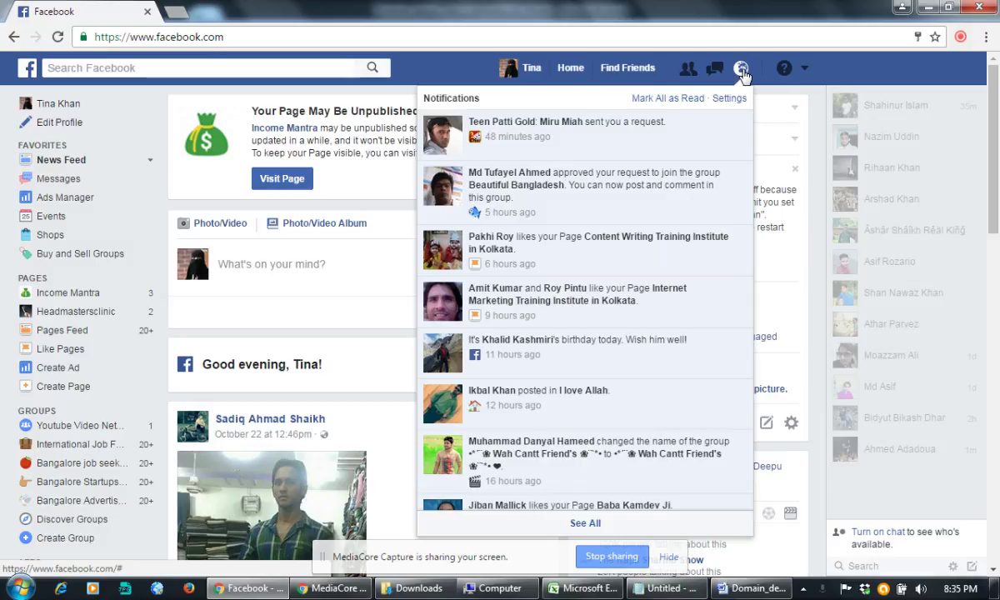
Step: Scroll the Notifications list, close it, then check and dismiss the MediaCore Capture popup
scroll(658, 189, "down", 5)
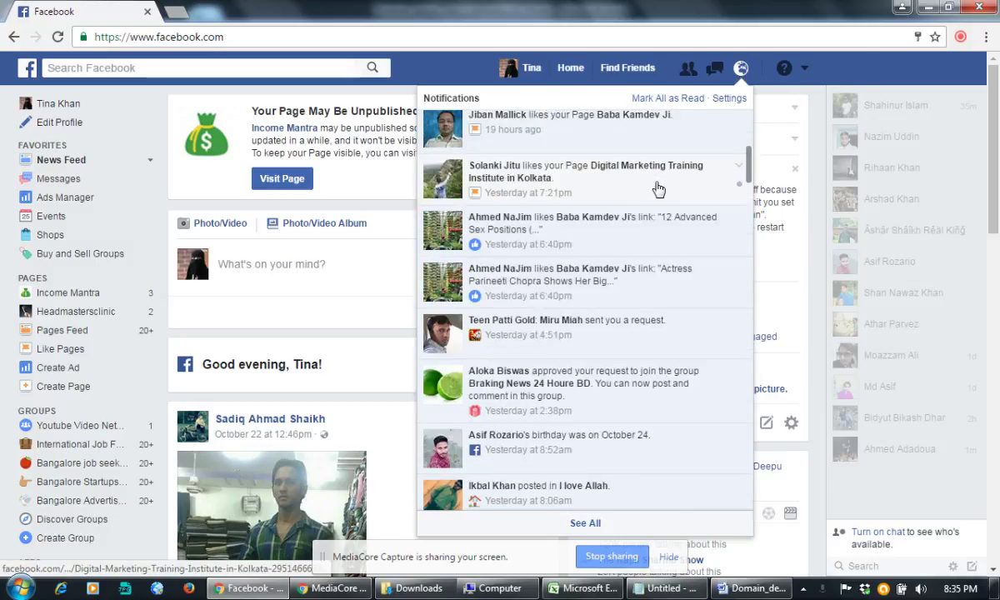
scroll(658, 189, "down", 8)
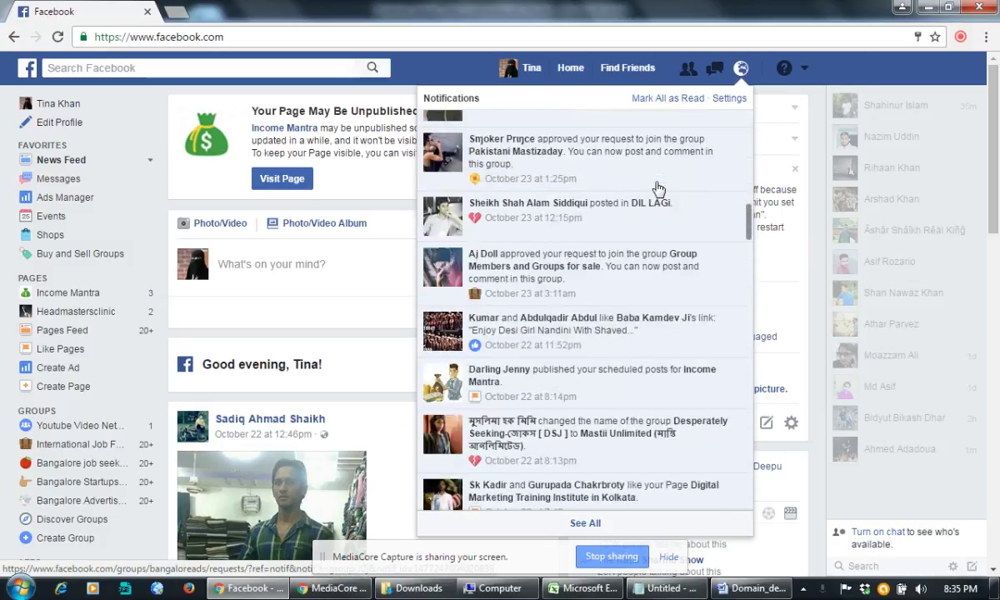
scroll(658, 189, "down", 4)
scroll(659, 189, "up", 5)
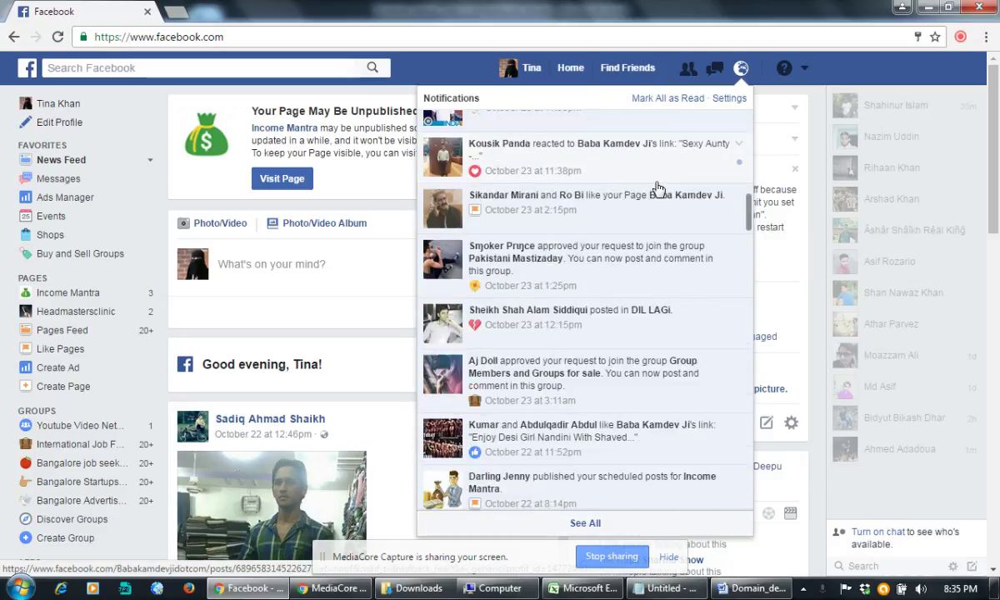
scroll(658, 189, "up", 12)
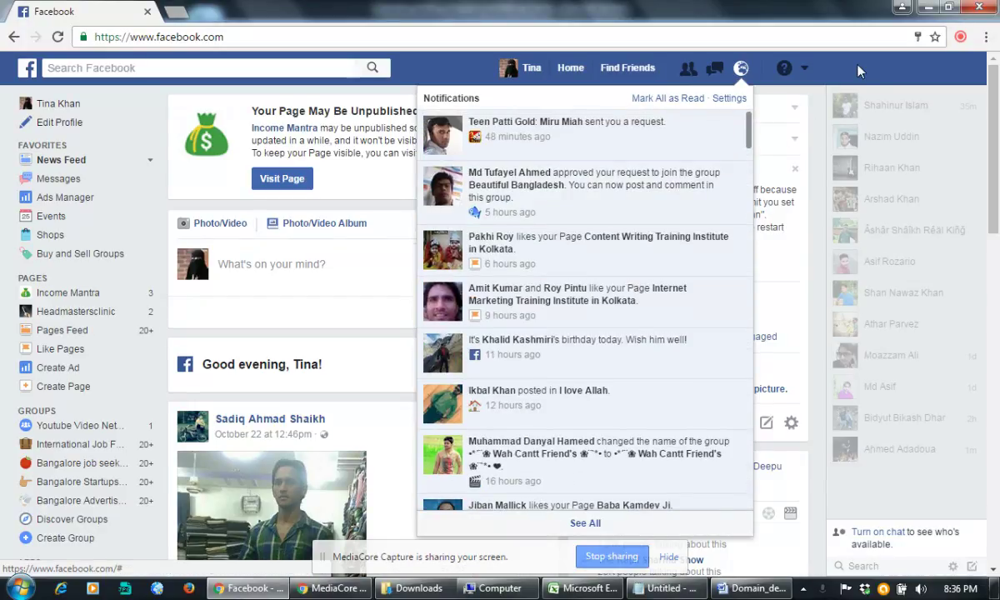
left_click(443, 76)
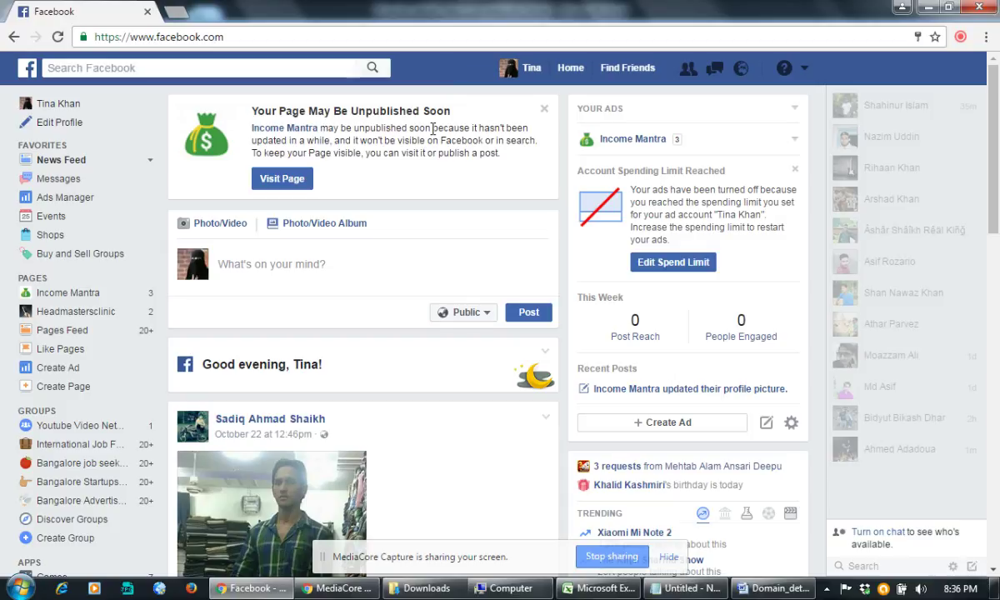
left_click(960, 39)
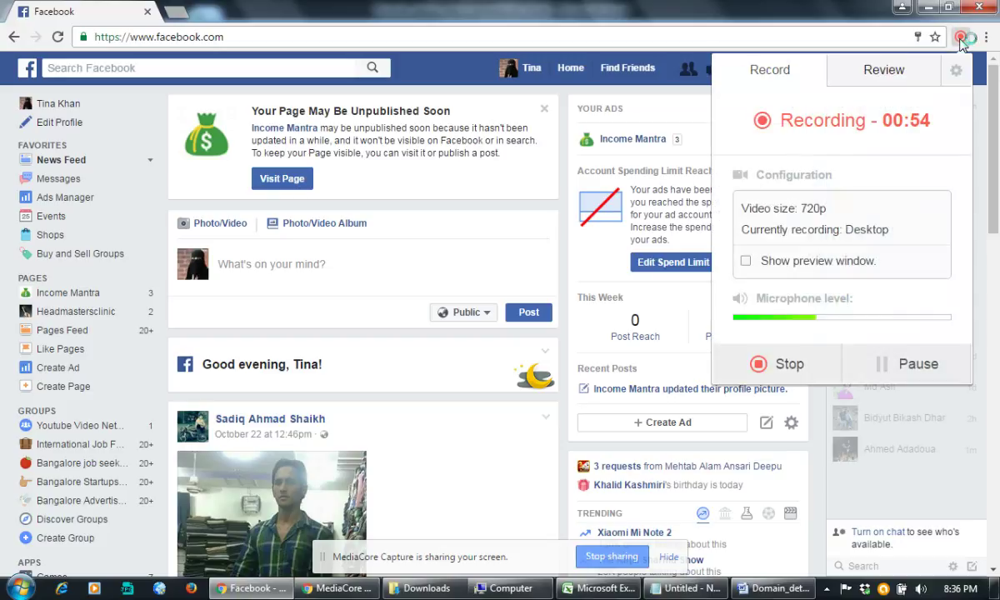
left_click(467, 81)
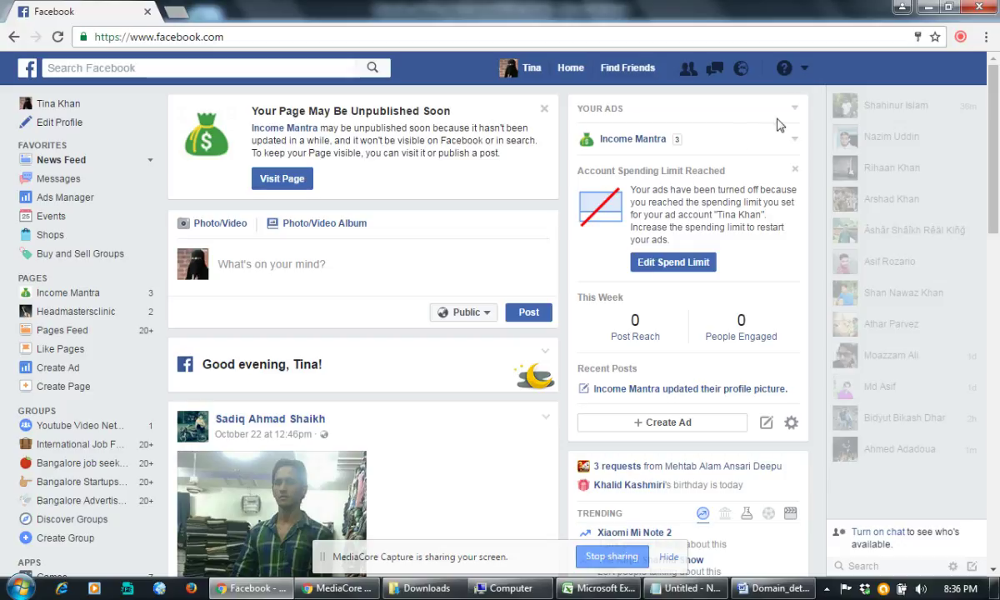
Step: Go to Manage Ads from the account menu and open the ad account's four campaigns
left_click(805, 72)
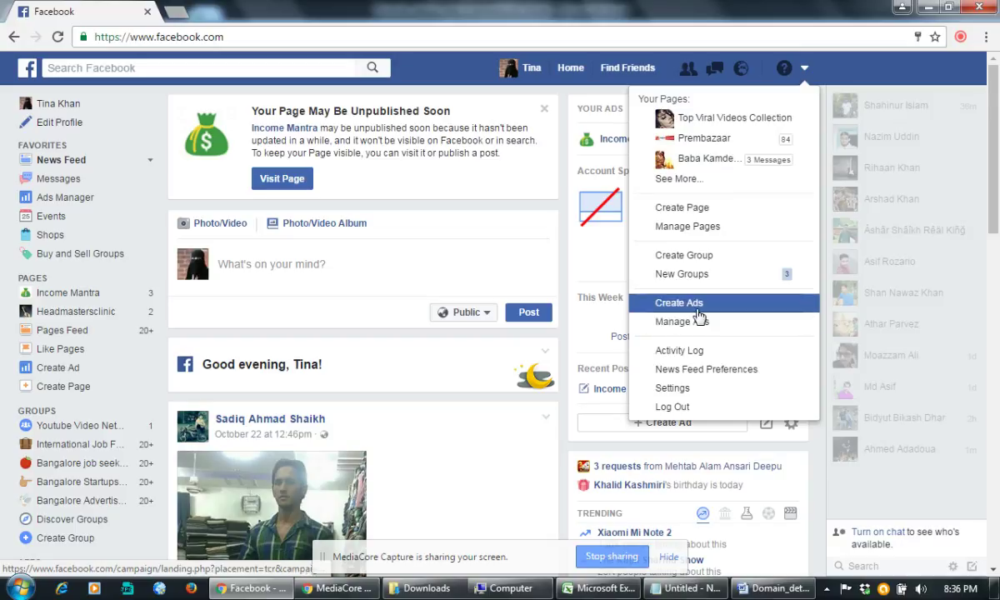
left_click(682, 324)
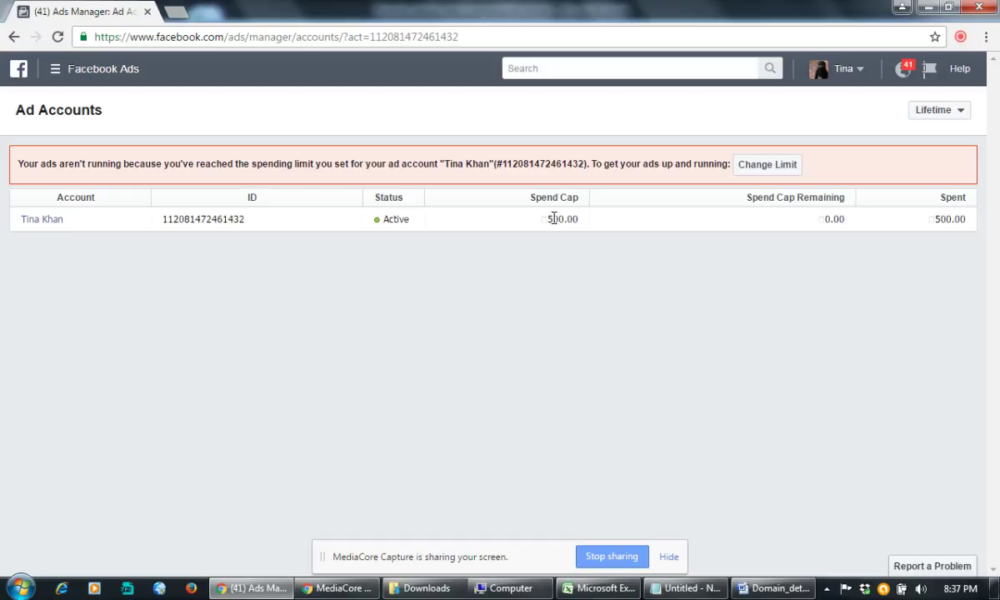
left_click(43, 220)
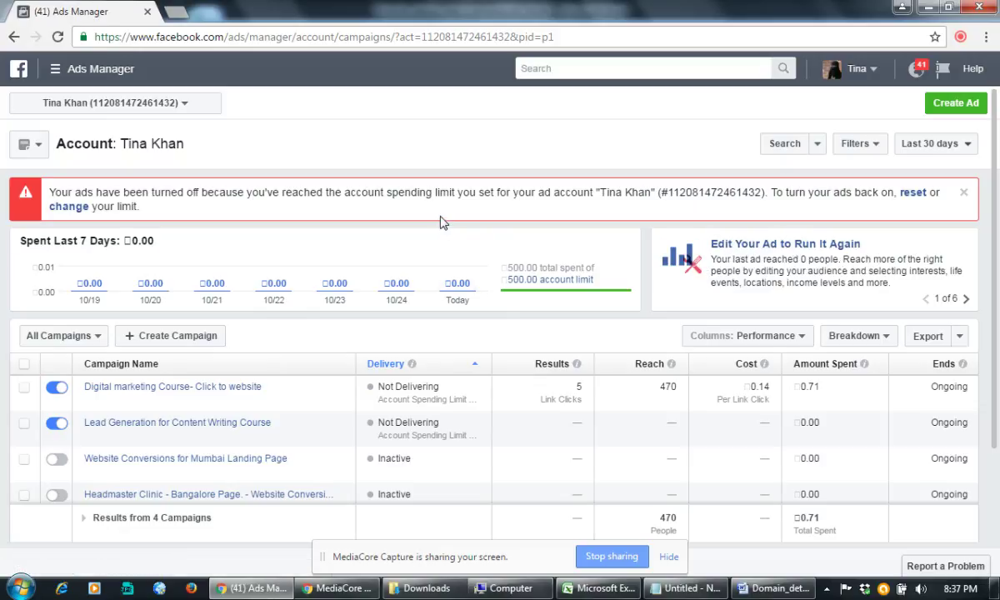
Step: Change the campaign report's date range from Last 30 days to Lifetime
scroll(365, 209, "down", 1)
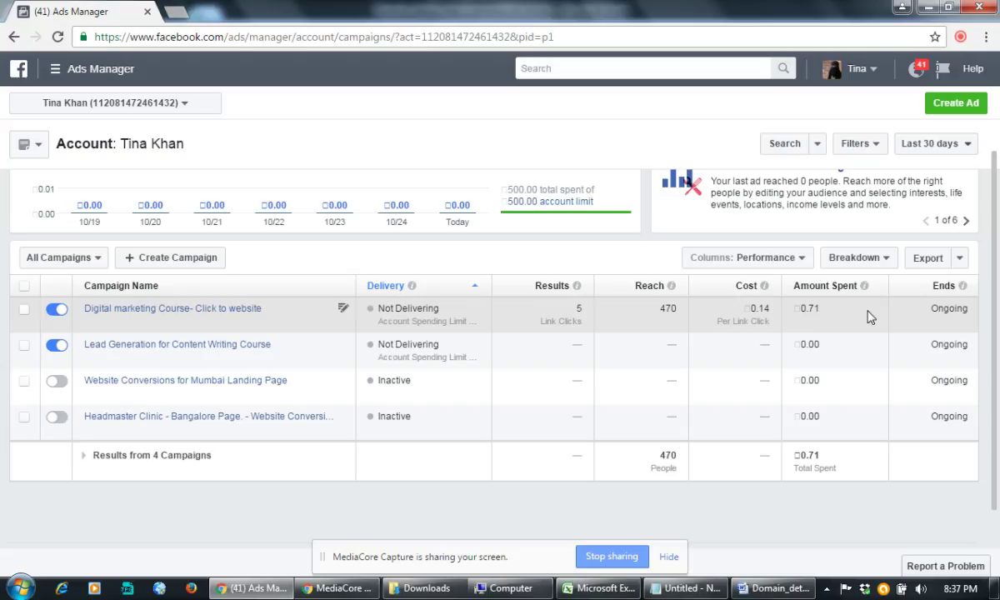
scroll(867, 316, "up", 1)
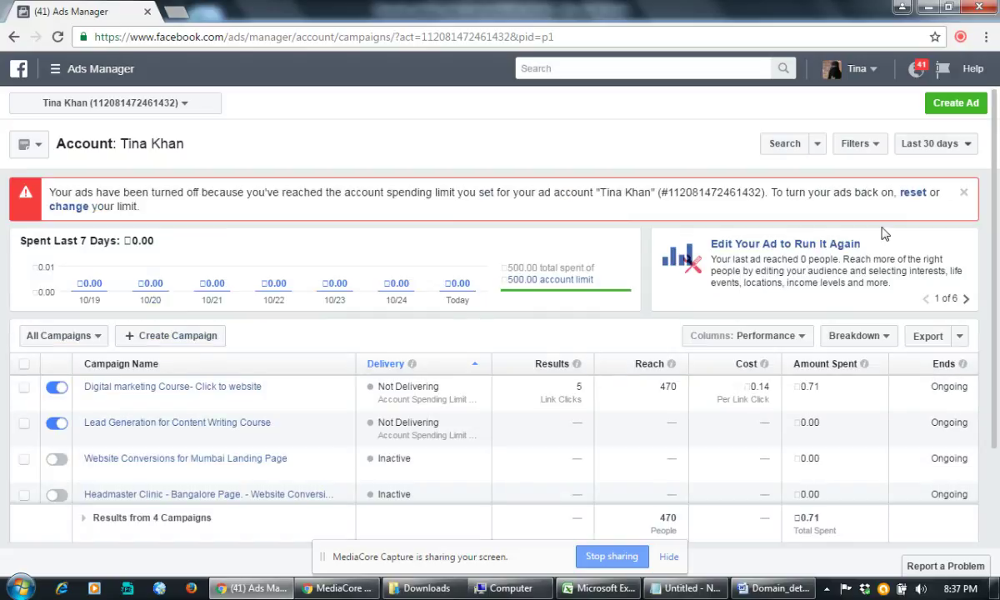
left_click(948, 146)
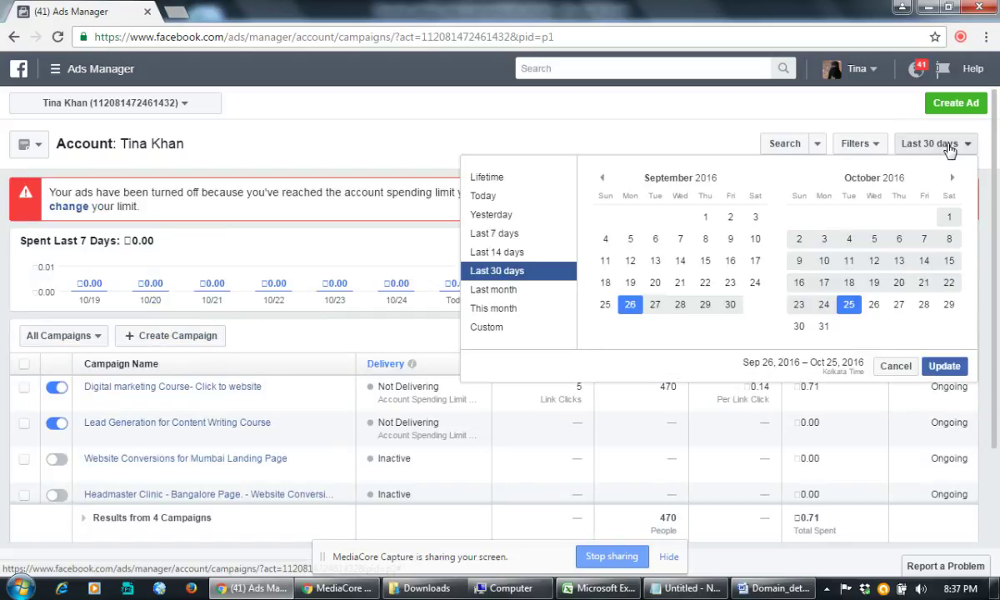
left_click(482, 177)
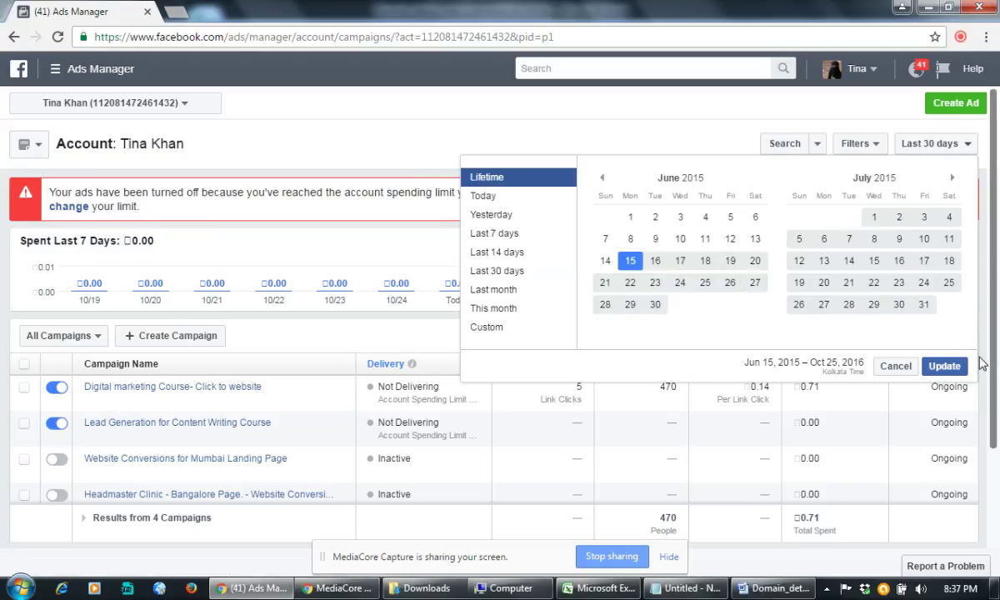
left_click(946, 366)
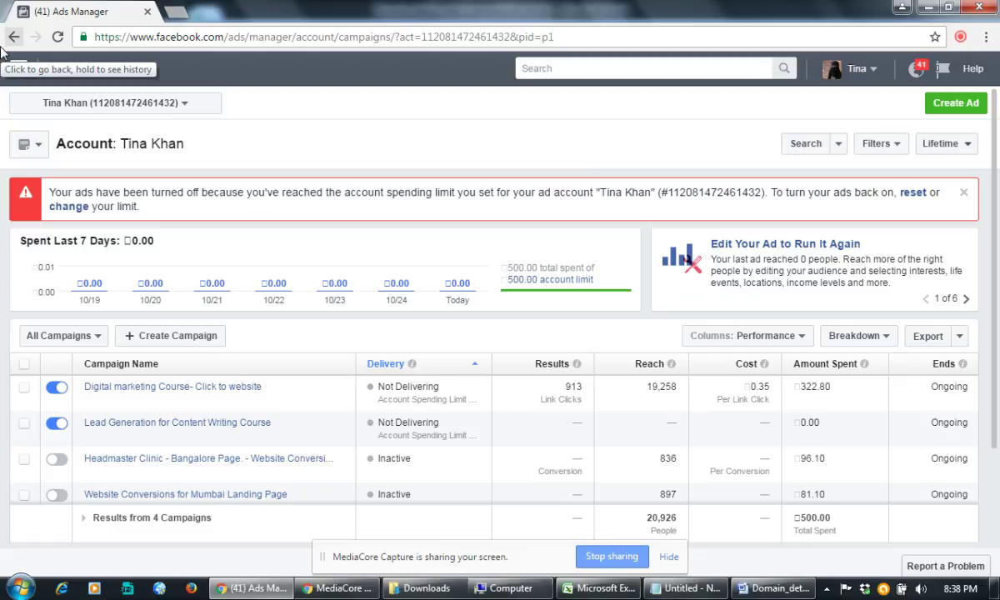
Step: Go back to the Facebook home page and reopen Manage Ads from the account menu
left_click(14, 37)
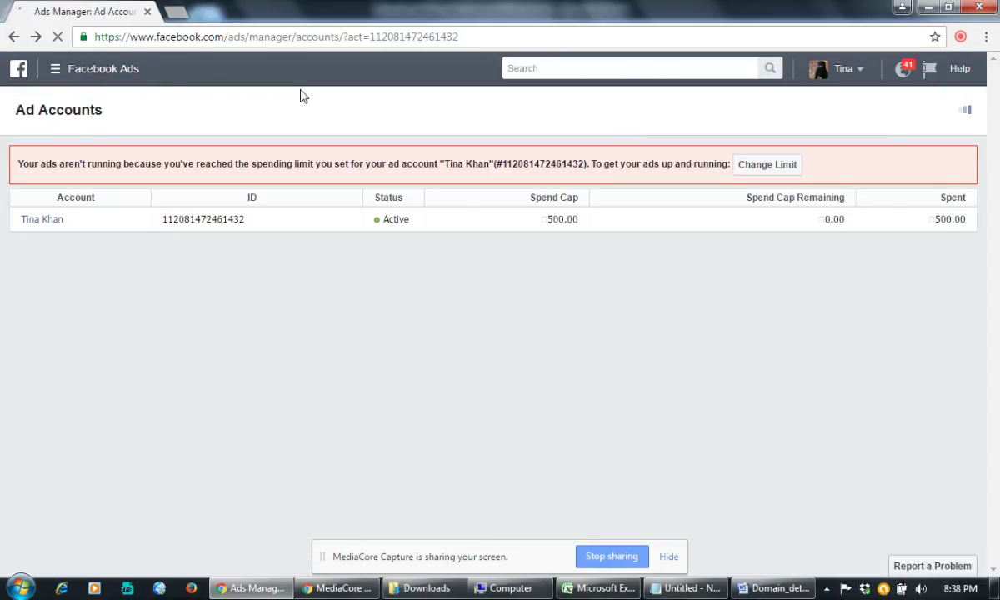
left_click(11, 41)
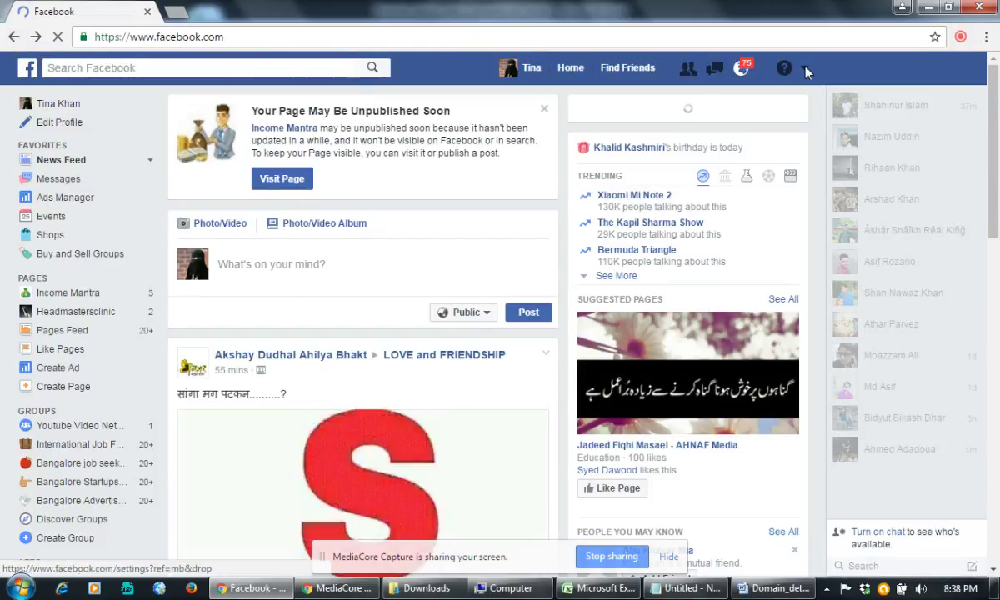
left_click(806, 72)
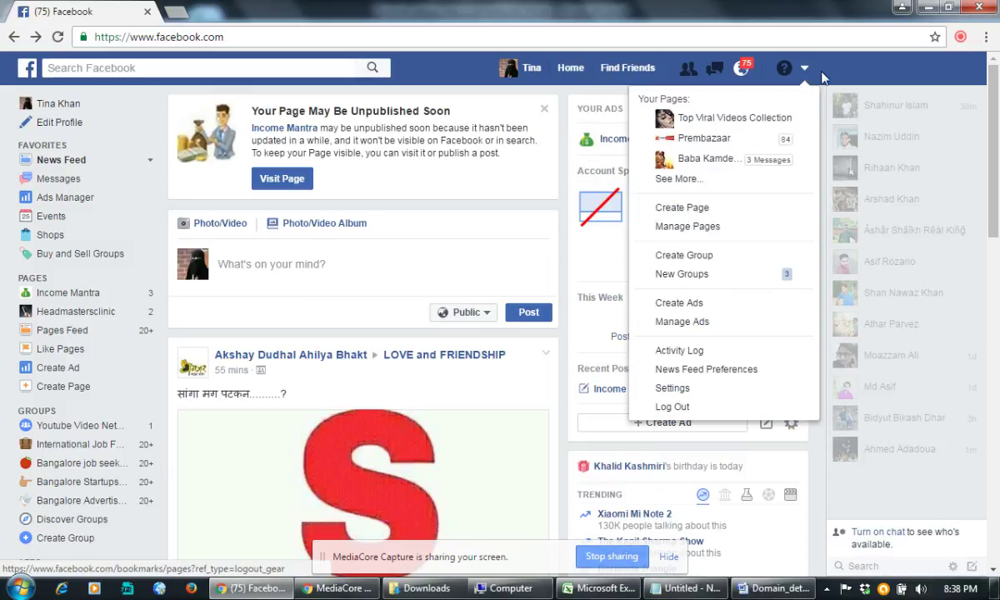
left_click(696, 322)
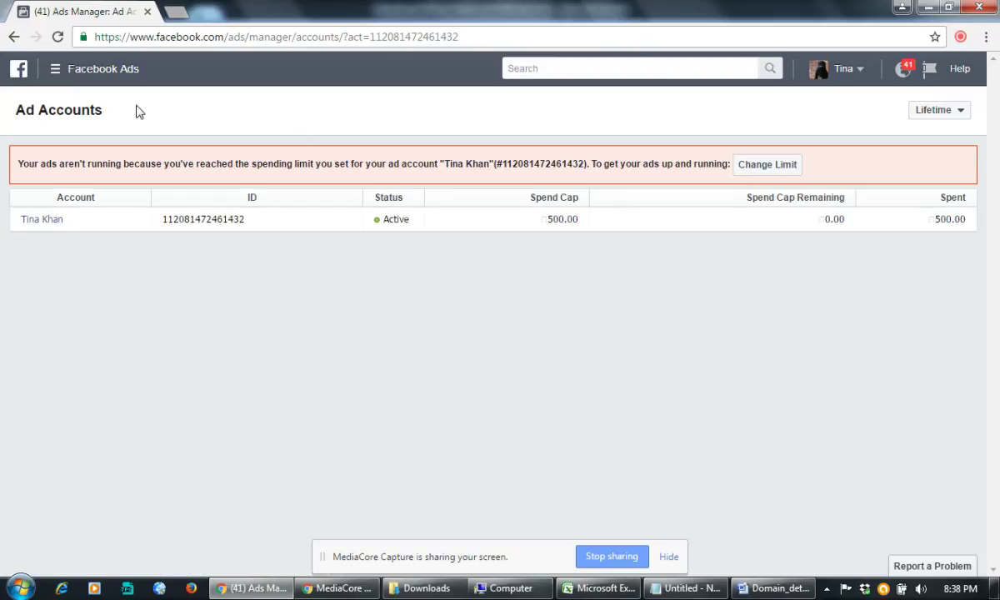
Step: Check the ad account options and look over the Facebook Ads navigation menu
left_click(861, 74)
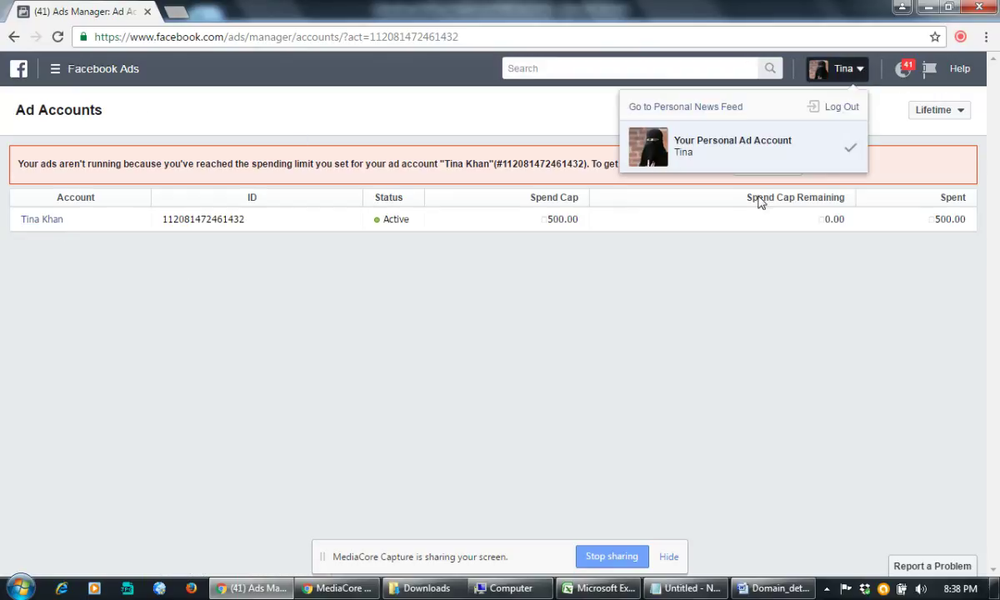
left_click(55, 69)
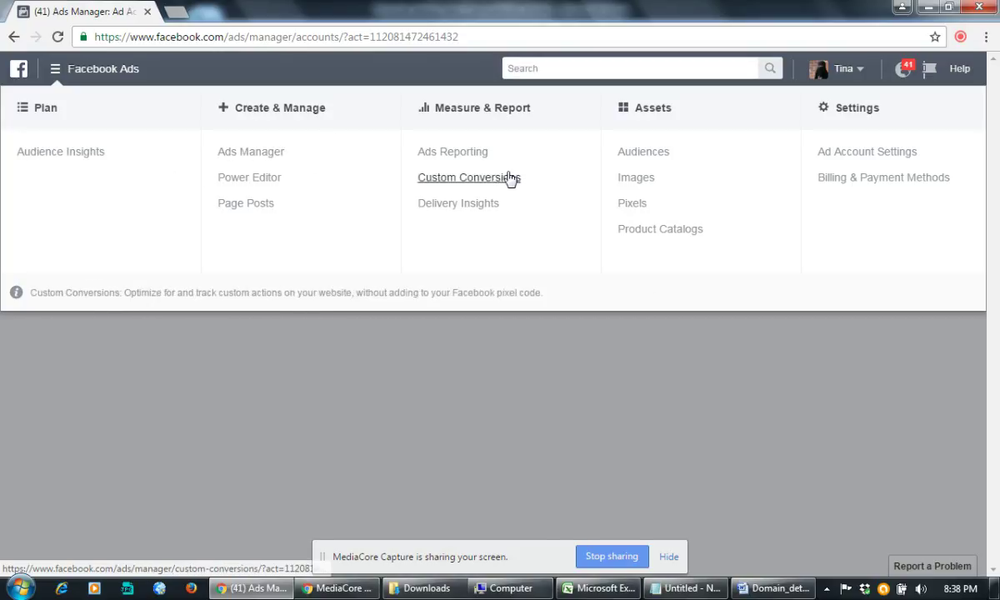
left_click(780, 392)
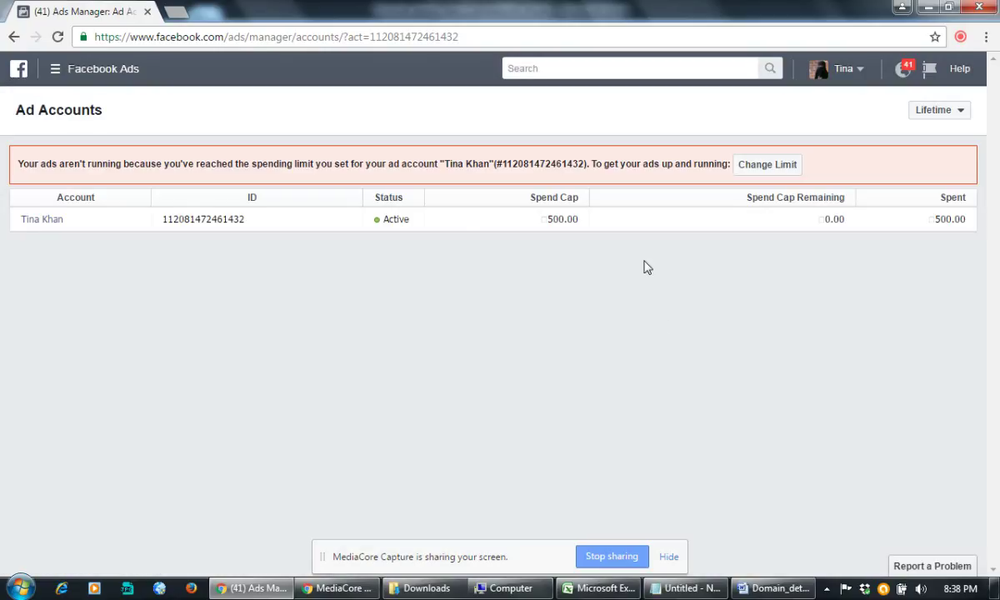
Step: Reopen the campaigns, highlight the 322.80 spend, and open Digital marketing Course- Click to website
left_click(46, 220)
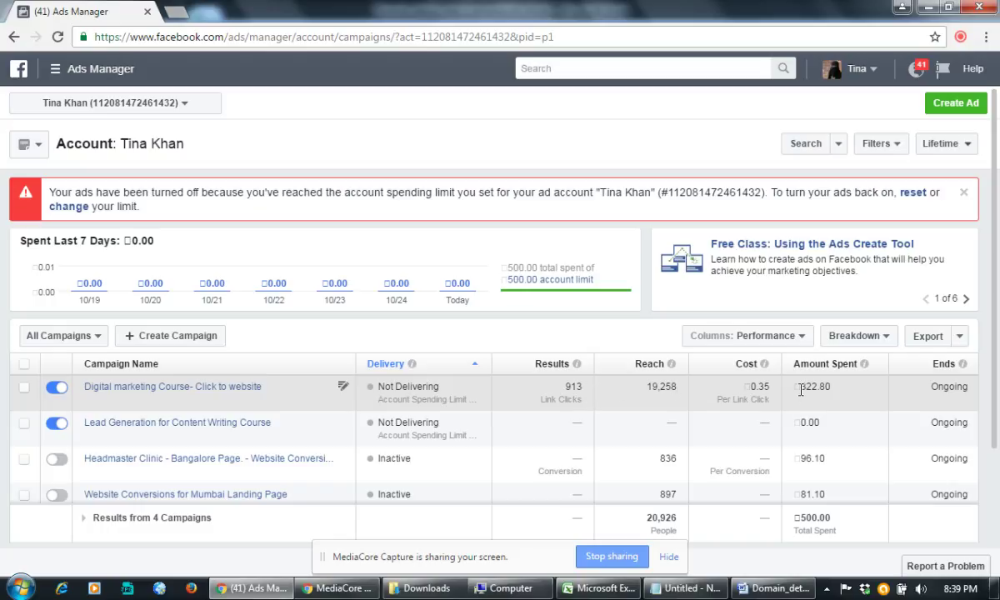
left_click_drag(800, 390, 833, 390)
left_click(206, 390)
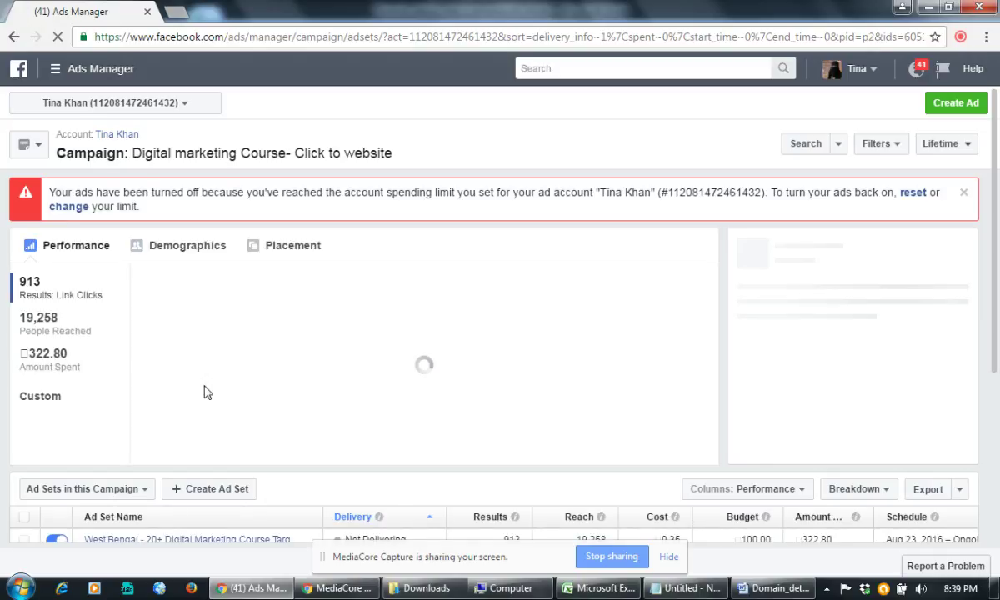
Step: View the campaign's audience demographics
scroll(206, 417, "down", 3)
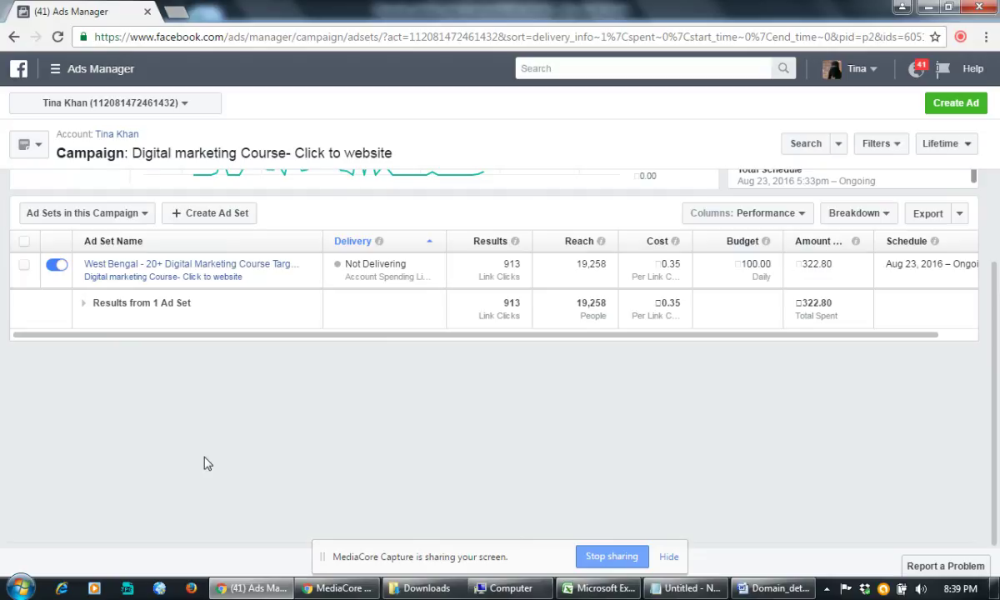
scroll(207, 464, "up", 2)
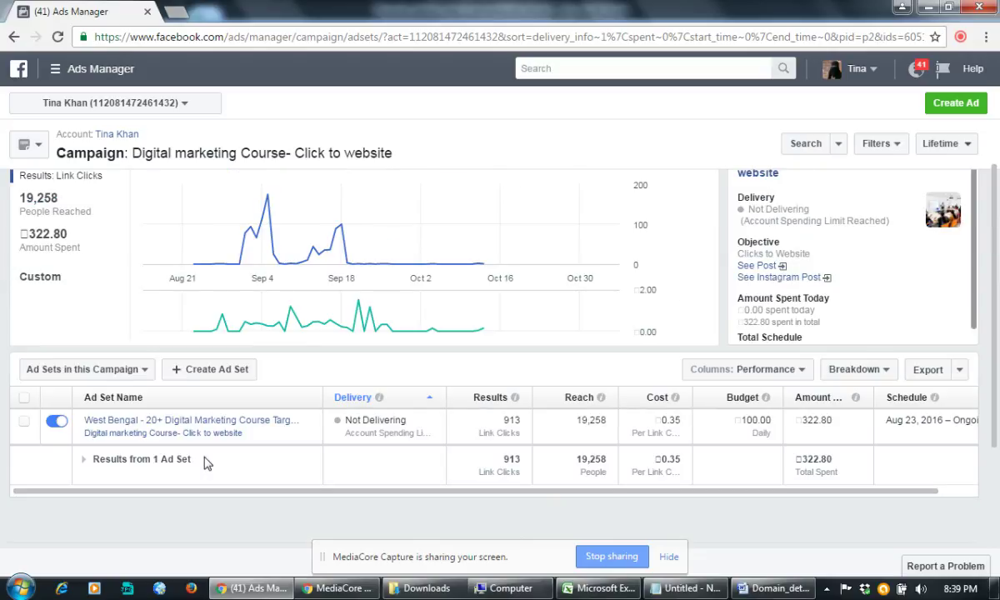
scroll(207, 464, "up", 1)
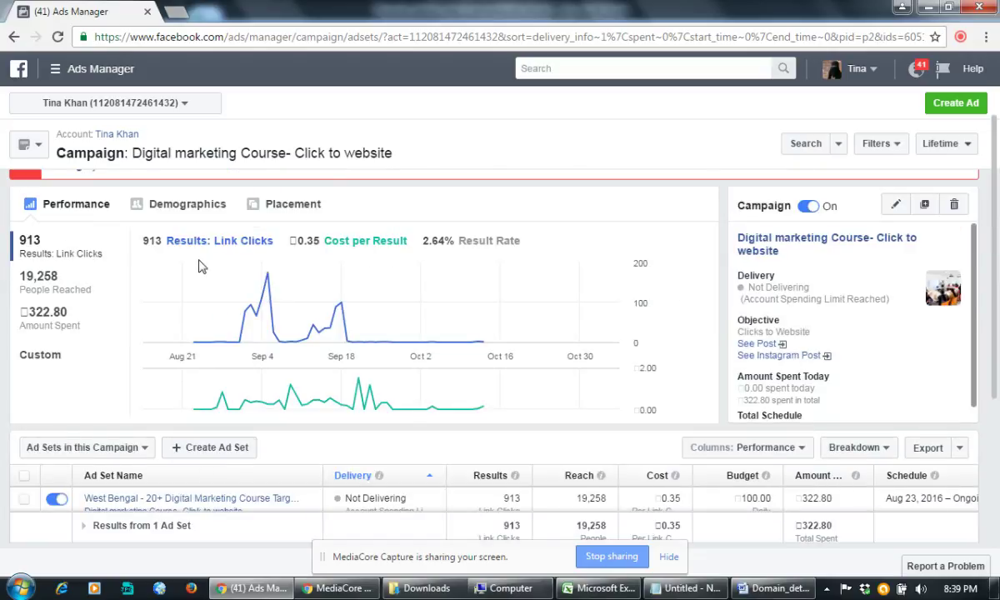
left_click(193, 208)
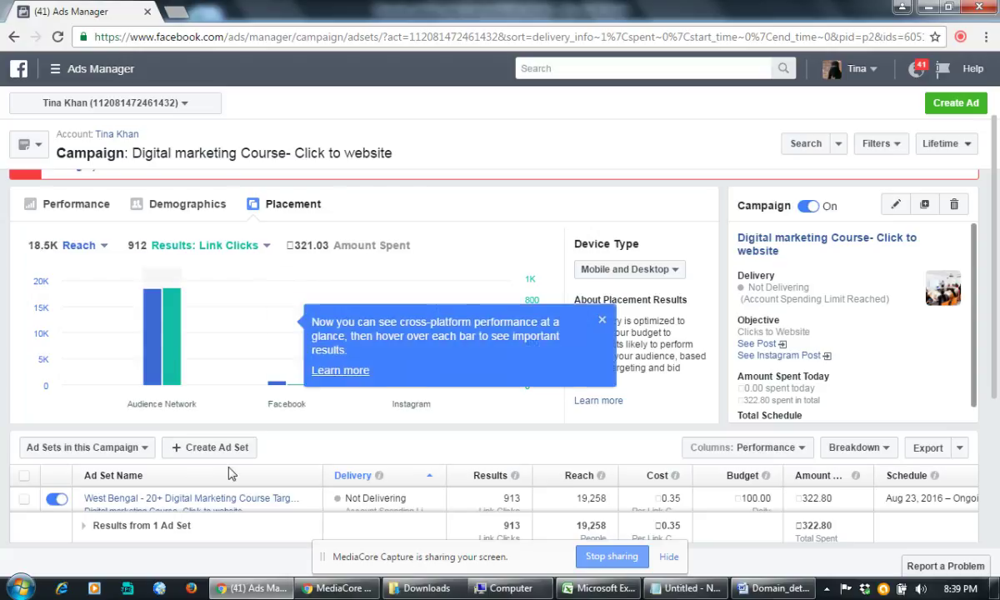
Step: Dismiss the cross-platform tip and open the West Bengal - 20+ Digital Marketing Course Targeted ad set
mouse_move(304, 497)
scroll(304, 498, "down", 2)
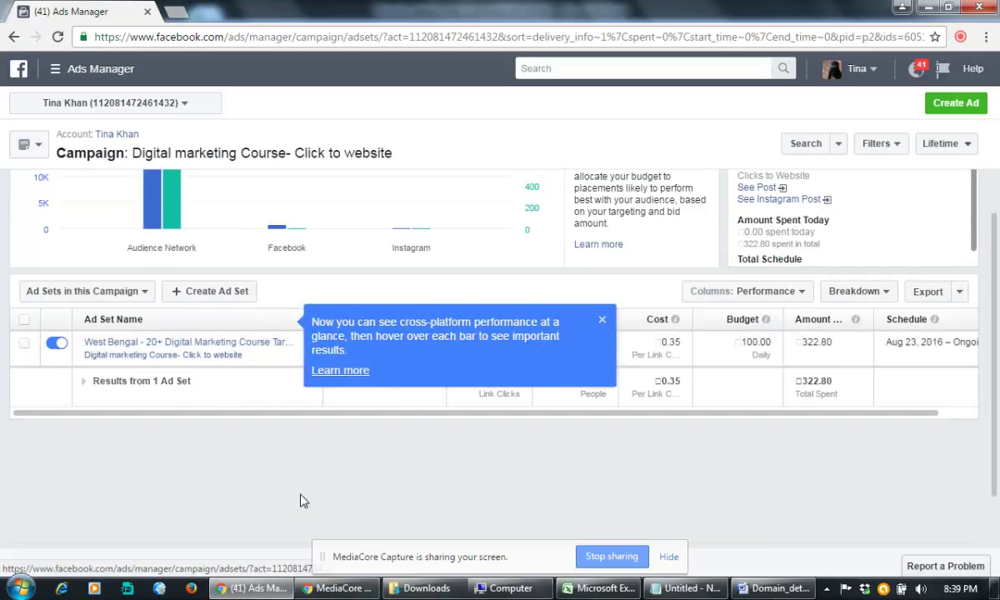
left_click(603, 320)
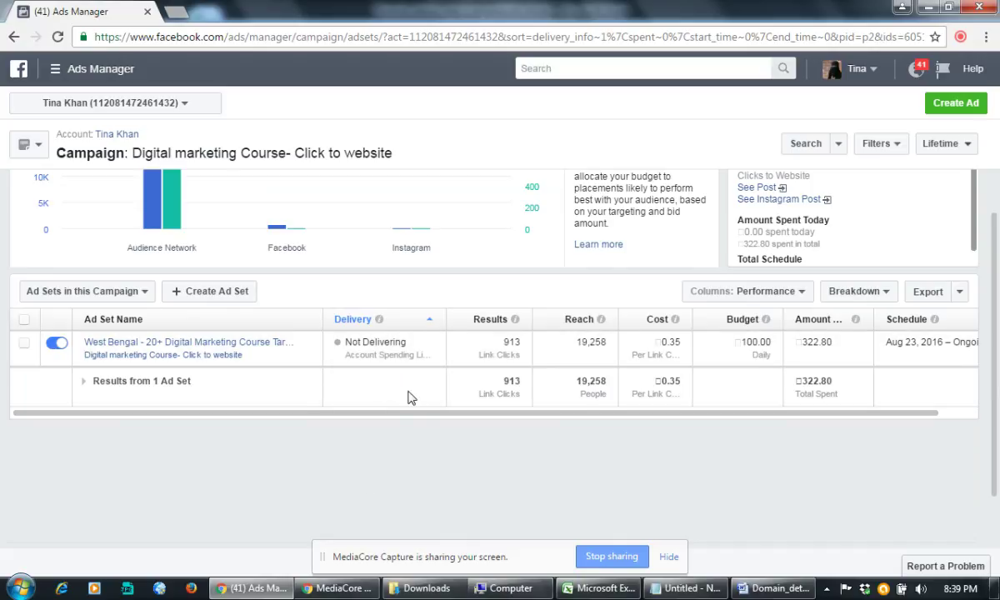
scroll(385, 402, "up", 3)
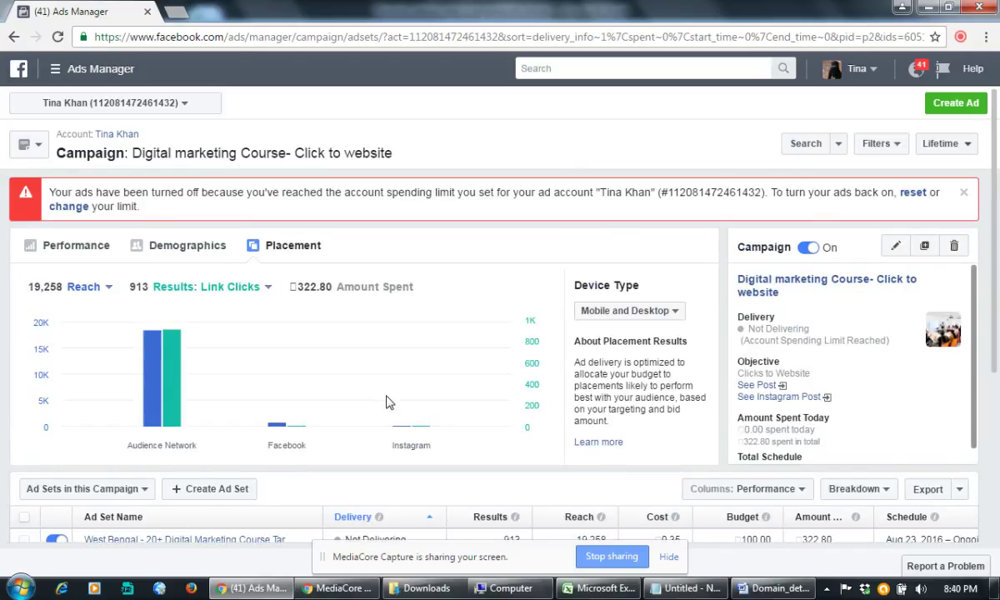
scroll(386, 403, "down", 3)
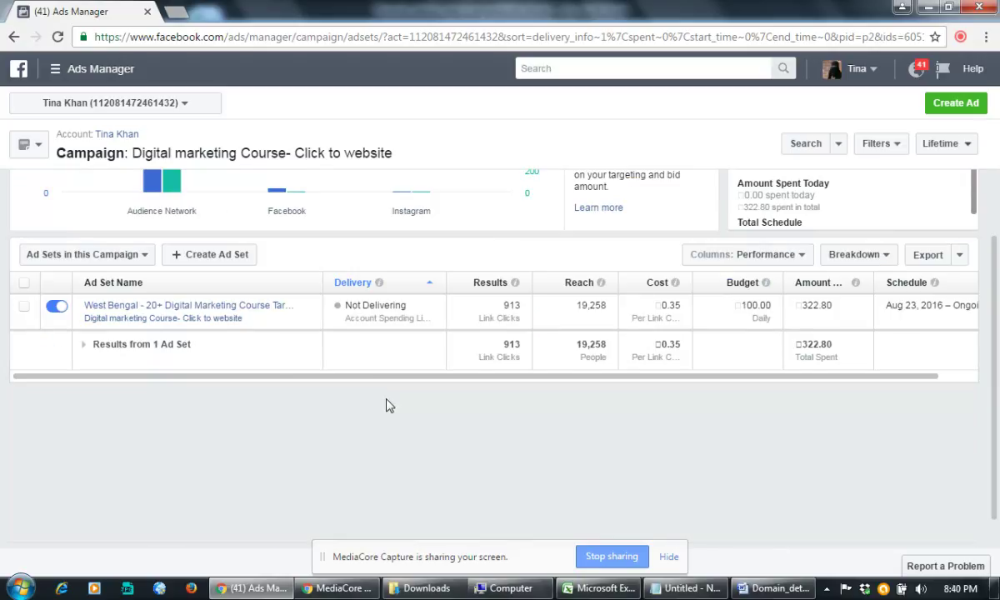
left_click(219, 310)
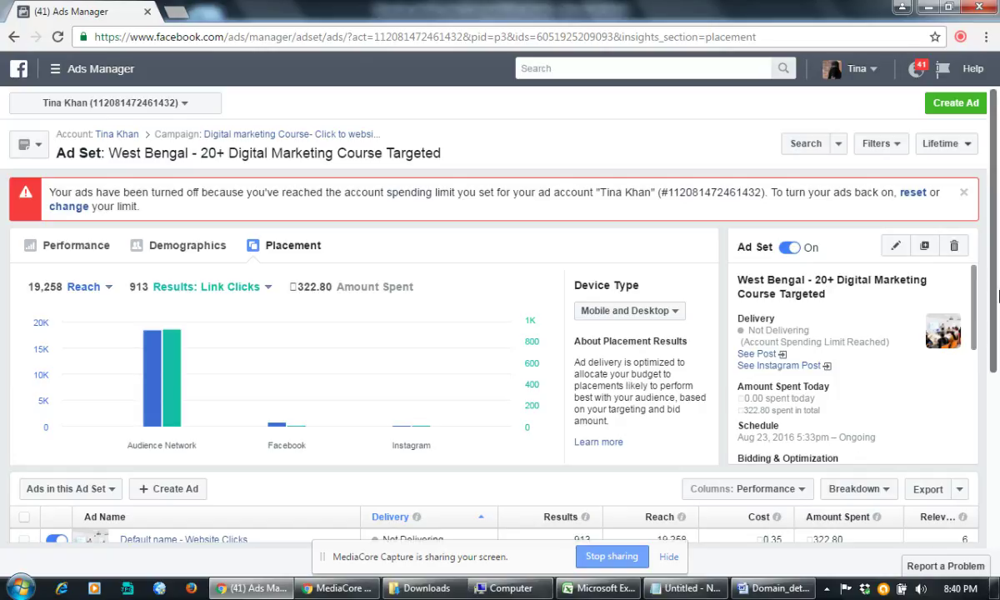
Step: Open the Default name - Website Clicks ad and close the share-ads tip
scroll(999, 295, "down", 2)
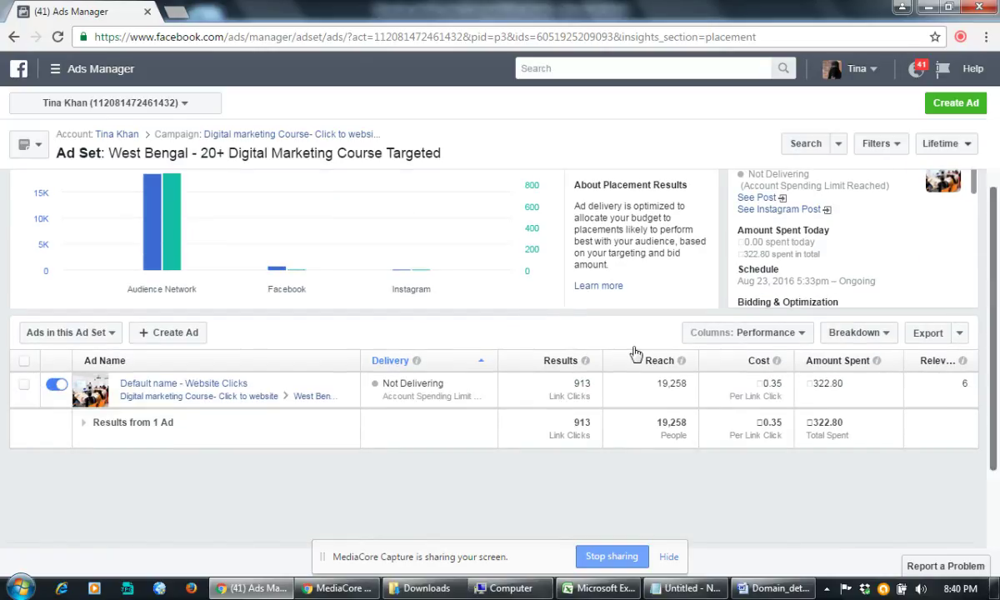
left_click(215, 385)
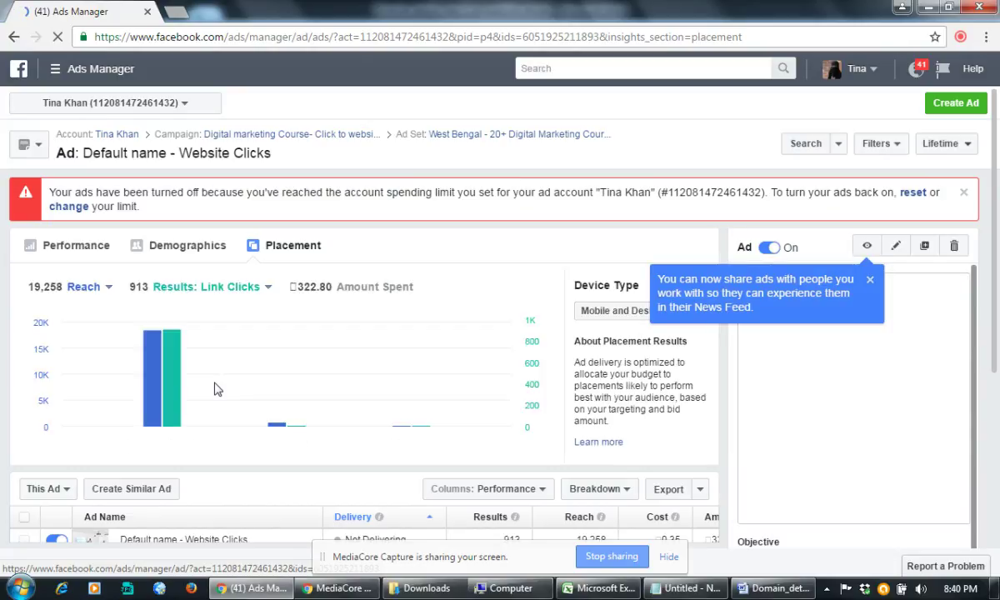
scroll(215, 389, "down", 3)
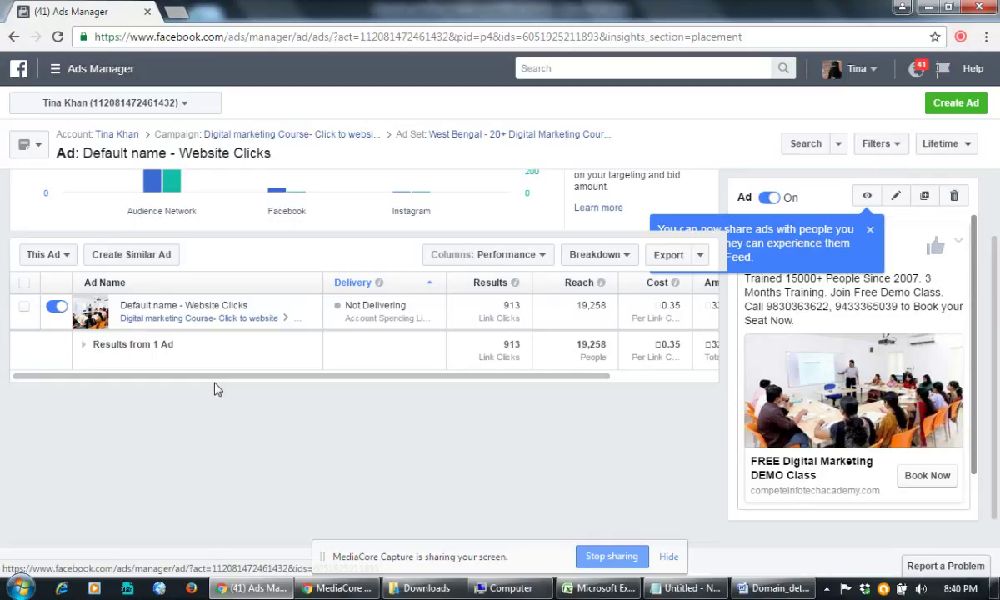
scroll(215, 389, "up", 2)
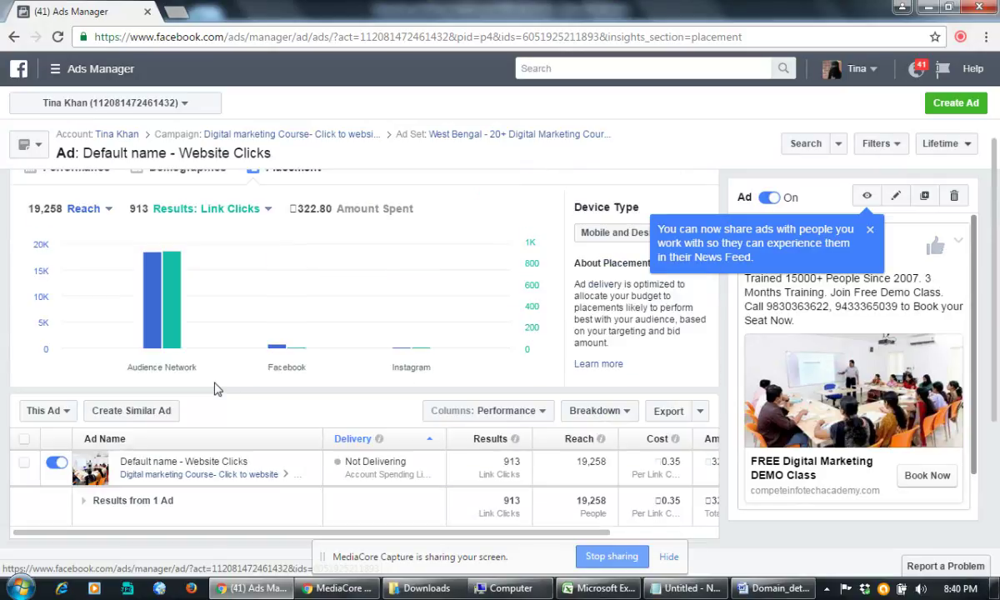
left_click(869, 231)
Step: Review the ad's News Feed preview in the Ad Preview dialog, then close it
left_click(869, 200)
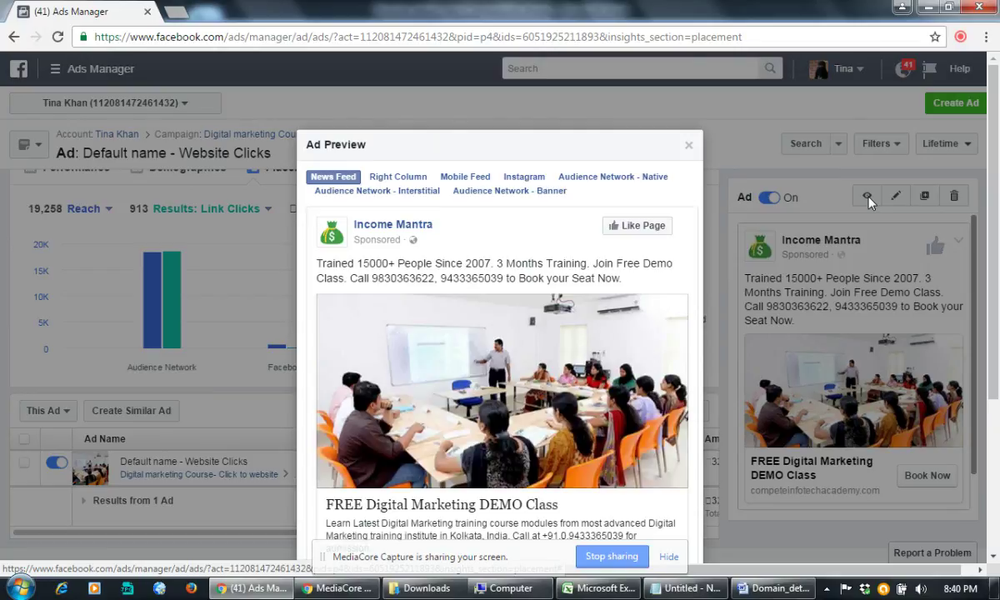
left_click_drag(611, 143, 625, 51)
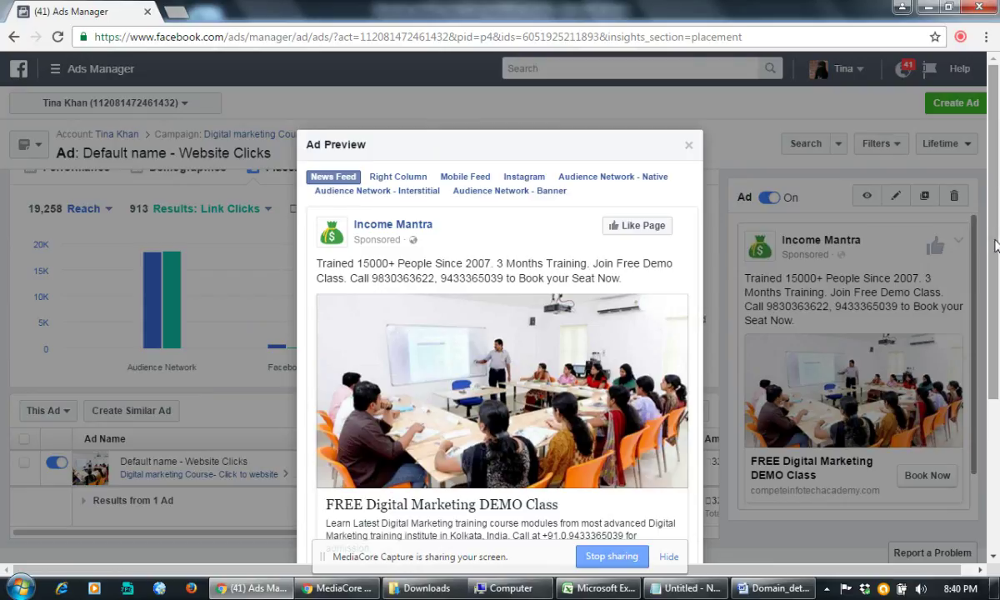
scroll(998, 292, "down", 1)
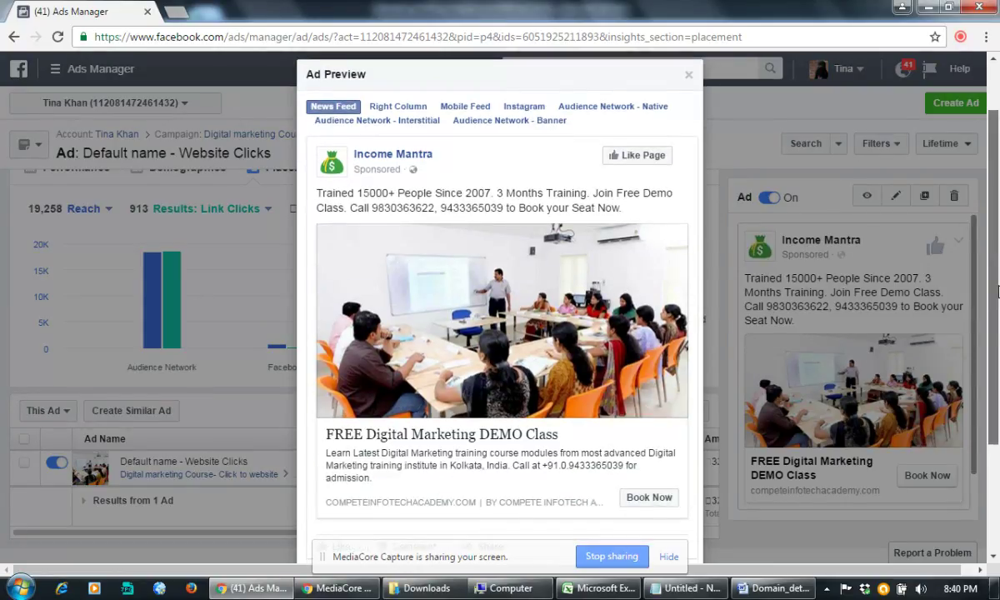
left_click_drag(998, 292, 998, 288)
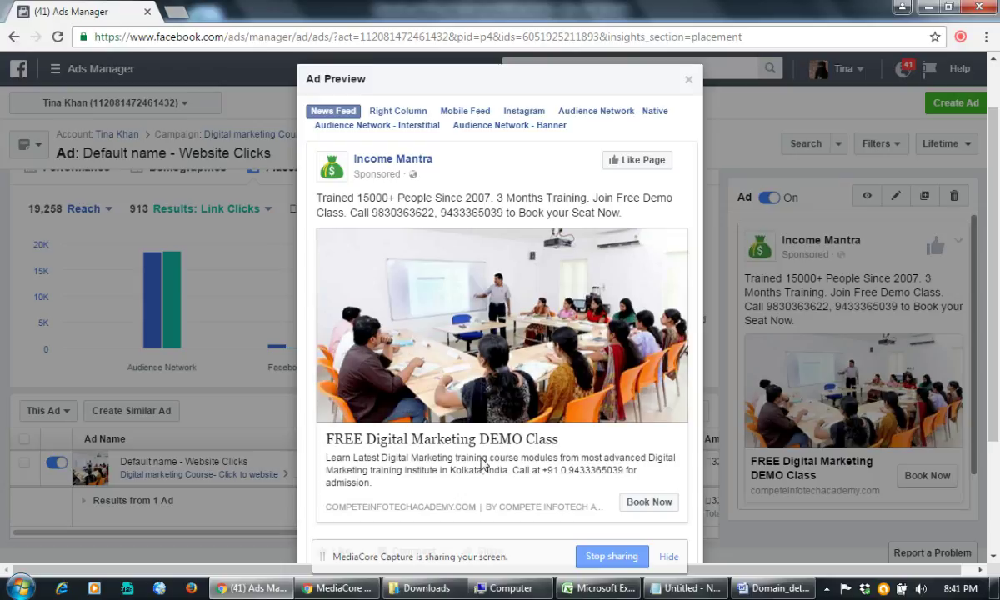
scroll(525, 435, "down", 1)
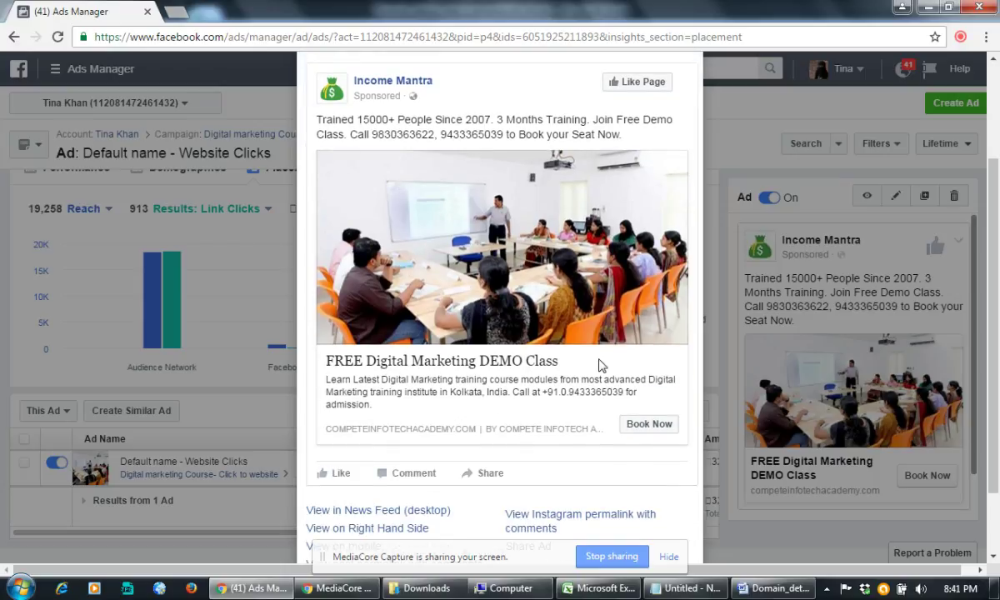
scroll(583, 392, "down", 1)
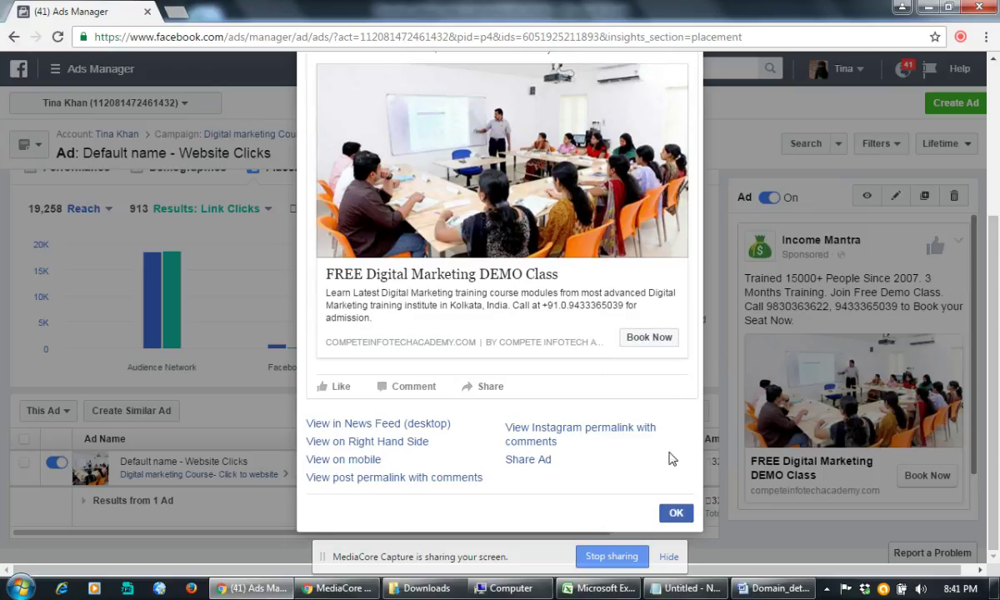
scroll(455, 334, "up", 2)
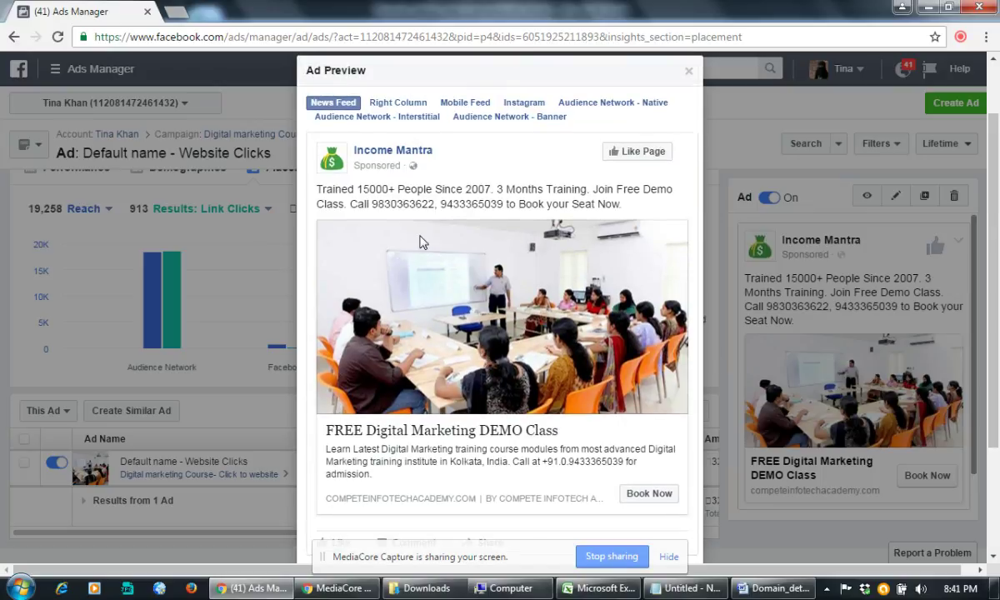
scroll(433, 242, "up", 1)
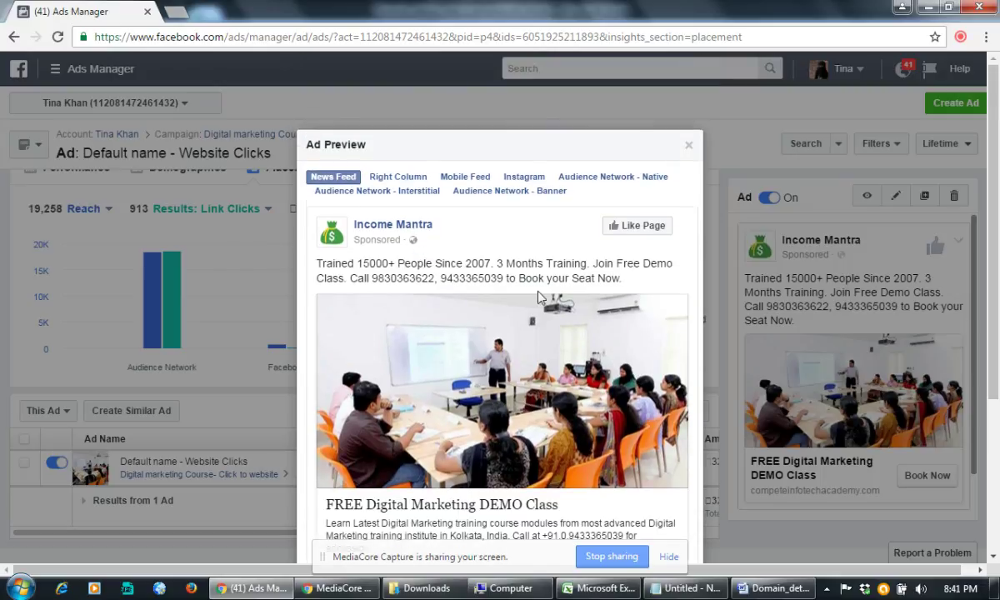
left_click(689, 150)
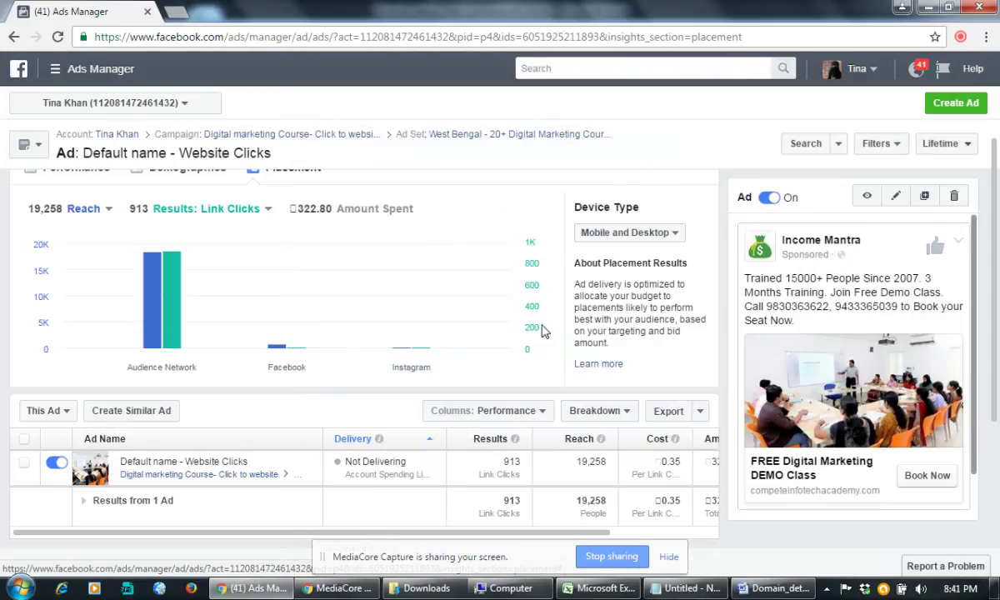
Step: Start a new ad with Create Ad
scroll(967, 417, "down", 1)
scroll(967, 375, "up", 1)
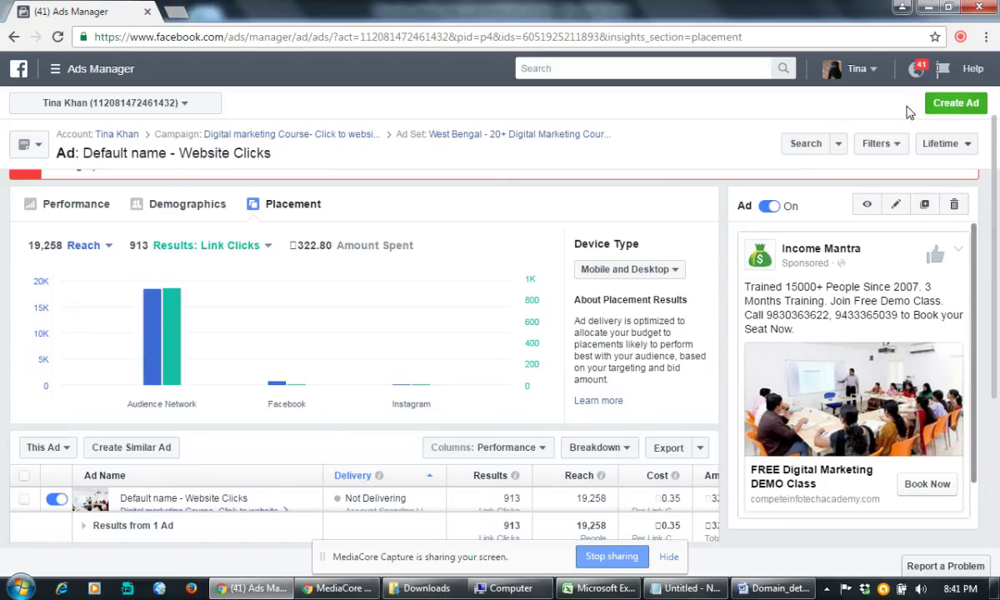
left_click(955, 102)
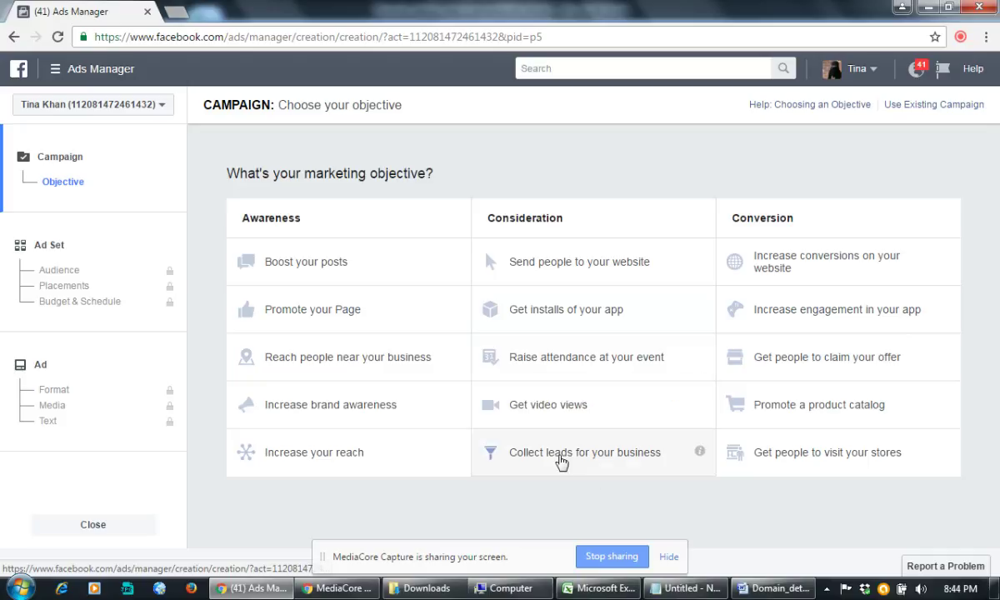
Step: Choose the collect-leads objective and name the campaign Lead generation Campaign For Content Writing Course
left_click(509, 453)
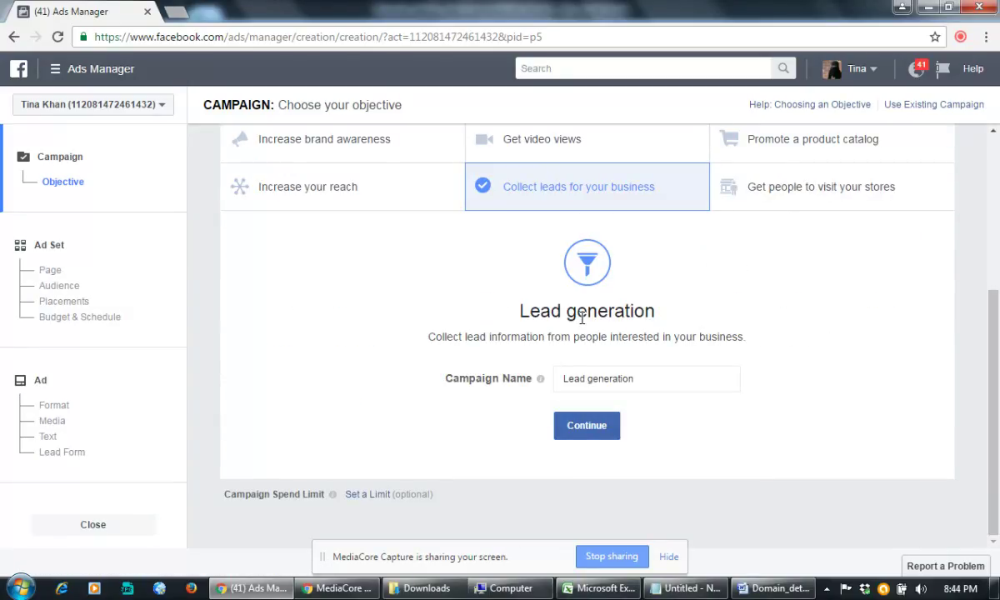
left_click(655, 378)
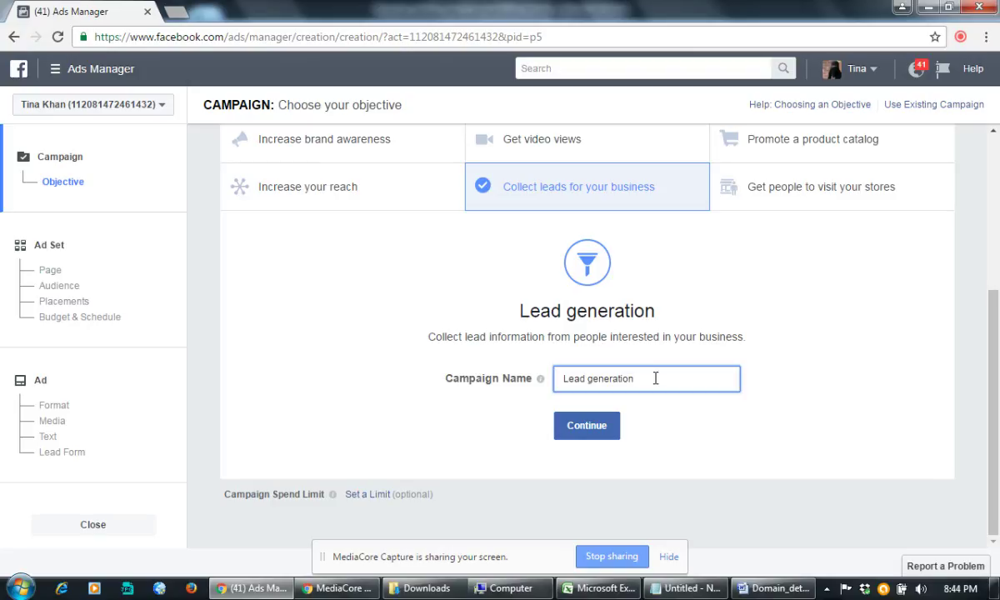
type("Campaign")
type(" For Com")
key("BackSpace")
type("ntent W")
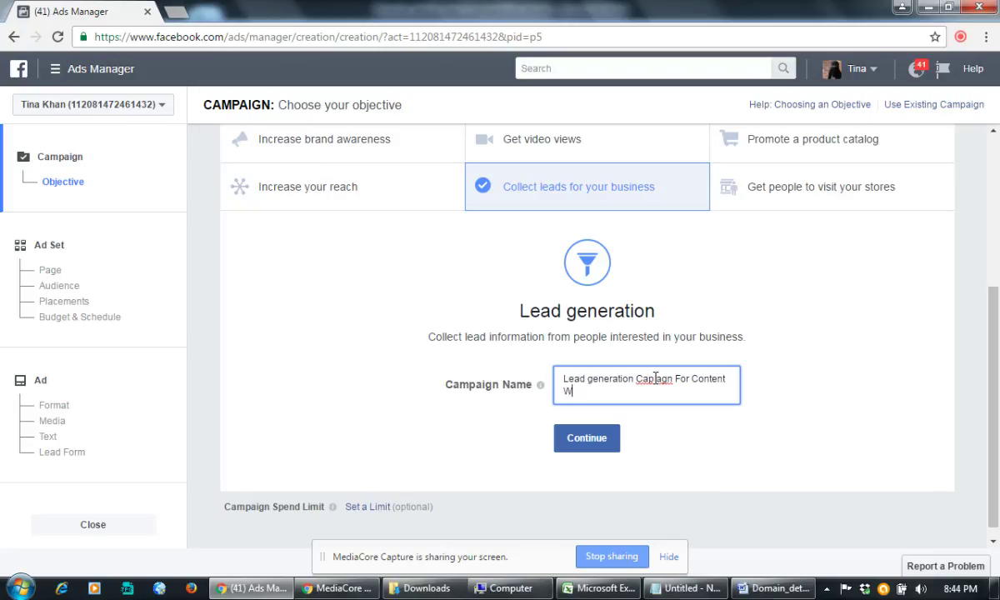
type("riting Course")
Step: Correct the misspelled 'Campaign' in the name and continue to the ad set
left_click(649, 380)
type("p")
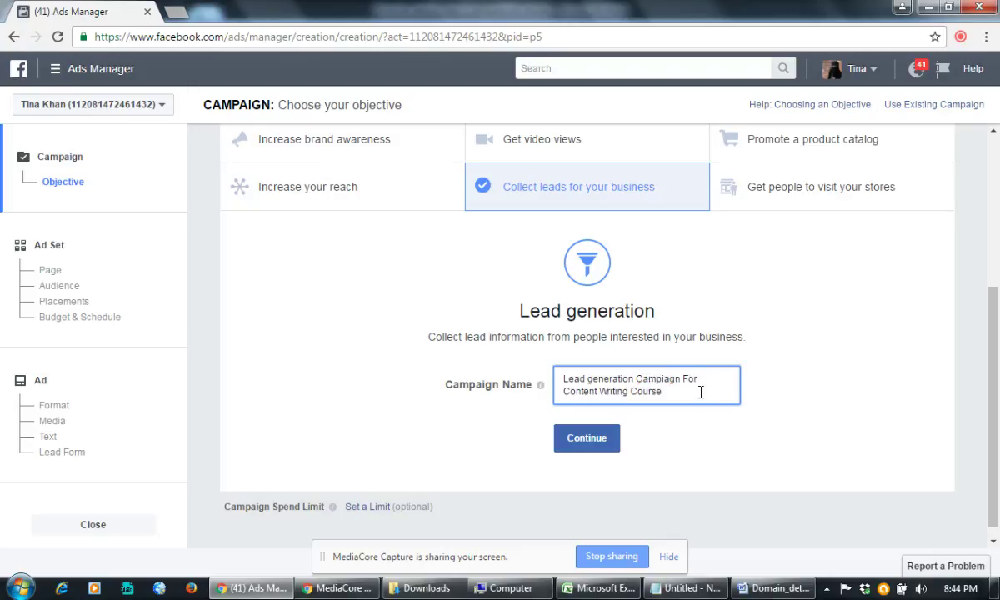
left_click(671, 379)
key("BackSpace")
key("BackSpace")
type("ai")
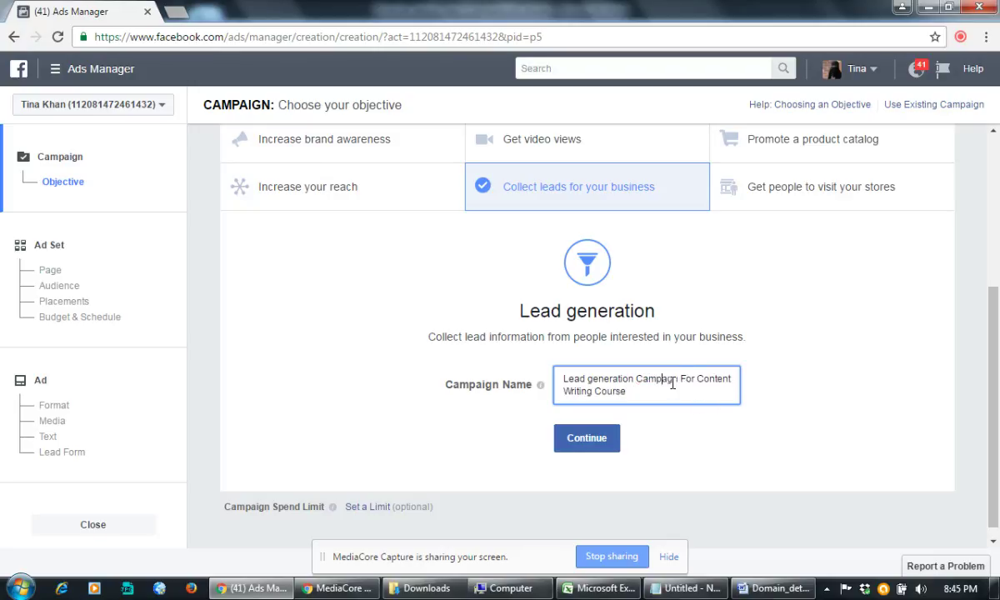
type("i")
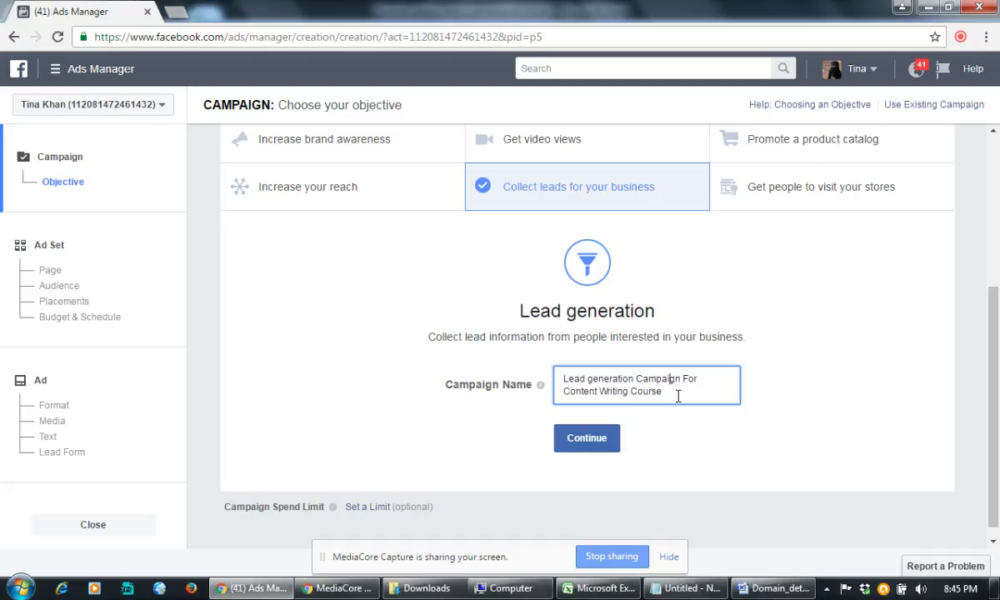
left_click(616, 440)
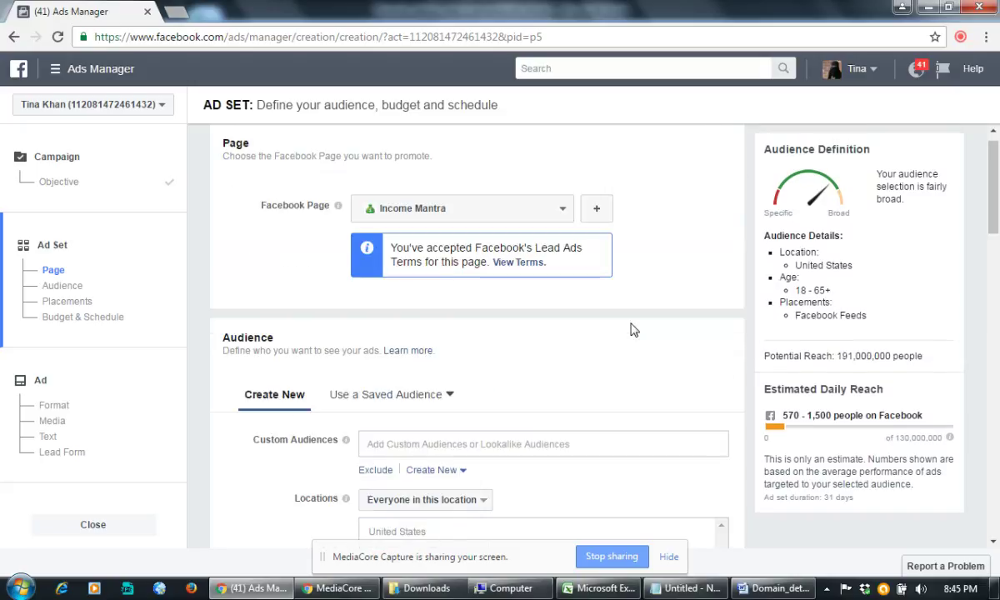
Step: Pick Compete Infotech Academy from the Facebook Page dropdown
left_click(561, 213)
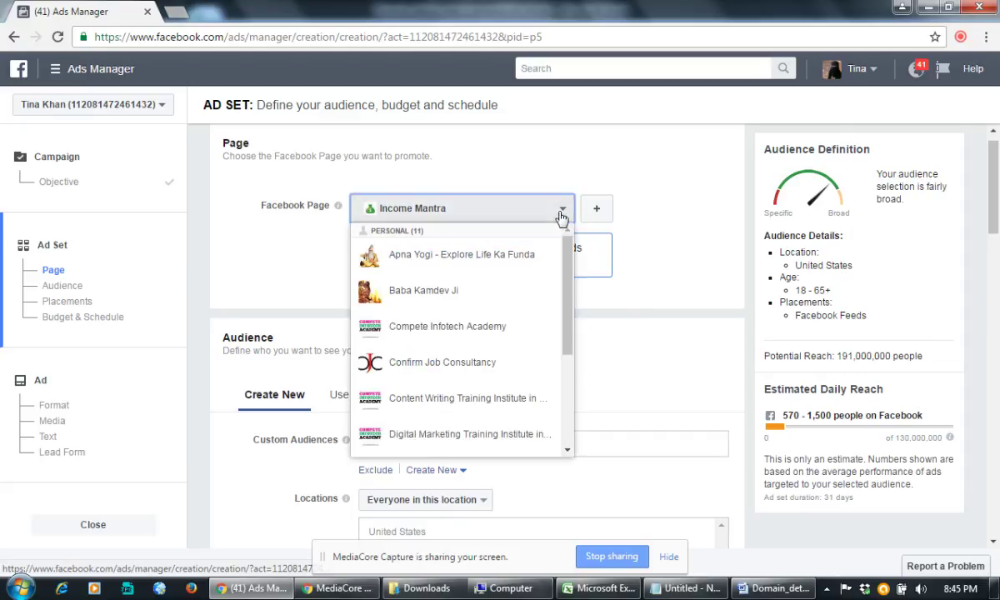
left_click(496, 334)
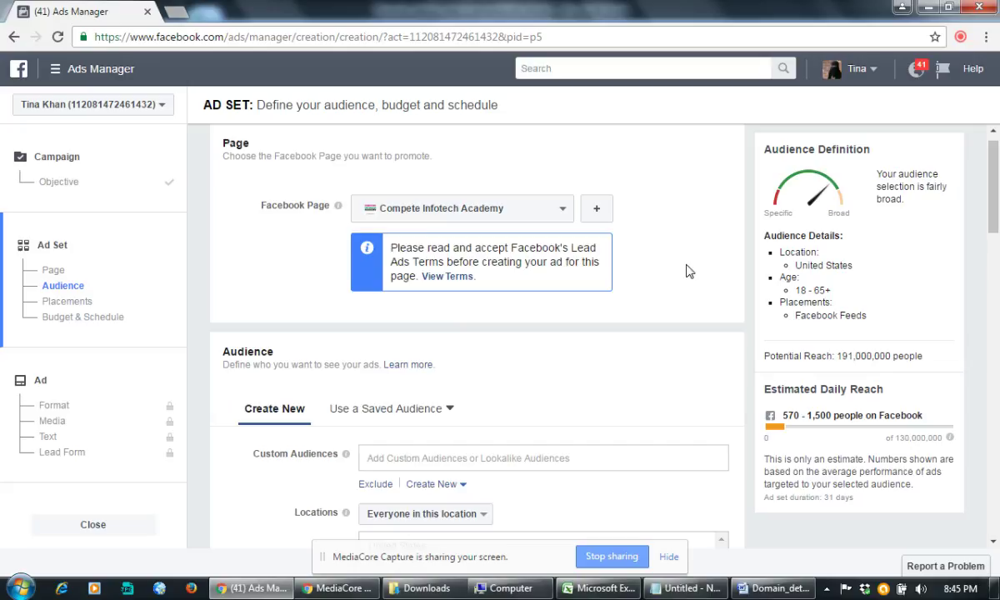
Step: Browse the existing custom and lookalike audience lists, which turn out to be empty
scroll(688, 271, "down", 2)
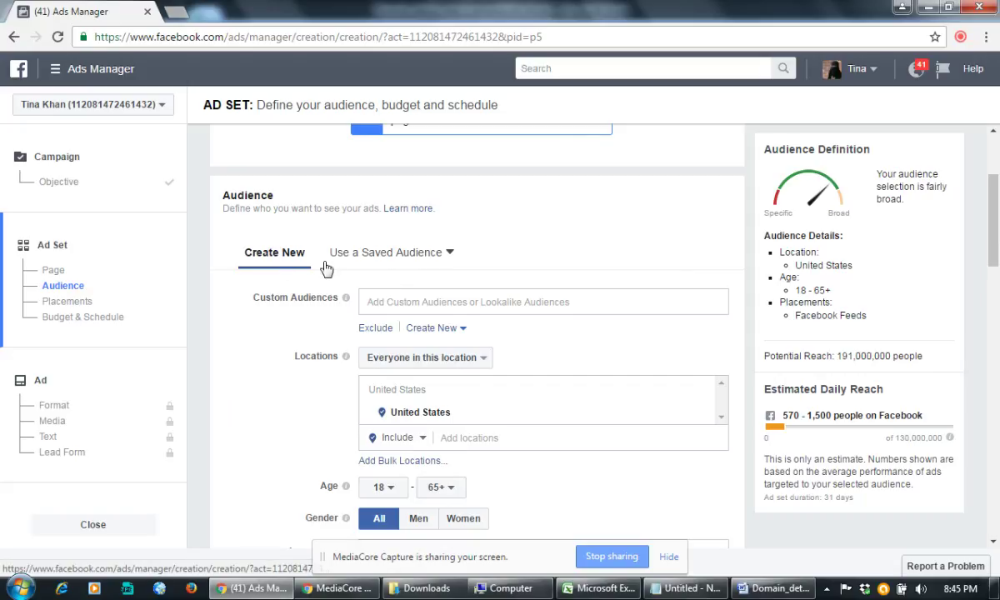
left_click(431, 301)
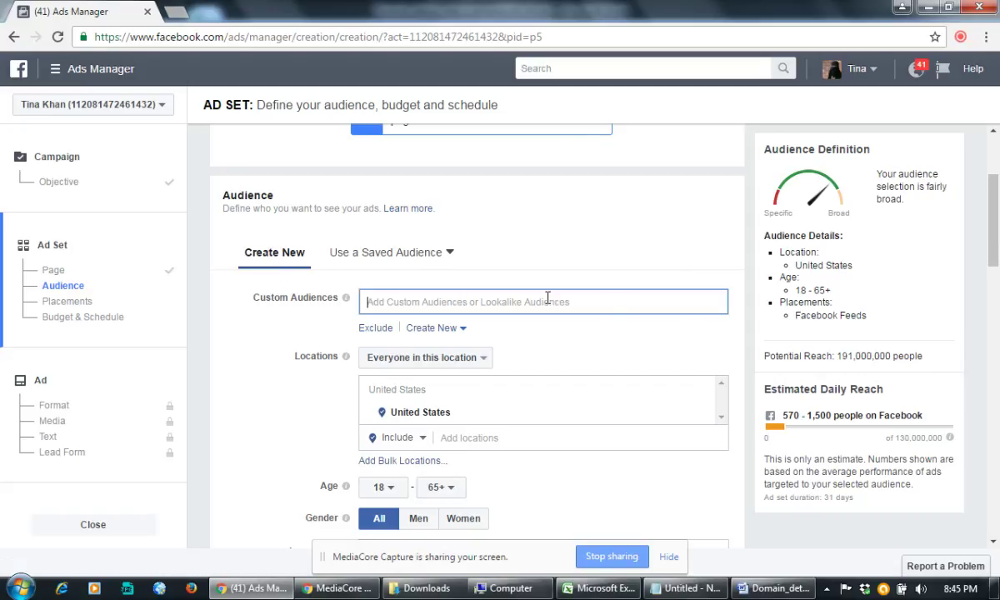
left_click(615, 262)
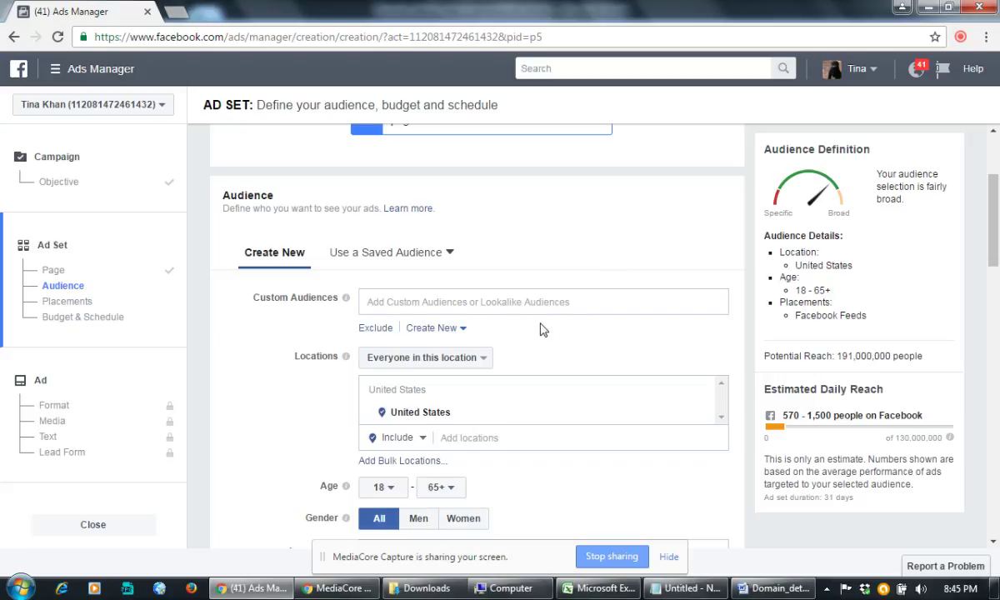
left_click(493, 300)
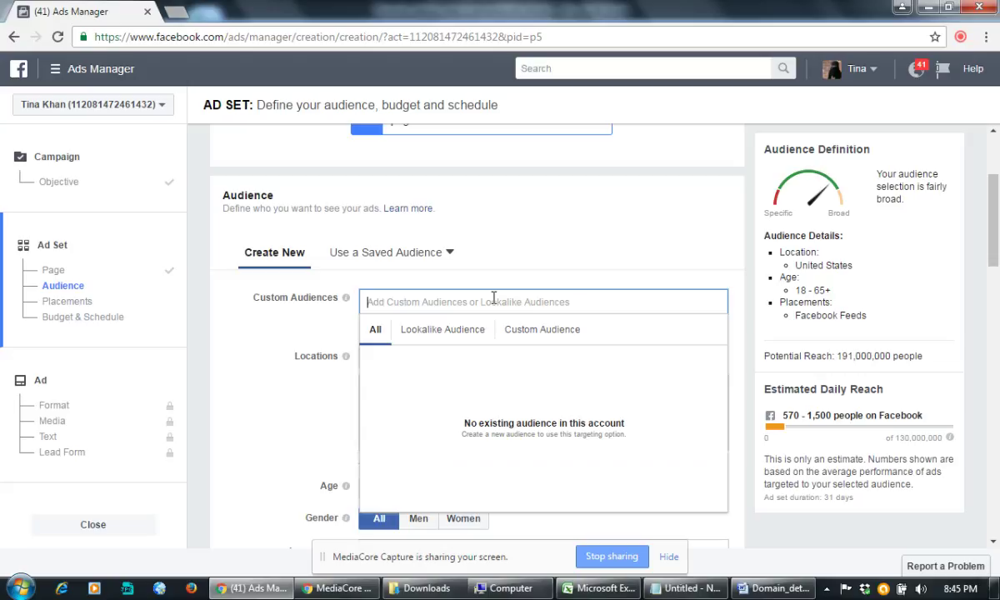
left_click(457, 333)
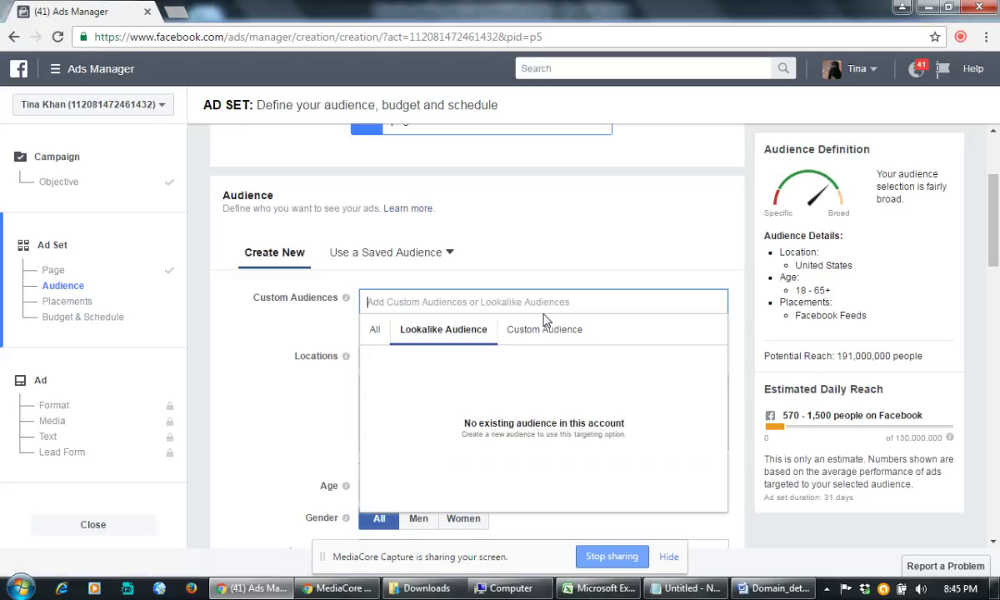
left_click(552, 330)
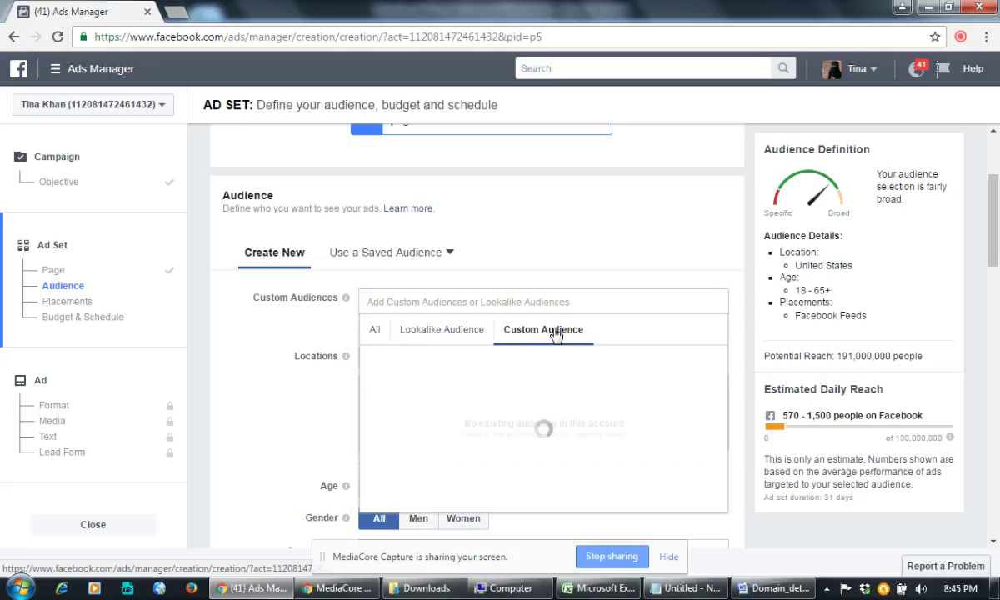
Step: Close the audience list and start a new Custom Audience from Create New
left_click(569, 264)
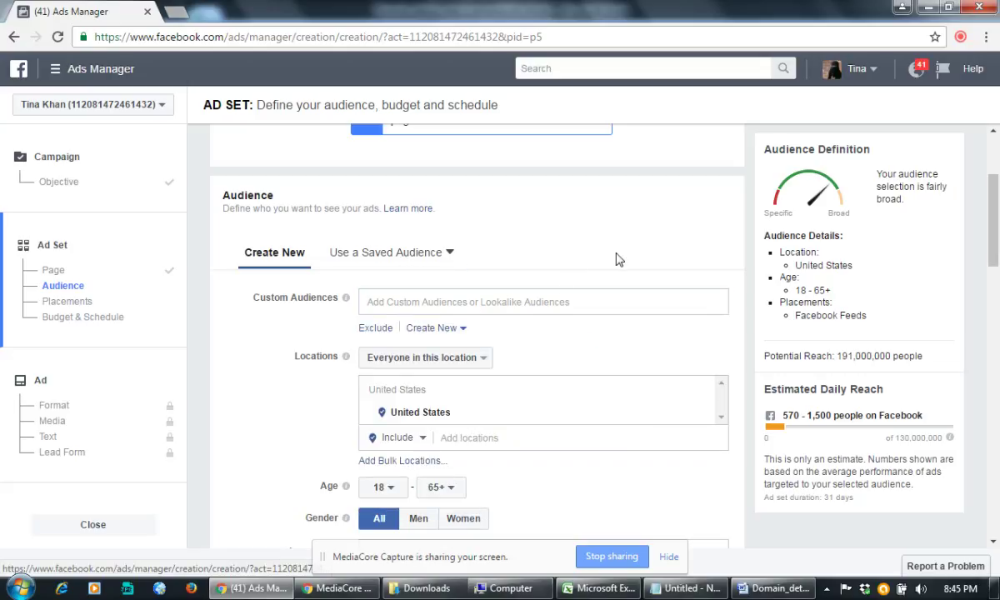
left_click(448, 331)
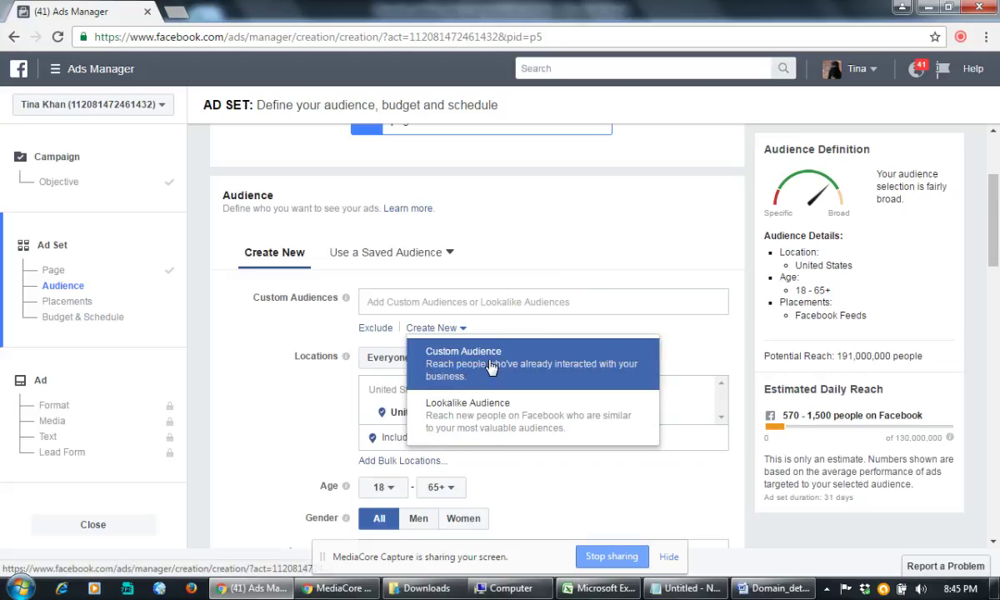
left_click(491, 367)
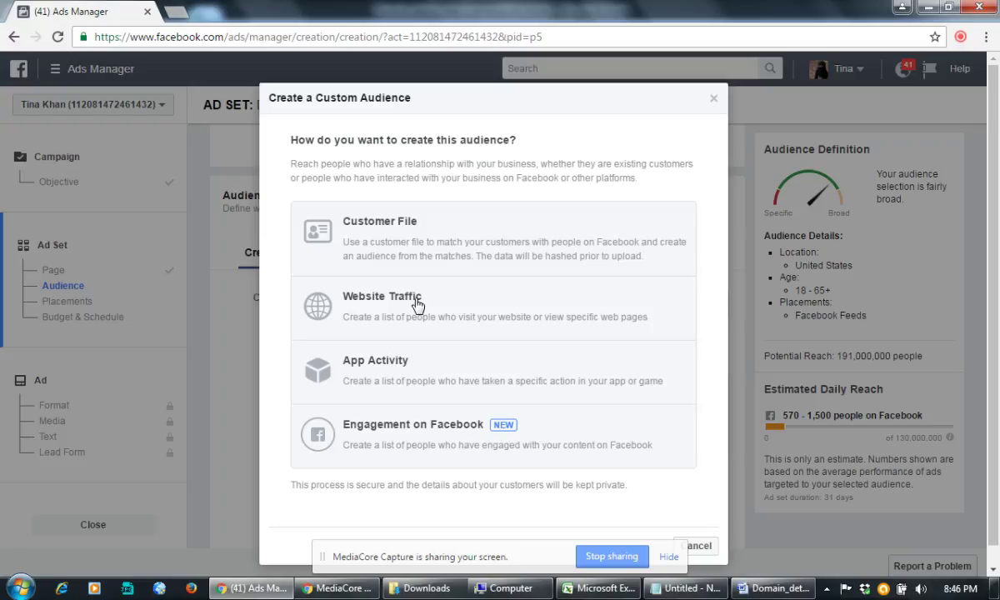
Step: Pick Website Traffic as the source, then close the dialog without creating a pixel
left_click(427, 308)
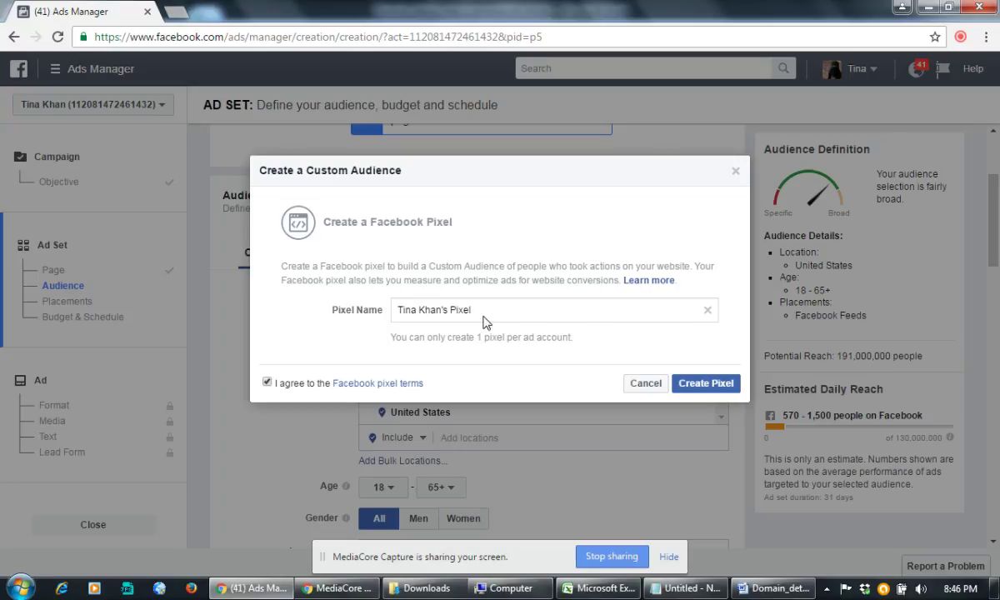
left_click(736, 172)
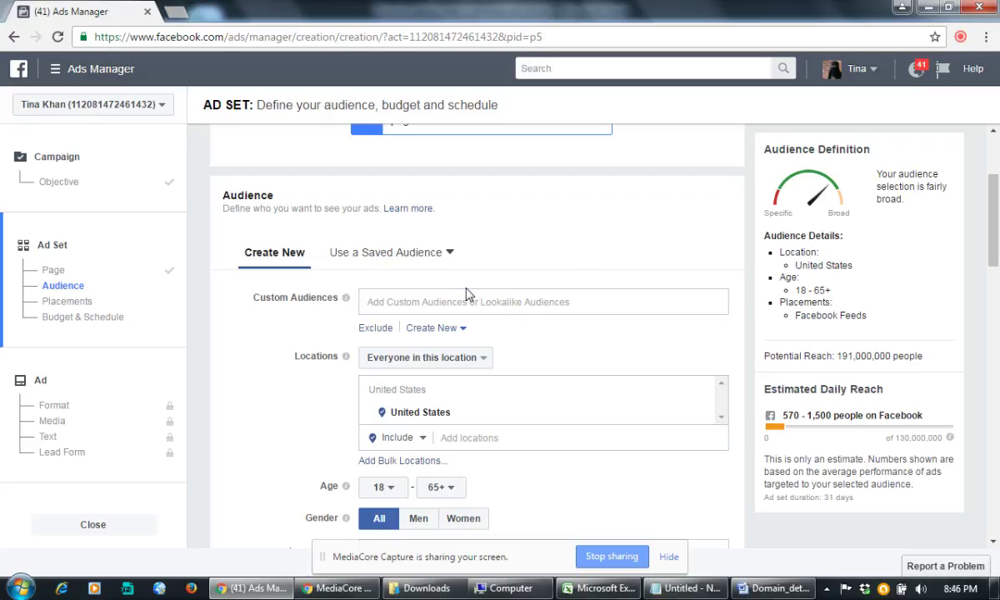
Step: Check Use a Saved Audience, then start a new Lookalike Audience from Create New
left_click(394, 264)
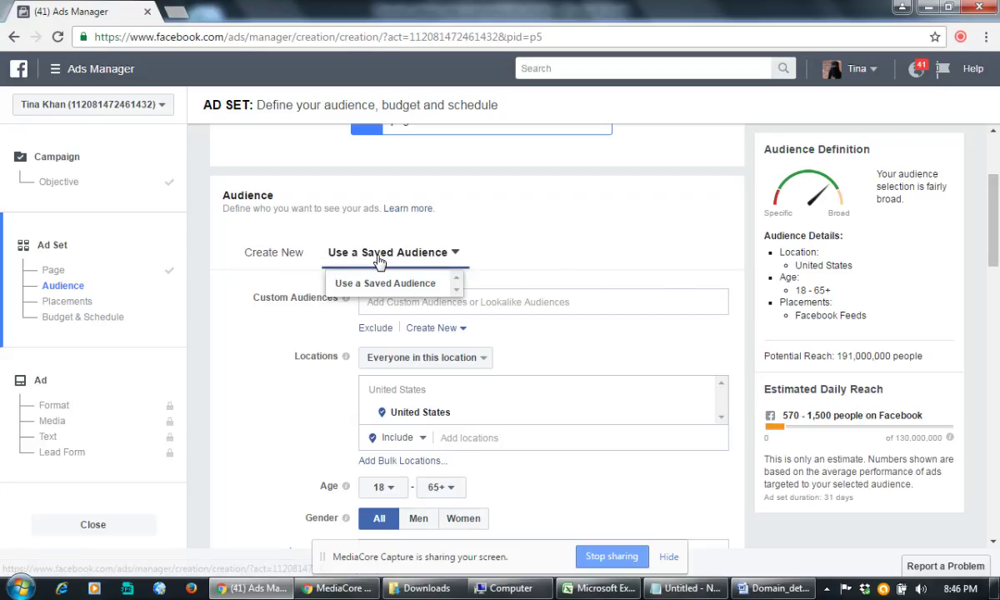
left_click(310, 250)
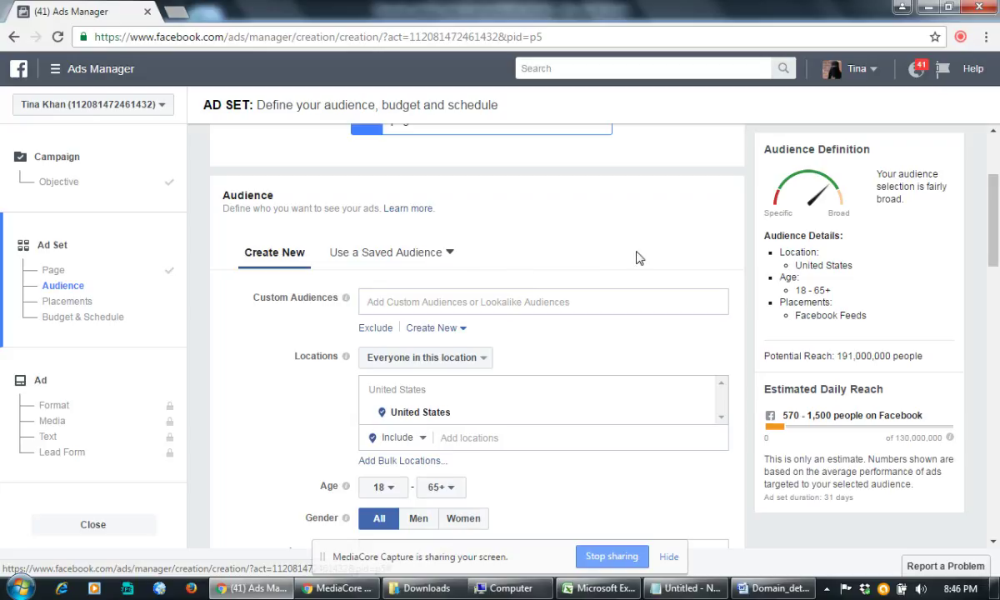
left_click(430, 334)
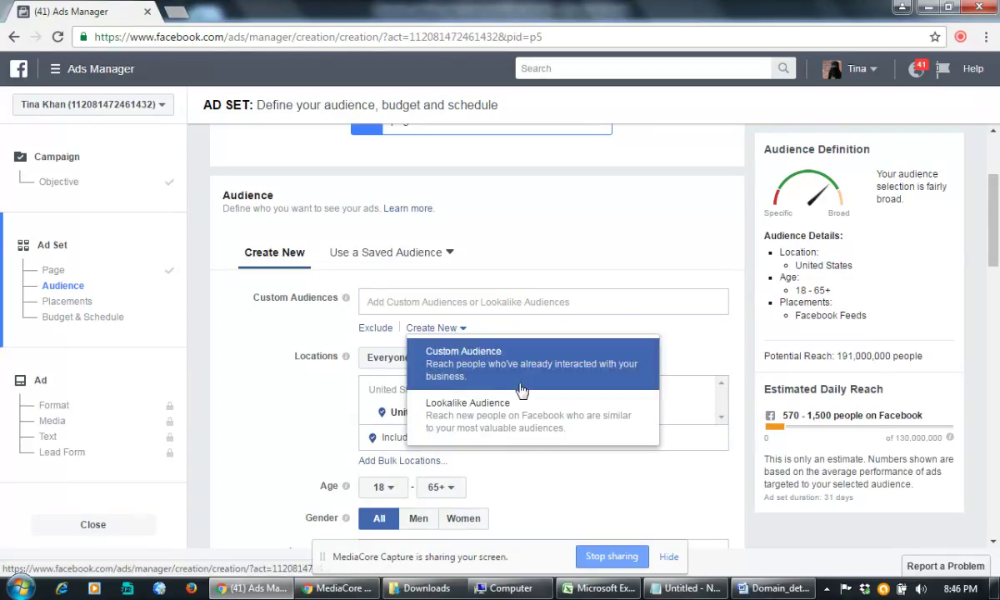
left_click(482, 414)
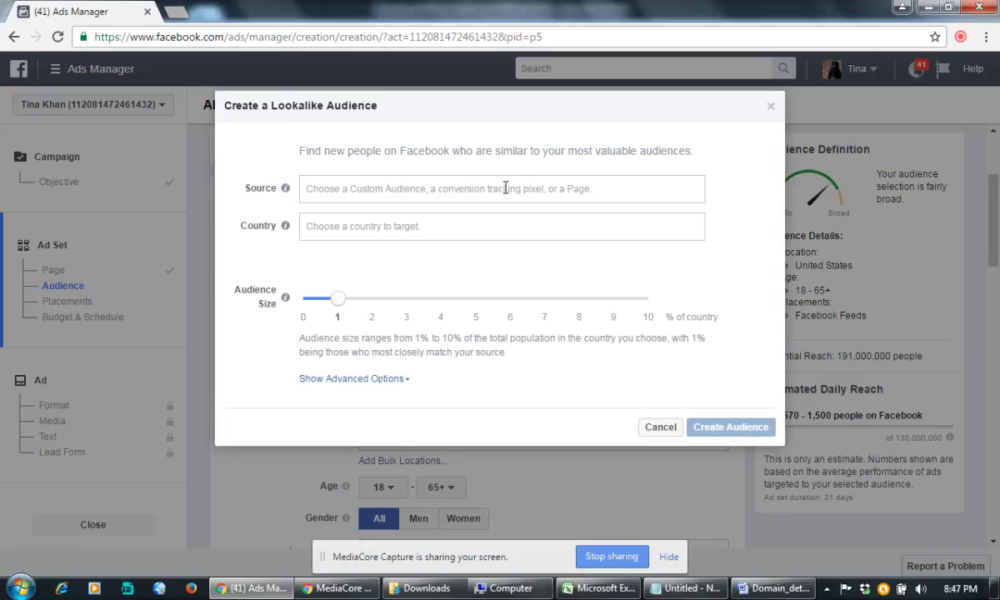
Step: Set the lookalike source to Compete Infotech Academy, country India, and audience size 5%
left_click(505, 188)
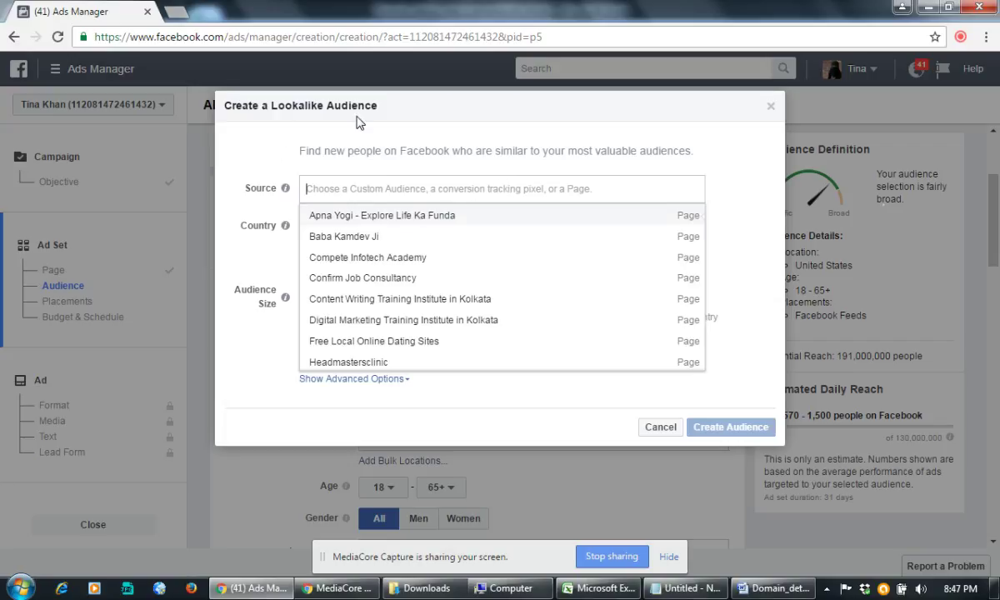
left_click(393, 257)
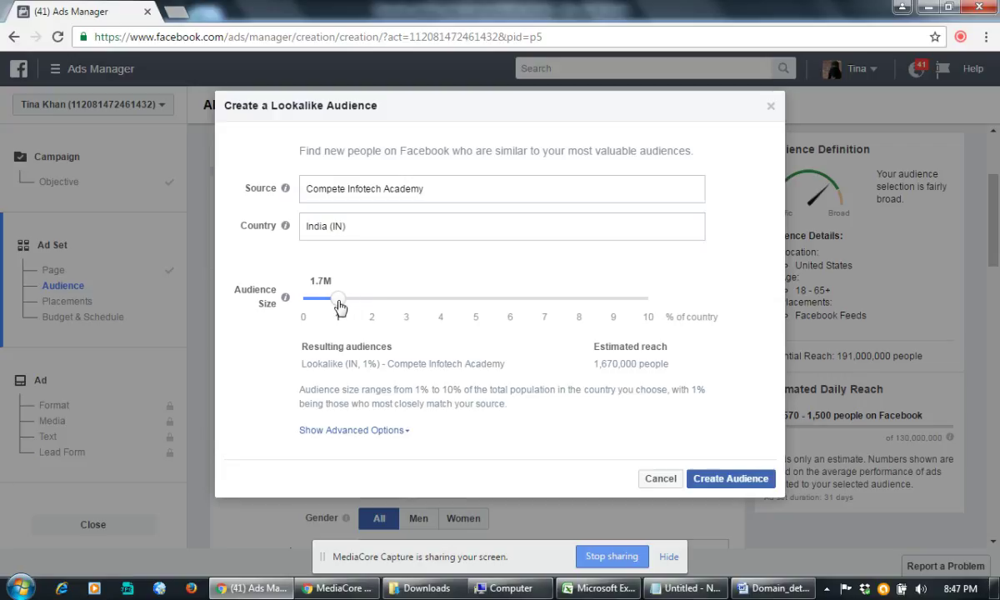
left_click_drag(338, 302, 475, 300)
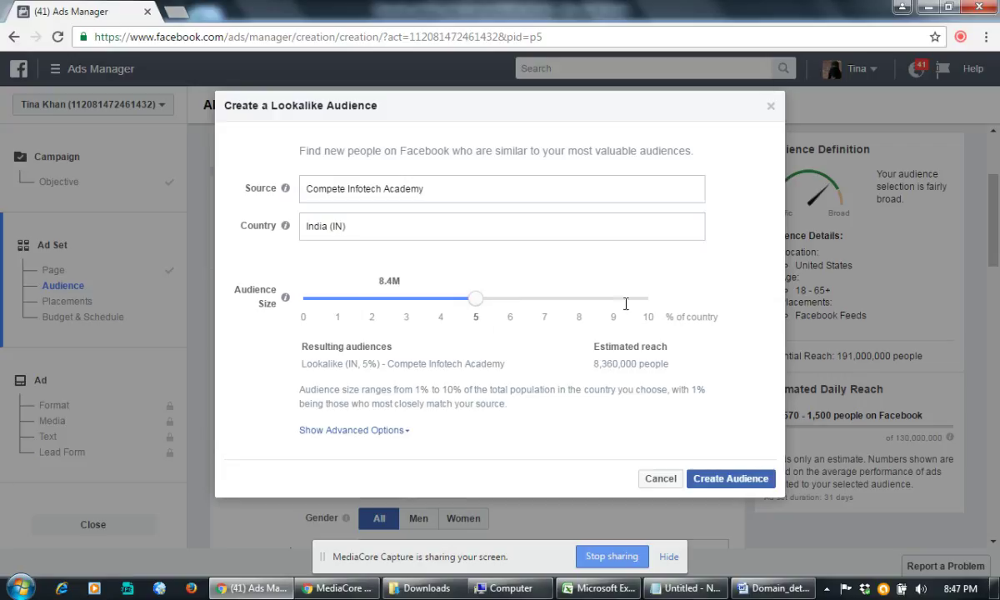
left_click_drag(446, 292, 671, 302)
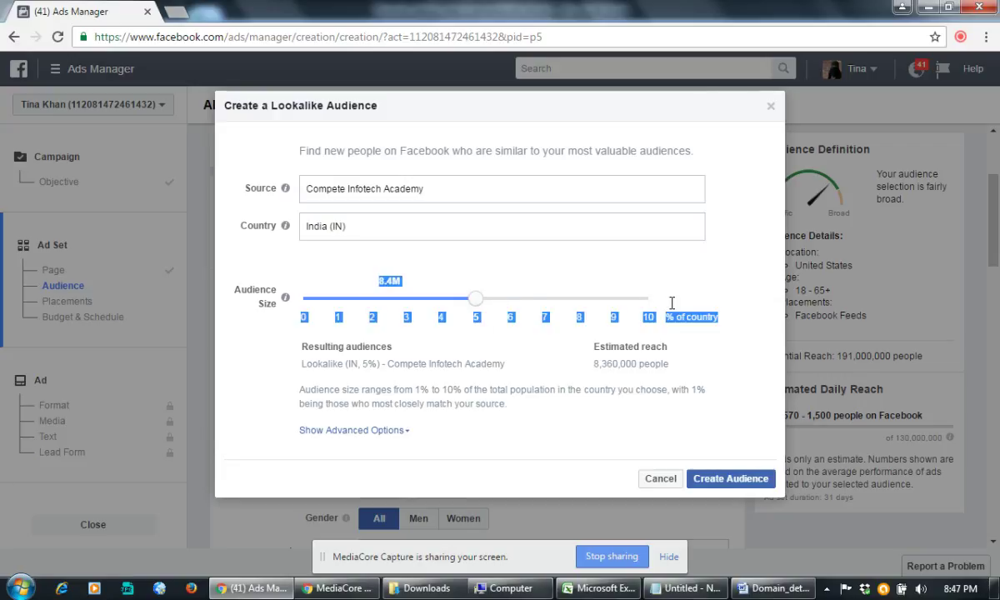
left_click(506, 271)
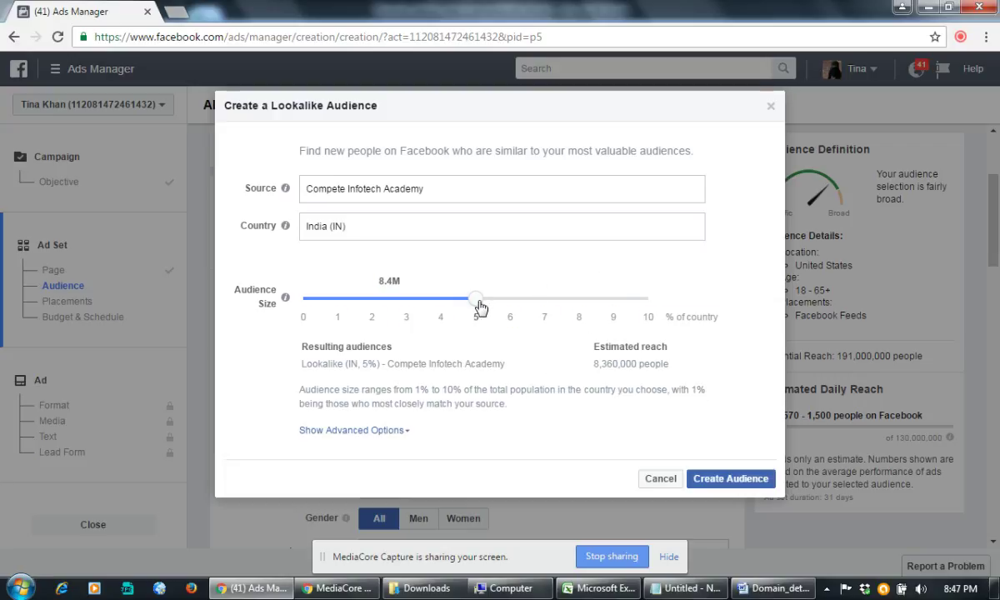
left_click_drag(480, 307, 477, 300)
left_click(519, 285)
Step: Create the Lookalike (IN, 5%) audience and confirm it appears under Custom Audiences
left_click(733, 481)
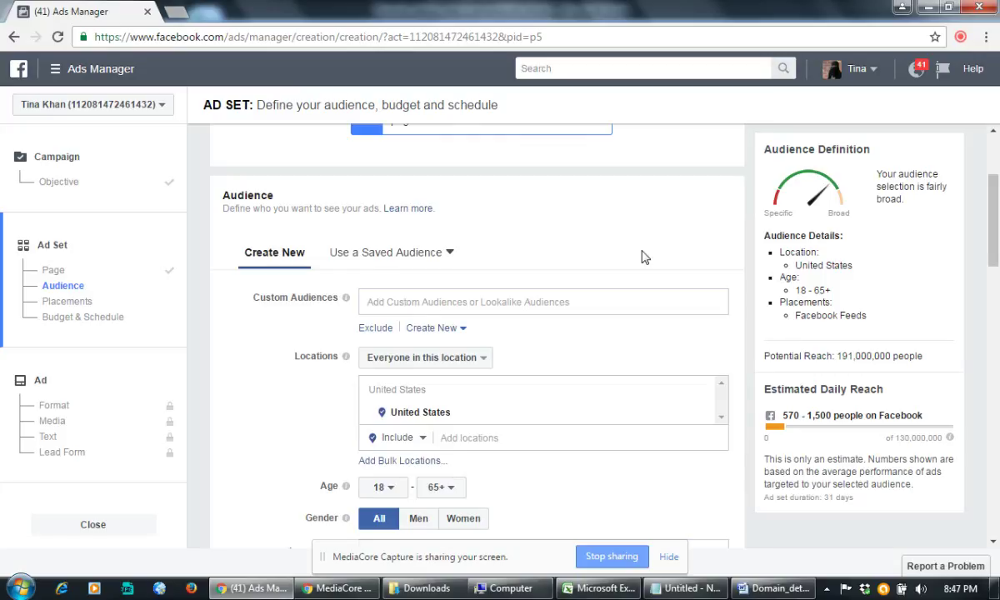
scroll(542, 242, "up", 2)
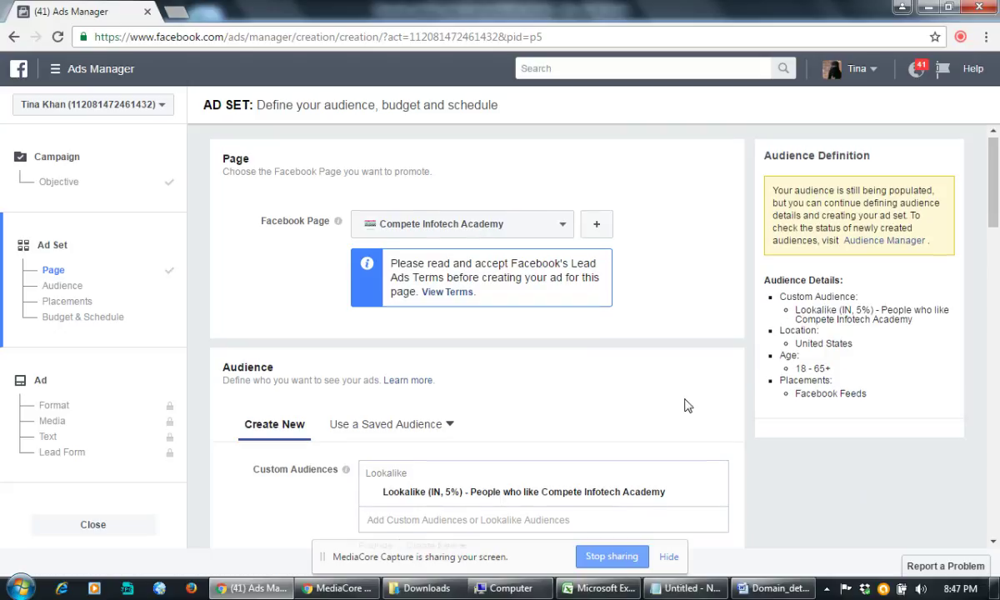
scroll(683, 404, "down", 3)
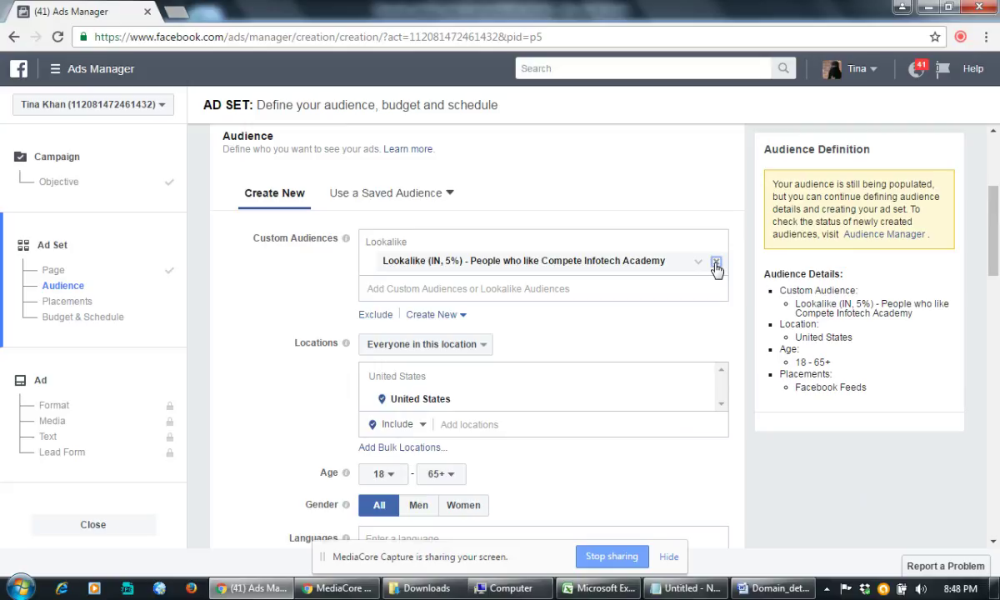
Step: Remove the Lookalike (IN, 5%) audience and start a new Custom Audience from Create New
left_click(716, 262)
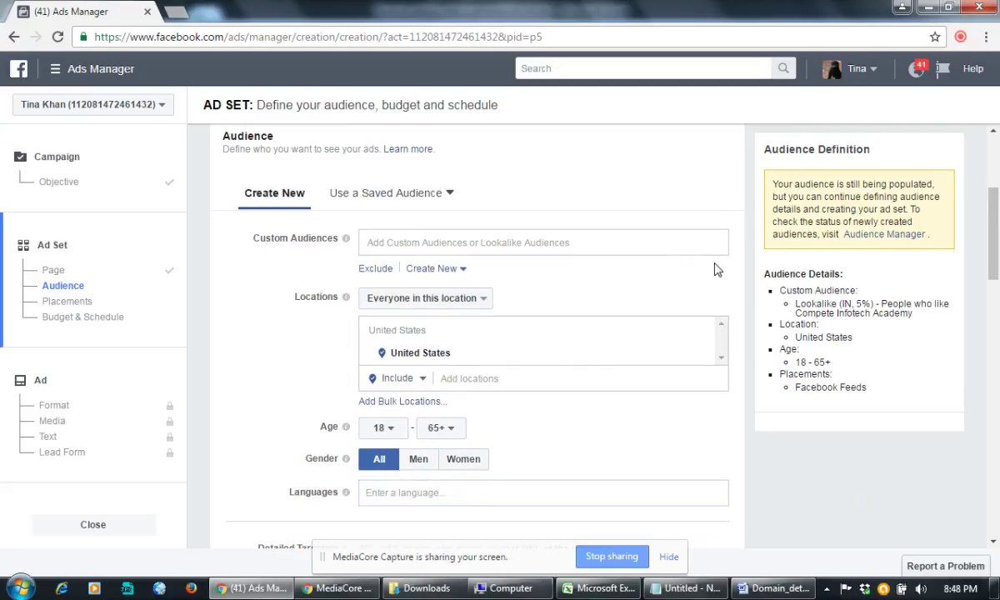
left_click(439, 271)
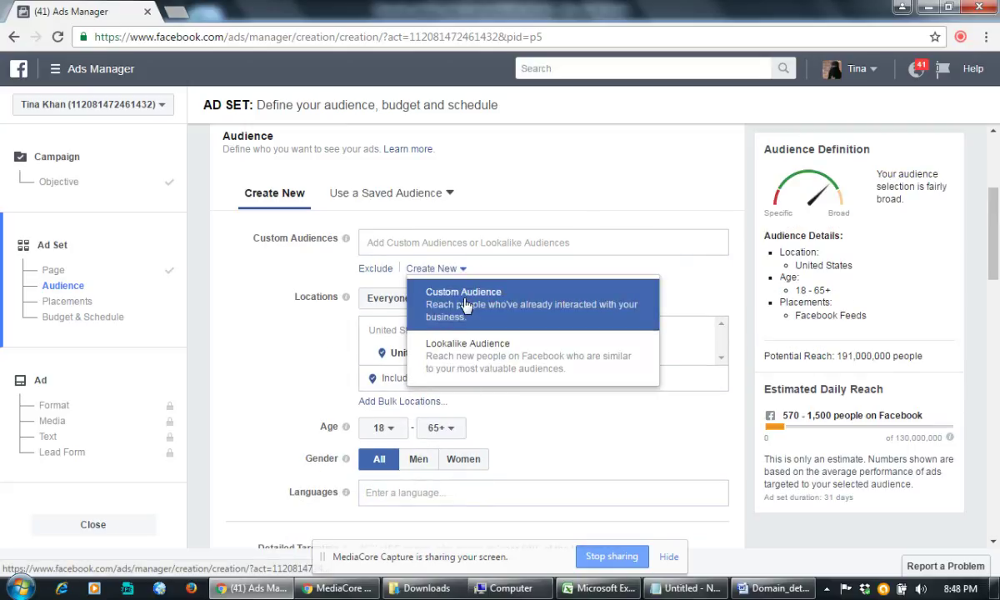
left_click(459, 296)
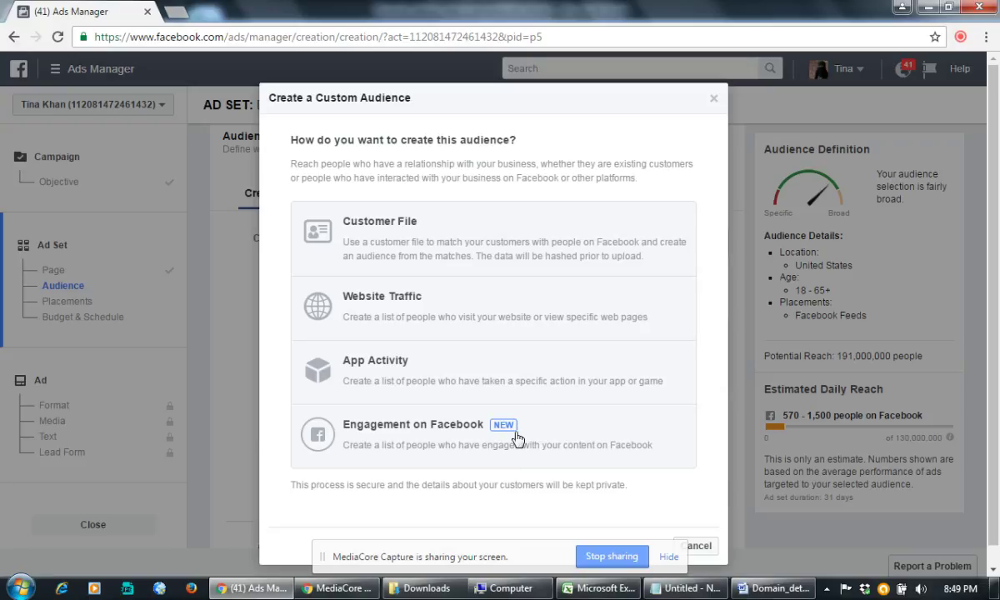
Step: Try Engagement on Facebook with Lead ad, back out, then choose Website Traffic instead
left_click(432, 418)
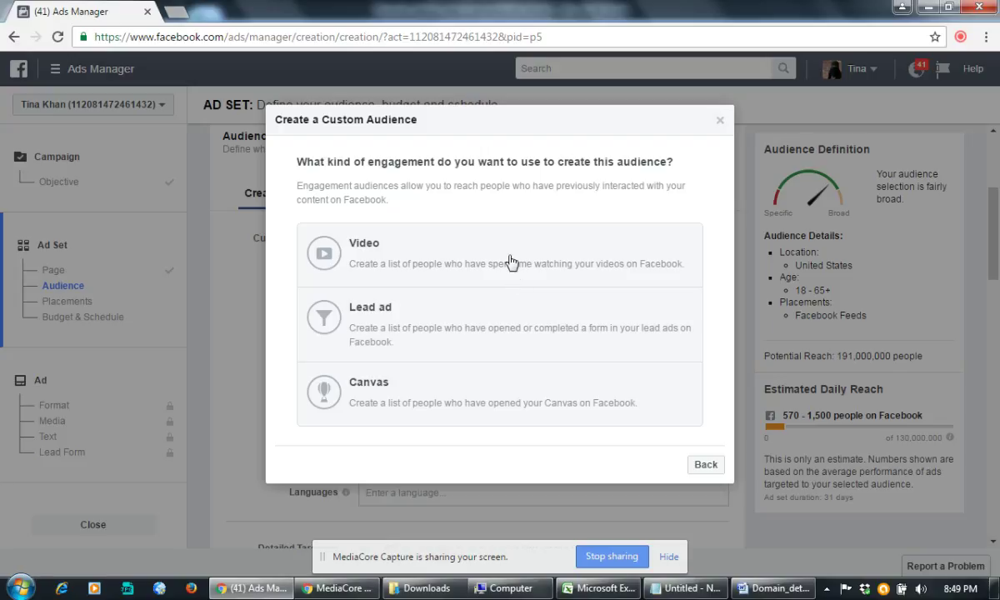
left_click(559, 297)
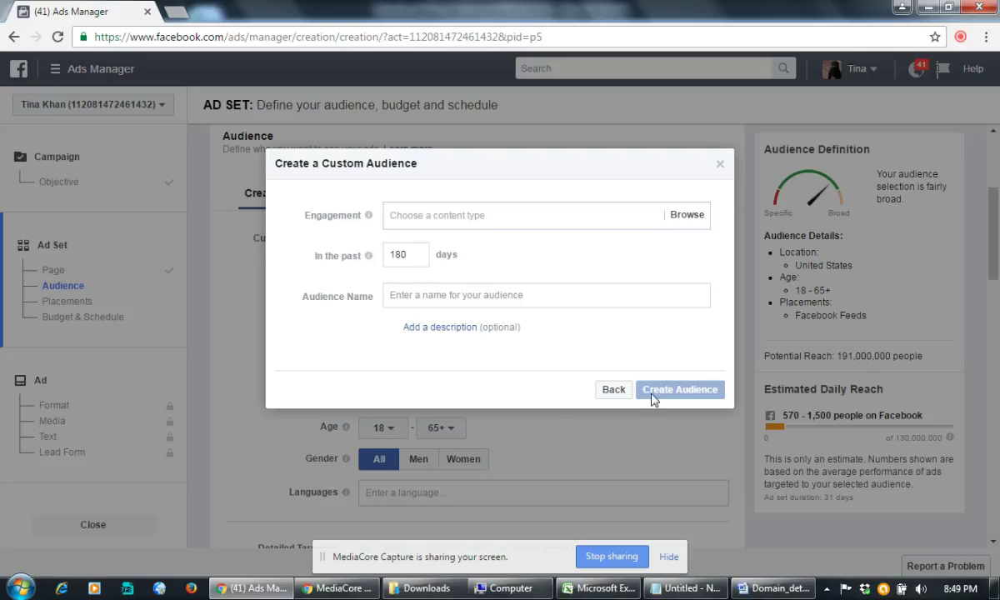
left_click(613, 389)
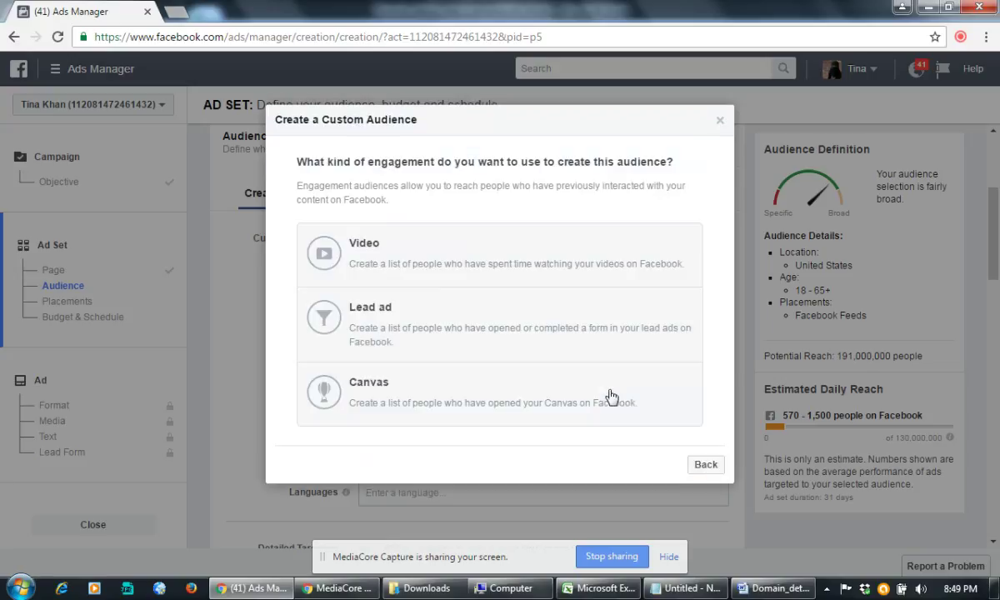
left_click(703, 464)
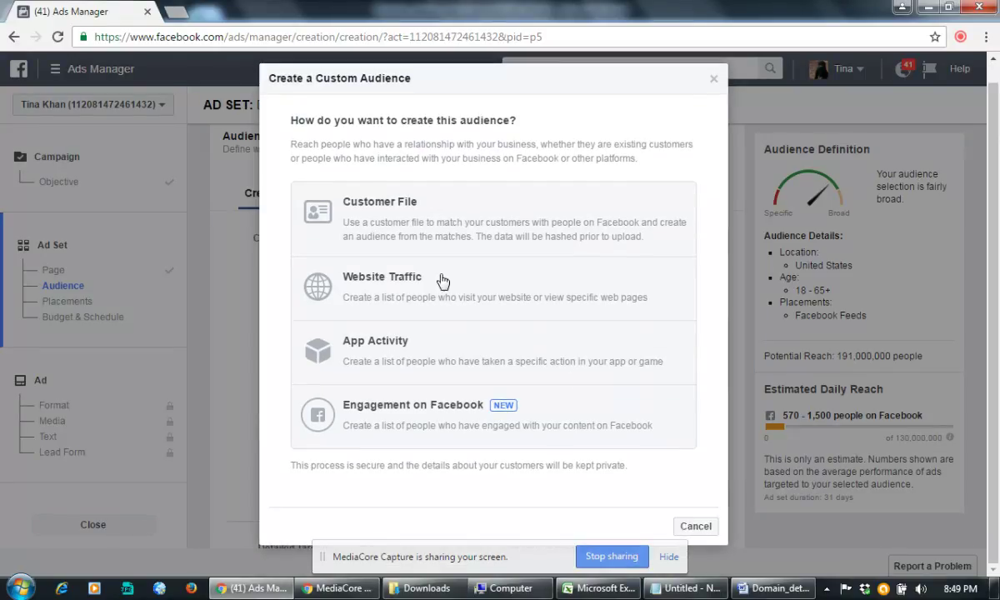
left_click(442, 279)
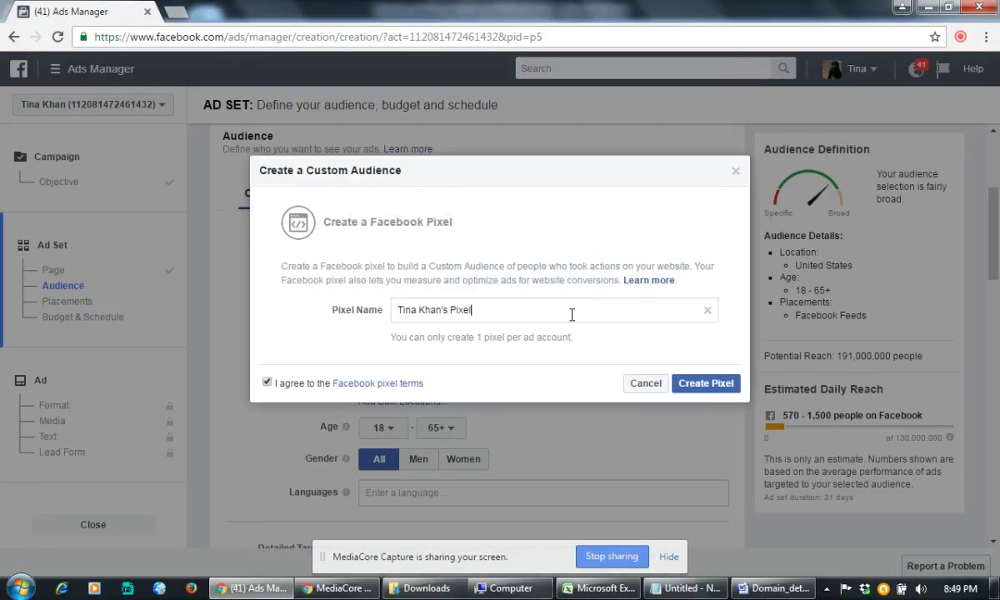
Step: Name the pixel 'Content Writing Training Page Facebook code', correcting typos, and submit Create Pixel
left_click_drag(560, 311, 371, 315)
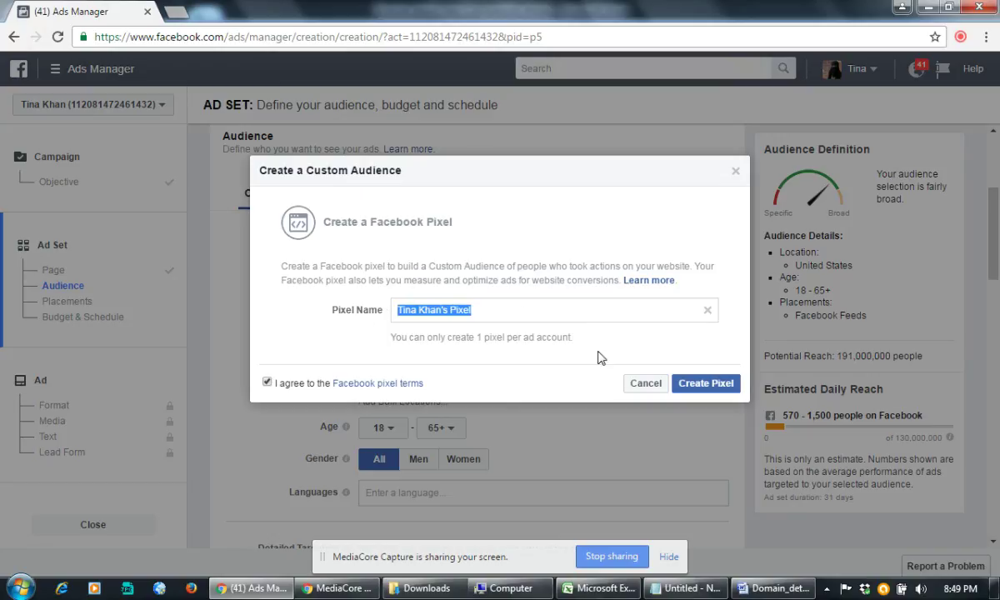
type("Conte")
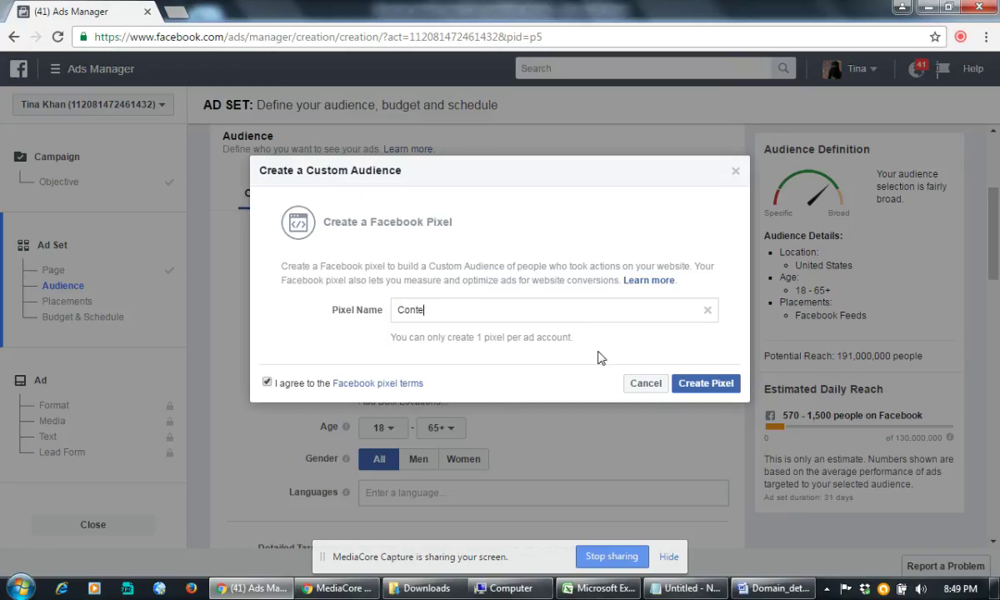
type("nt Writing Tarining")
type(" Ads")
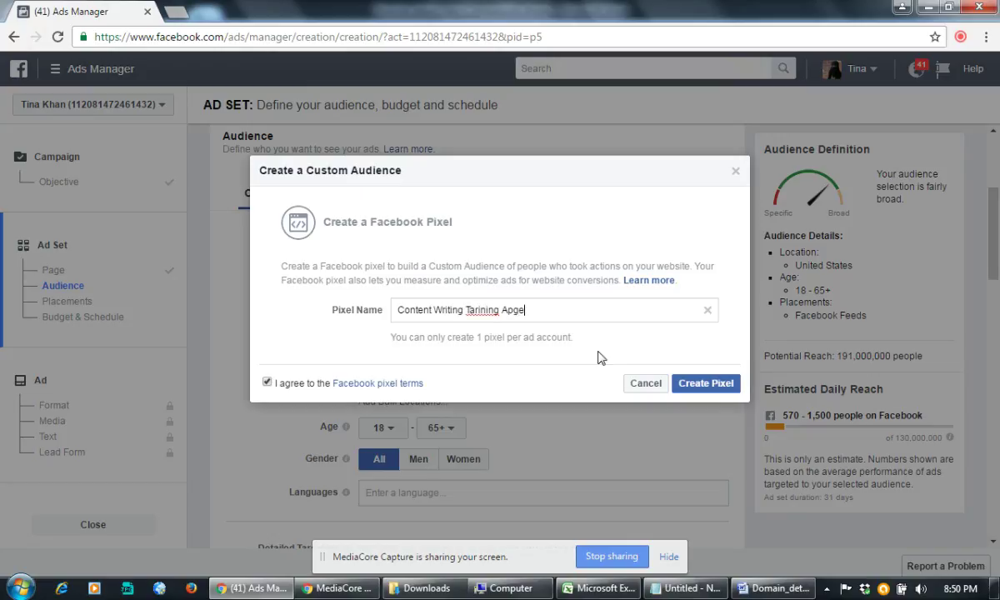
key("BackSpace")
key("BackSpace")
key("BackSpace")
key("BackSpace")
key("BackSpace")
key("BackSpace")
key("BackSpace")
key("BackSpace")
key("BackSpace")
key("BackSpace")
key("BackSpace")
key("BackSpace")
type("Training APge Facebook cod")
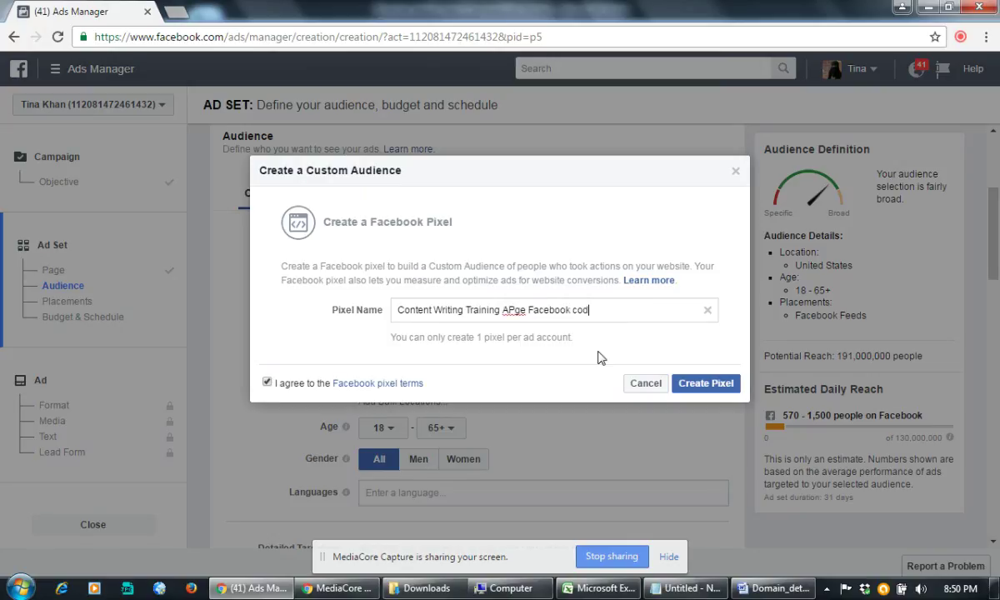
type("e")
left_click_drag(527, 309, 503, 310)
type("Page")
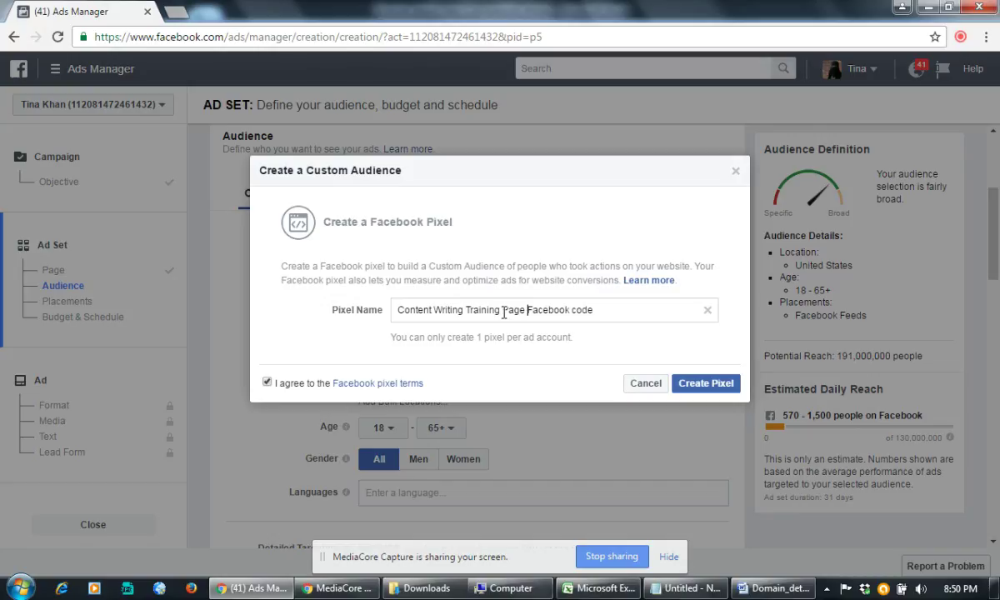
left_click(706, 384)
Step: Retry creating the pixel, append '11' to its name, and retry after the existing-pixel error
left_click(711, 386)
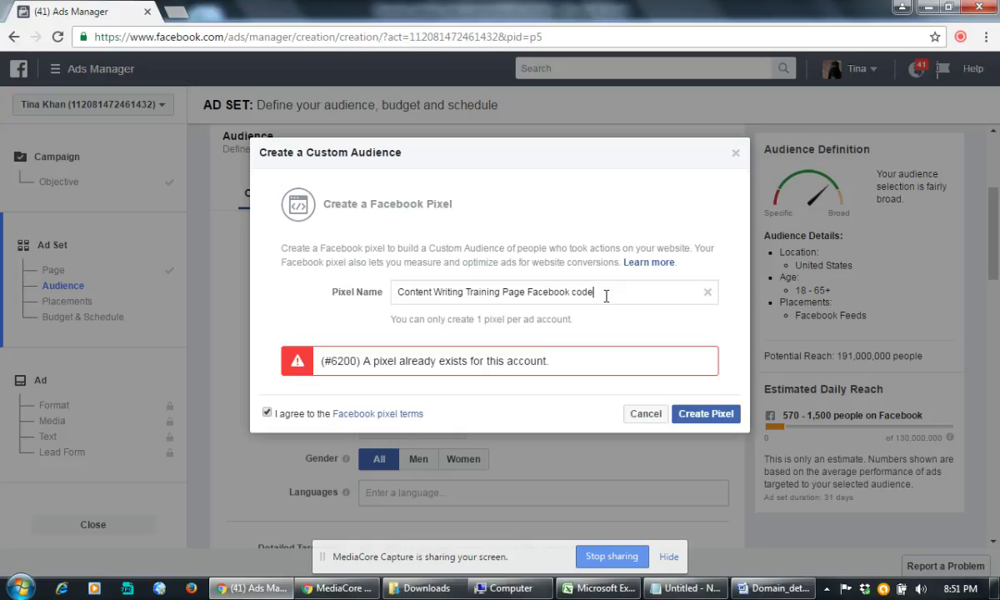
type("111")
left_click(694, 414)
left_click_drag(358, 360, 583, 363)
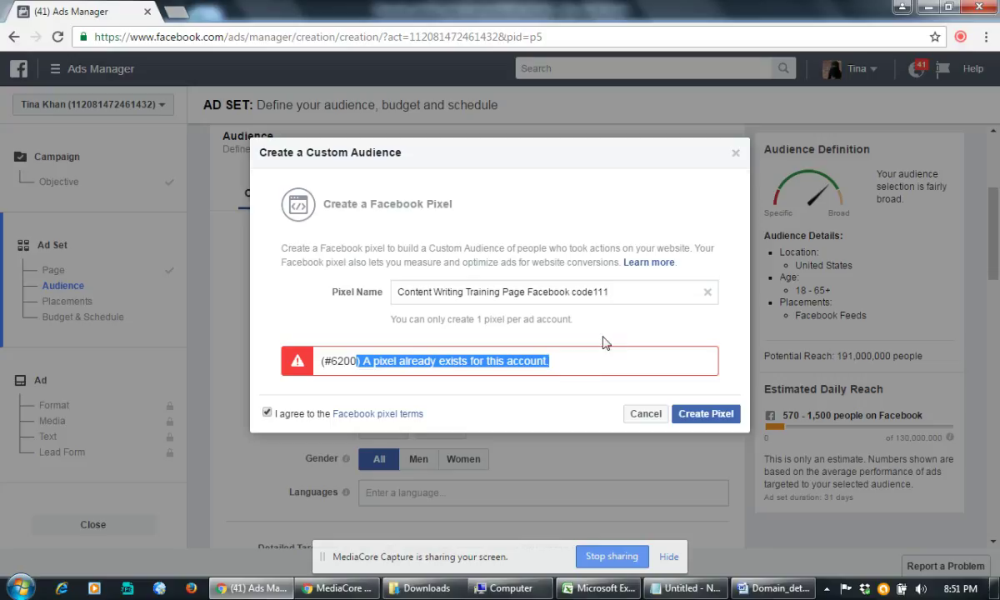
left_click(546, 290)
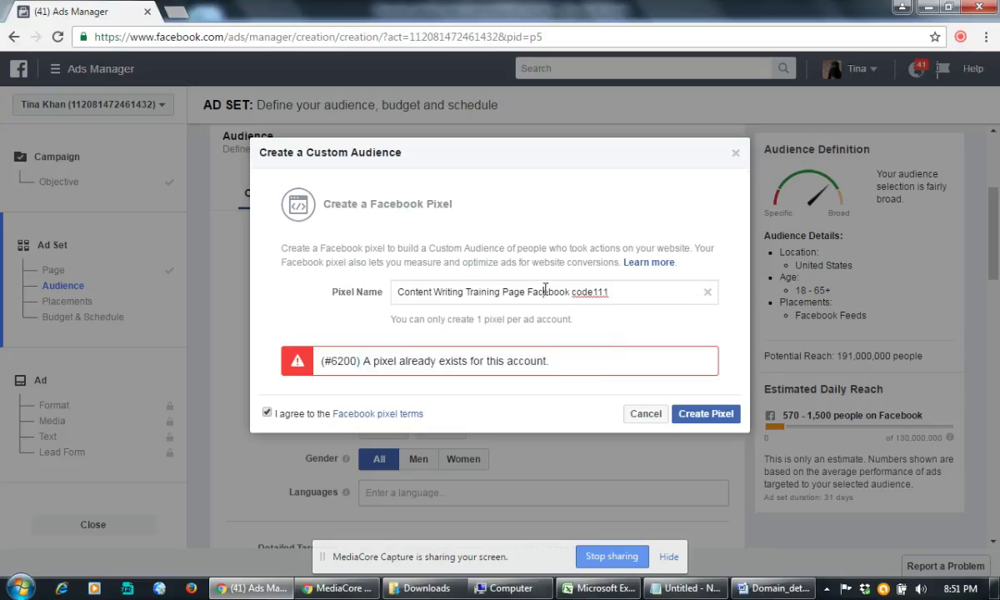
left_click(464, 291)
Step: Cancel the custom audience dialog and review targeting: United States, ages 18–65+, 191,000,000 reach
left_click(646, 414)
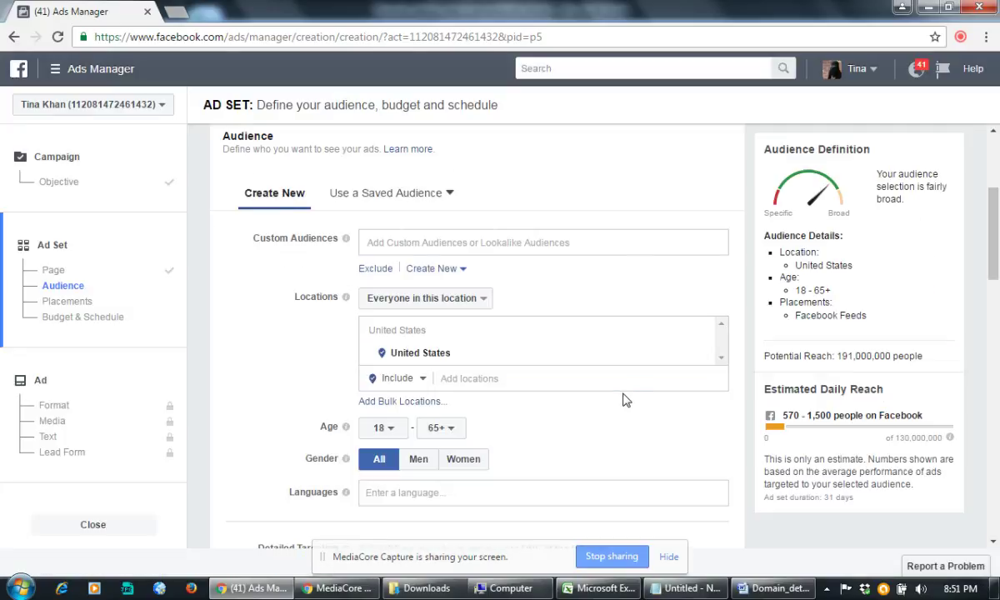
scroll(627, 400, "down", 2)
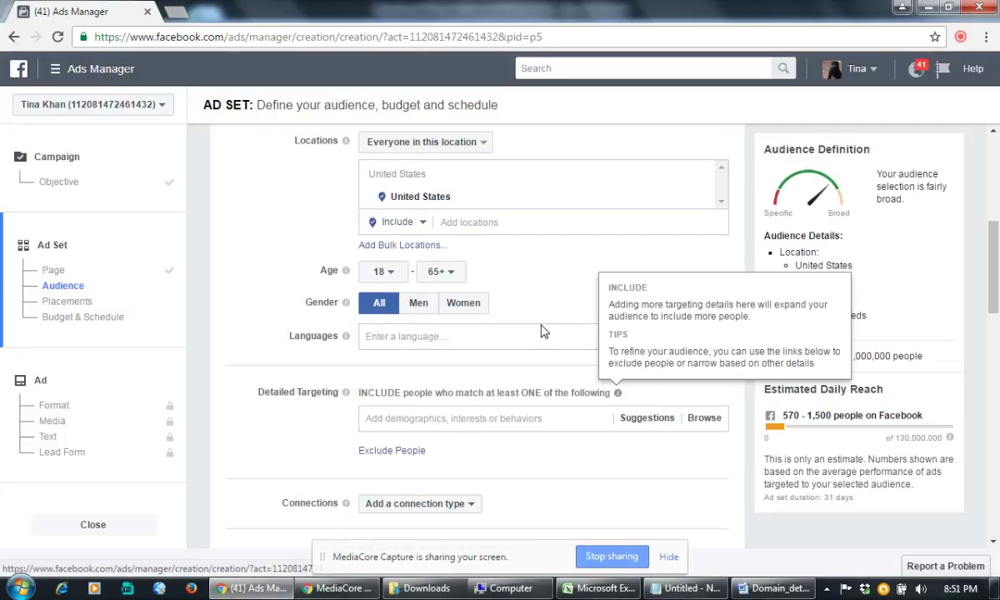
scroll(476, 307, "up", 3)
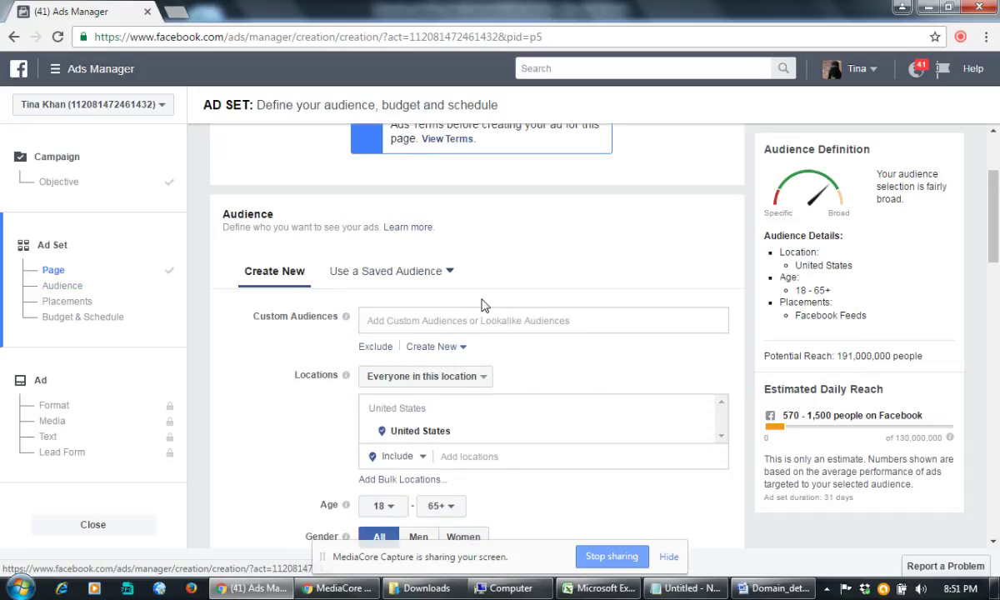
scroll(482, 306, "up", 2)
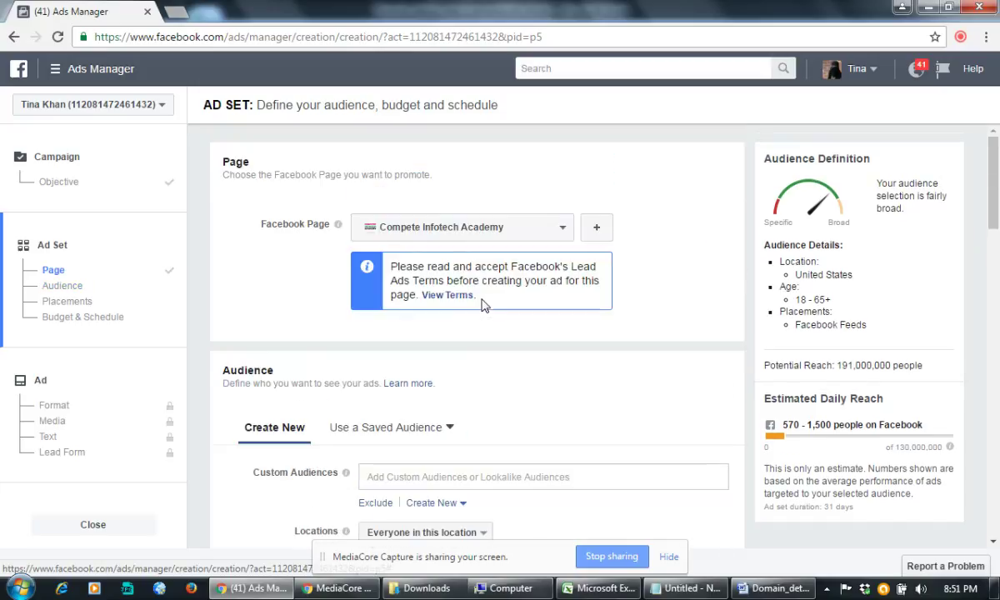
scroll(482, 306, "down", 6)
scroll(532, 299, "up", 1)
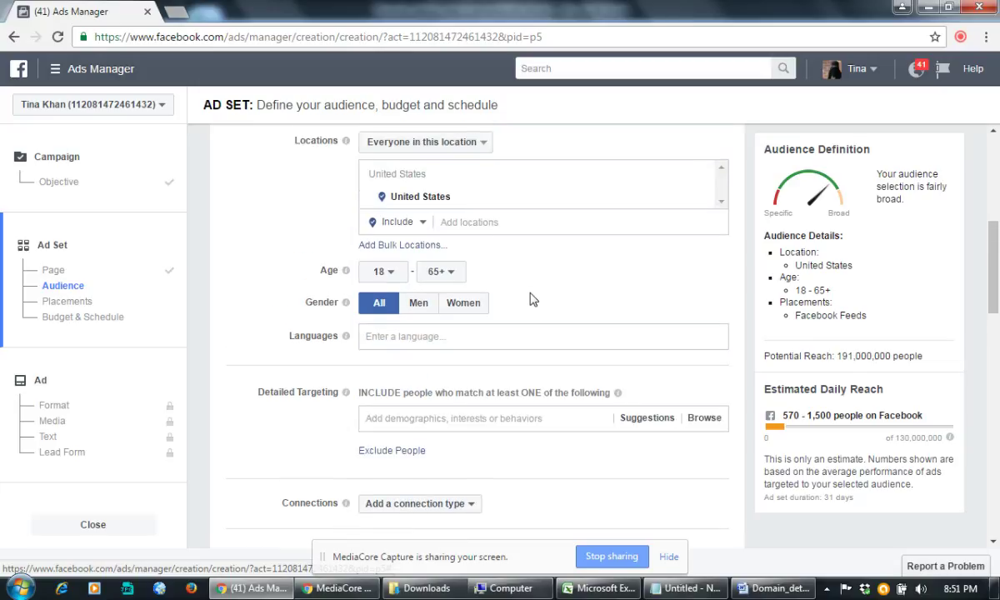
scroll(536, 306, "up", 1)
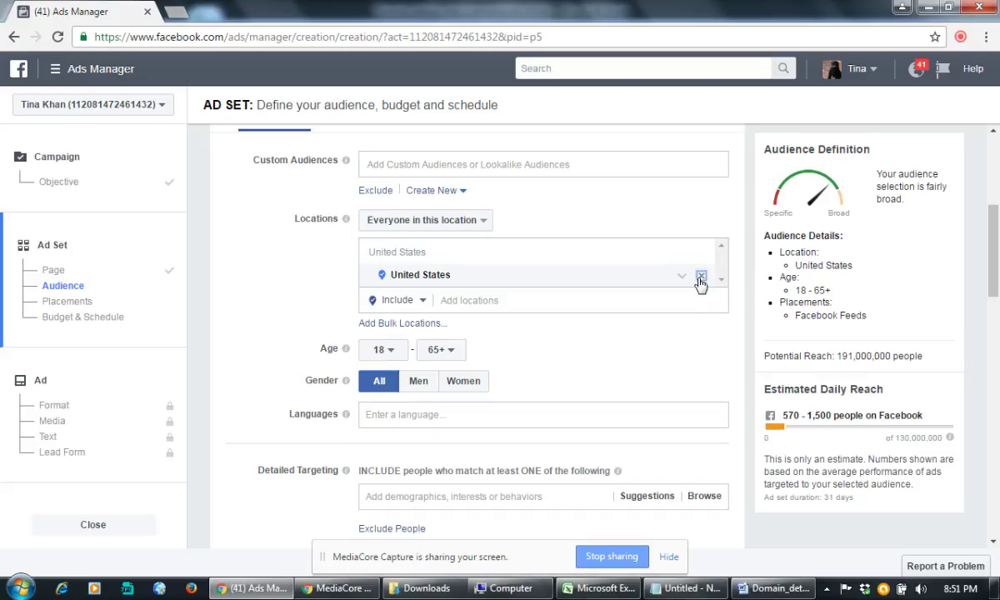
Step: Replace United States with India (Country) as the ad set's targeted location
left_click(702, 277)
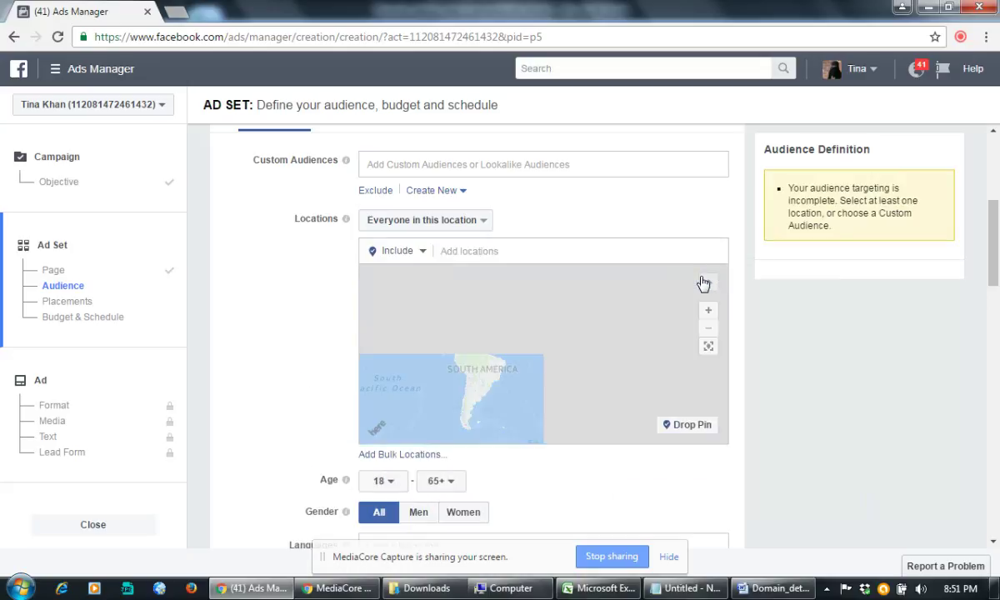
left_click(498, 259)
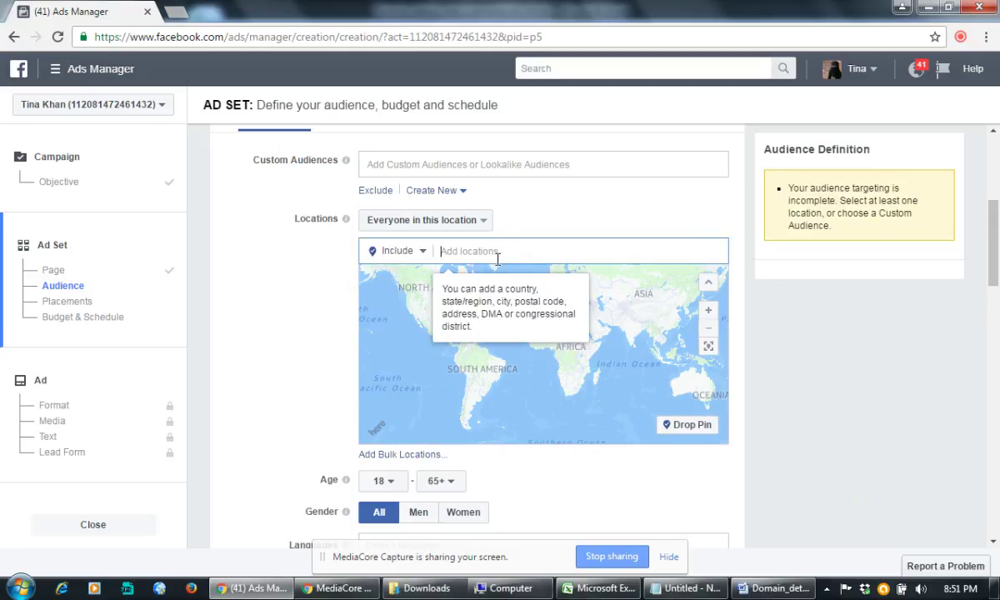
type("India")
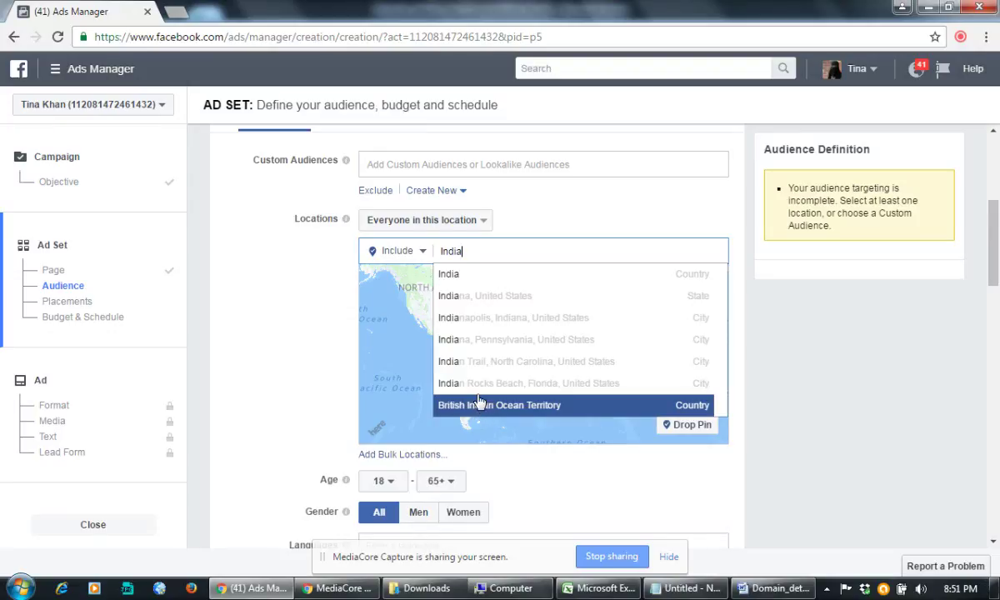
left_click(472, 283)
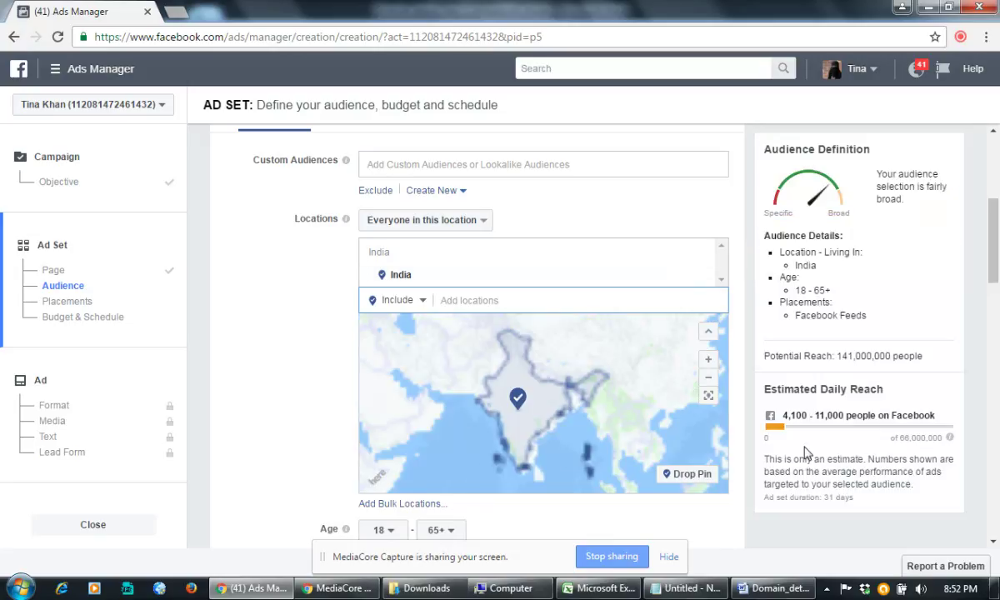
scroll(525, 441, "down", 2)
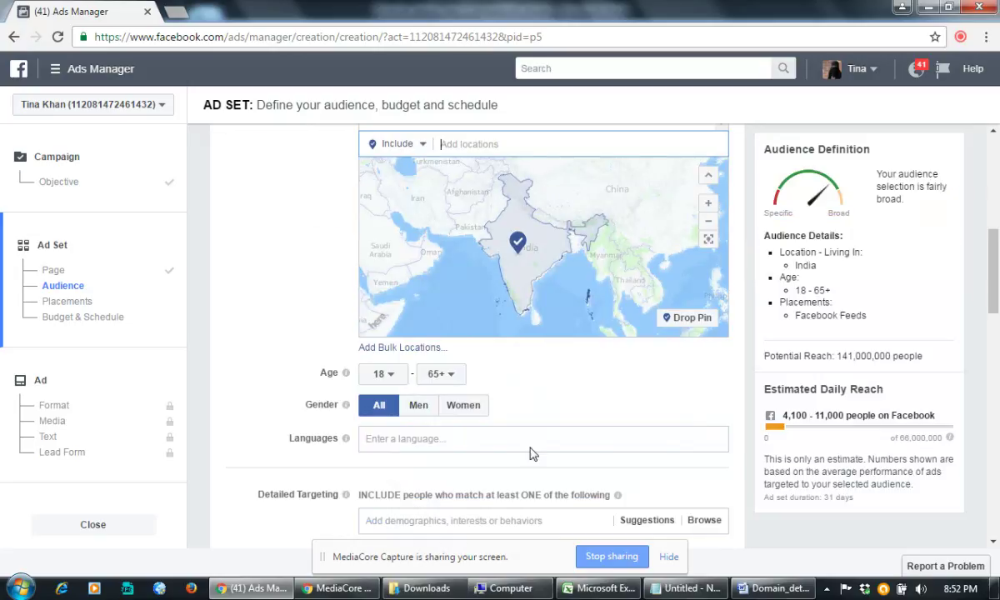
Step: Set the audience age range to minimum 22 and maximum 60
left_click(382, 375)
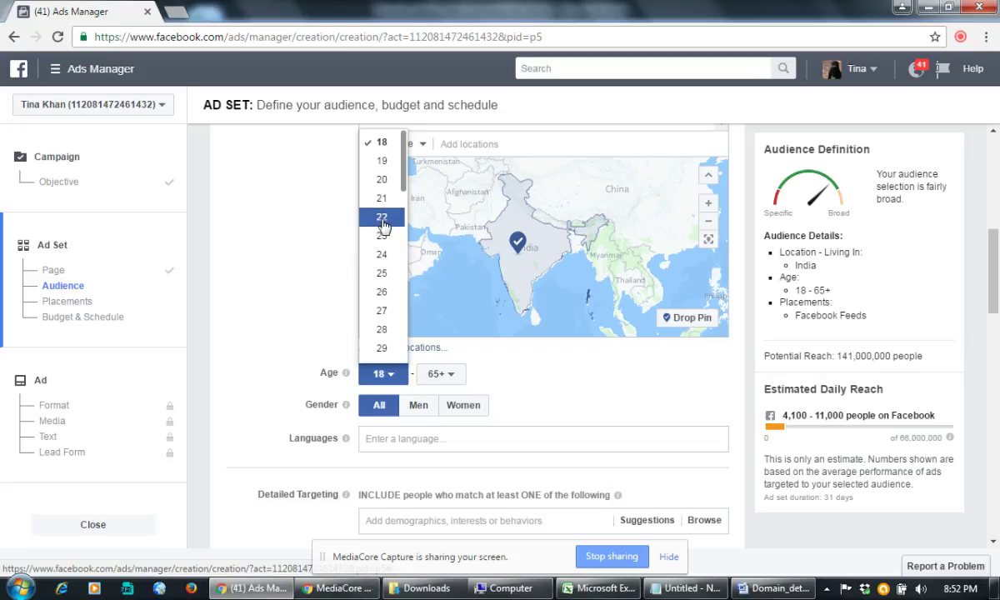
left_click(382, 225)
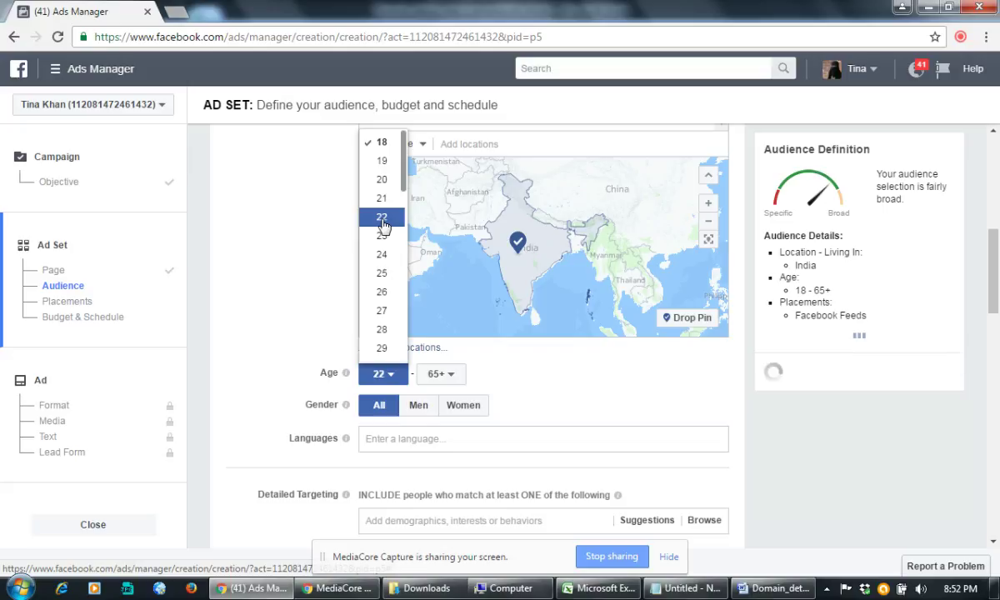
left_click(457, 377)
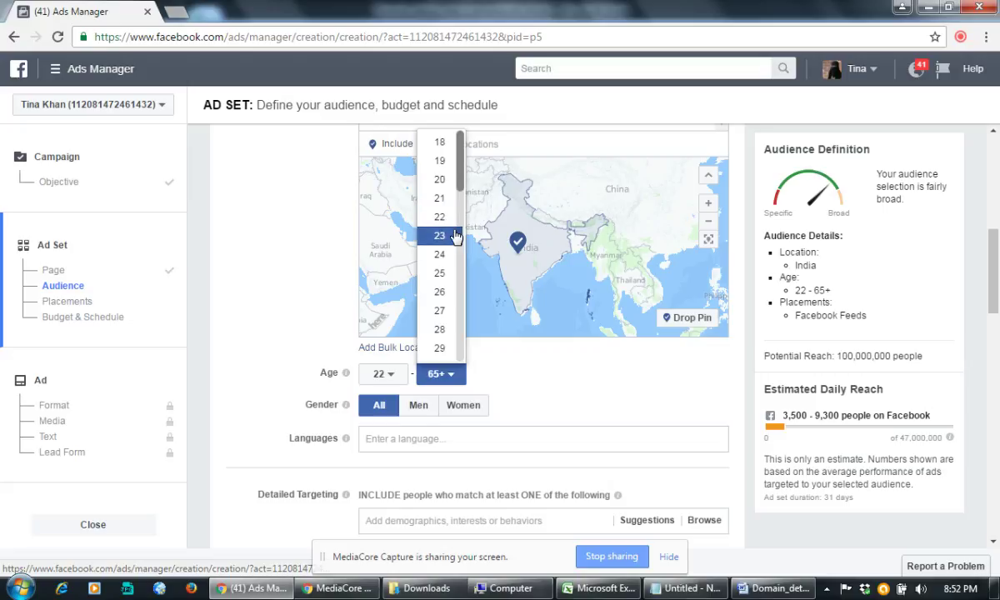
left_click_drag(458, 174, 410, 325)
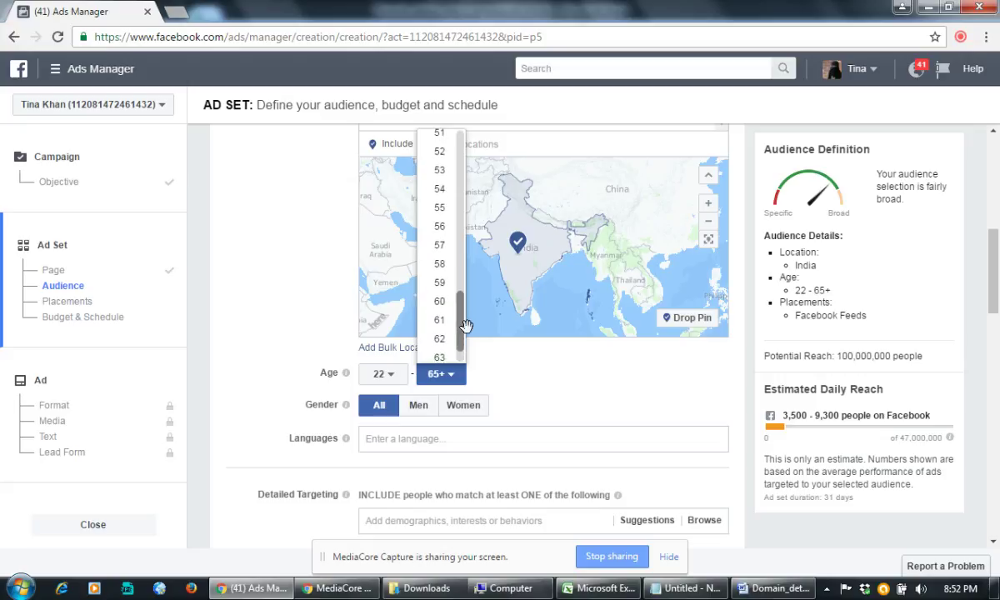
left_click(413, 285)
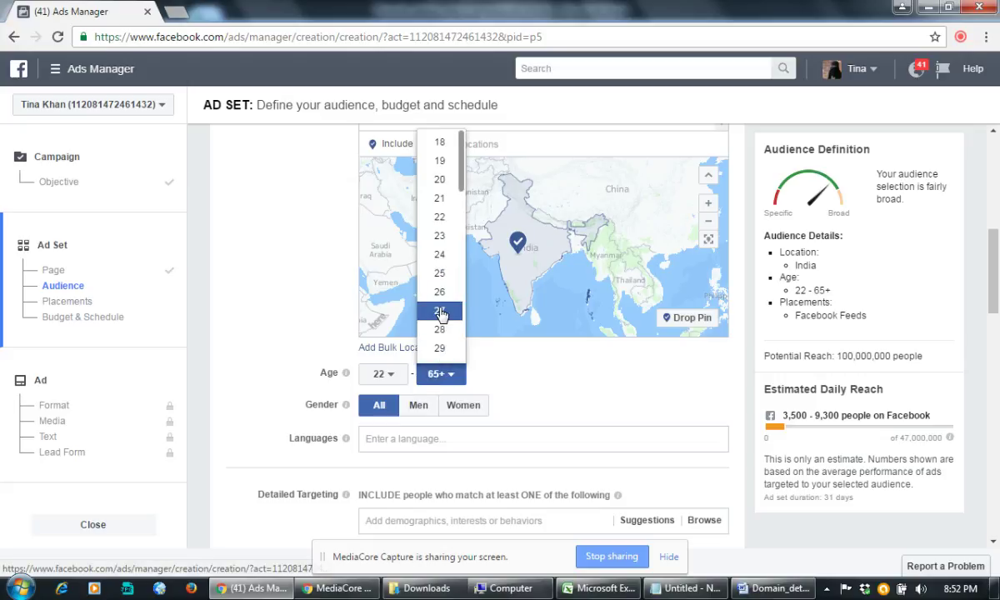
scroll(450, 347, "down", 1)
scroll(451, 349, "down", 3)
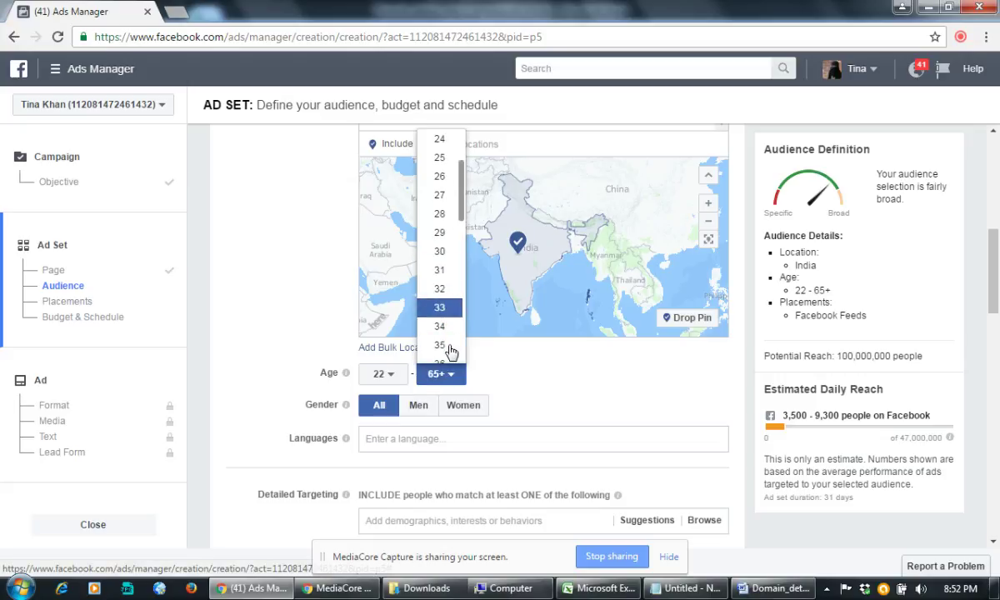
scroll(450, 353, "down", 4)
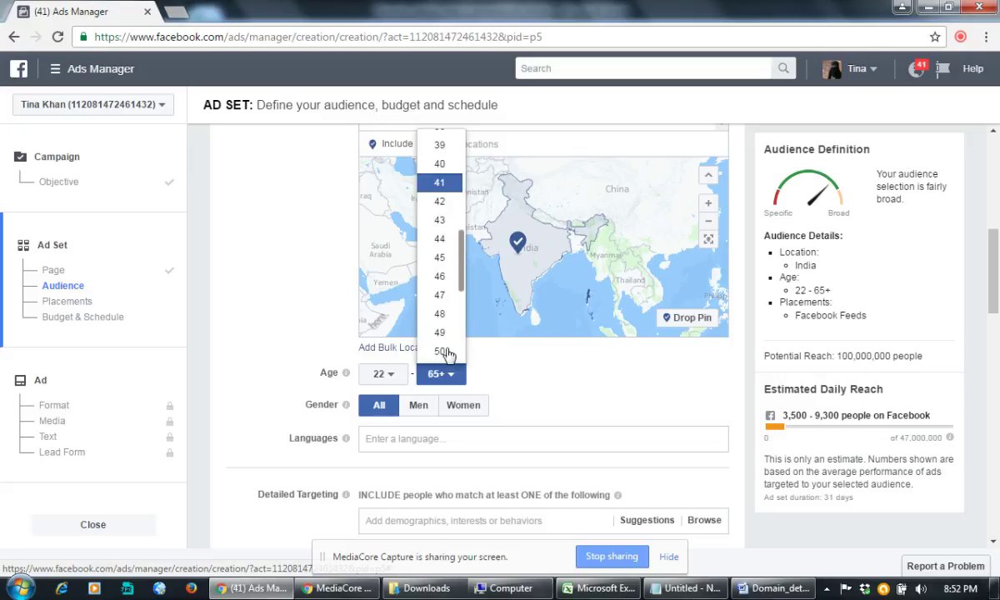
scroll(447, 352, "down", 3)
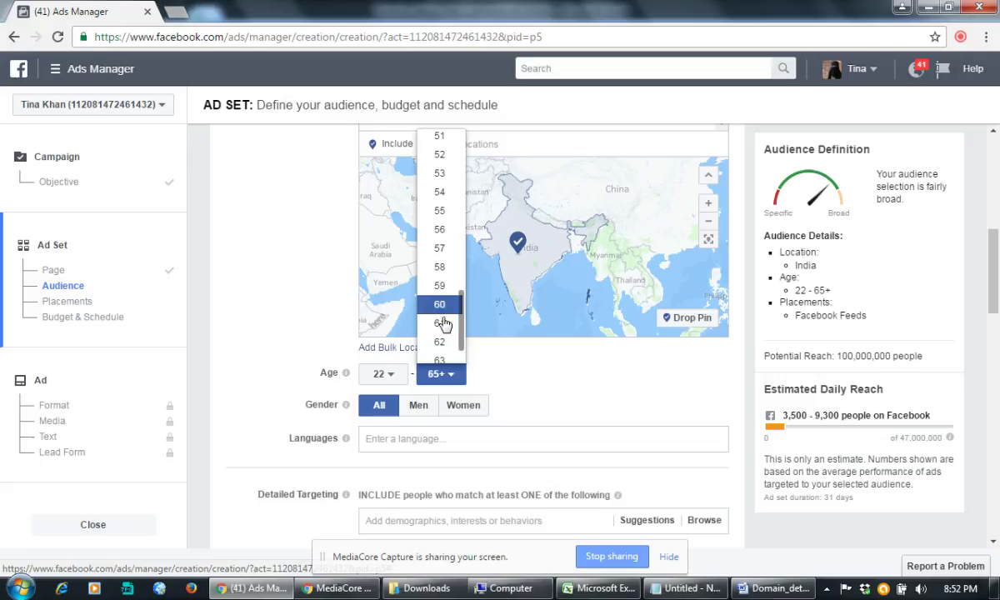
left_click(443, 306)
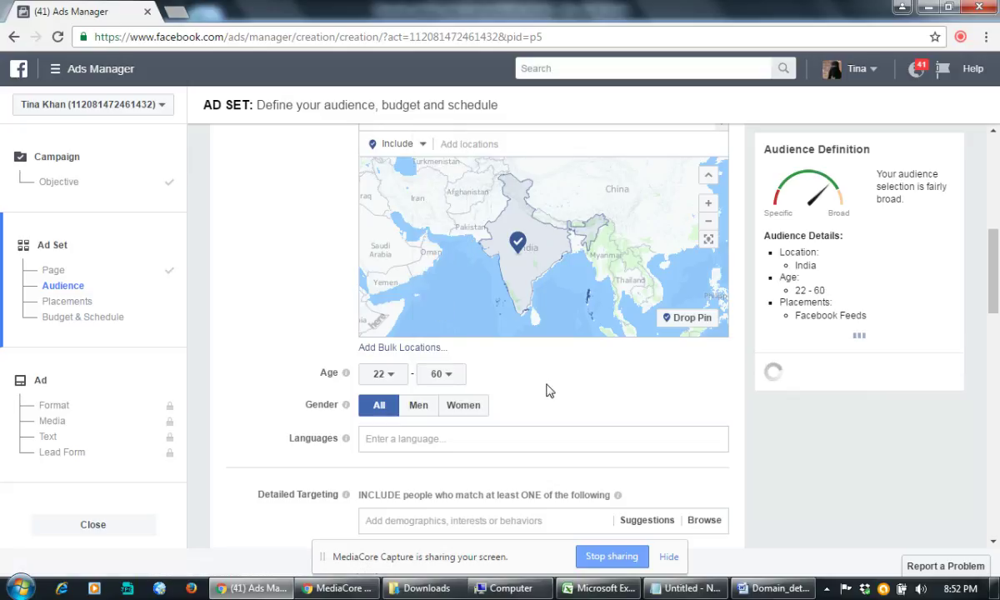
scroll(546, 417, "down", 2)
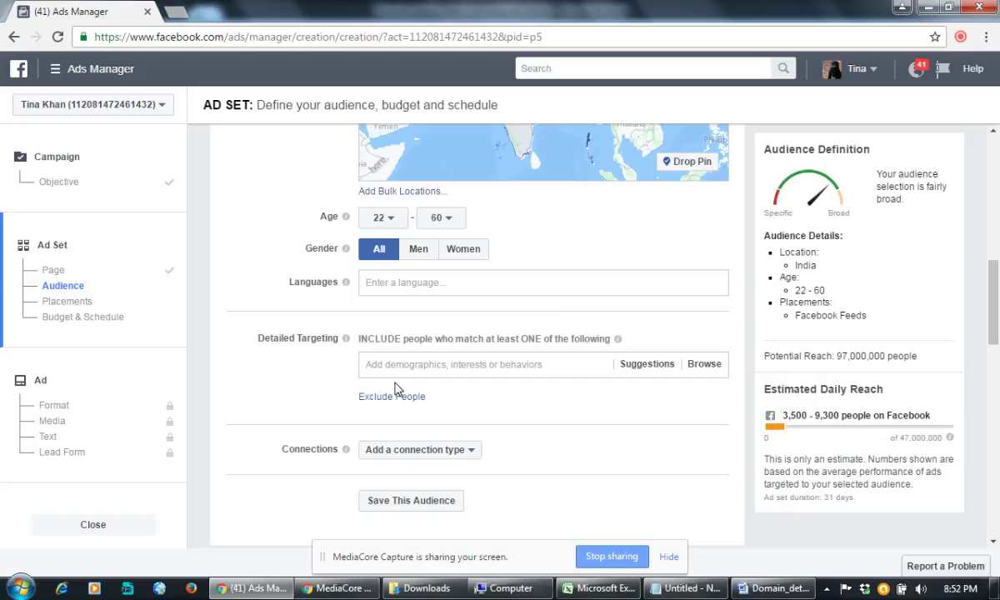
Step: Add Self-employment and Entrepreneurship as detailed-targeting interests from the suggestions
scroll(502, 358, "down", 1)
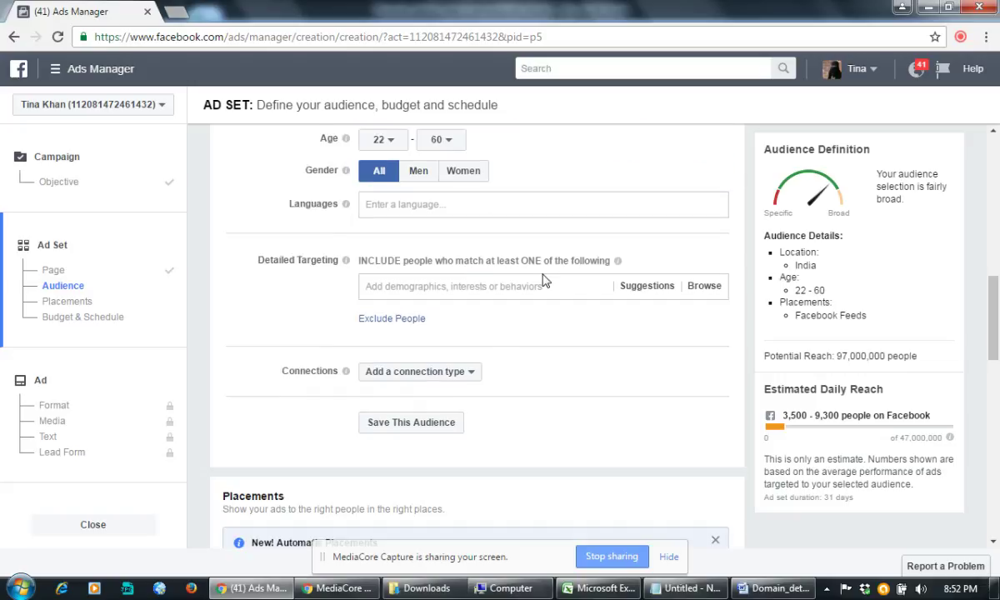
left_click(545, 286)
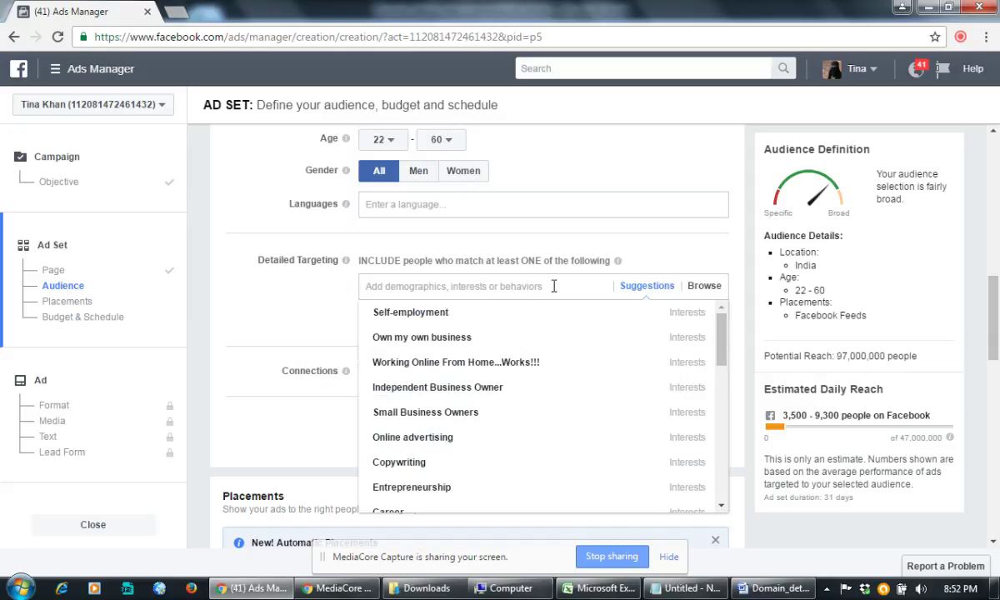
left_click(433, 321)
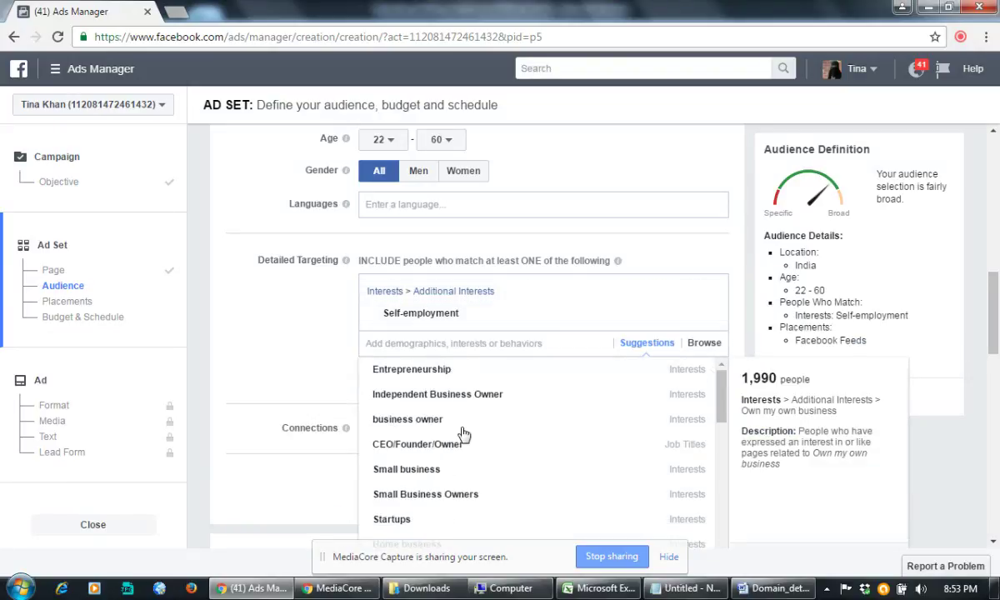
mouse_move(432, 376)
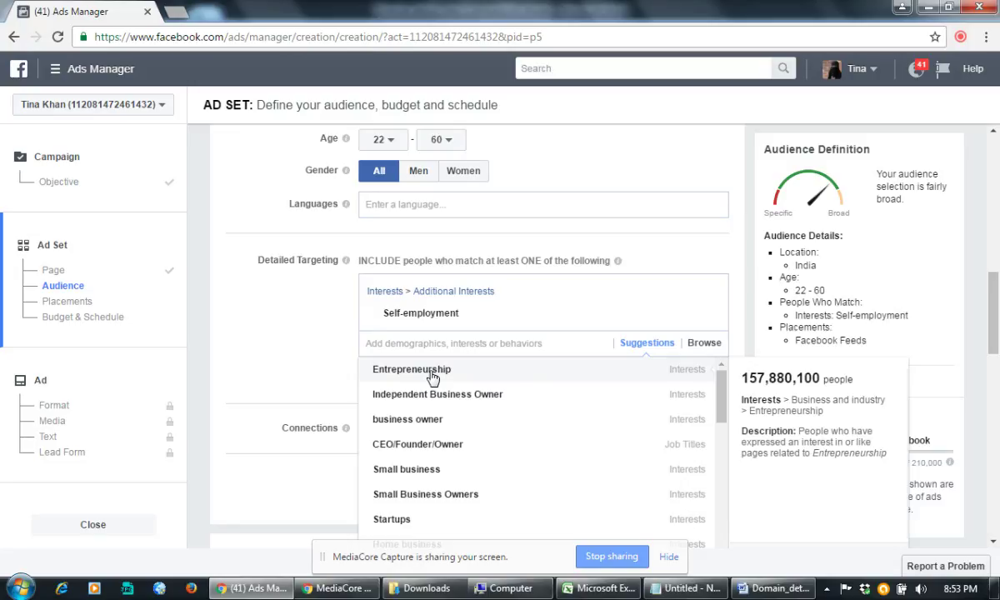
left_click(432, 373)
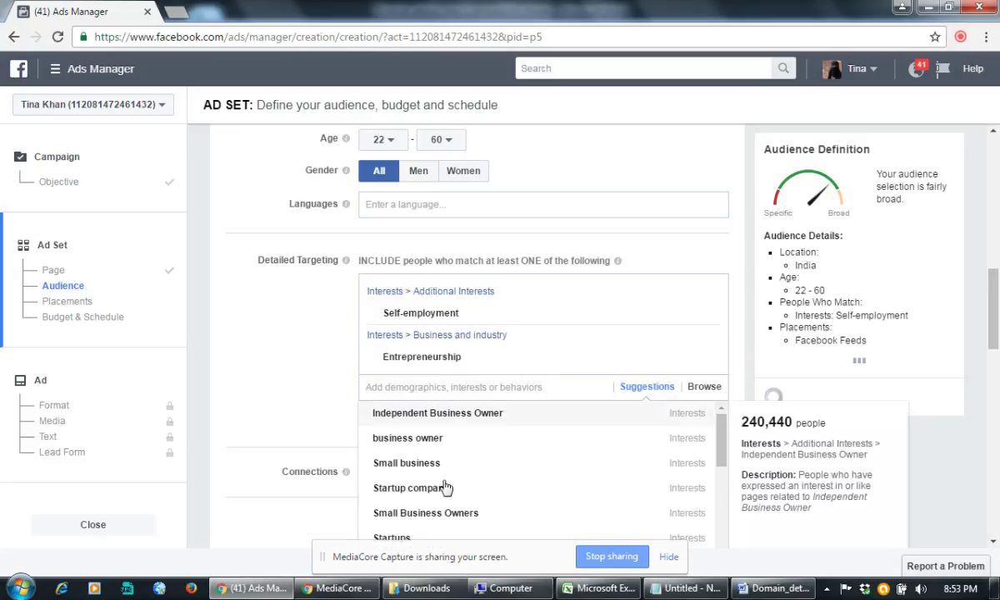
scroll(448, 479, "down", 3)
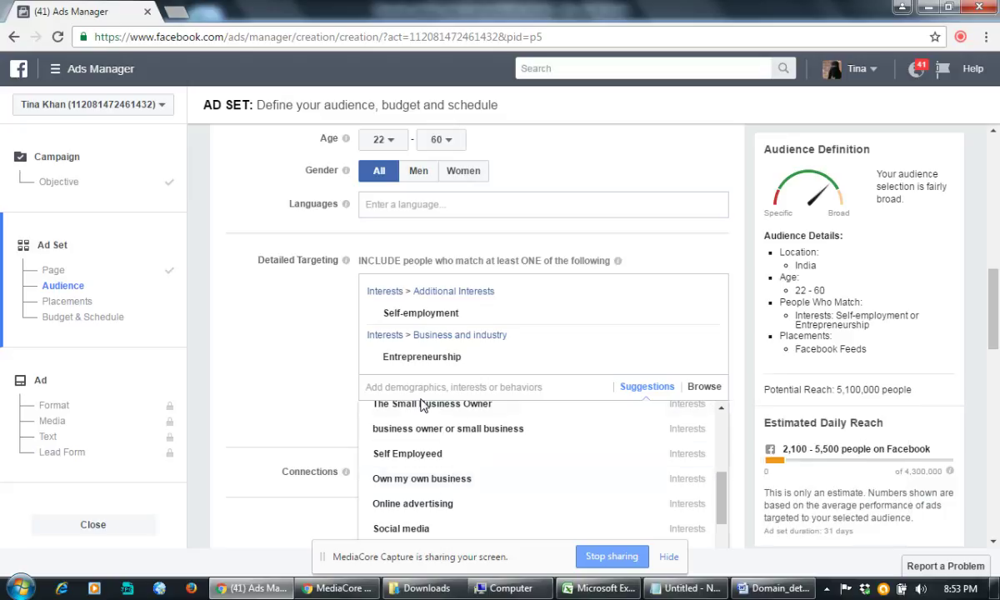
left_click(537, 236)
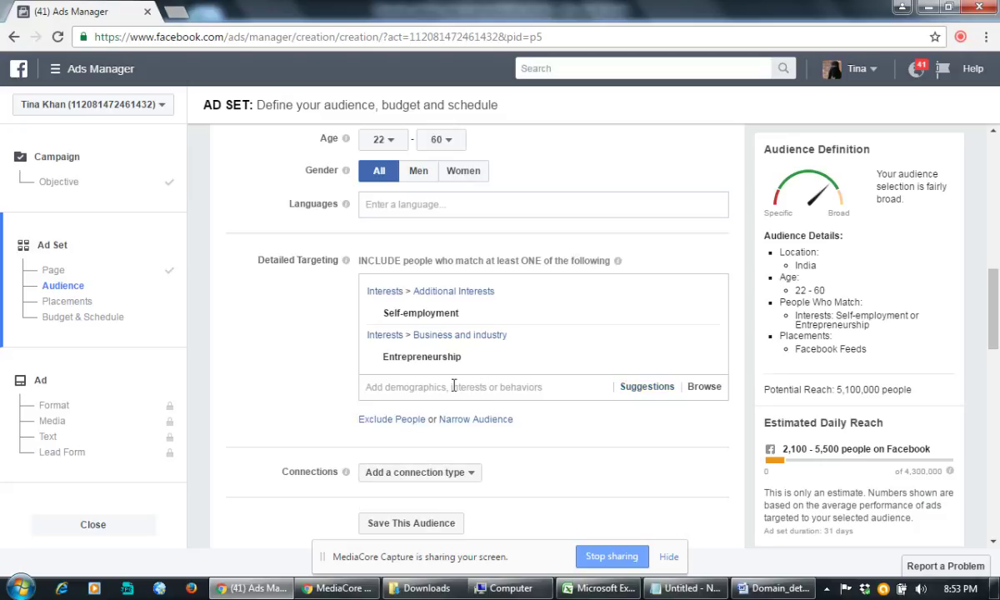
Step: Search 'writing' and add the Writing (Hobbies and activities > Arts and music) interest
left_click(451, 386)
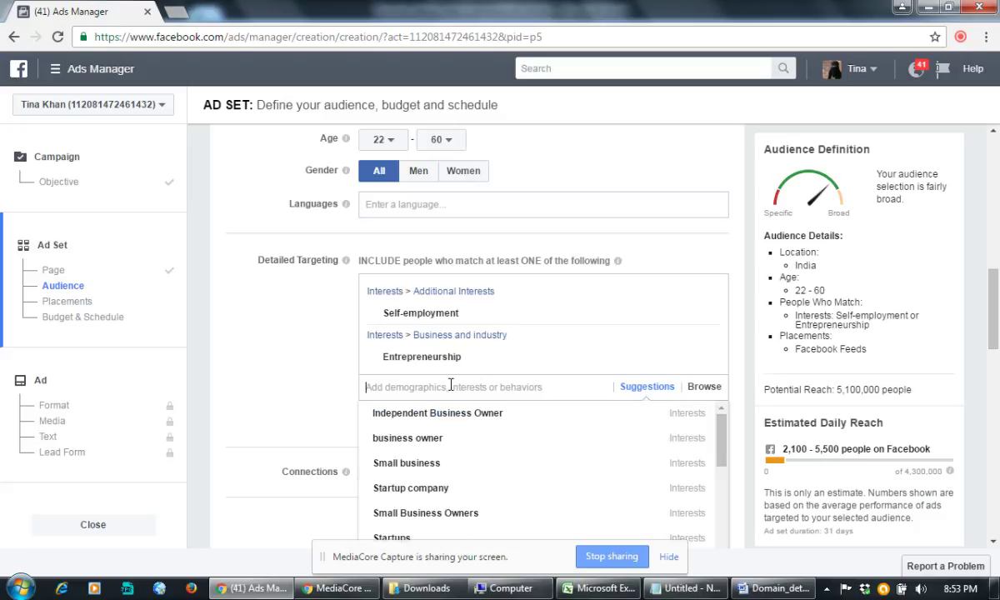
type("writing")
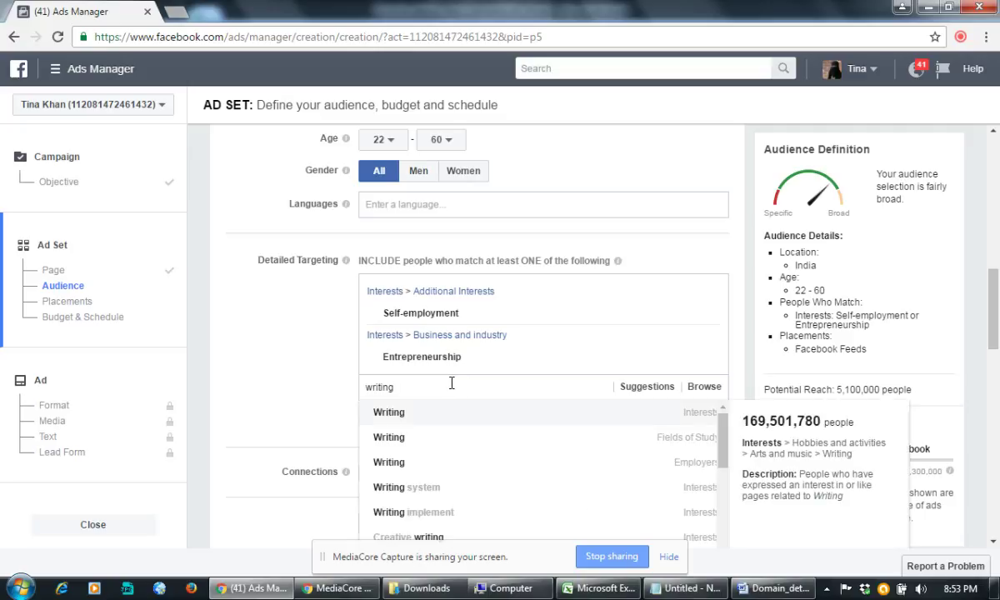
left_click(392, 415)
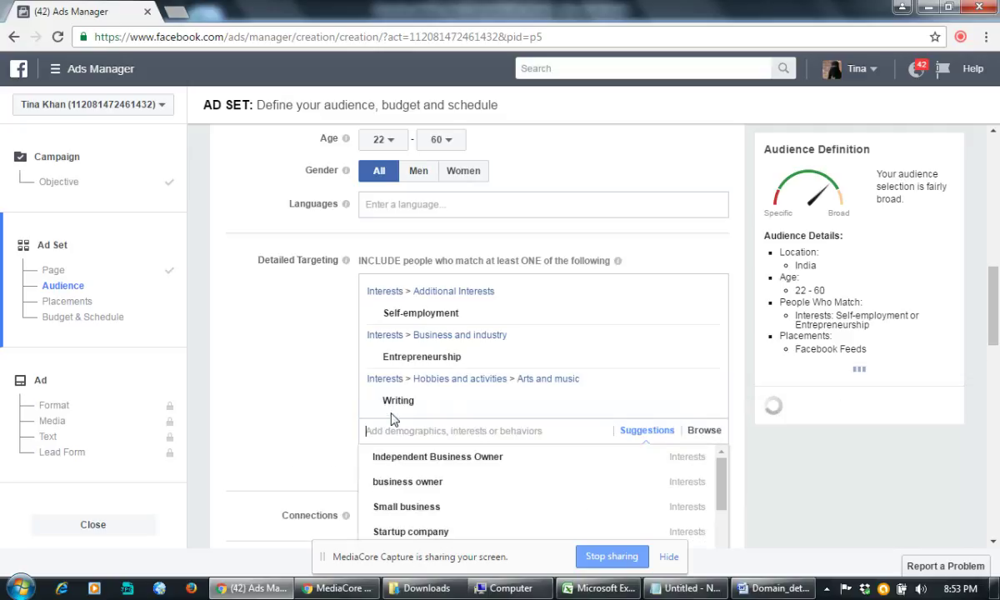
mouse_move(440, 479)
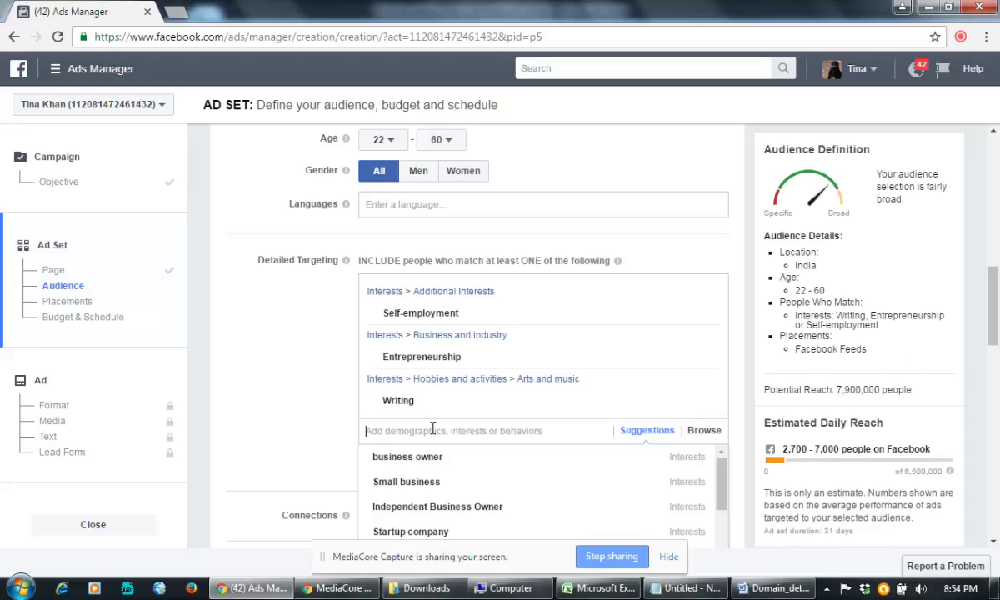
scroll(531, 481, "down", 5)
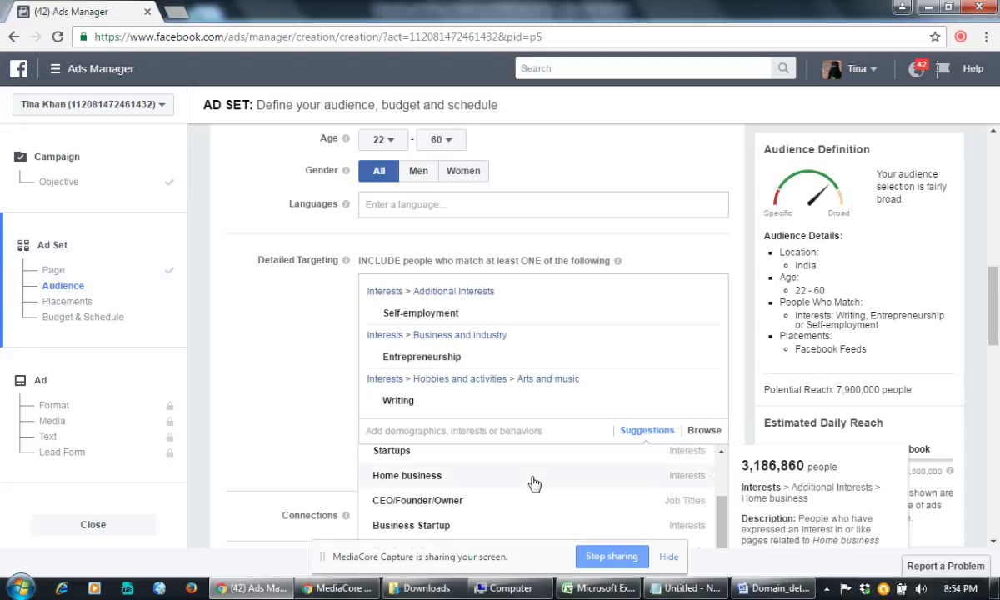
scroll(531, 481, "up", 8)
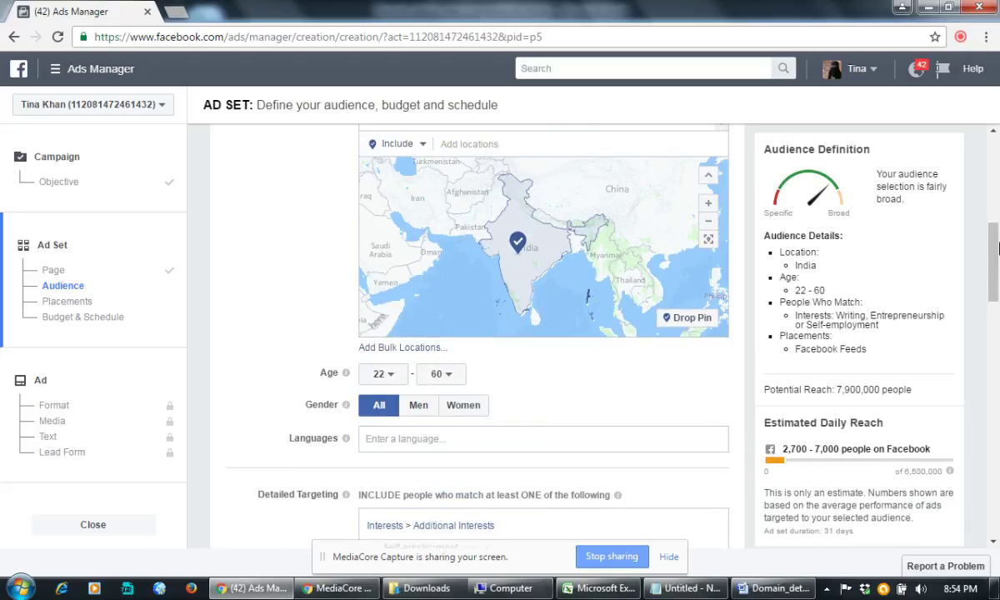
left_click_drag(994, 258, 989, 328)
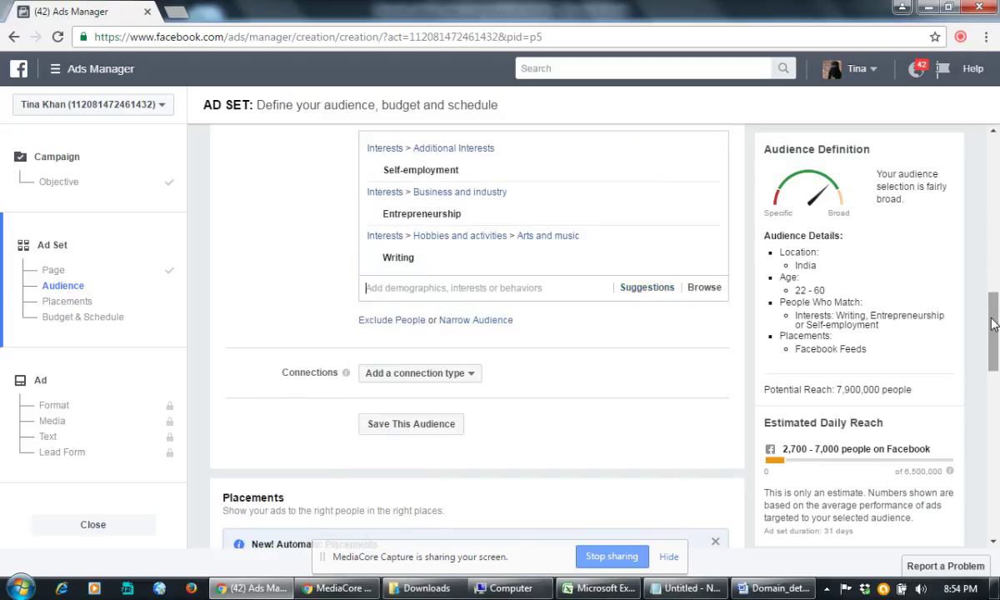
left_click(420, 287)
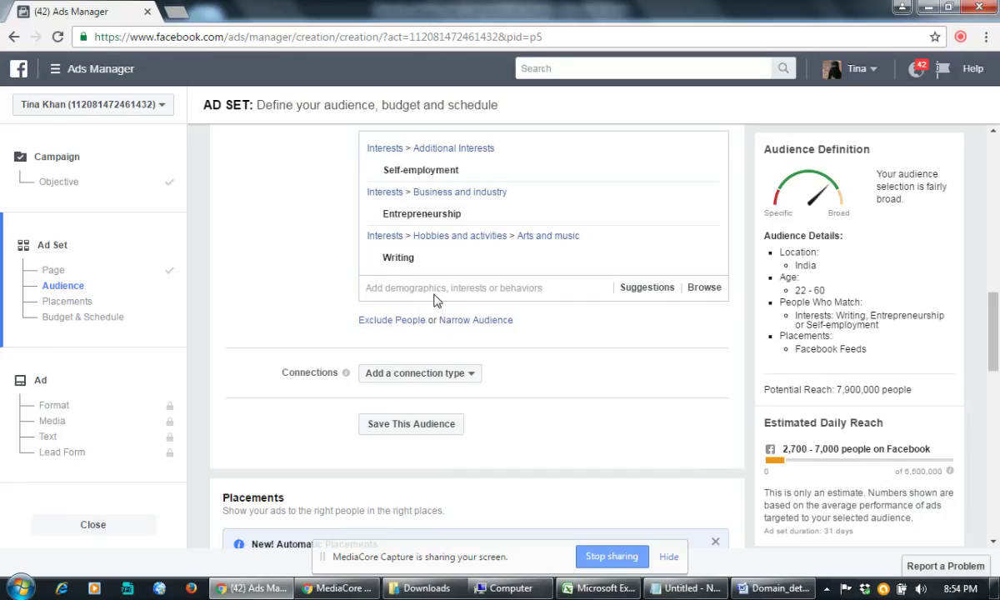
left_click(501, 287)
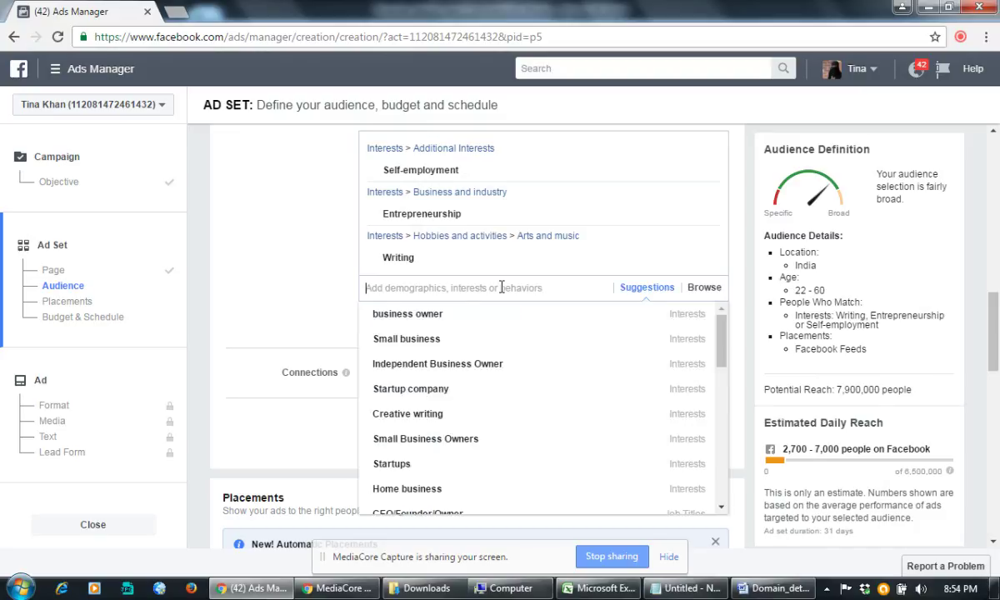
type("c")
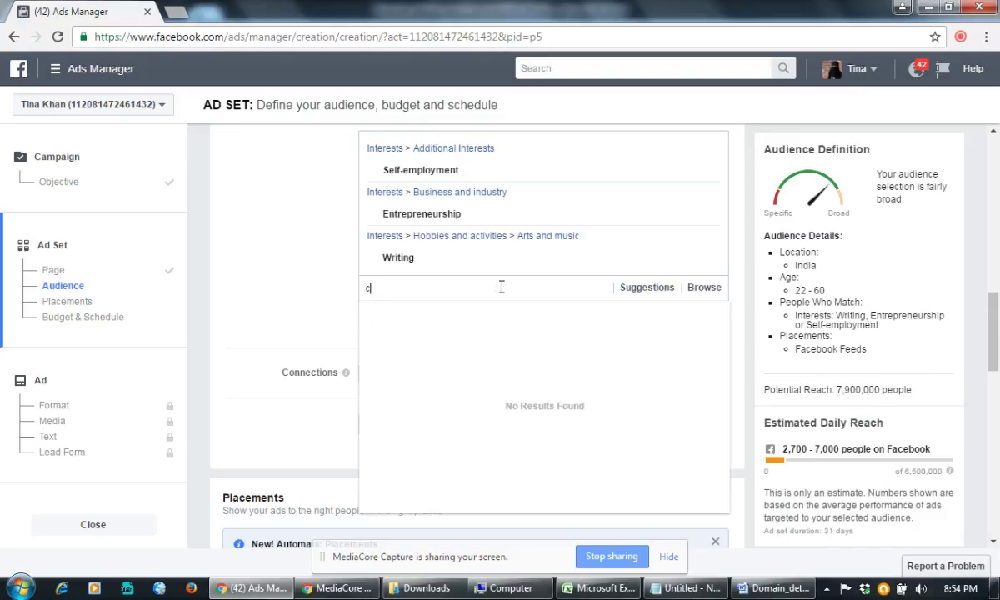
key("BackSpace")
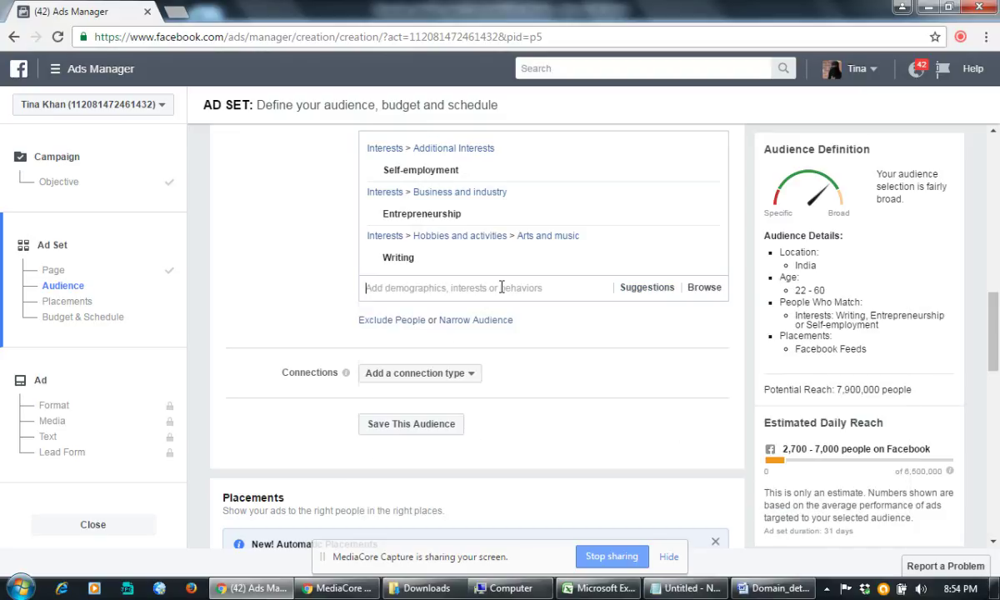
type("wr")
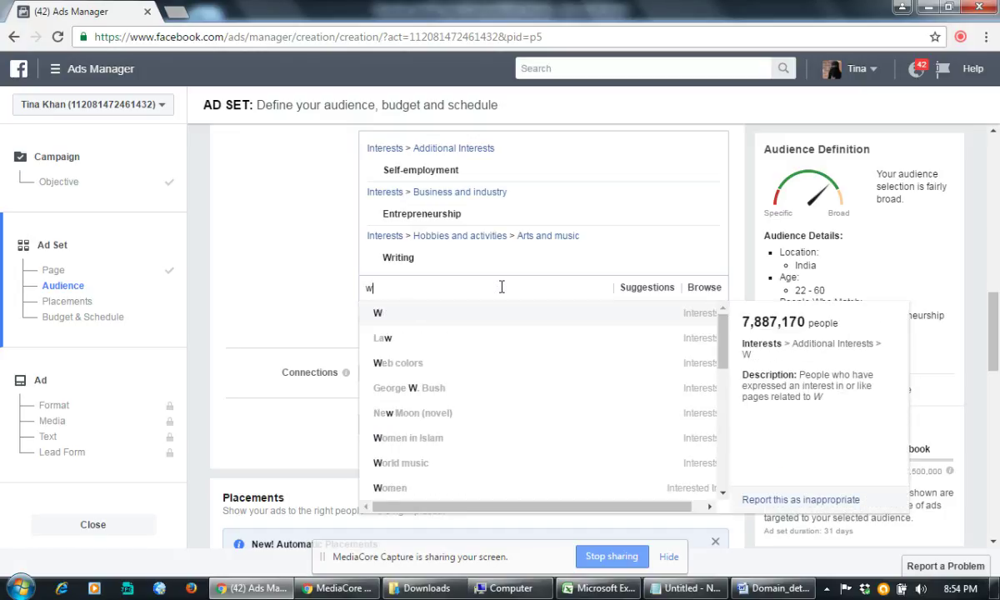
type("r")
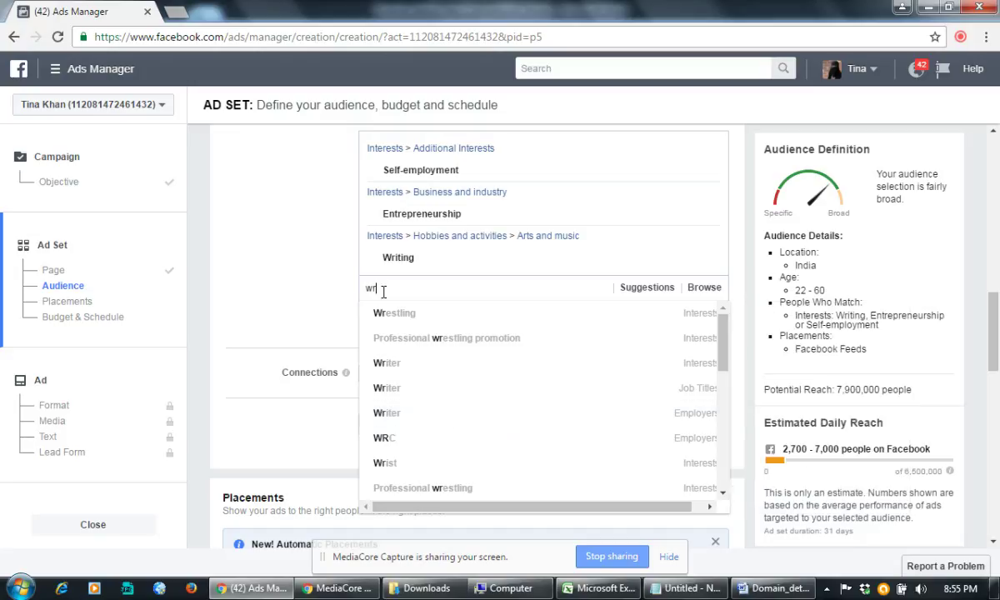
left_click_drag(385, 290, 356, 298)
key("BackSpace")
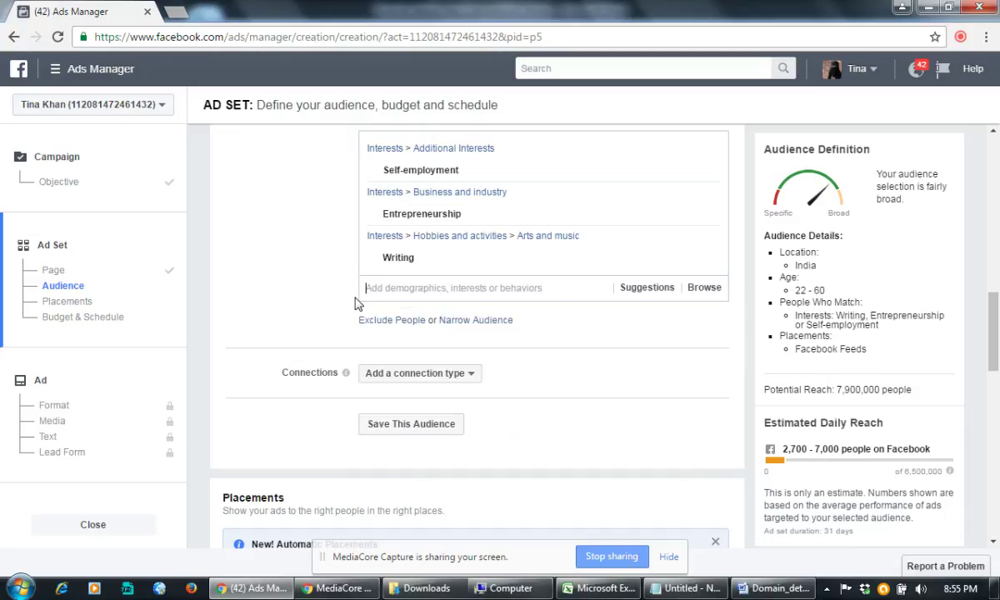
Step: Add Writer from the suggested interests to the detailed targeting
scroll(242, 265, "up", 3)
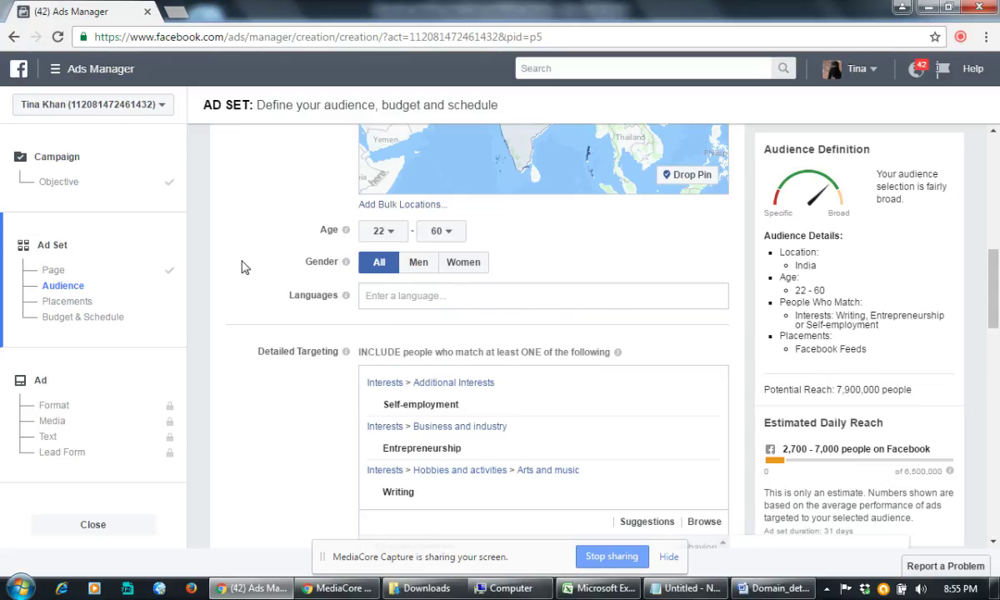
scroll(242, 267, "down", 1)
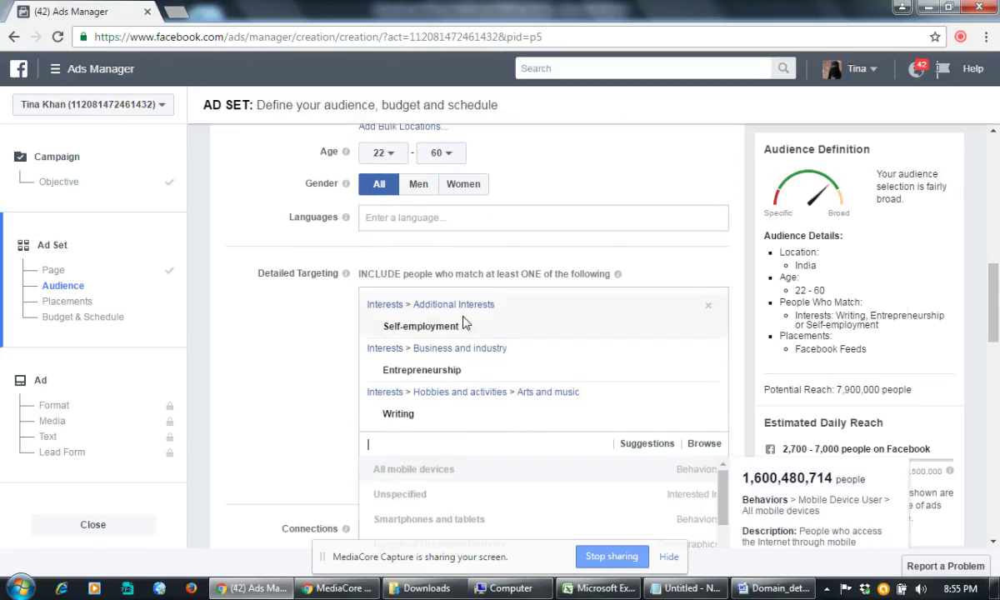
mouse_move(465, 323)
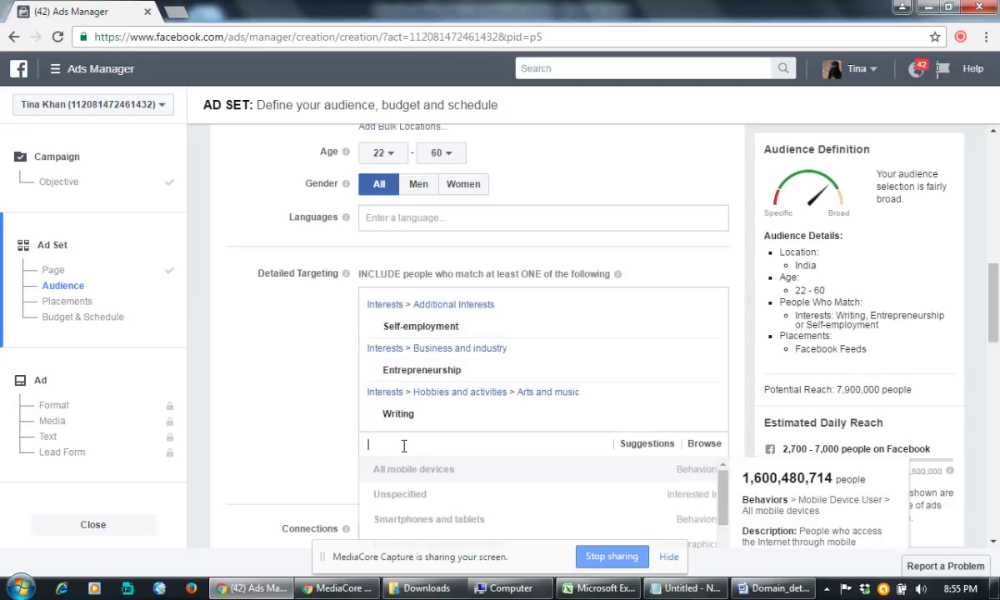
scroll(404, 446, "down", 1)
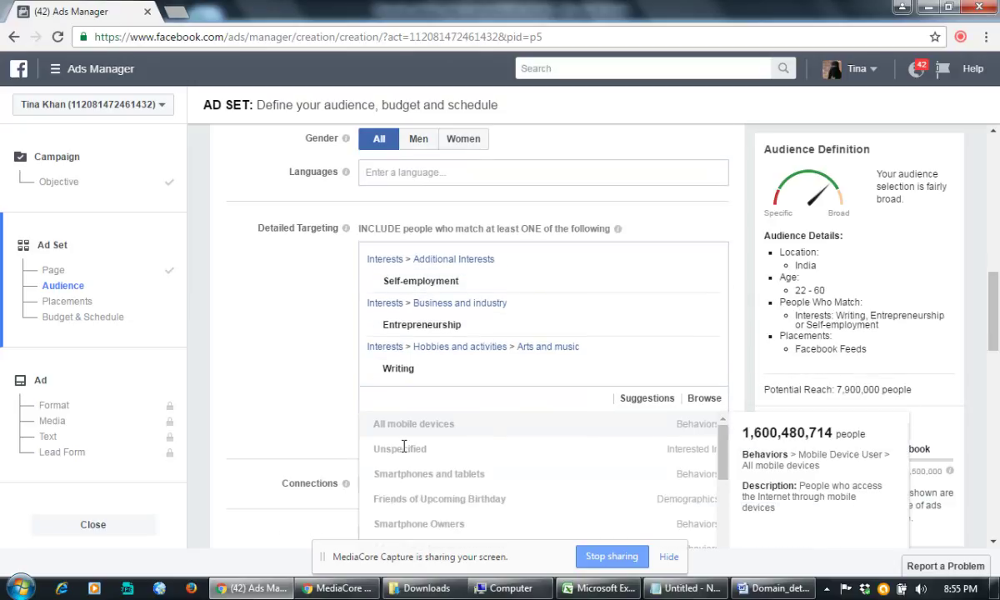
left_click(302, 380)
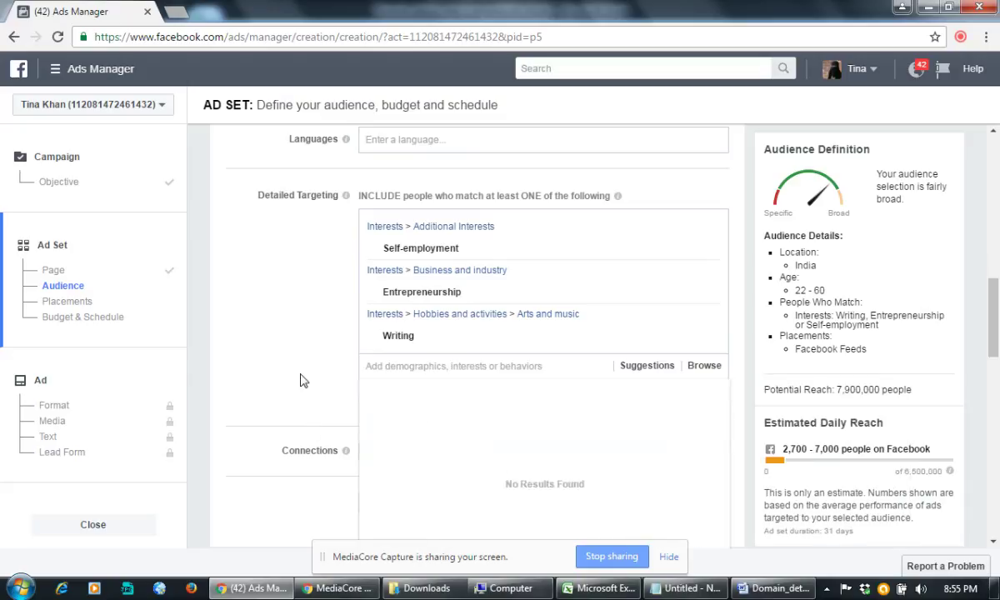
left_click(377, 367)
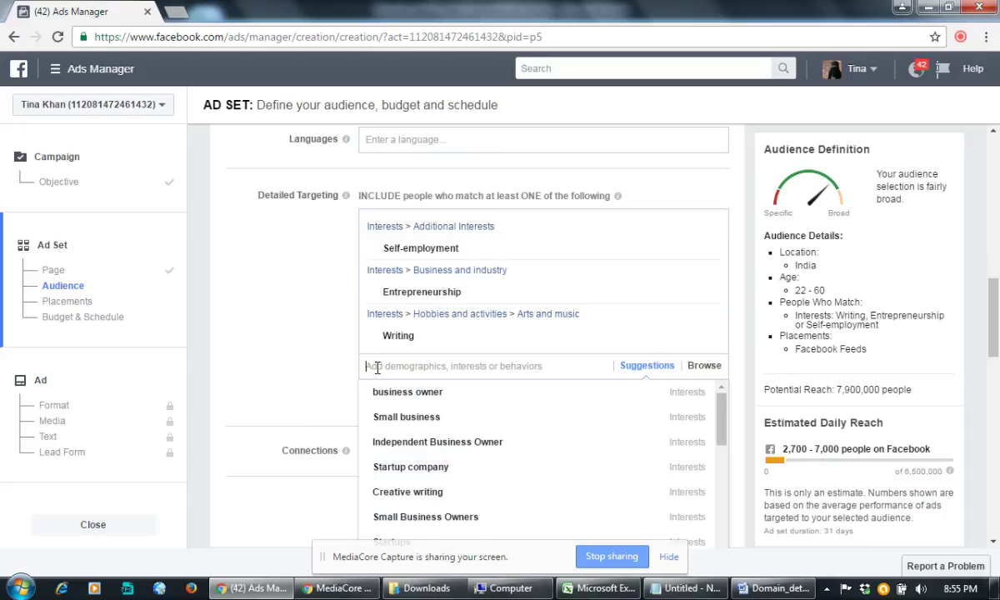
scroll(476, 458, "down", 3)
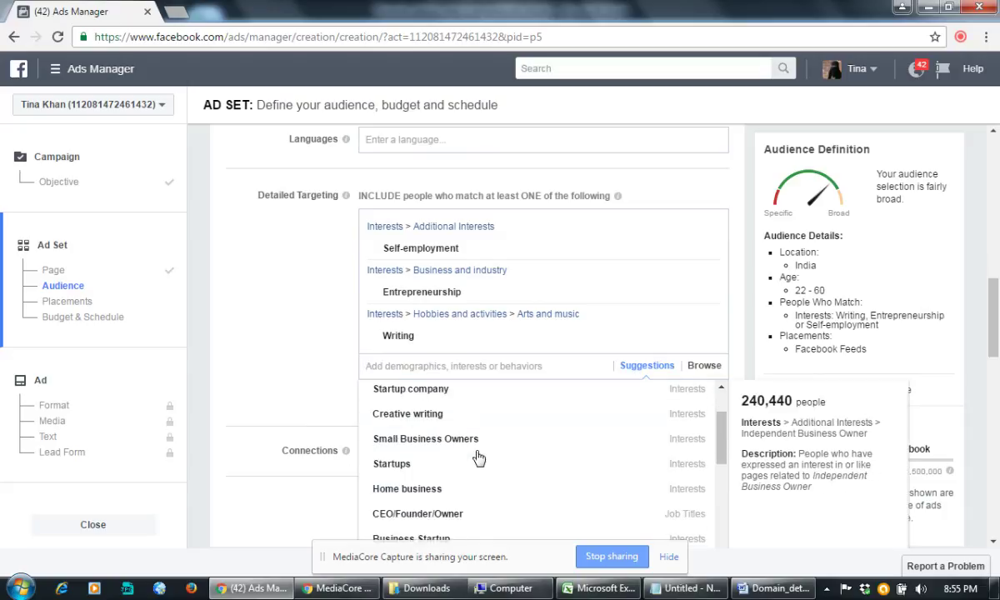
scroll(479, 458, "down", 2)
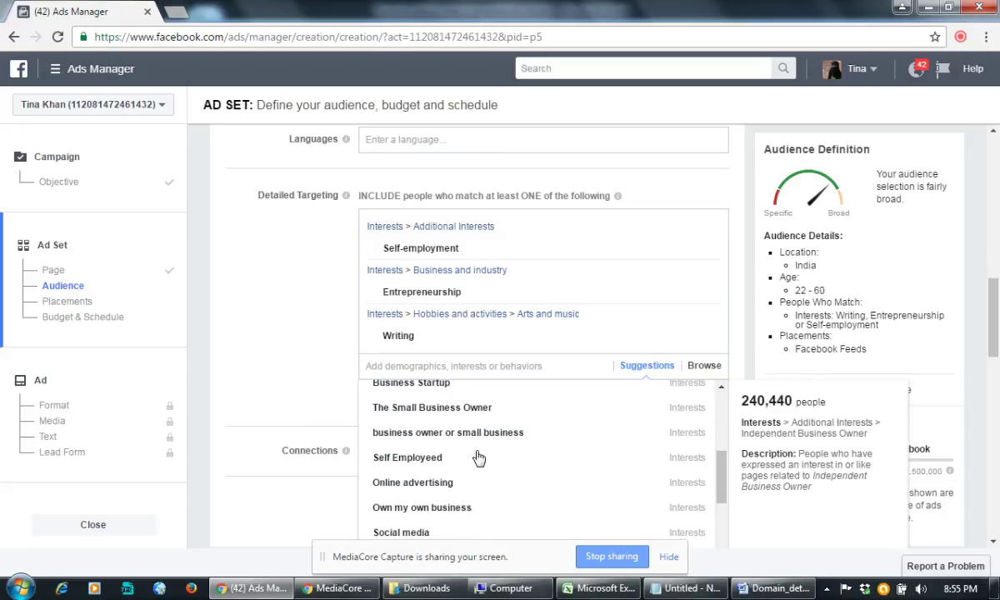
scroll(479, 458, "down", 4)
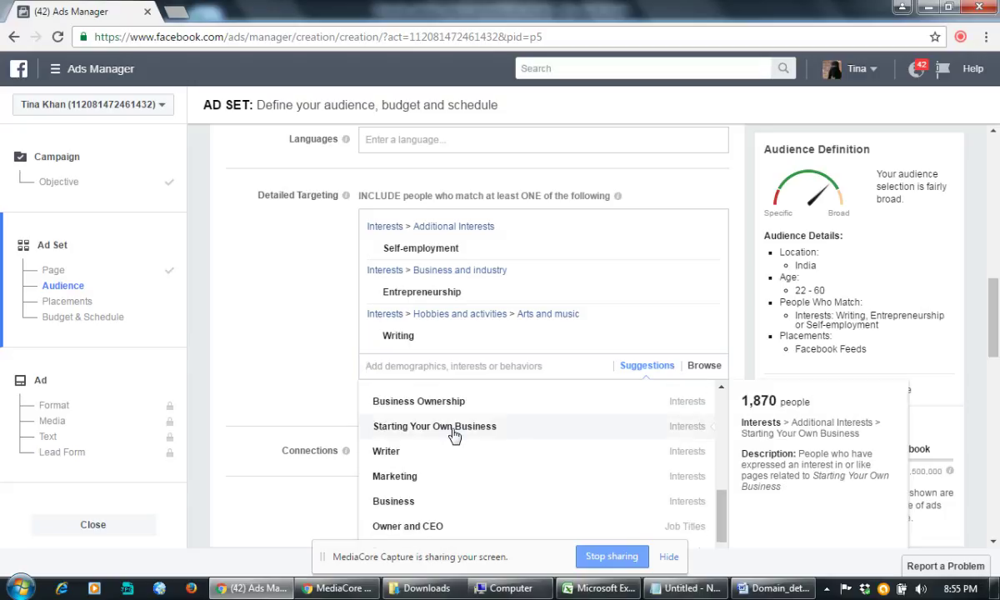
left_click(392, 451)
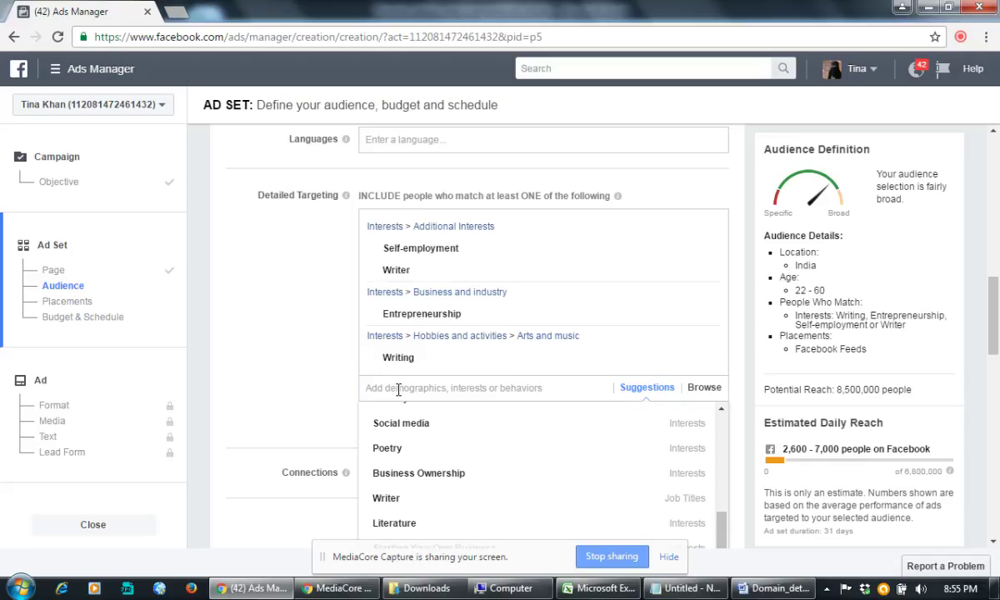
Step: Search 'own' and add the business owner interest to detailed targeting
type("ow")
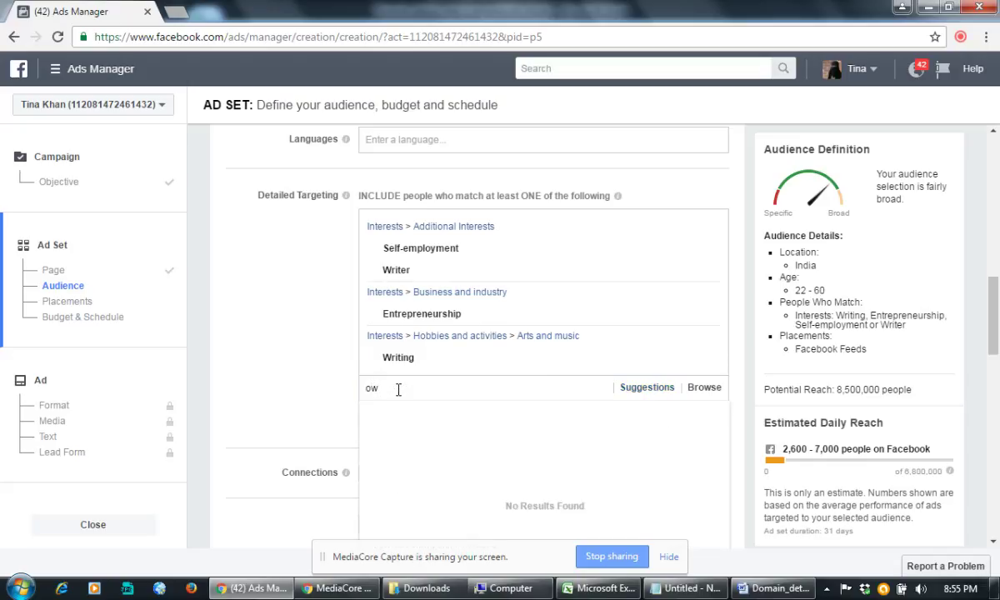
type("n")
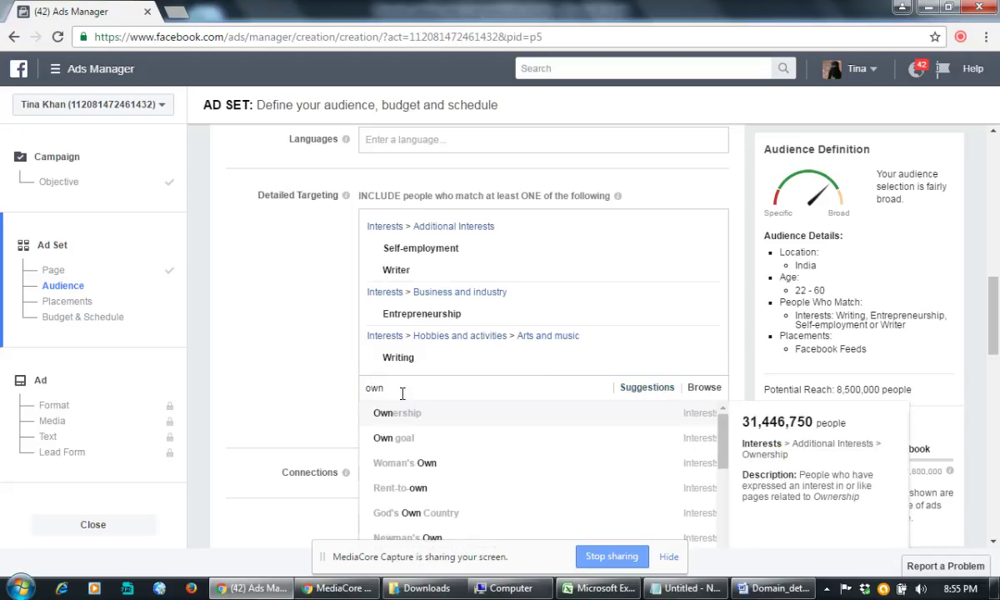
scroll(467, 456, "down", 3)
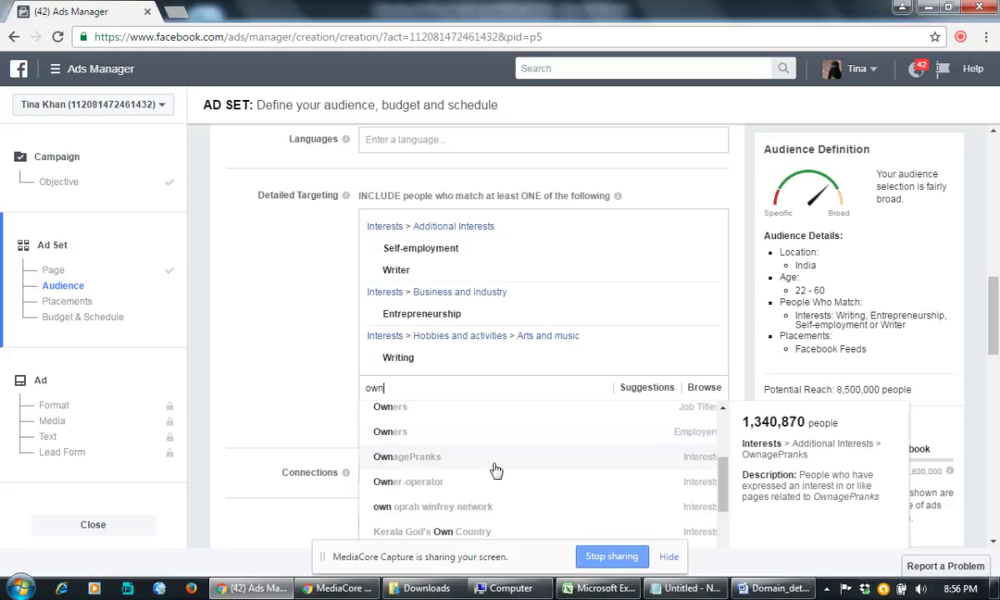
scroll(492, 467, "down", 2)
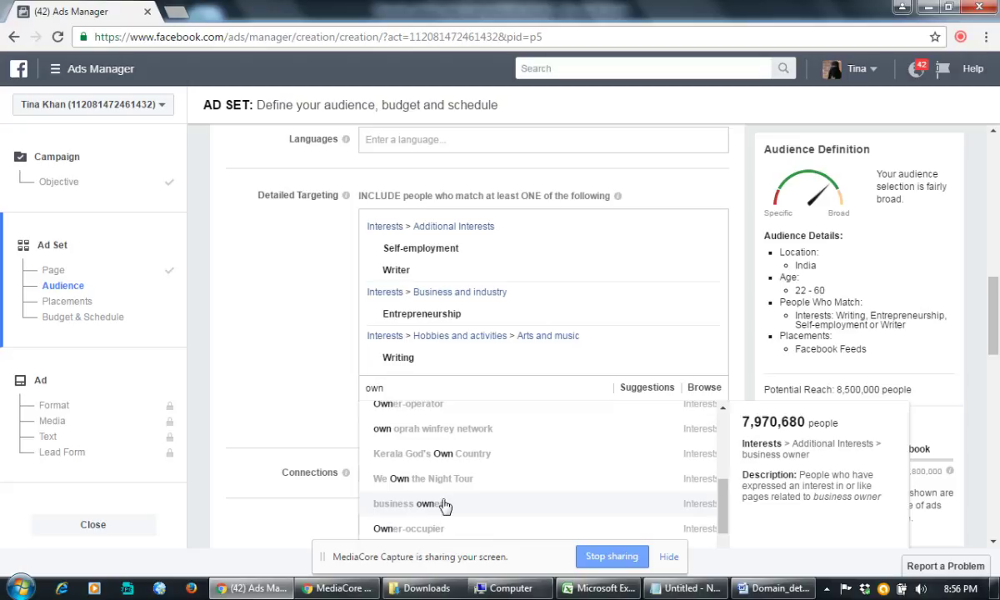
left_click(471, 497)
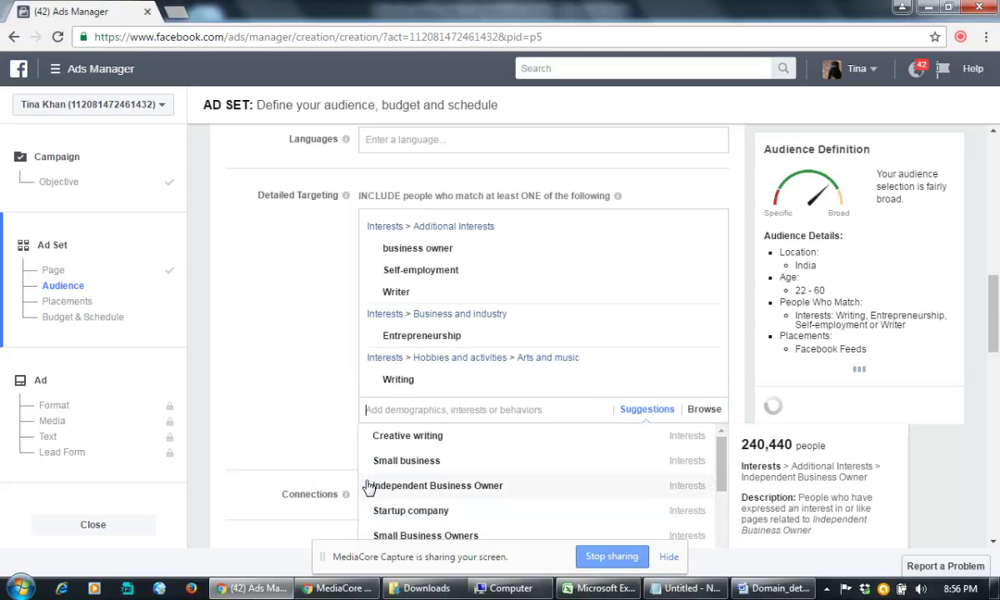
left_click(359, 410)
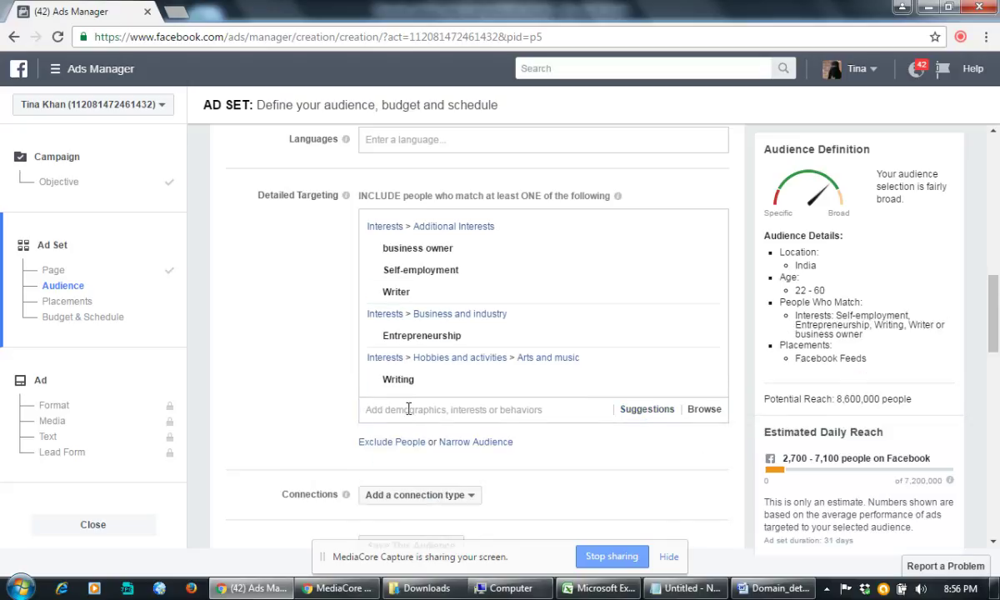
left_click(409, 409)
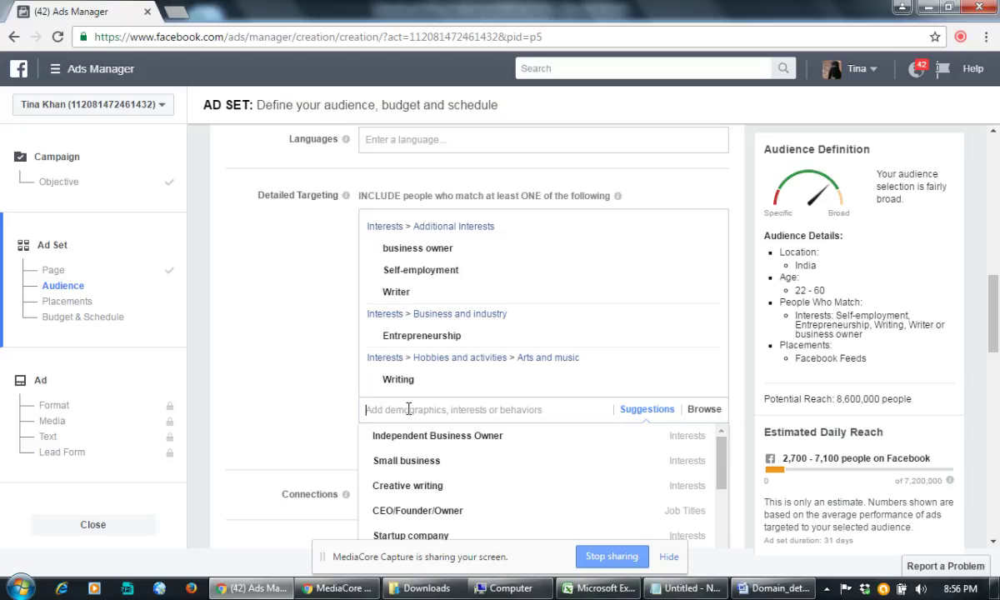
Step: Search 'business ow' and add the Business Owner job title to detailed targeting
type("busin")
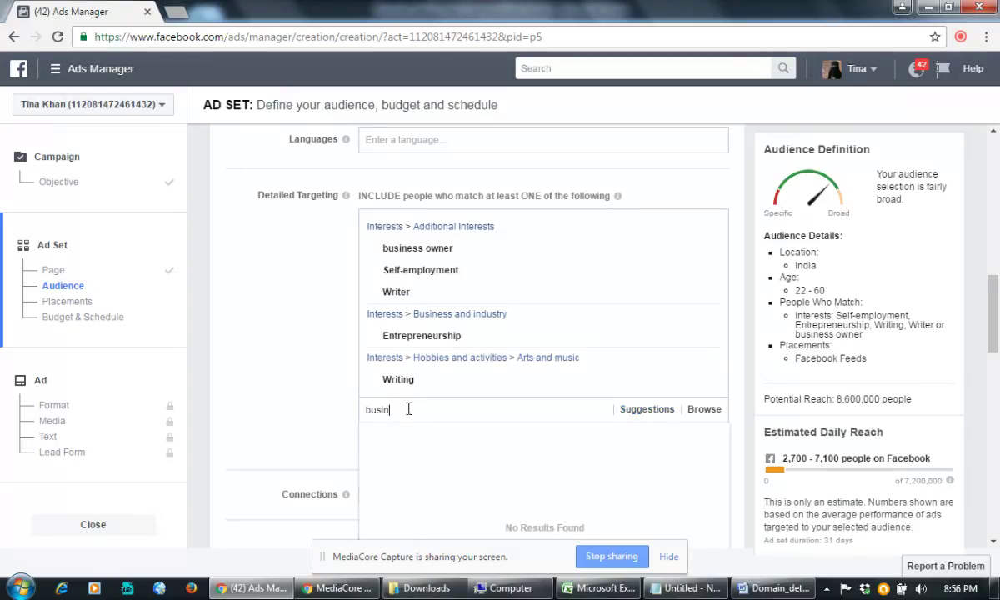
type("ess")
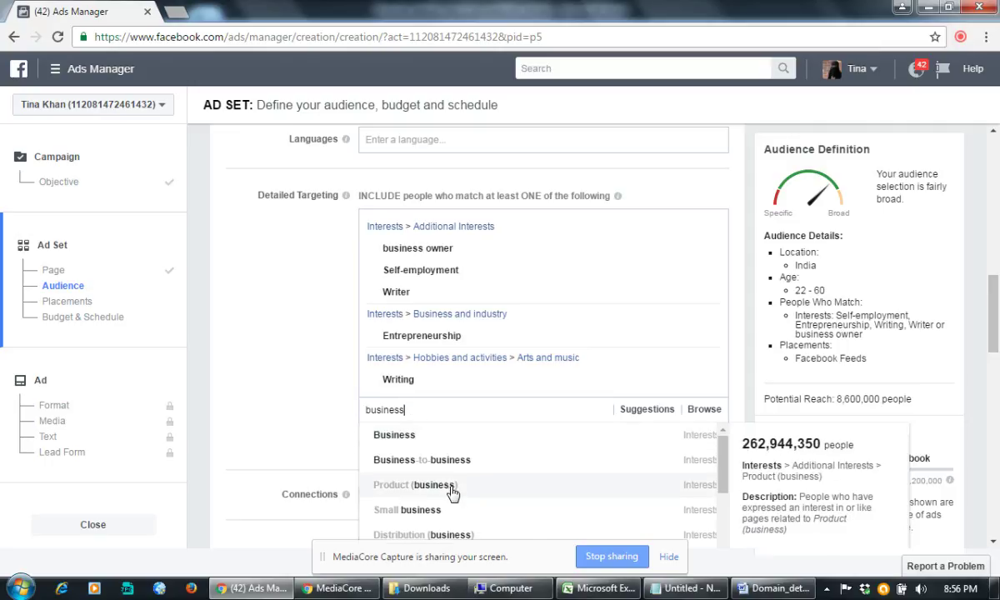
scroll(451, 494, "down", 2)
scroll(454, 496, "down", 1)
scroll(467, 505, "down", 2)
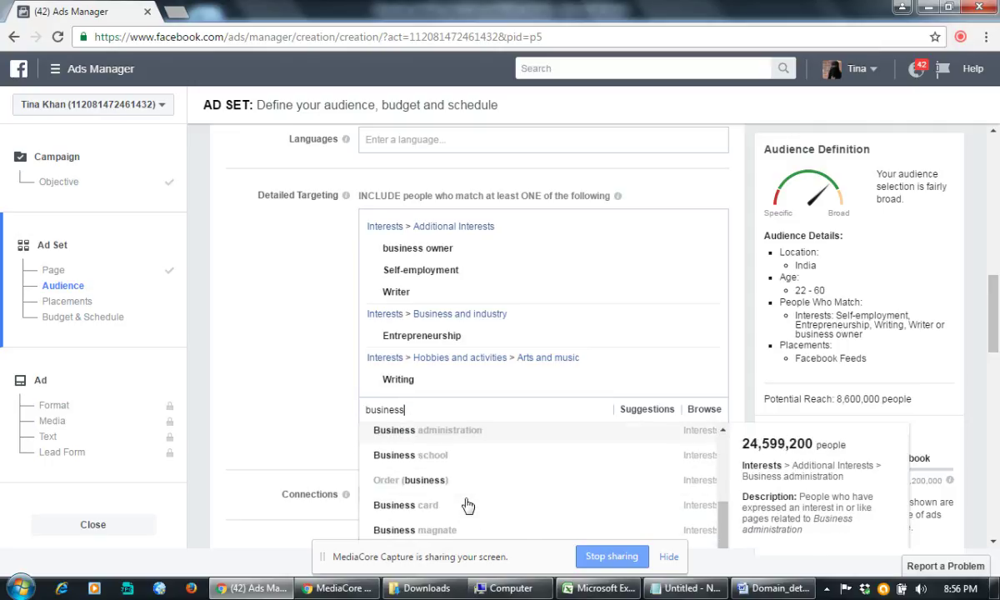
scroll(468, 504, "down", 4)
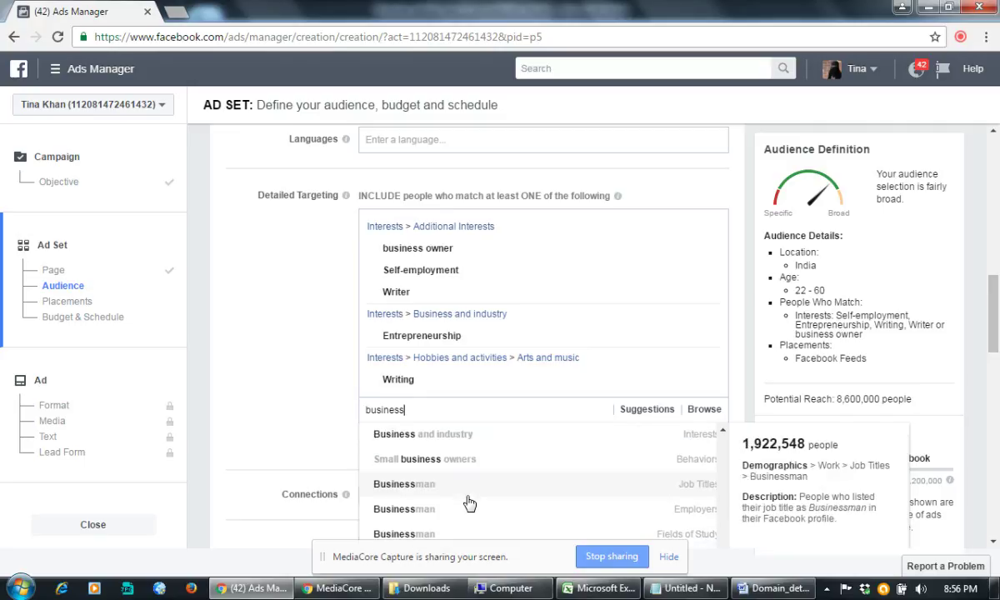
scroll(468, 500, "down", 3)
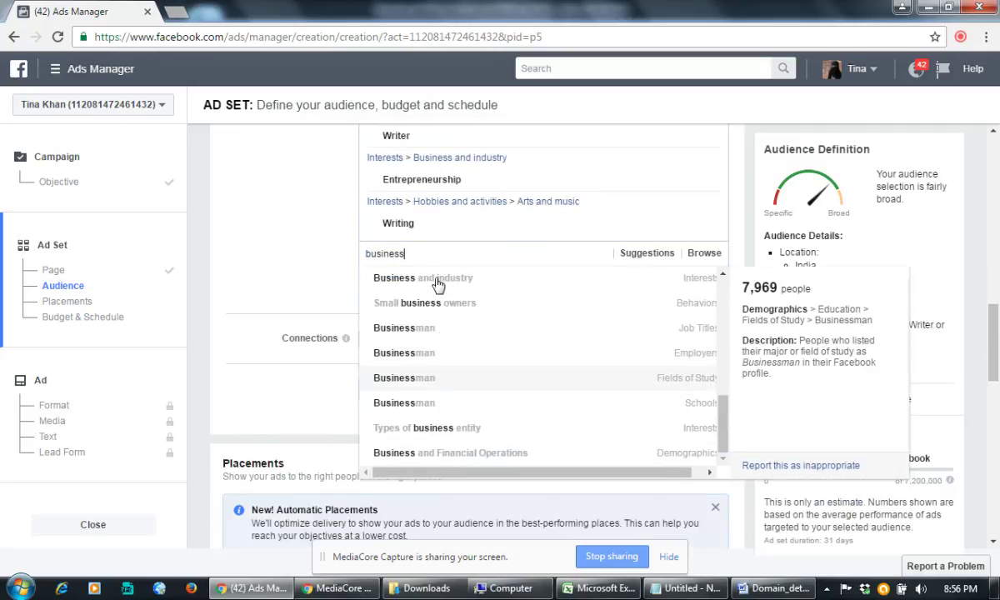
double_click(432, 255)
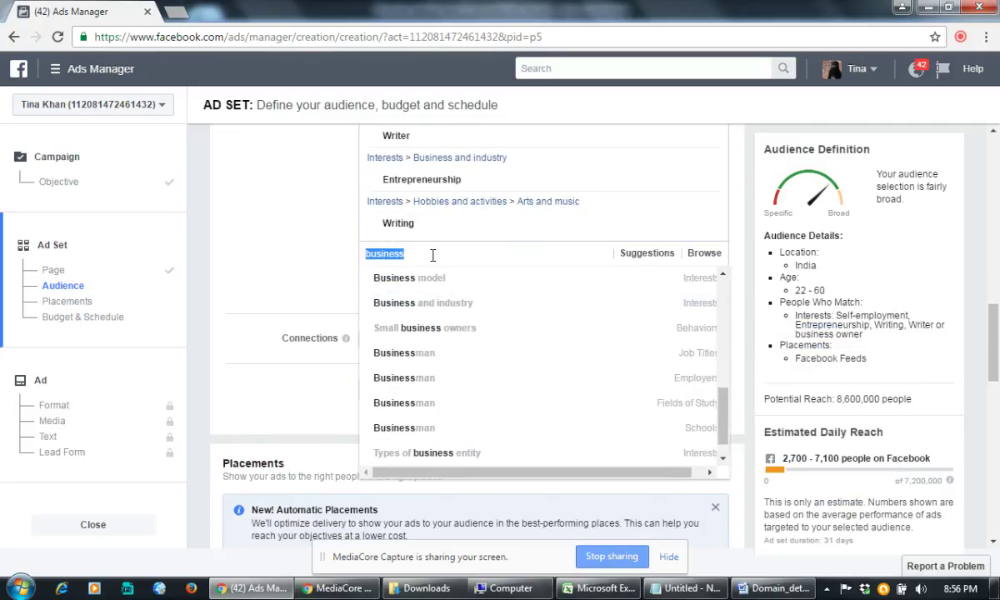
left_click(432, 255)
type("ow")
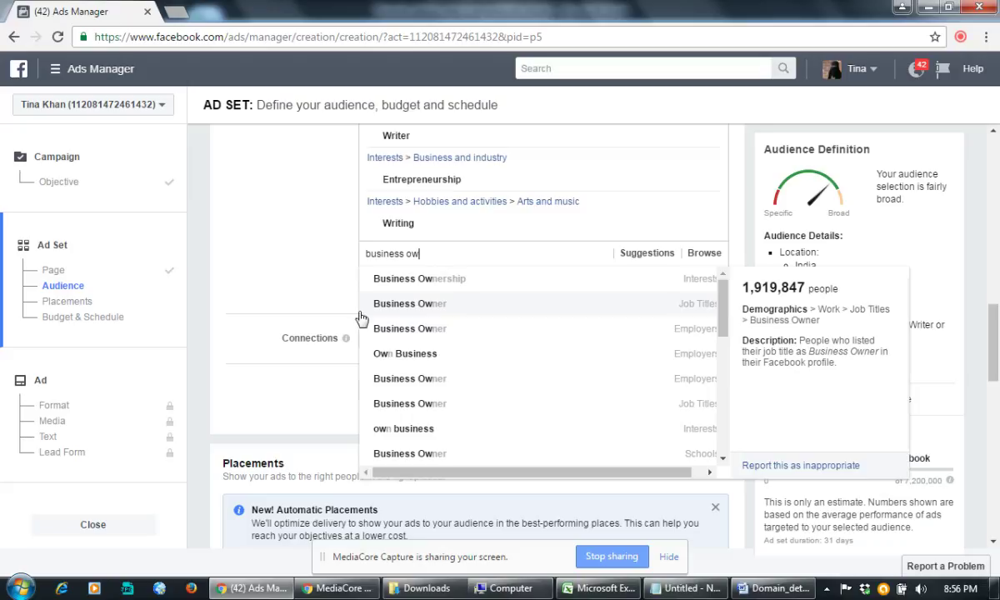
left_click(411, 304)
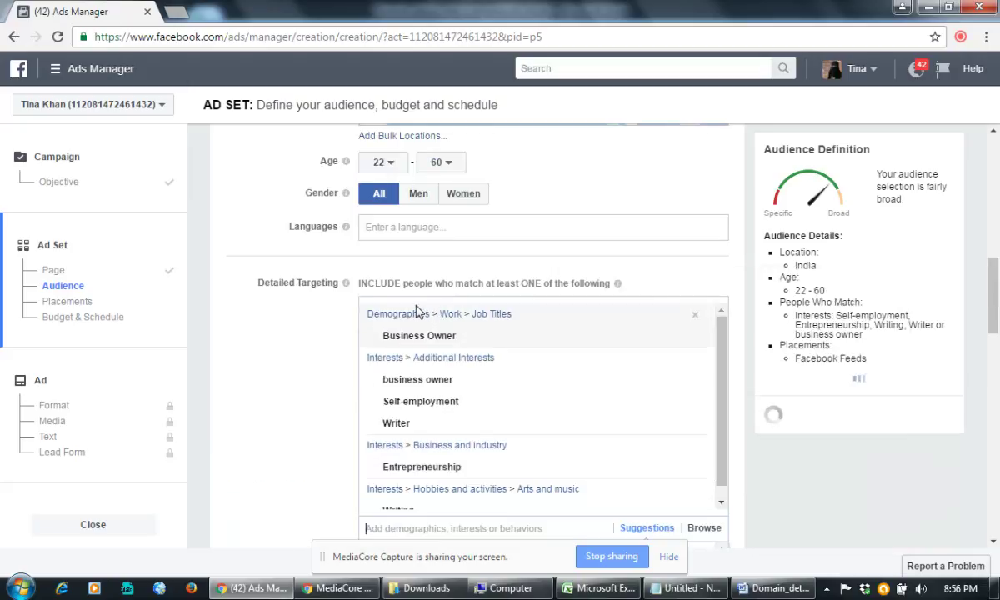
Step: Minimize the Chrome Ads Manager window to bring the Word document forward
scroll(290, 379, "down", 2)
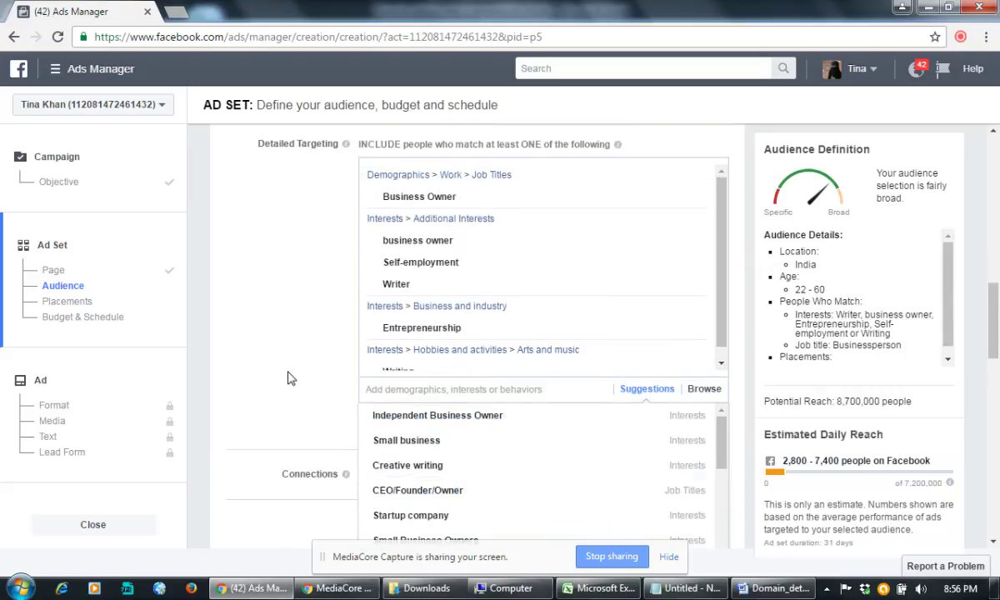
scroll(290, 378, "down", 1)
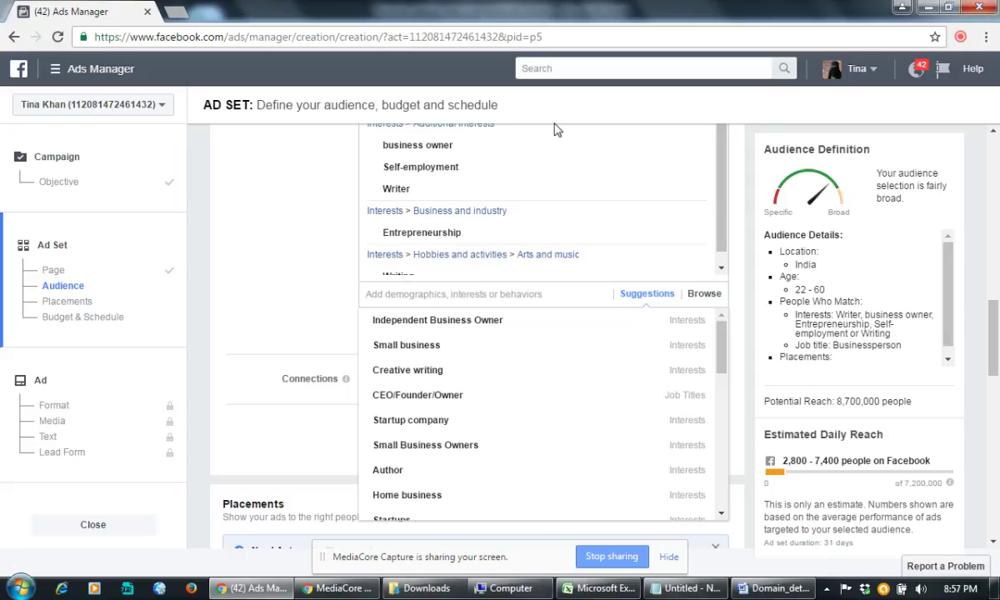
left_click(930, 7)
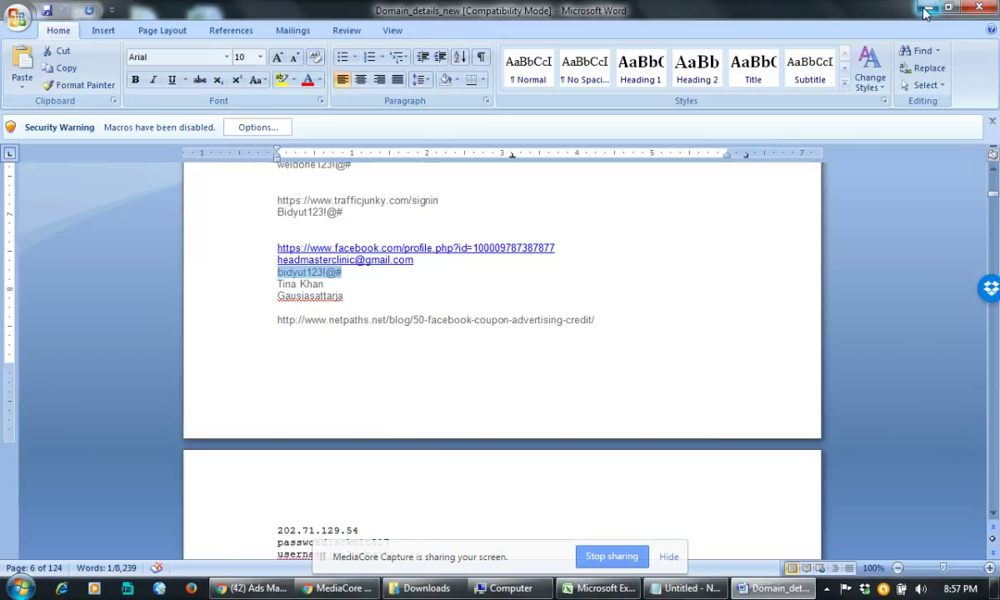
Step: Minimize Word and open the DEsktop New folder from the desktop
left_click(931, 7)
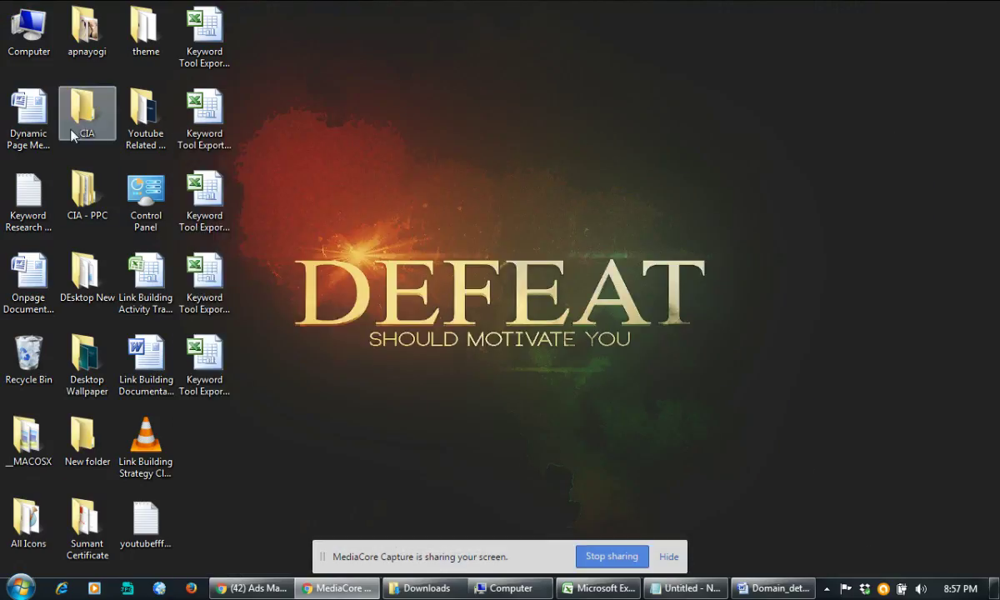
left_click(36, 42)
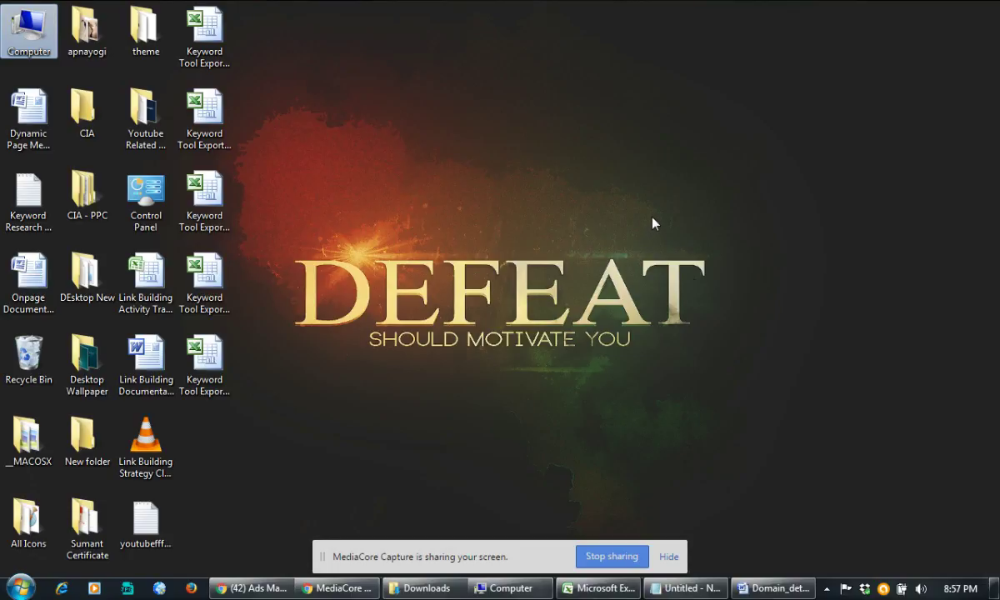
left_click(230, 167)
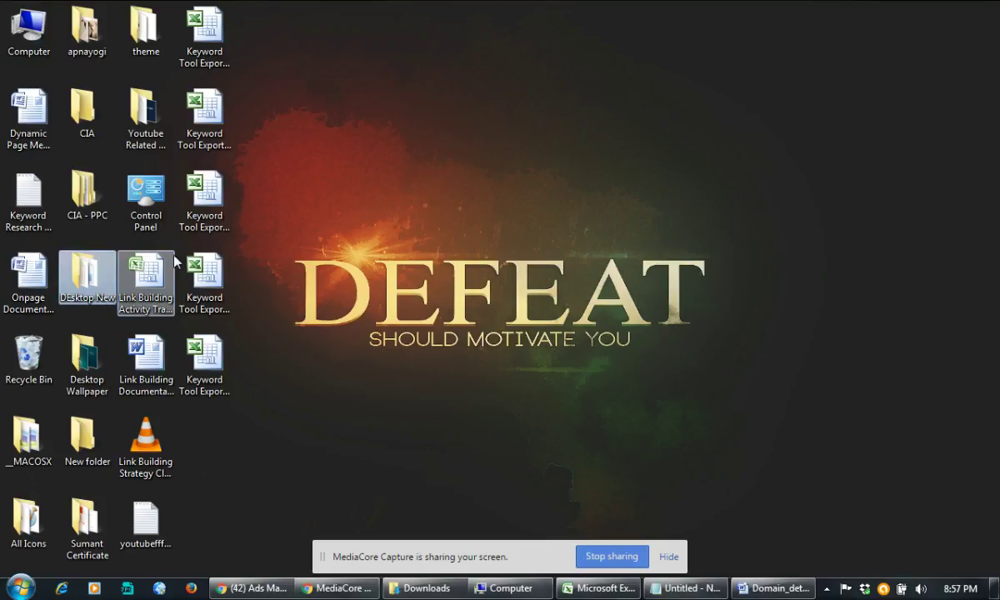
double_click(90, 275)
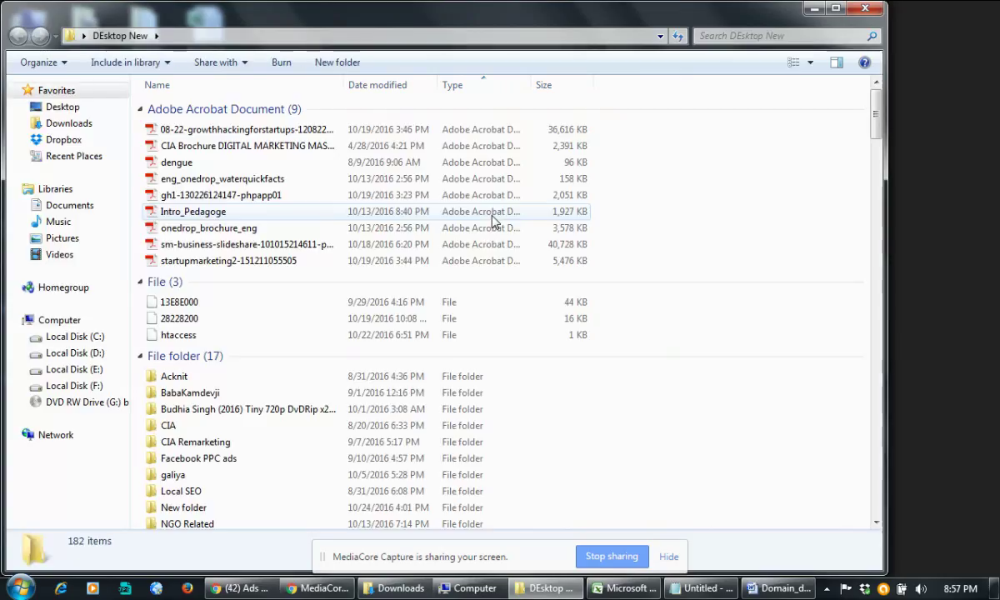
Step: In Song Collection, play A Beautiful Mind, skip ahead to 14:40, then close it
scroll(217, 465, "down", 1)
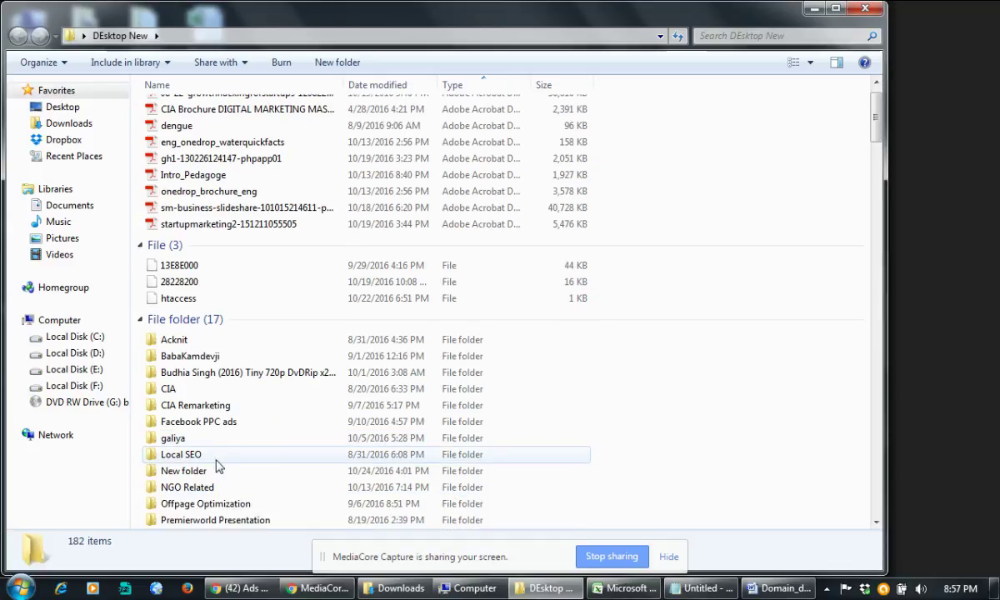
scroll(217, 465, "down", 2)
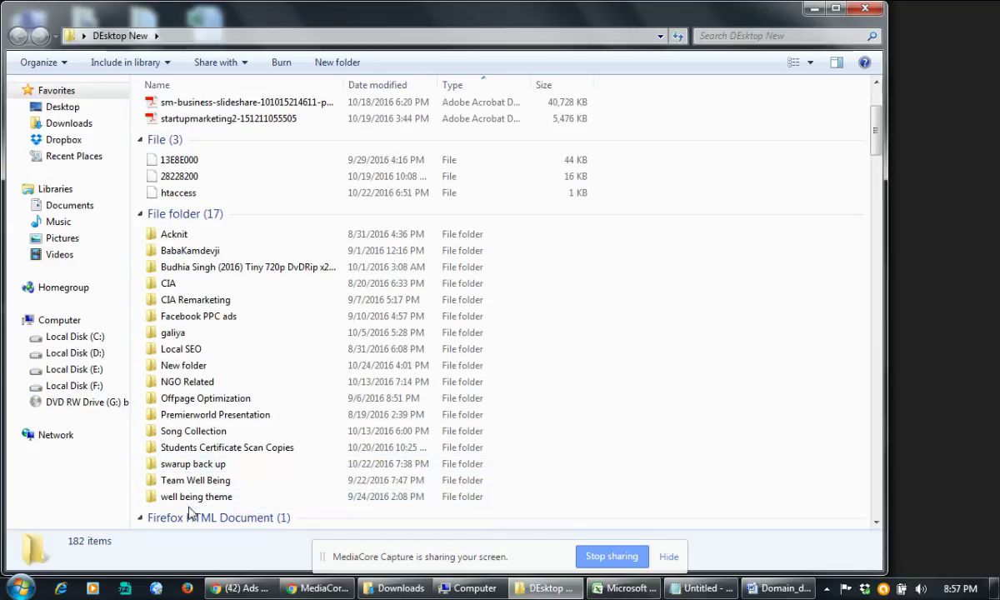
double_click(179, 432)
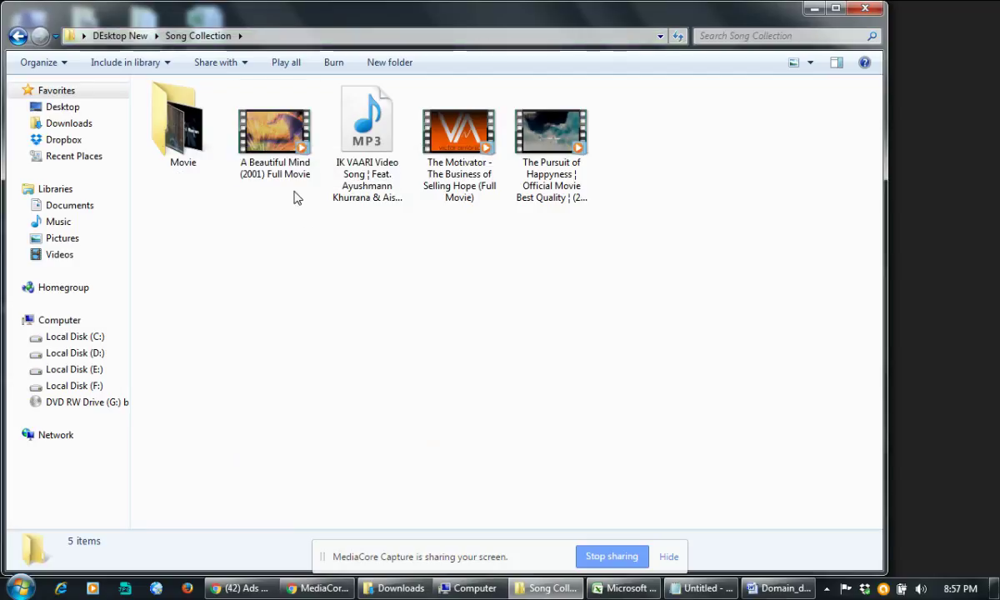
right_click(278, 170)
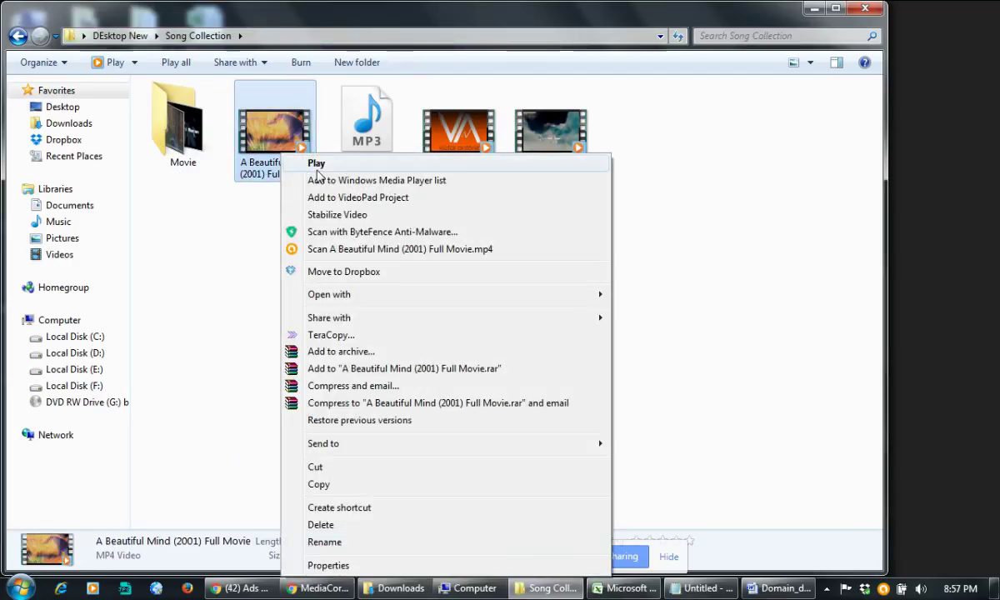
left_click(379, 371)
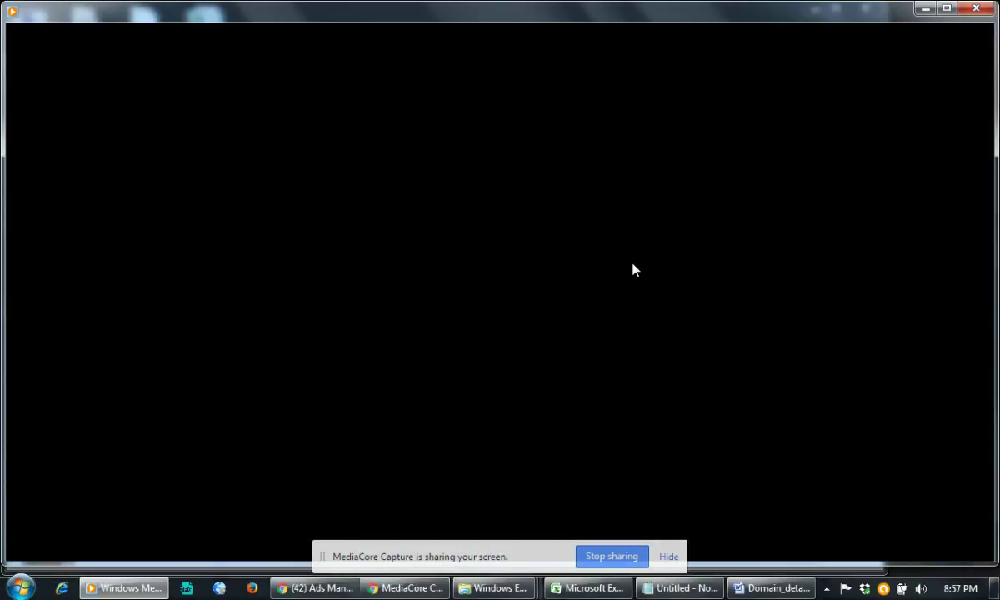
left_click(75, 518)
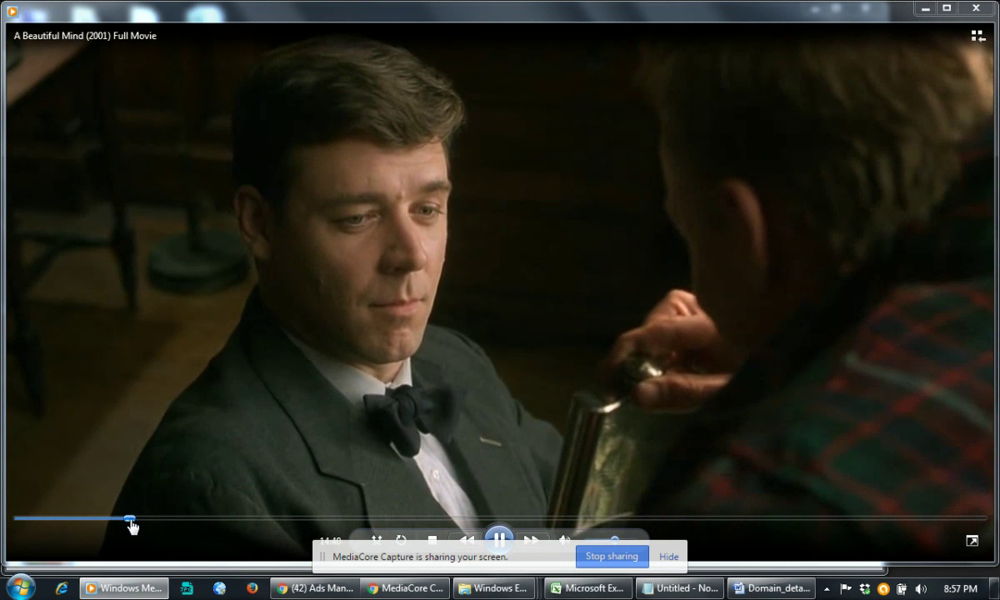
left_click(134, 519)
left_click(977, 10)
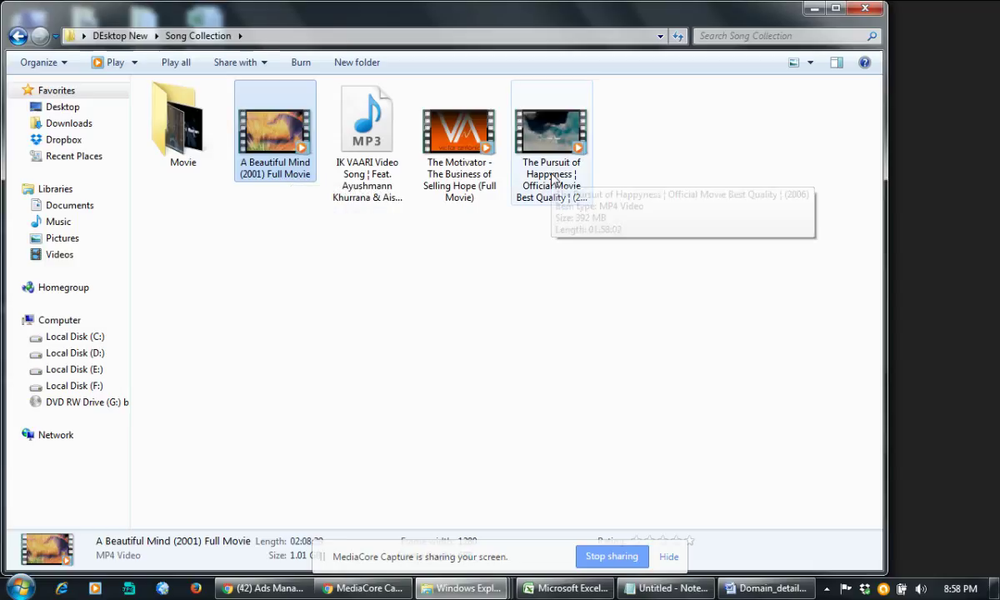
Step: Play The Pursuit of Happyness, skip past the opening, then close the player
right_click(552, 177)
left_click(587, 163)
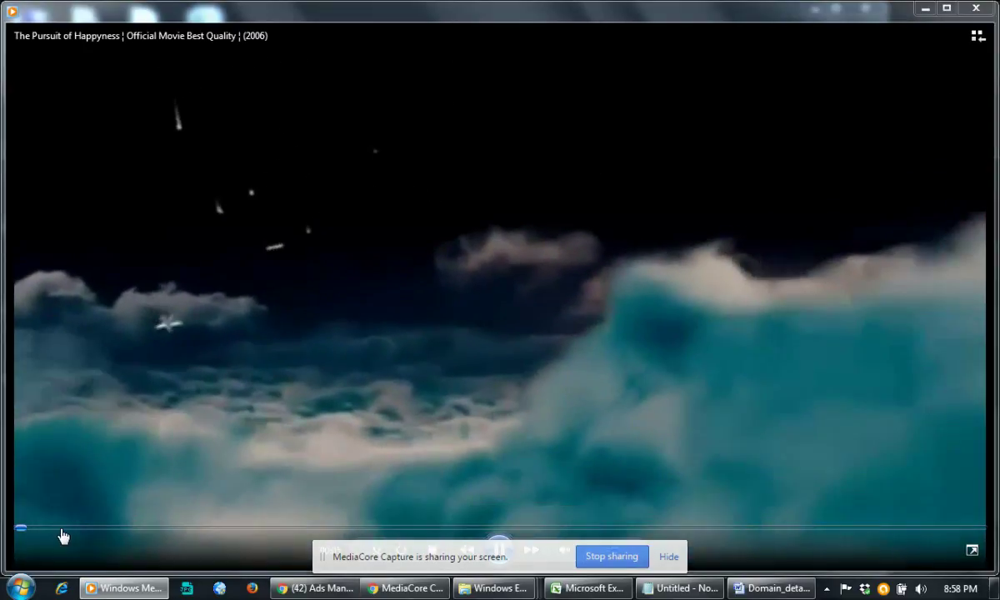
left_click(62, 530)
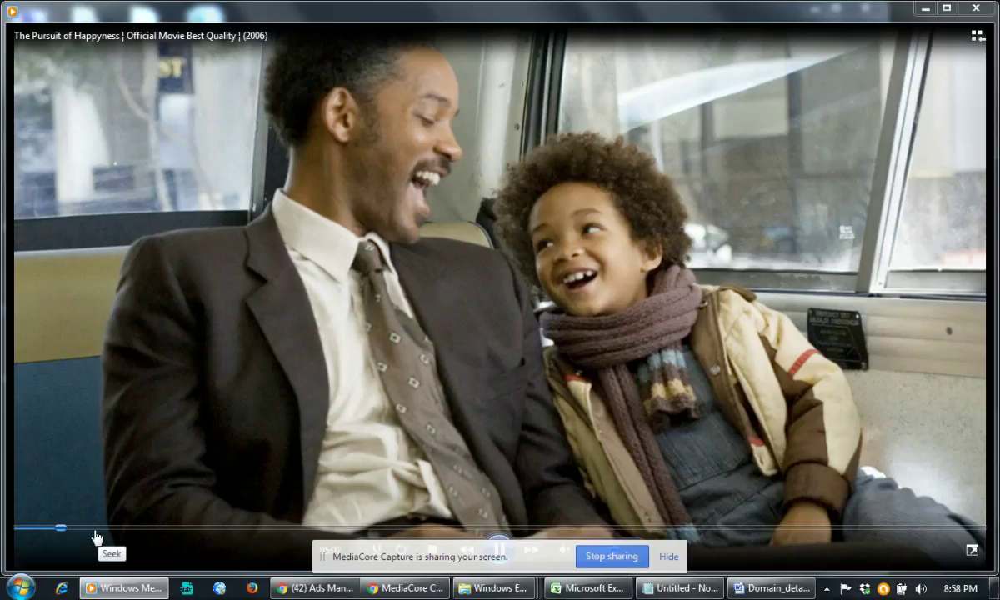
left_click(94, 529)
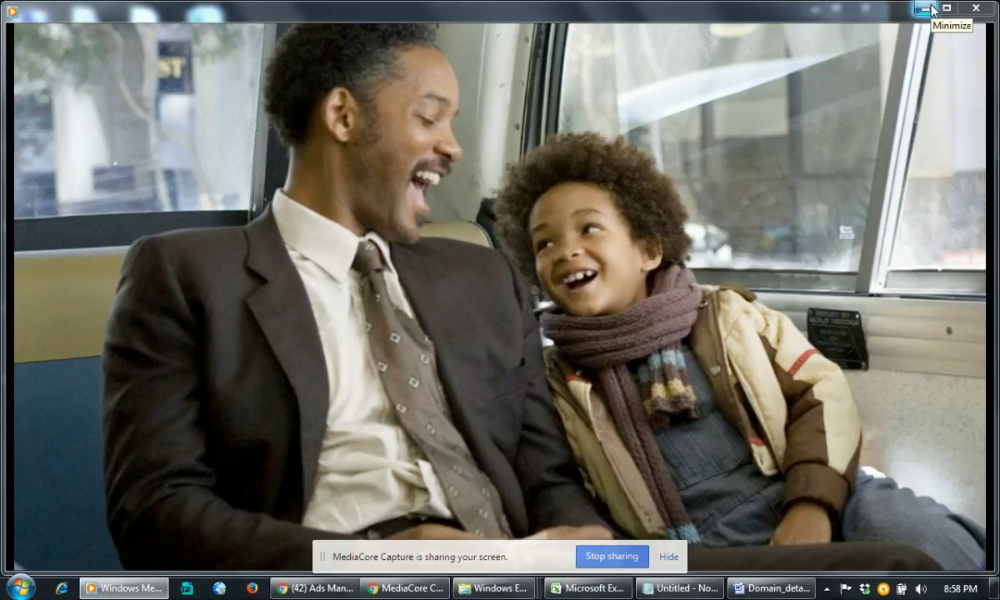
left_click(979, 8)
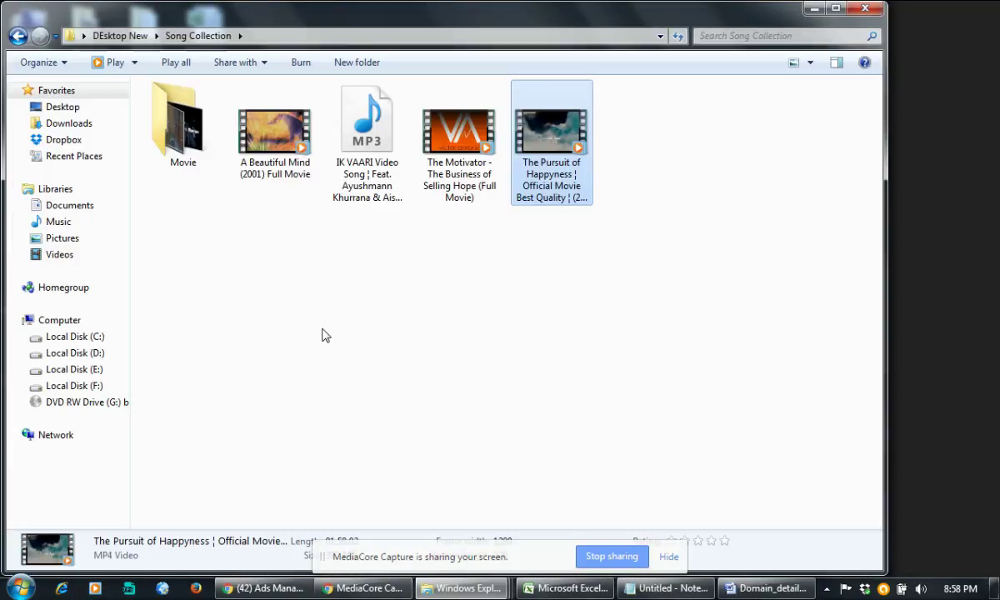
double_click(183, 124)
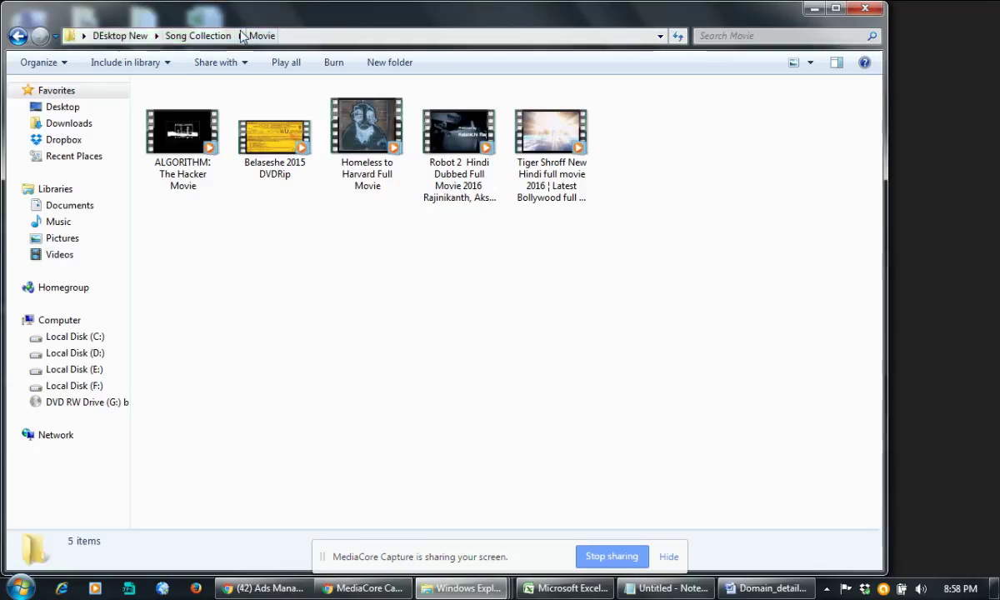
left_click(212, 38)
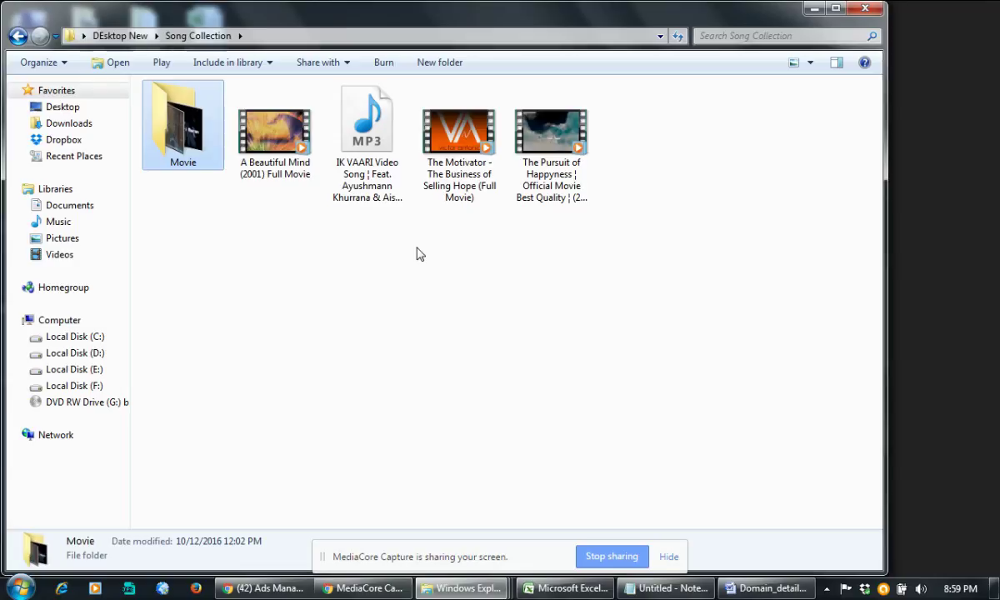
left_click(420, 260)
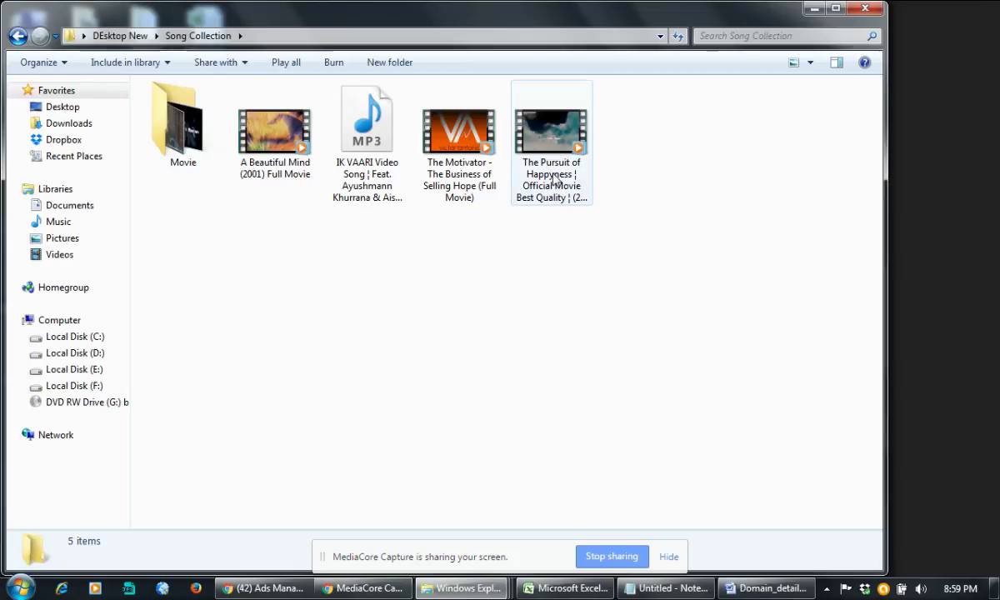
mouse_move(552, 177)
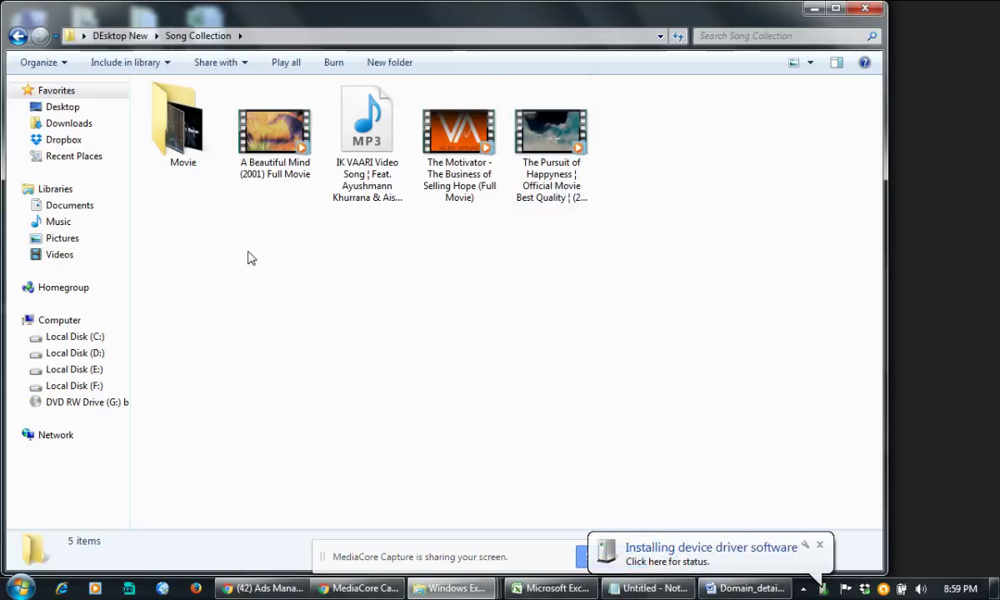
Step: Refresh the Explorer folder repeatedly until Removable Disk (H:) shows up
right_click(289, 156)
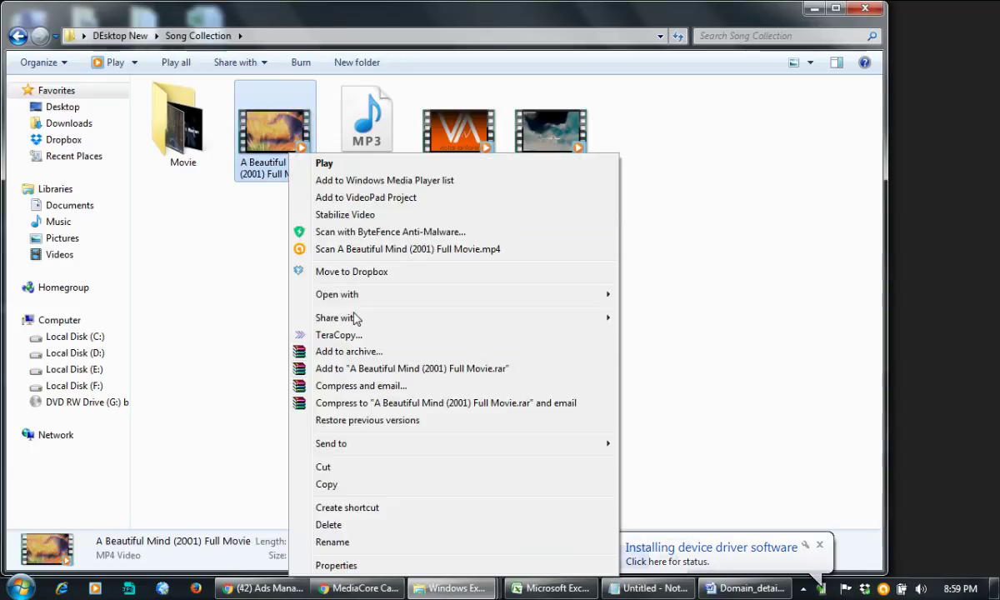
mouse_move(364, 450)
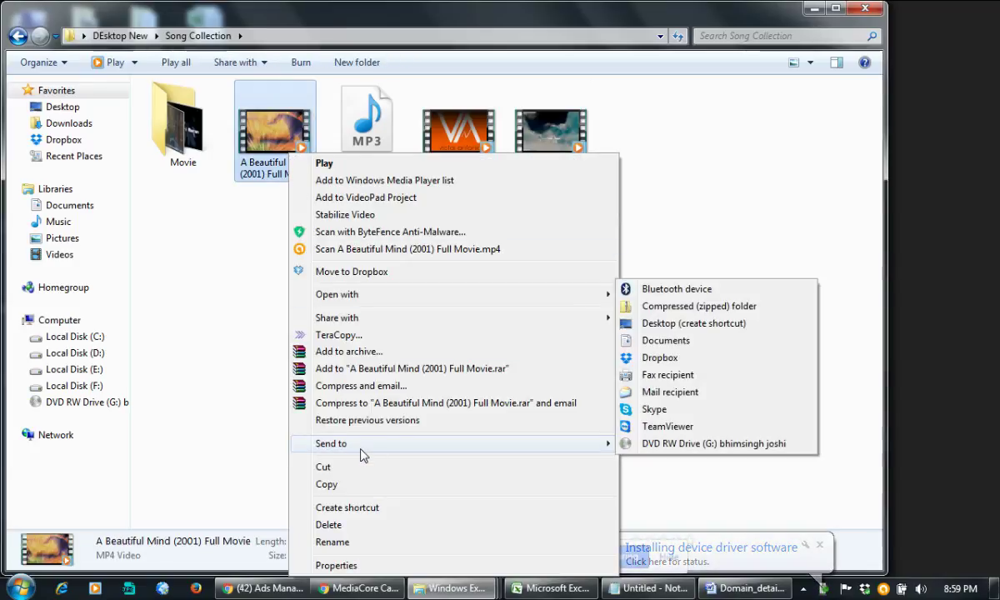
left_click(702, 213)
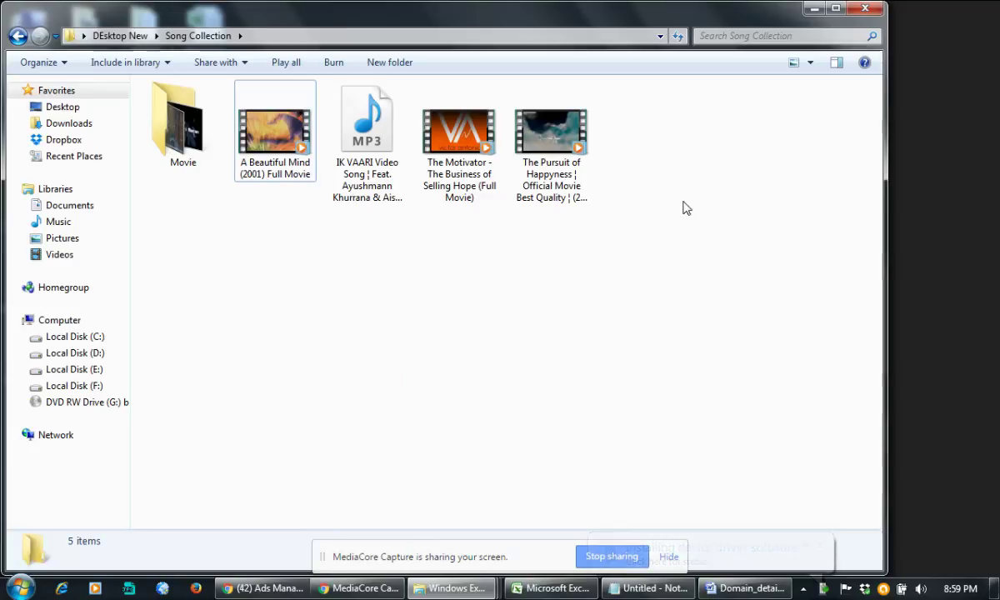
right_click(357, 258)
left_click(385, 318)
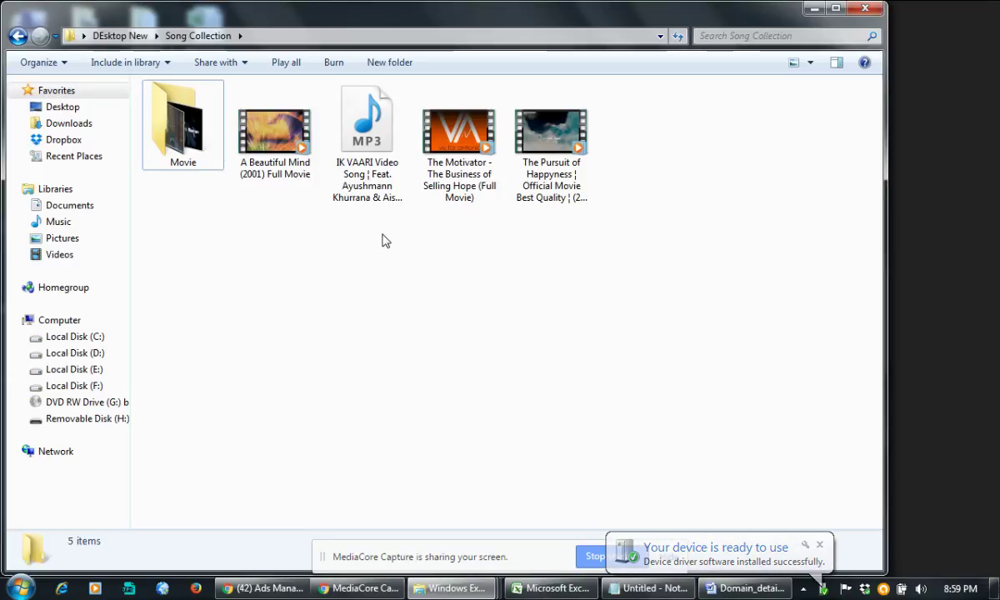
right_click(348, 275)
left_click(392, 333)
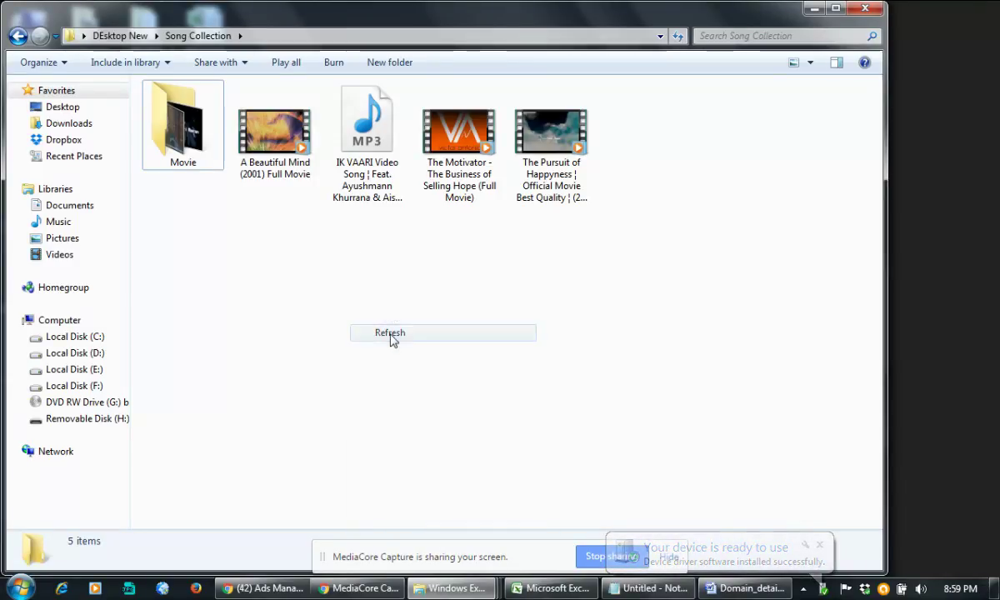
right_click(373, 292)
left_click(390, 351)
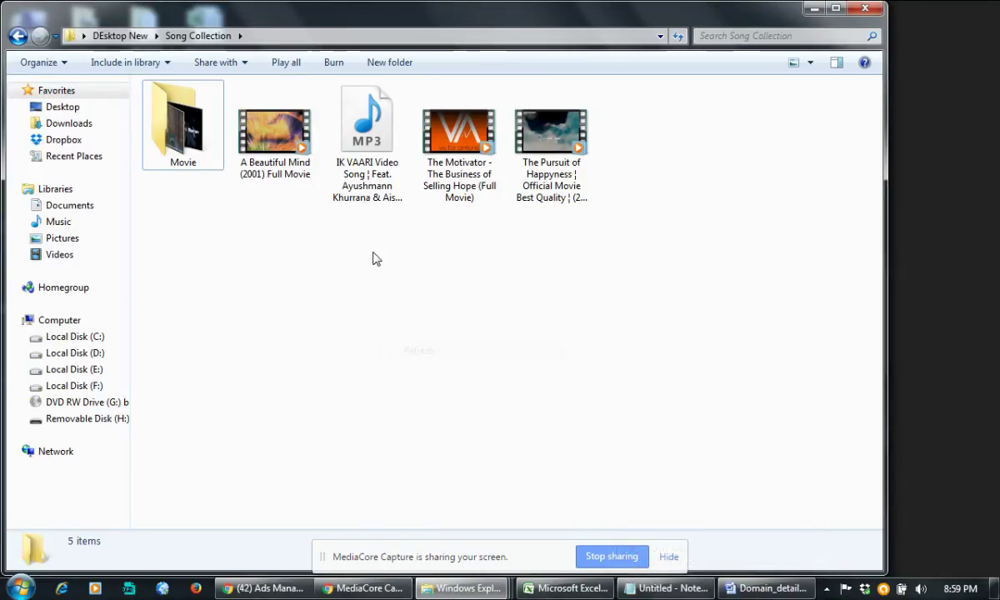
right_click(345, 227)
left_click(392, 285)
Step: Send A Beautiful Mind to Removable Disk (H:), cancel when space runs out, then open the drive
right_click(265, 143)
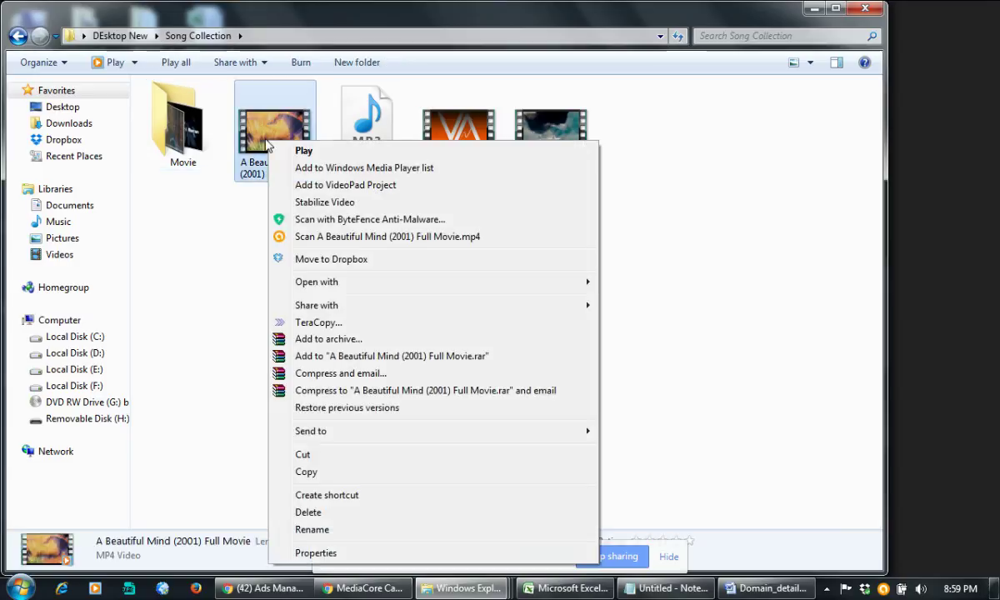
mouse_move(317, 428)
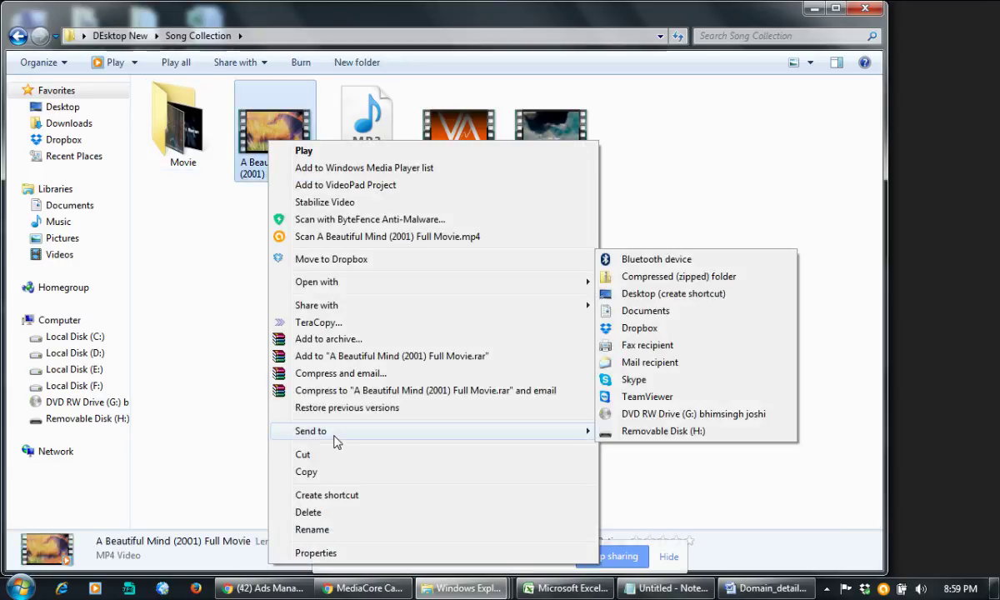
left_click(626, 431)
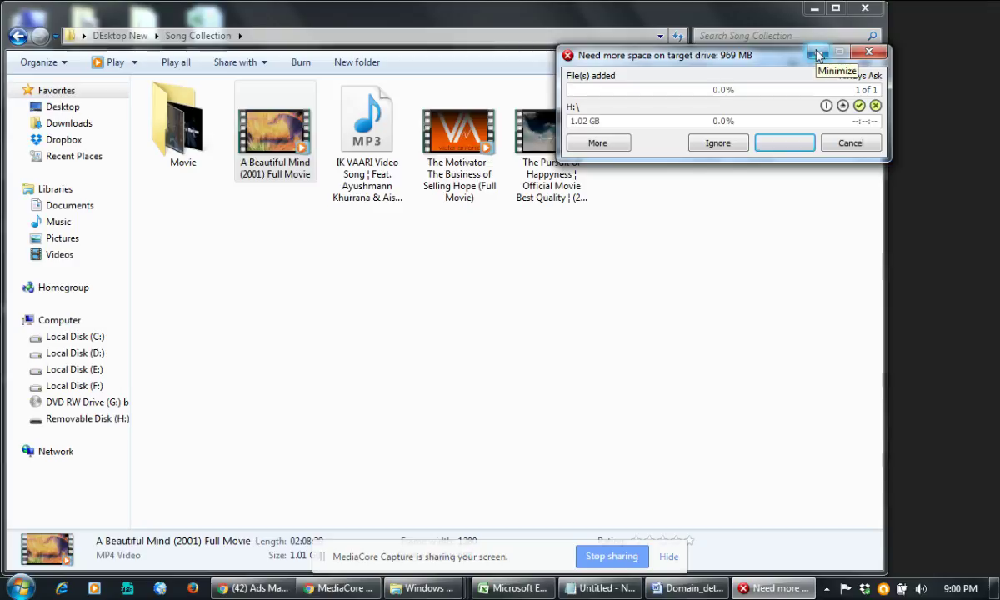
left_click(867, 55)
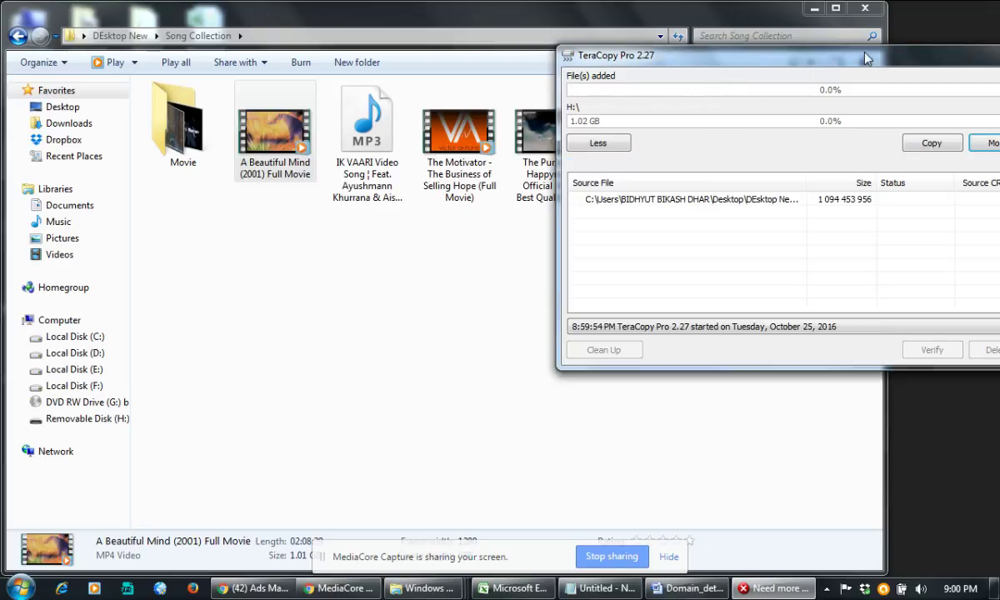
left_click_drag(938, 66, 780, 147)
left_click(761, 139)
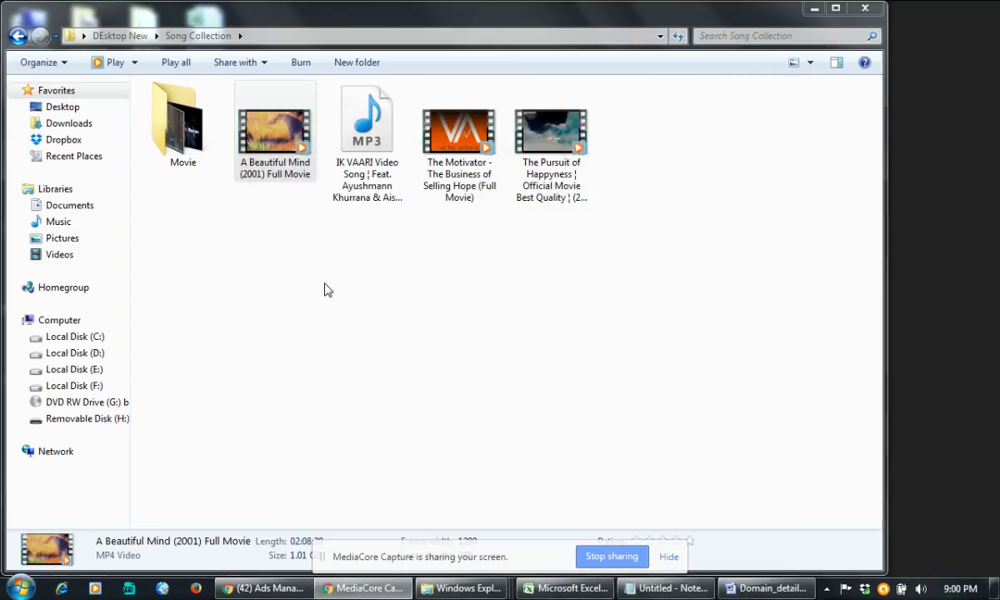
left_click(326, 288)
left_click(84, 419)
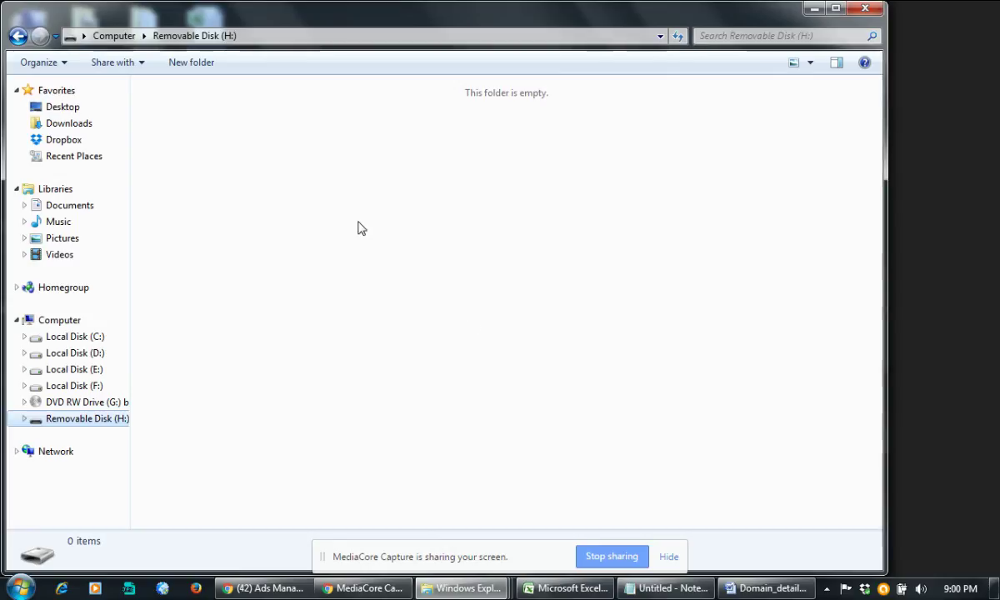
Step: Leave the Removable Disk (H:) window, refresh the desktop, and bring Ads Manager back to the front
left_click(131, 42)
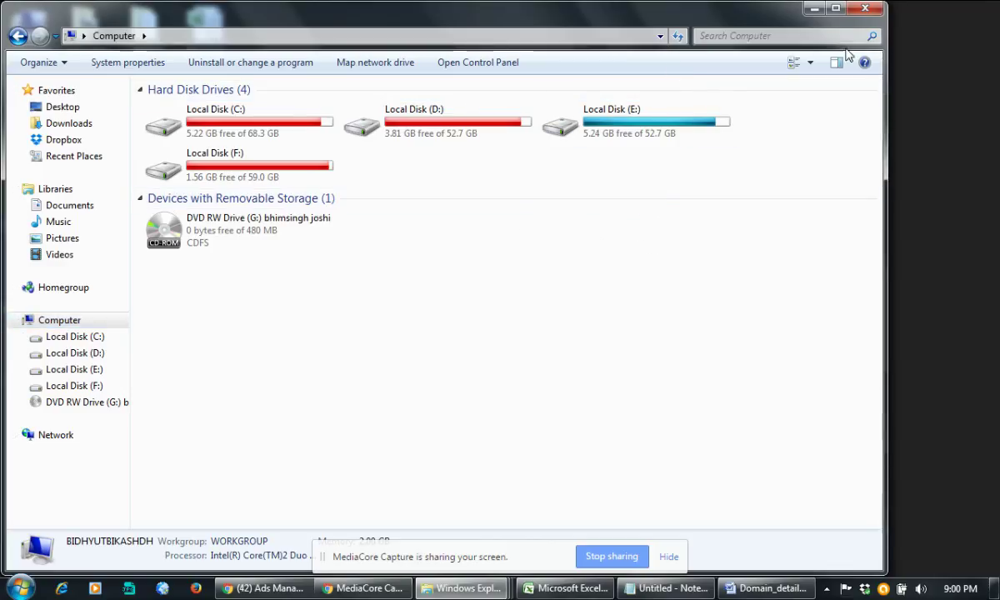
left_click(636, 199)
key("super+d")
right_click(634, 185)
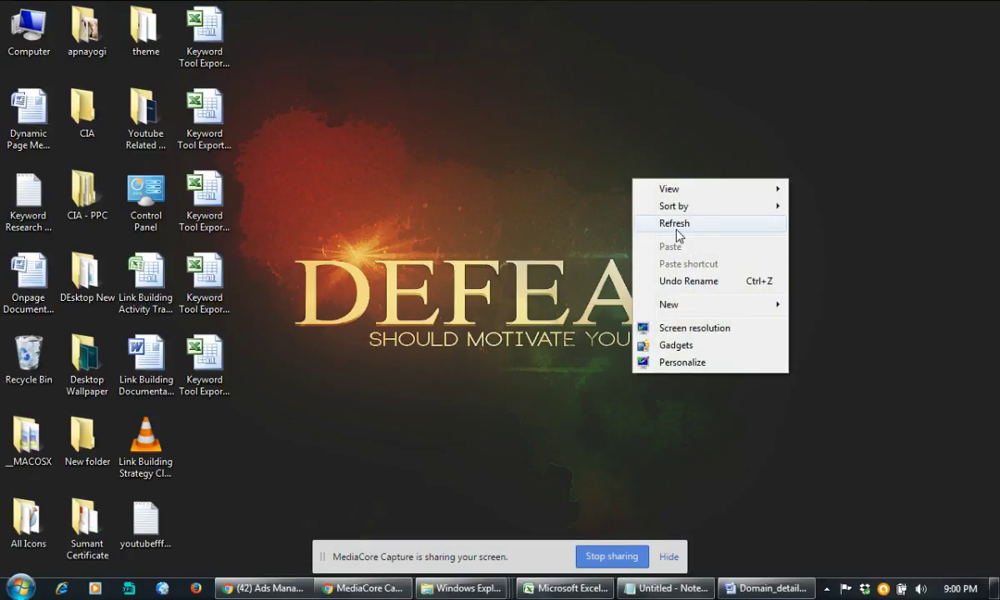
left_click(646, 229)
left_click(265, 589)
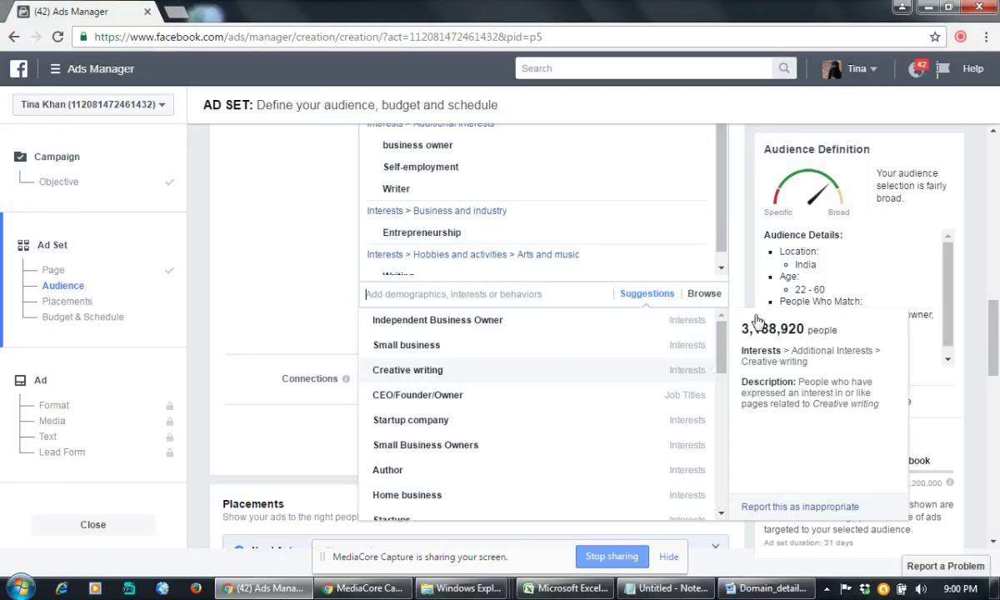
Step: Add Creative writing and CEO/Founder/Owner to the detailed targeting
key("Return")
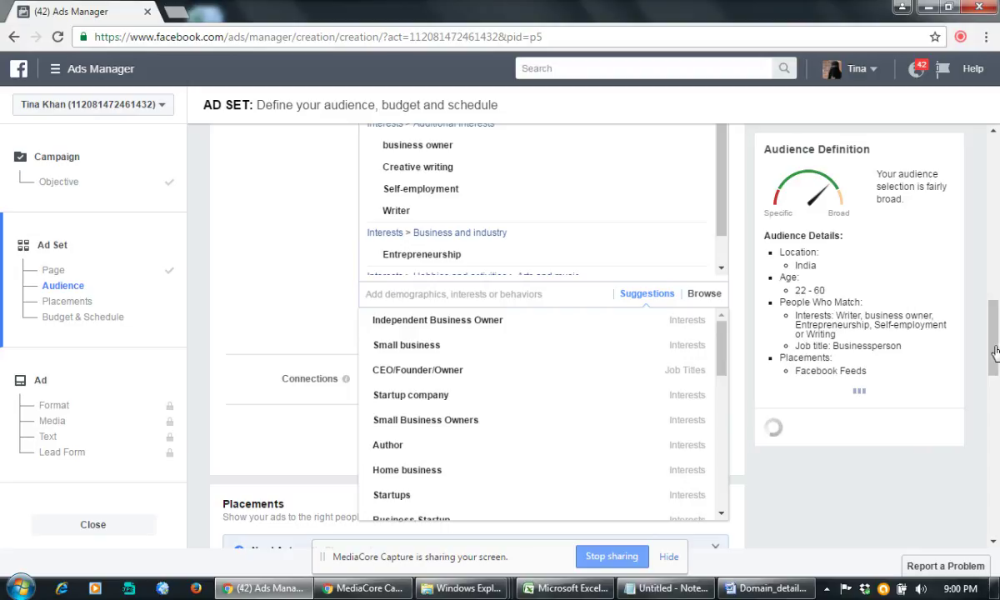
key("Down")
key("Down")
key("Down")
key("Return")
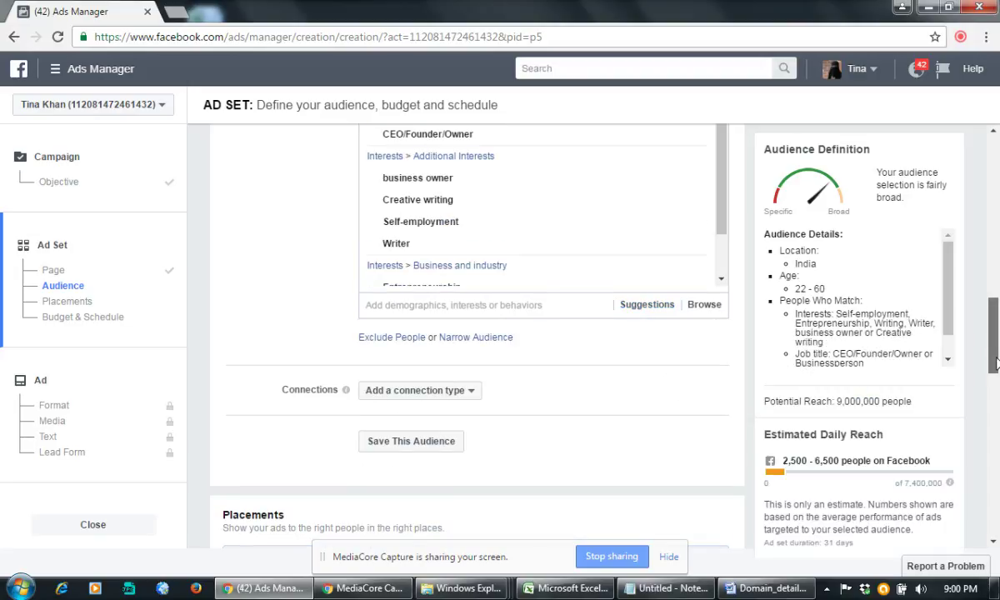
Step: Add a Facebook Pages connection that excludes people who like your Page
scroll(994, 352, "down", 3)
mouse_move(995, 352)
left_mouse_down()
mouse_move(994, 324)
mouse_move(994, 352)
left_mouse_up()
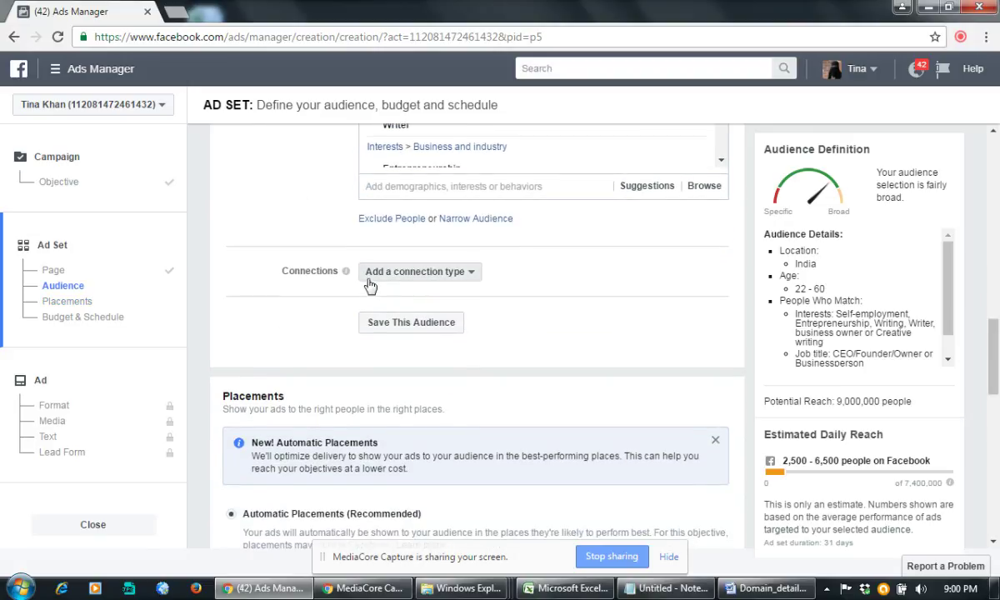
left_click(430, 276)
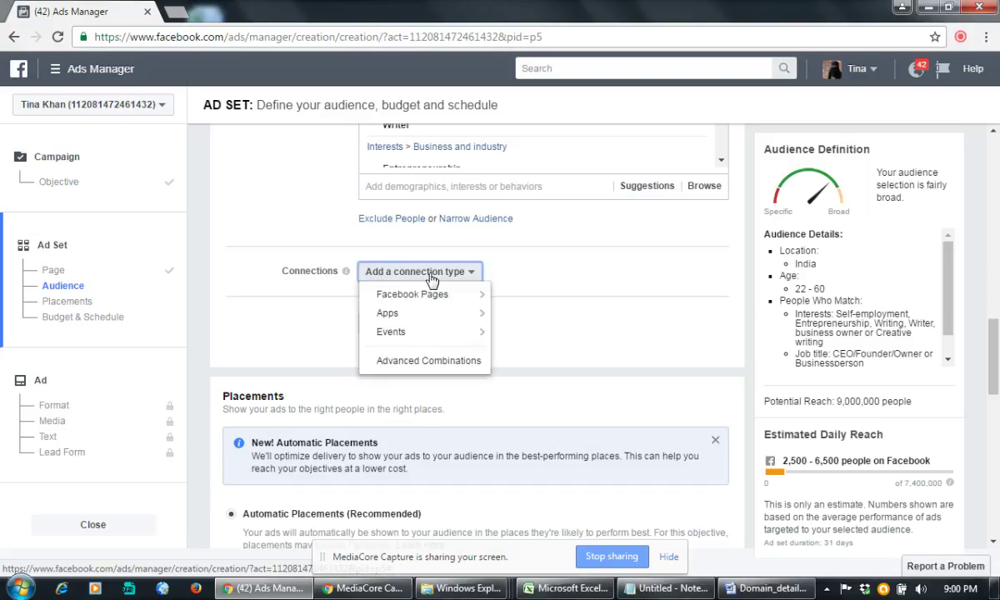
mouse_move(410, 293)
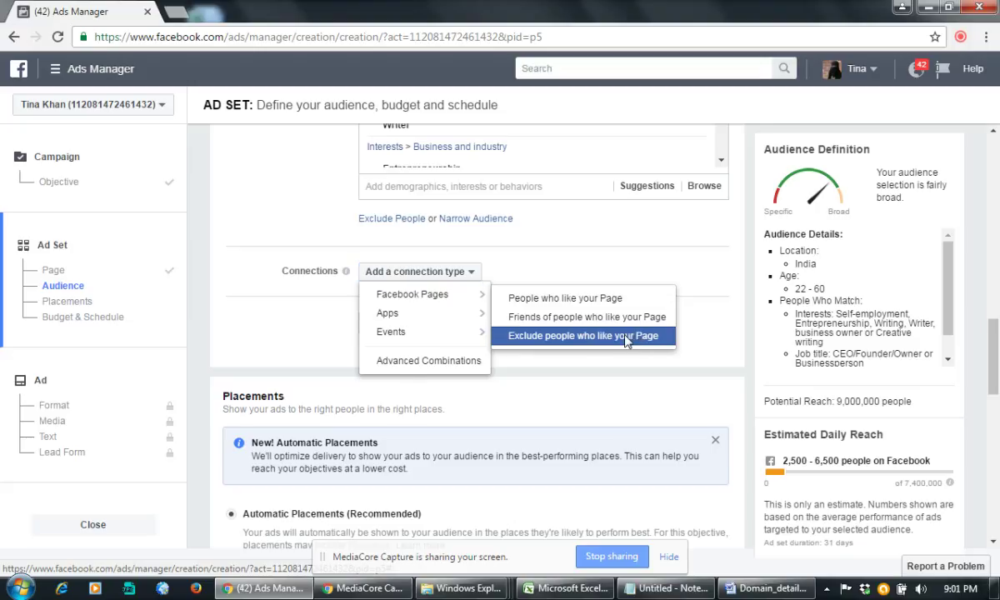
left_click(637, 337)
scroll(615, 268, "down", 2)
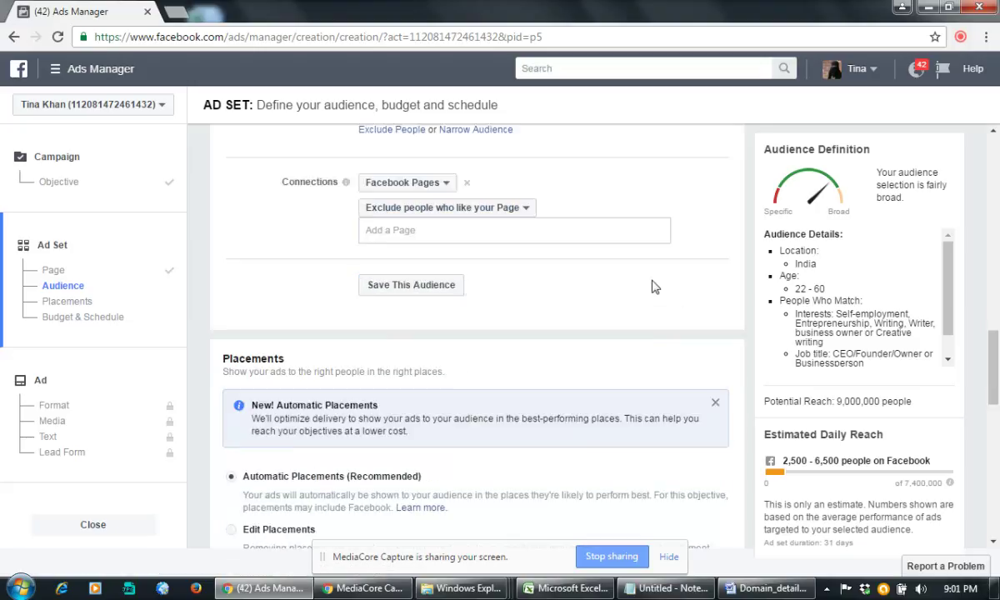
Step: Change the daily budget from 800 to 50
scroll(392, 317, "down", 2)
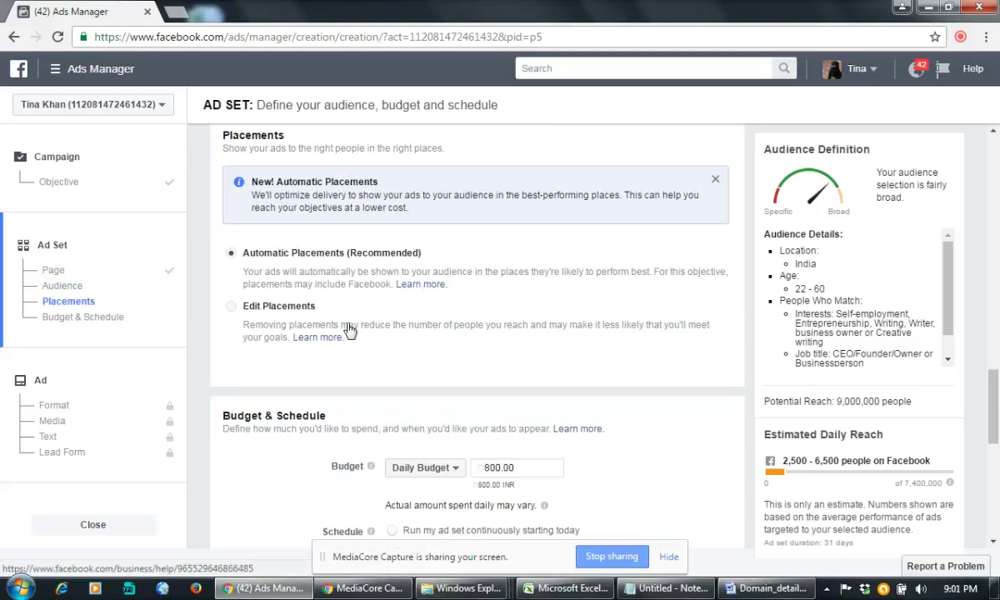
scroll(516, 331, "down", 1)
scroll(517, 332, "down", 2)
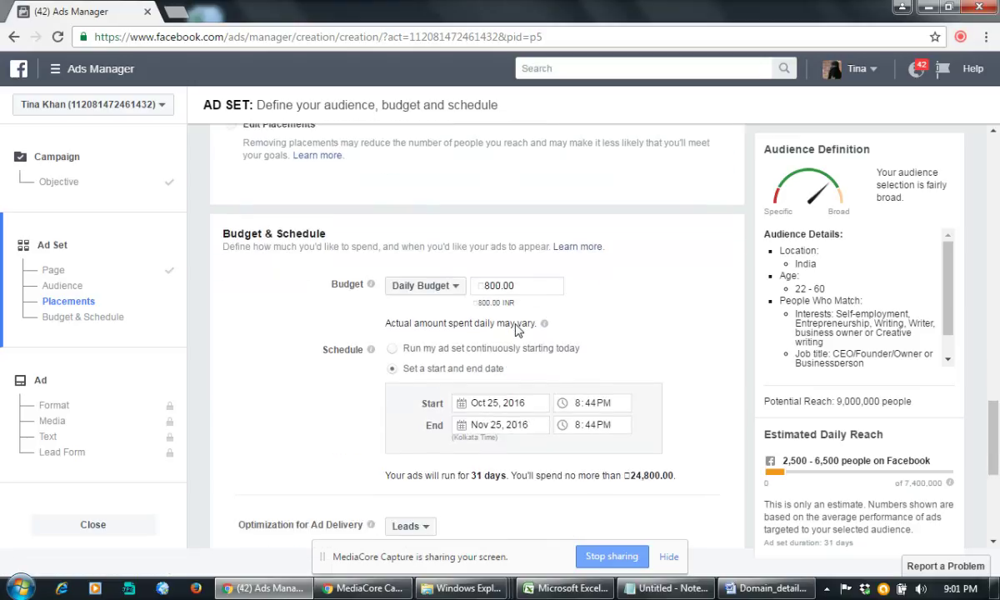
left_click_drag(487, 311, 498, 314)
type("50")
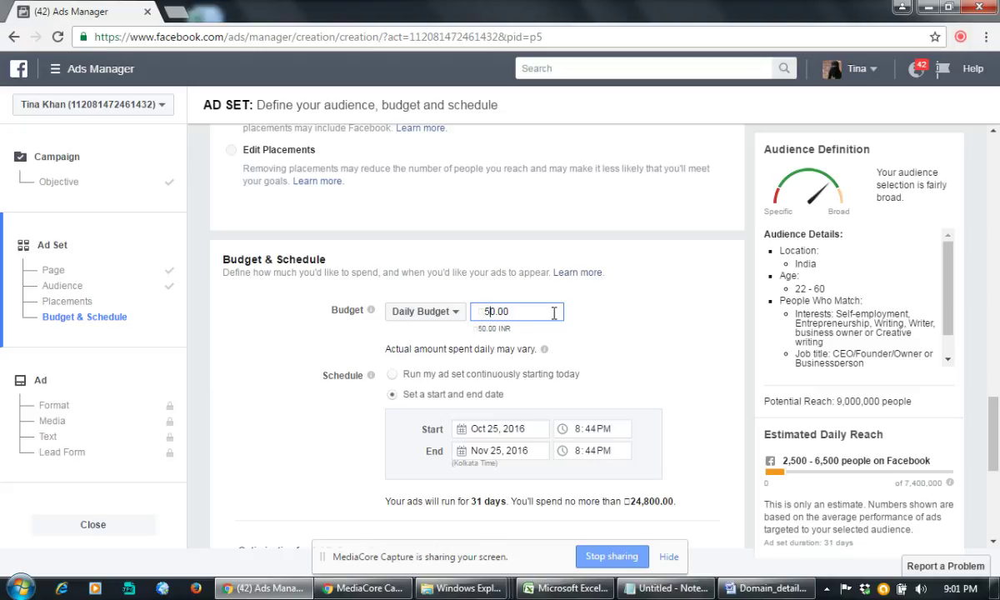
left_click(650, 308)
Step: Schedule the ad set to run continuously starting today
scroll(649, 309, "down", 1)
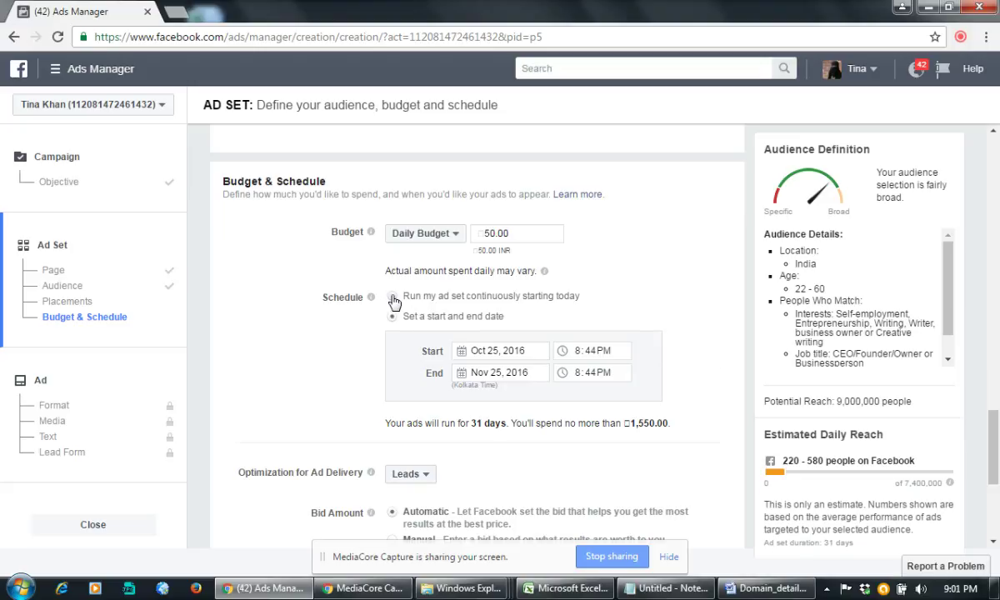
left_click(391, 296)
scroll(665, 281, "down", 1)
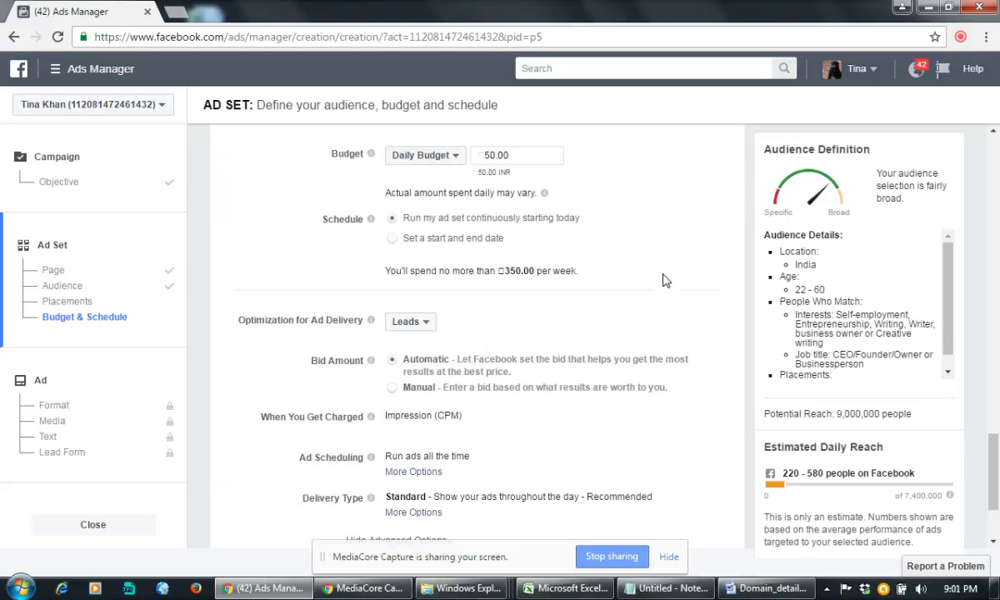
scroll(665, 281, "down", 1)
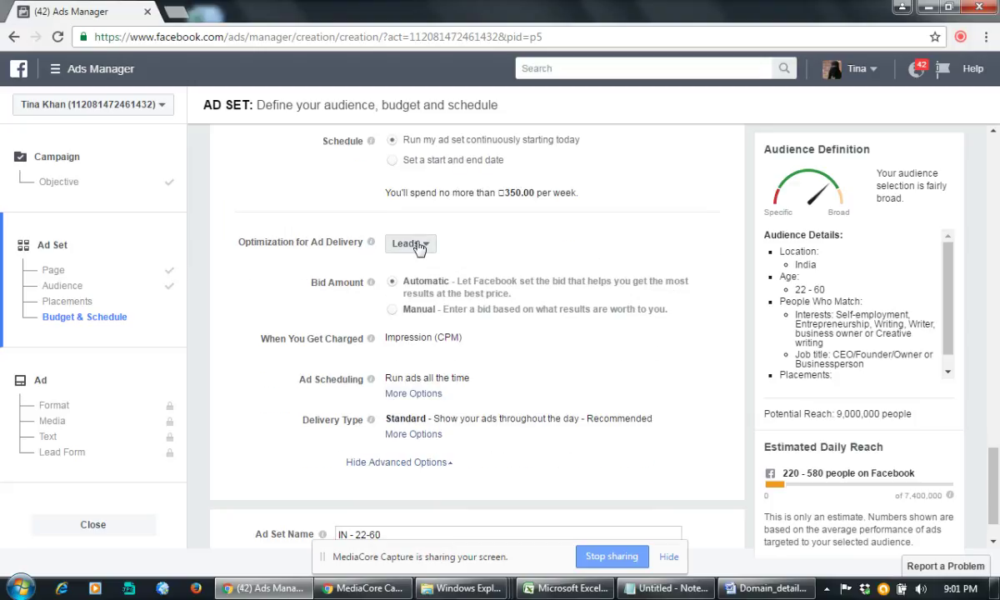
Step: Switch to a manual bid of 2.20 per result, keeping Leads as the optimization
scroll(605, 292, "down", 1)
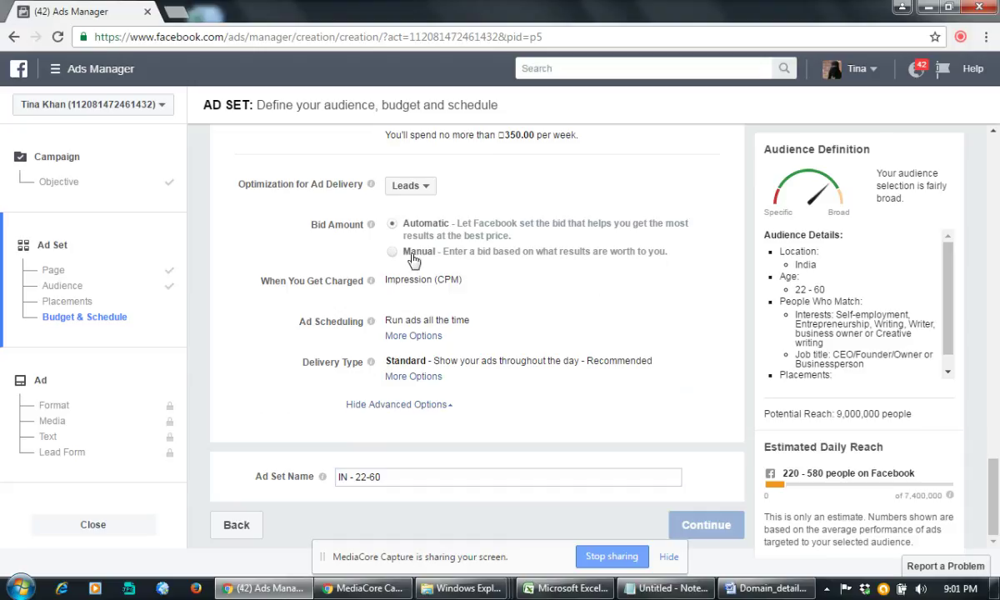
left_click(392, 250)
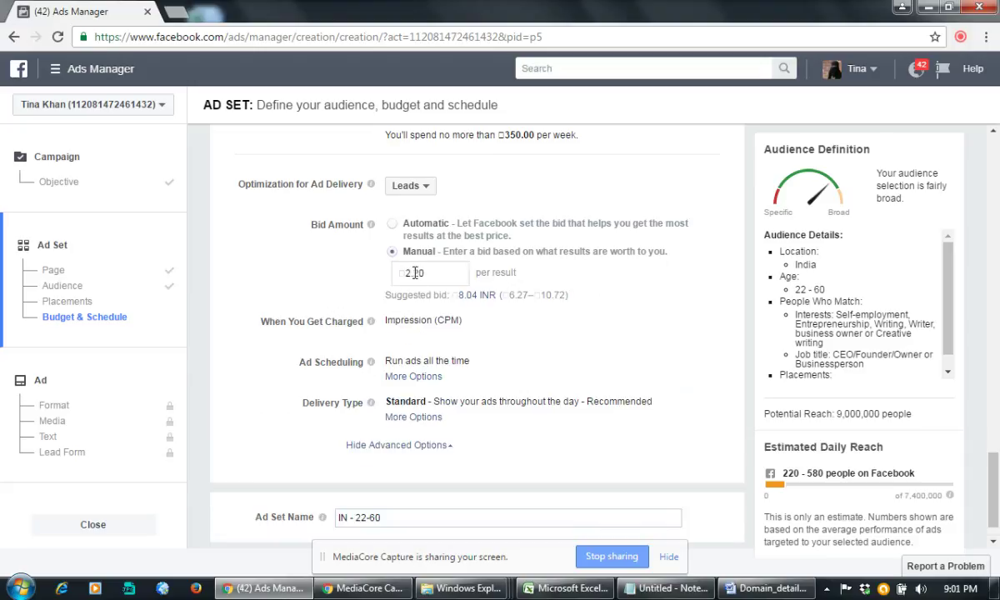
left_click(407, 186)
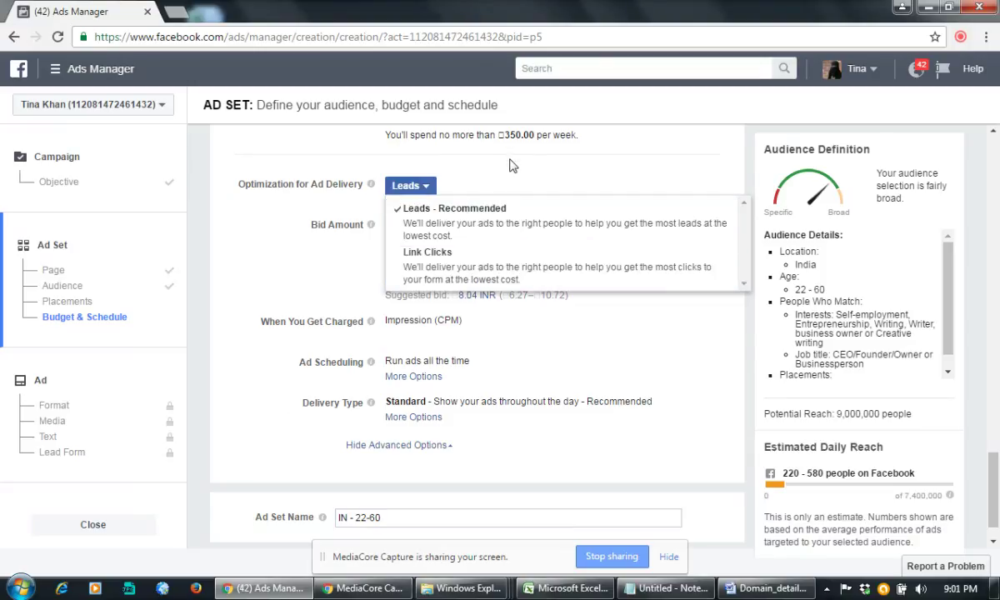
left_click(470, 165)
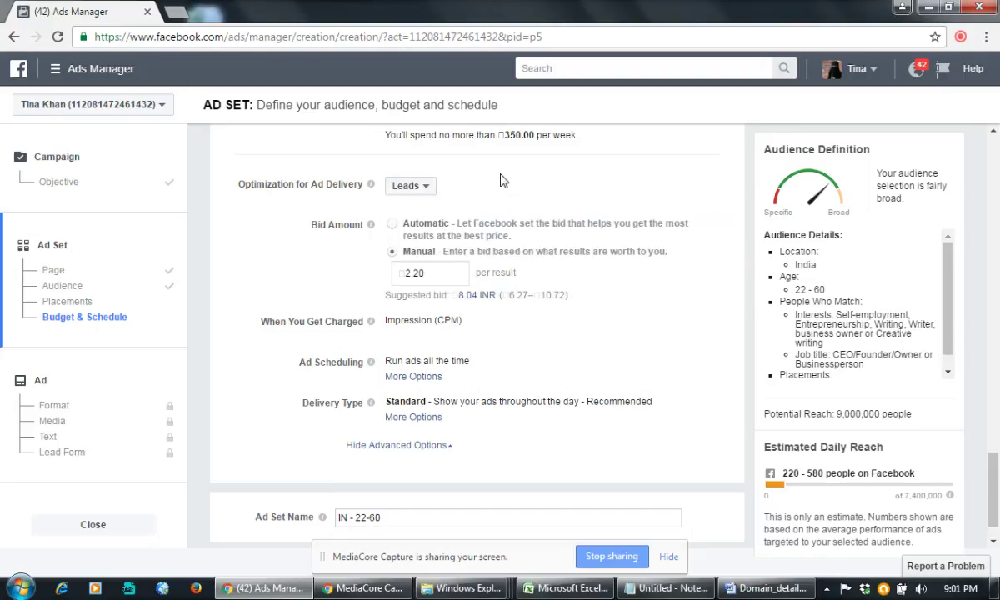
left_click(411, 272)
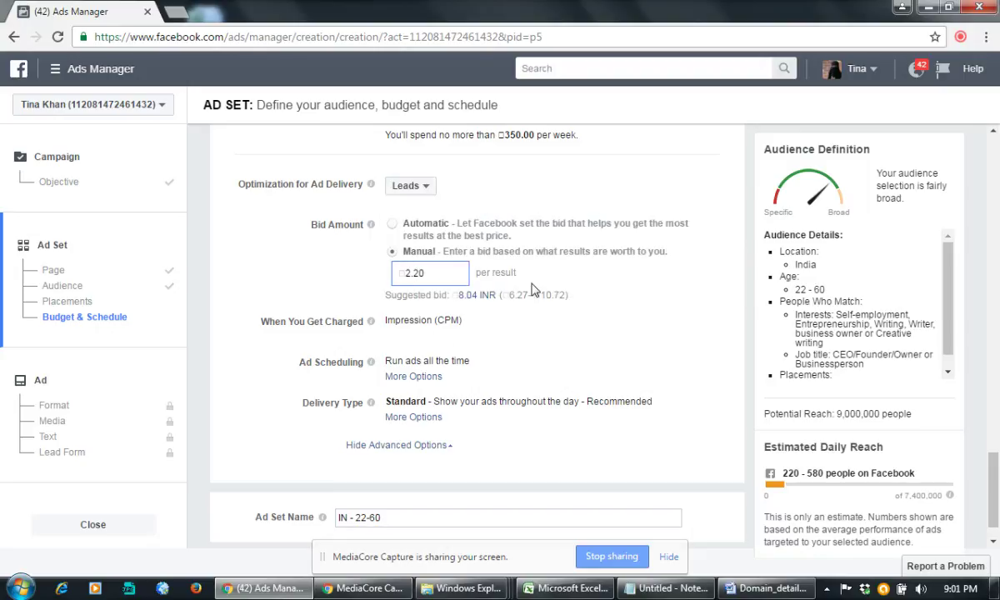
left_click(659, 286)
scroll(654, 279, "down", 1)
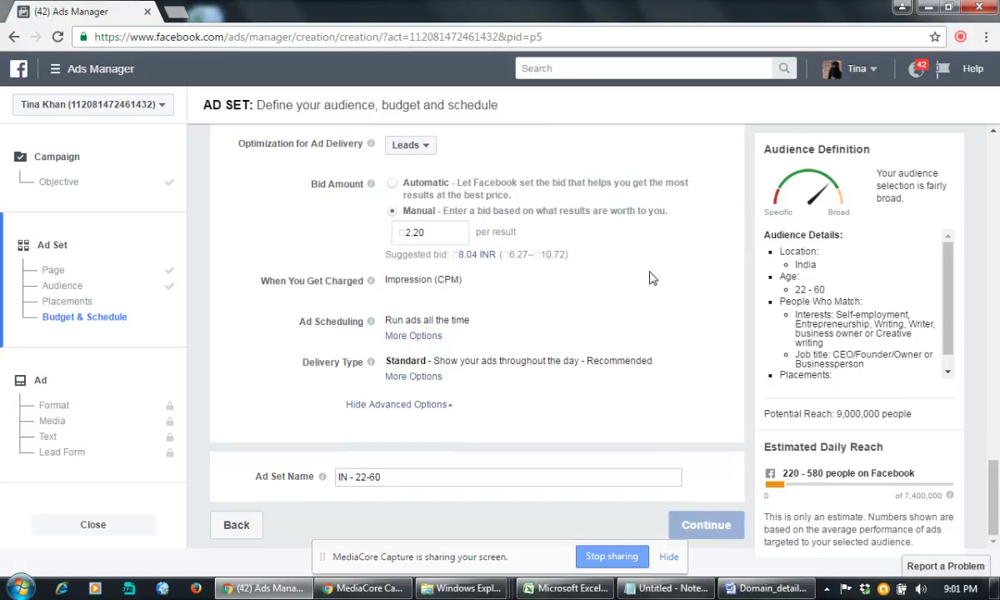
left_click(408, 231)
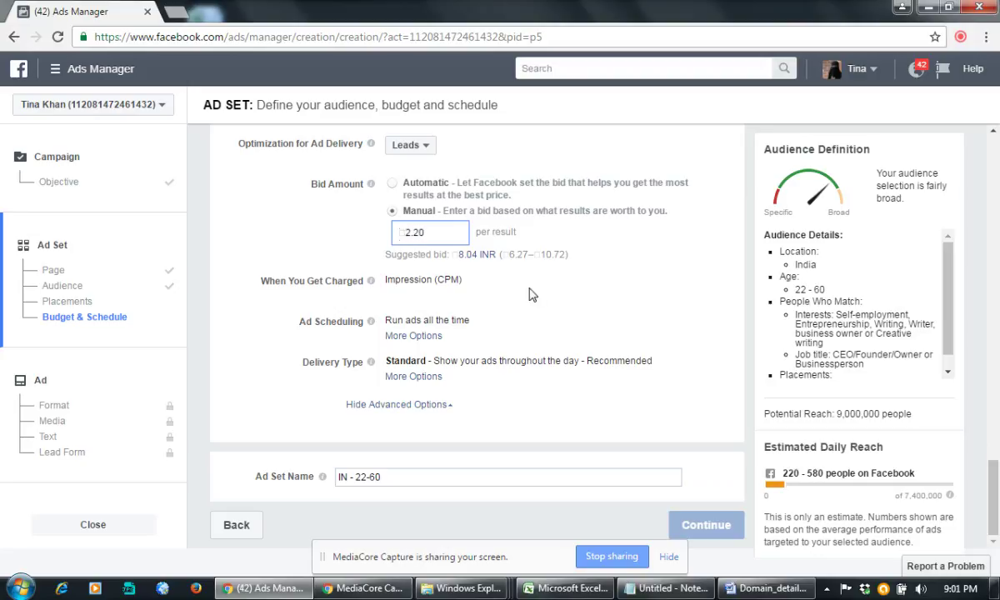
left_click(644, 269)
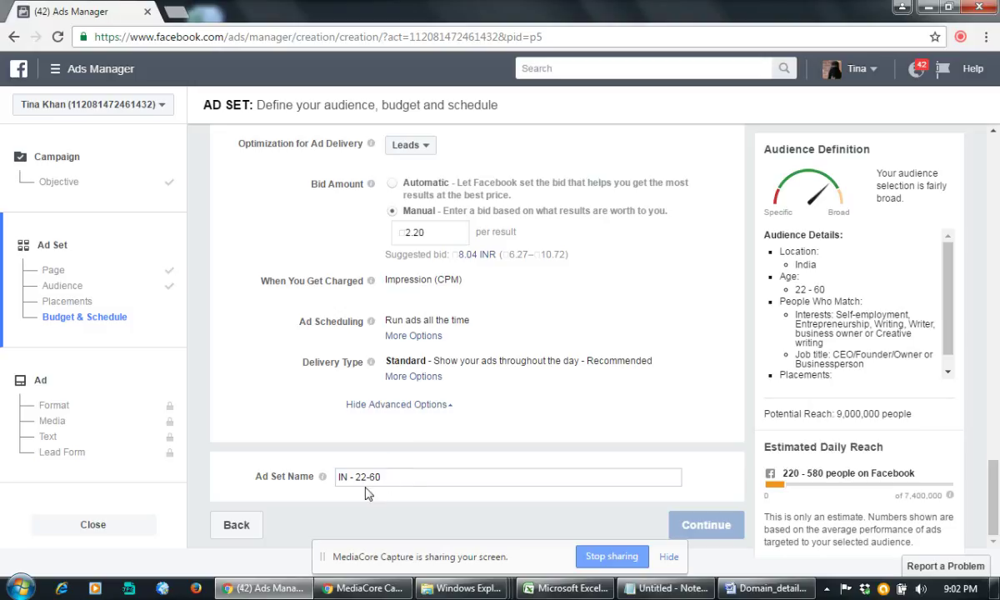
left_click(403, 480)
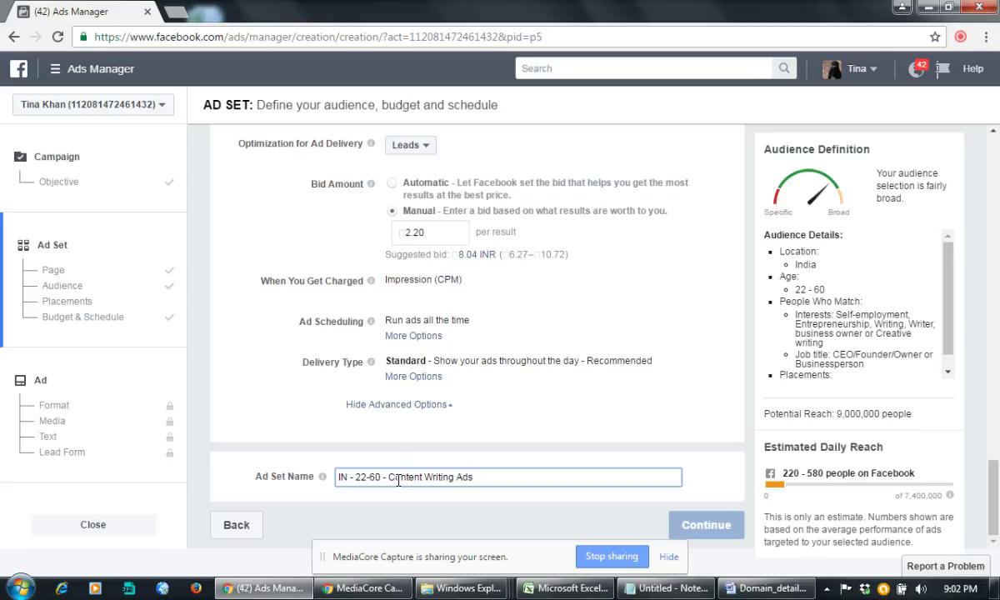
Step: Enter 'IN - 22-60 - Content Writing Ads' as the ad set name and hide advanced options
left_click(680, 538)
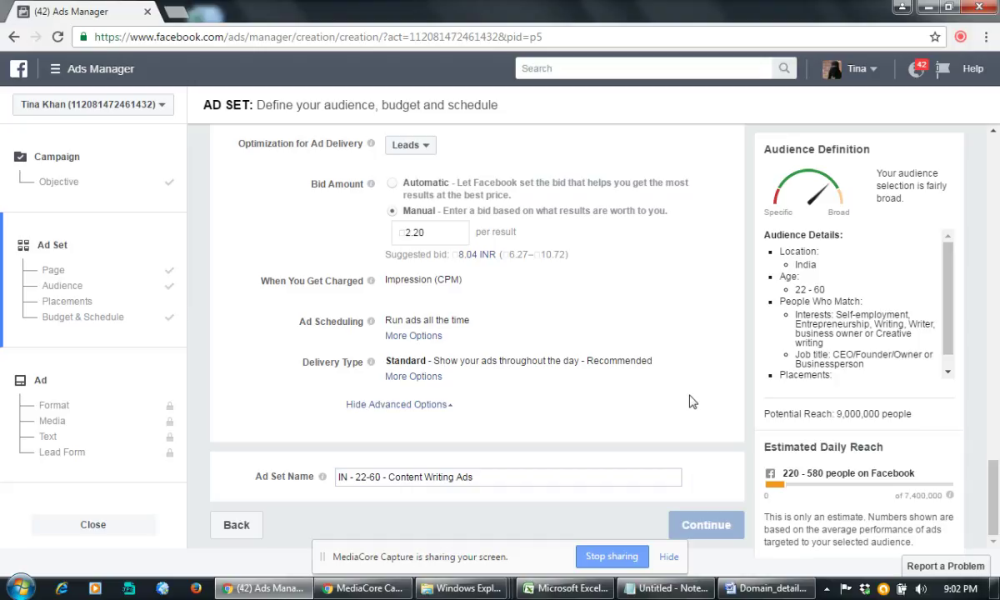
left_click(445, 405)
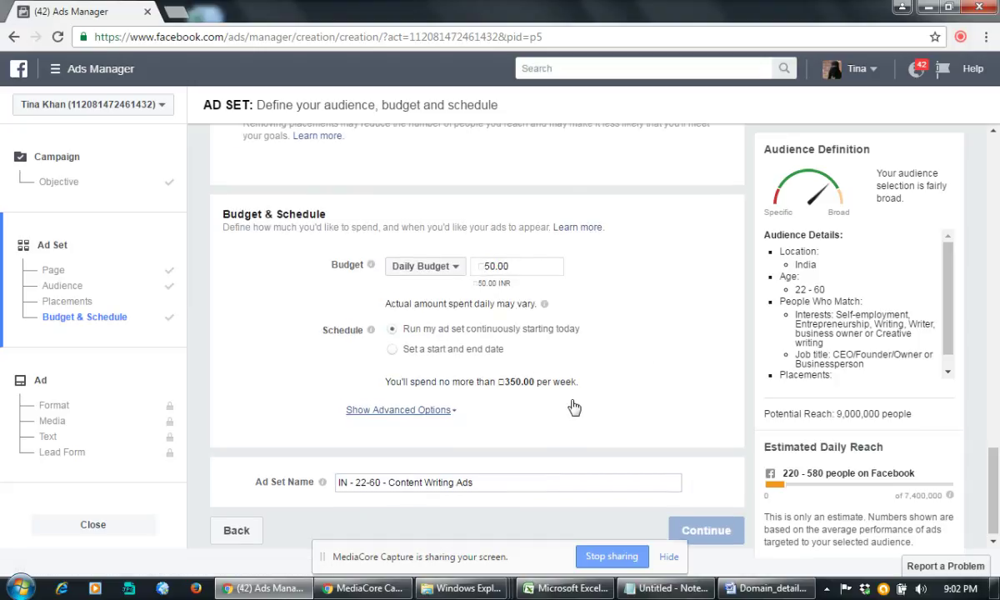
scroll(573, 407, "up", 1)
scroll(573, 407, "down", 1)
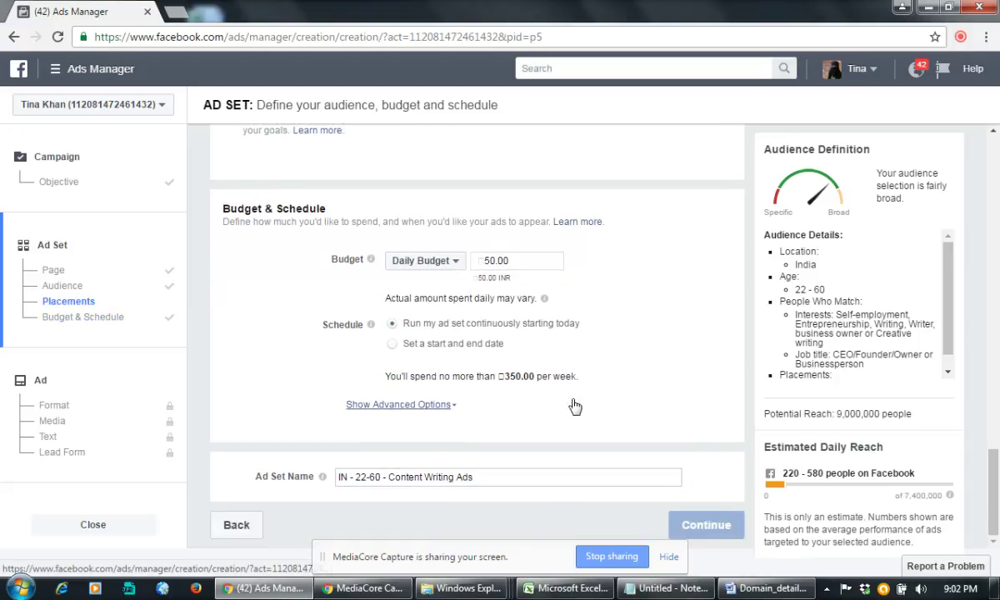
scroll(573, 407, "up", 4)
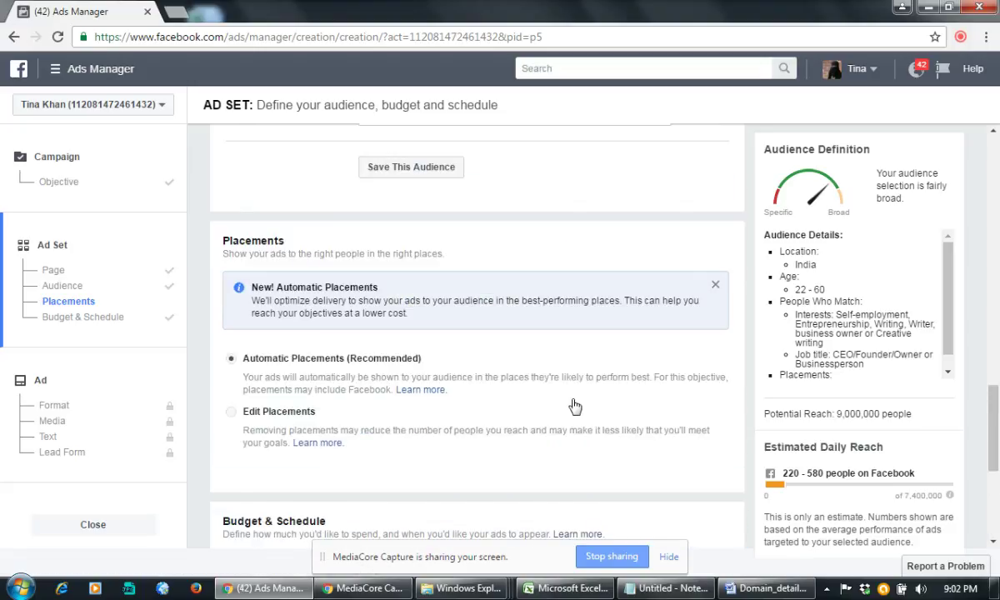
scroll(575, 406, "up", 6)
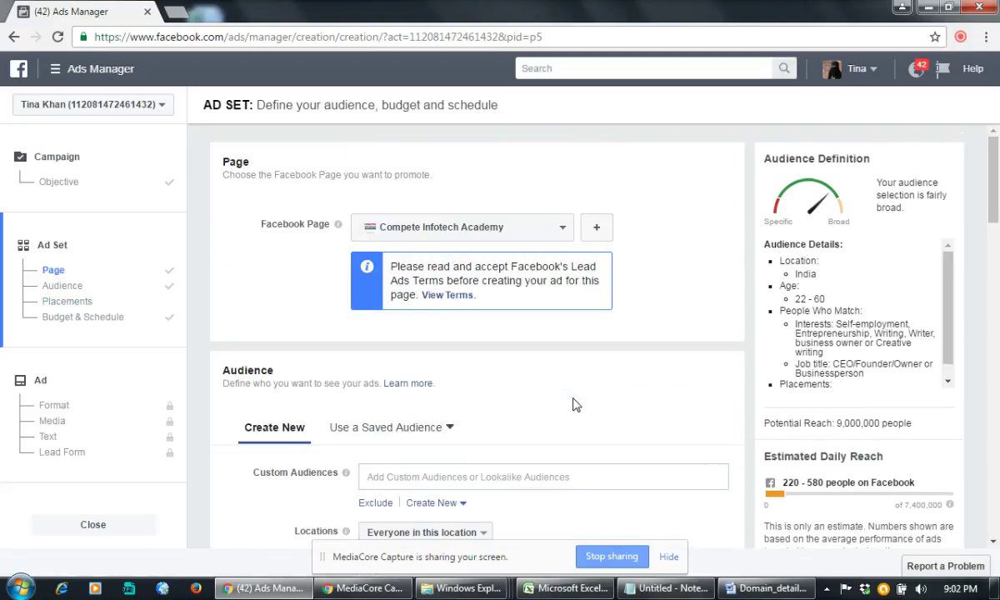
scroll(574, 405, "down", 2)
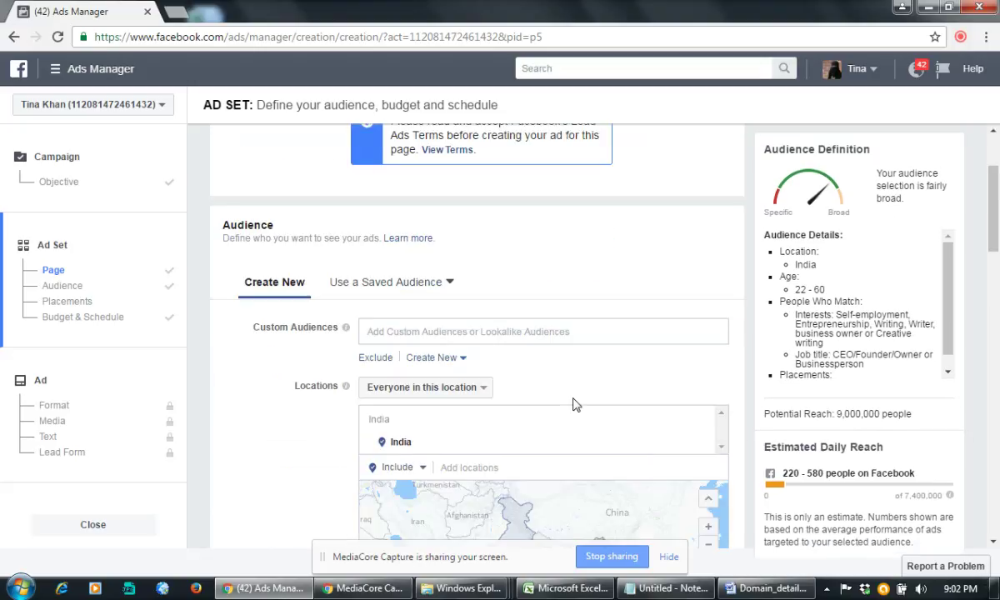
Step: Pick Lookalike (IN, 5%) - People who like Compete Infotech Academy from the Custom Audiences list
left_click(422, 325)
left_click(377, 351)
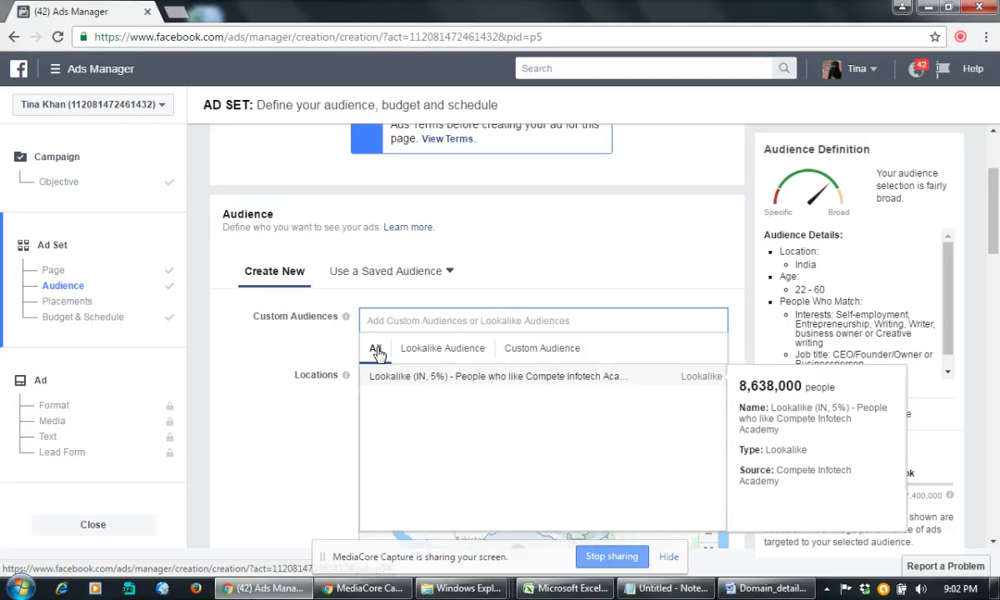
left_click(513, 377)
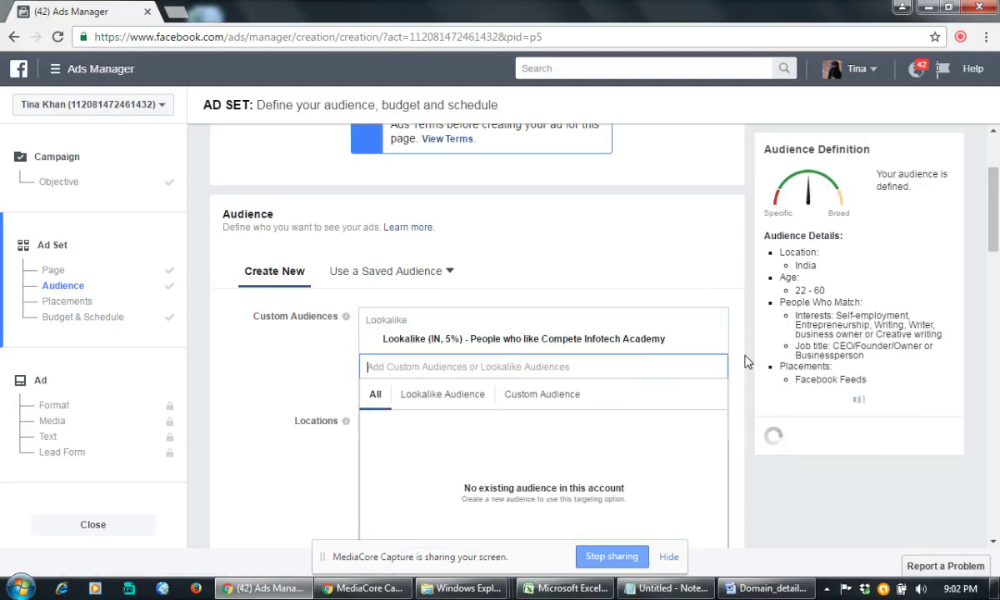
scroll(744, 361, "down", 4)
scroll(743, 362, "down", 15)
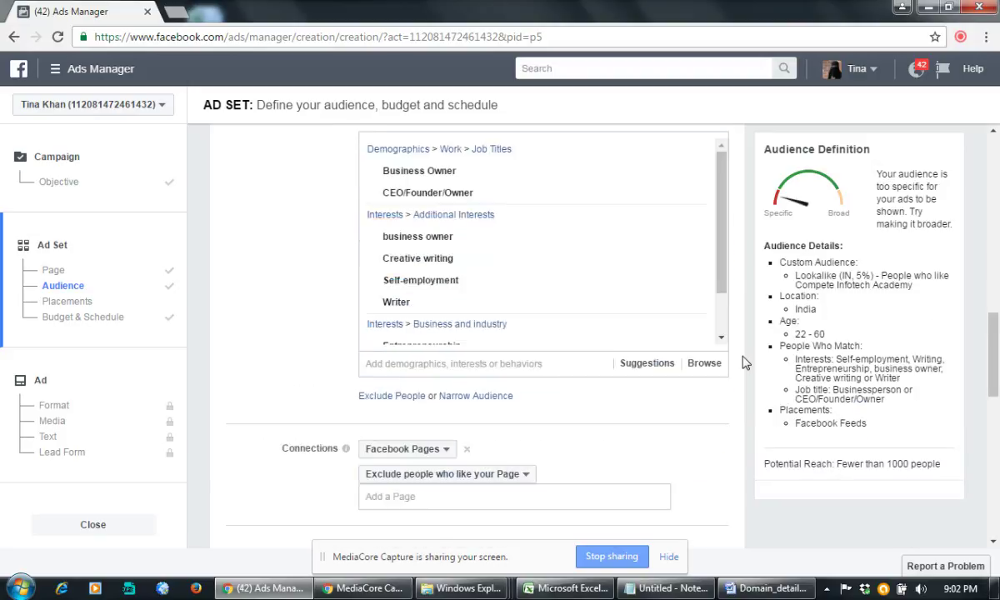
scroll(743, 362, "up", 18)
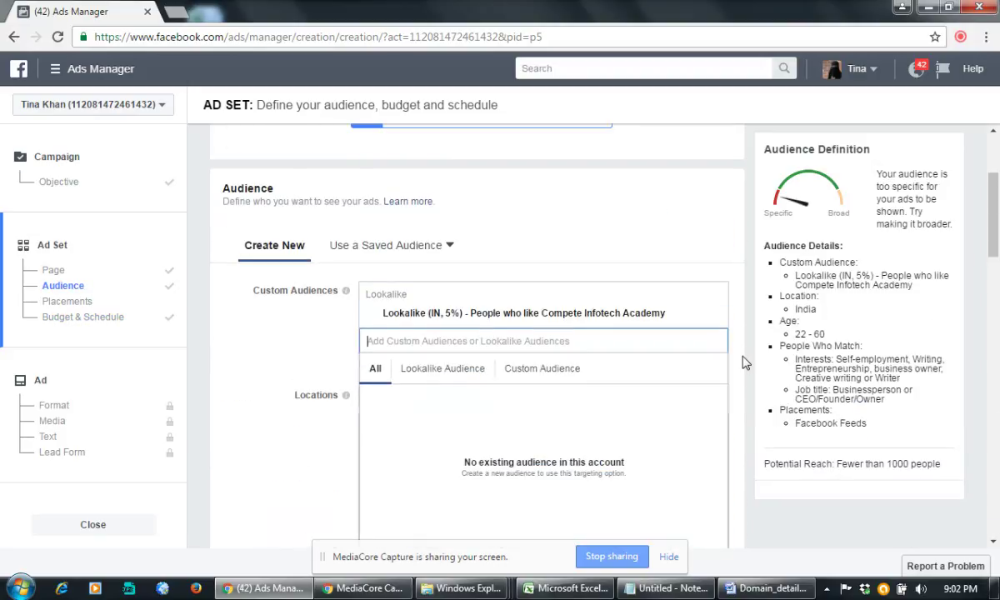
scroll(744, 362, "down", 5)
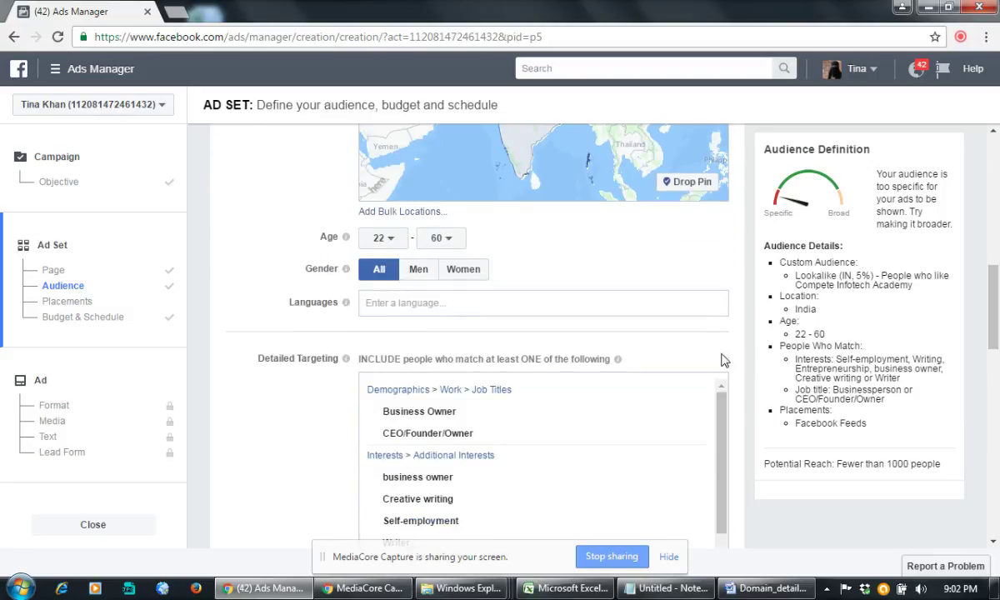
Step: Add English (All), Hindi and Bengali to the Languages field
left_click(546, 307)
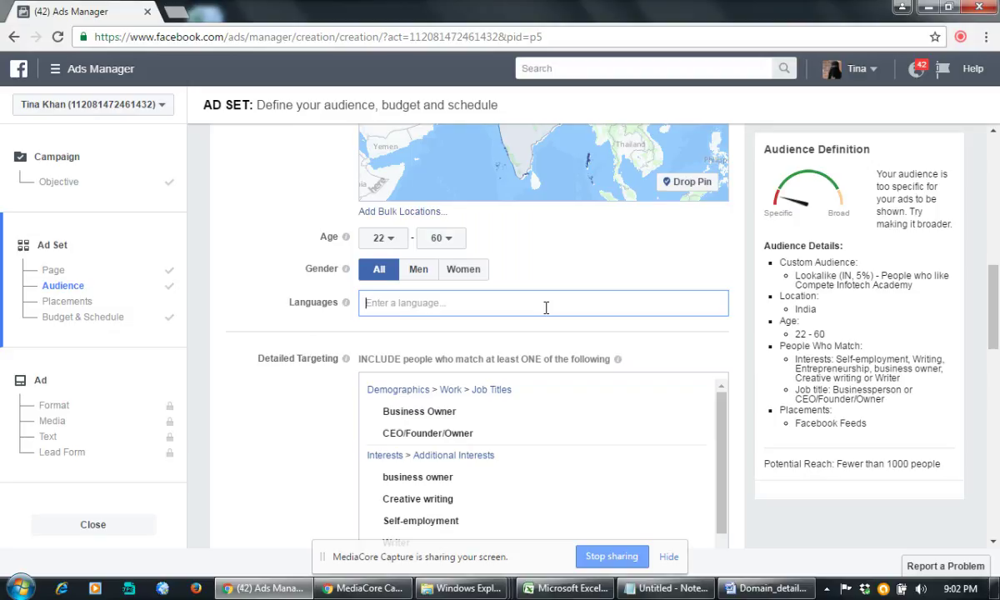
type("e")
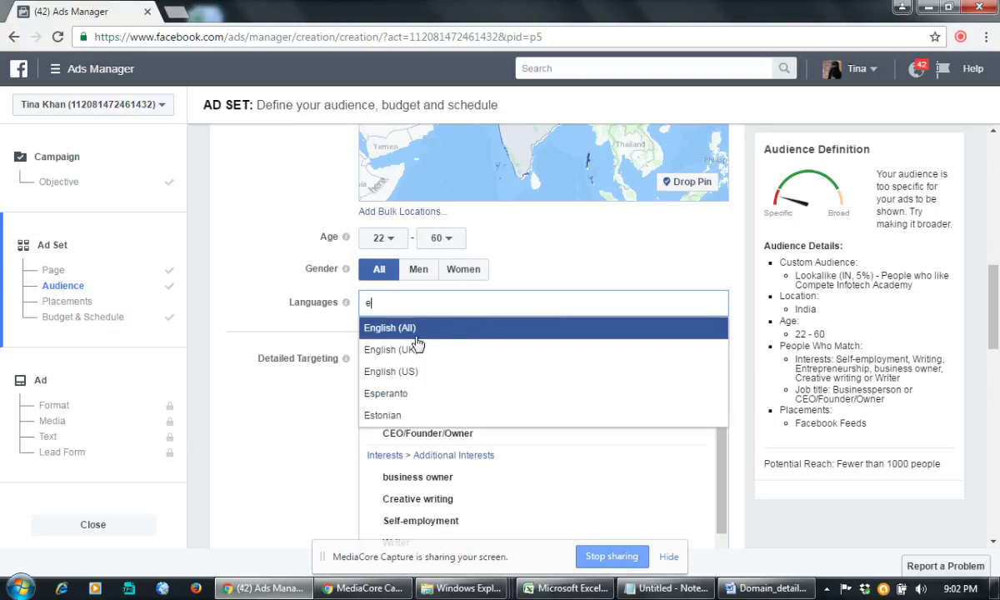
key("Return")
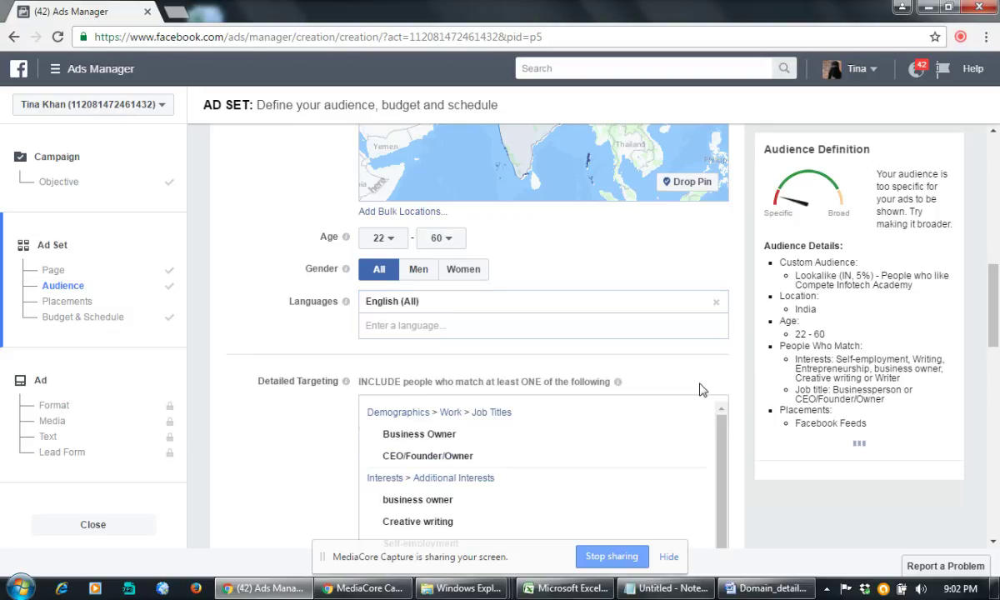
left_click(430, 325)
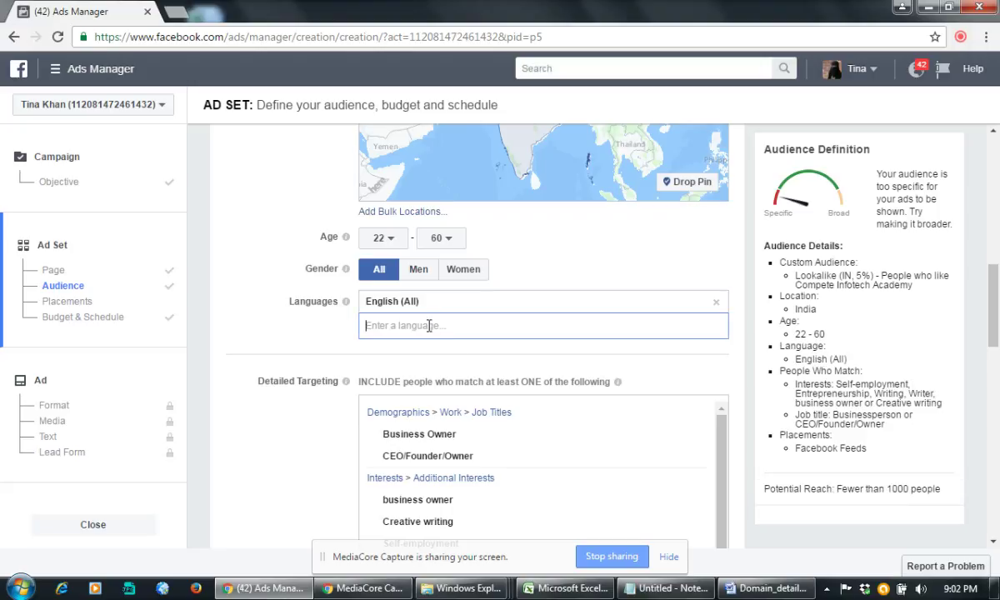
type("hindi")
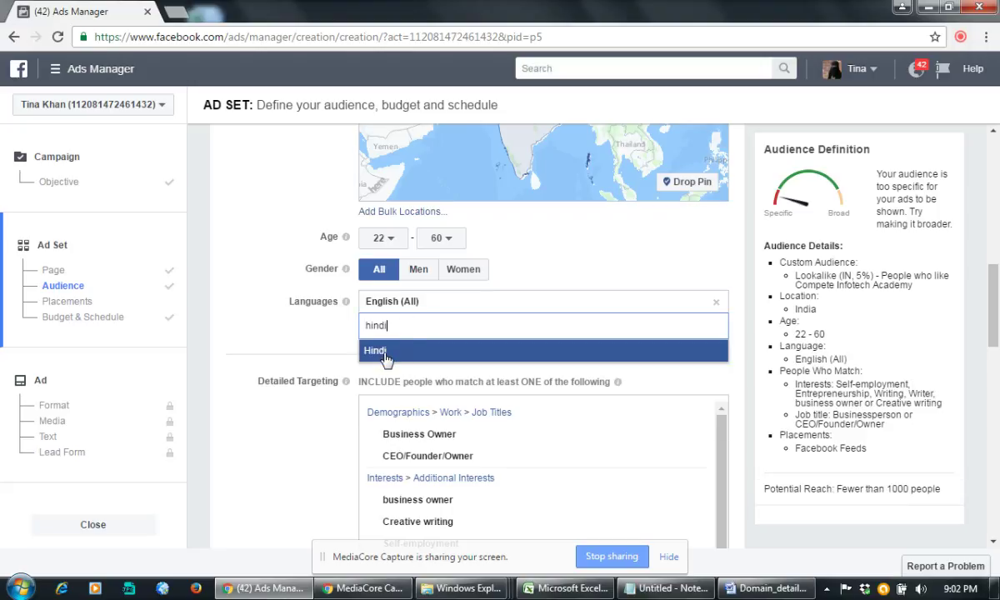
left_click(385, 357)
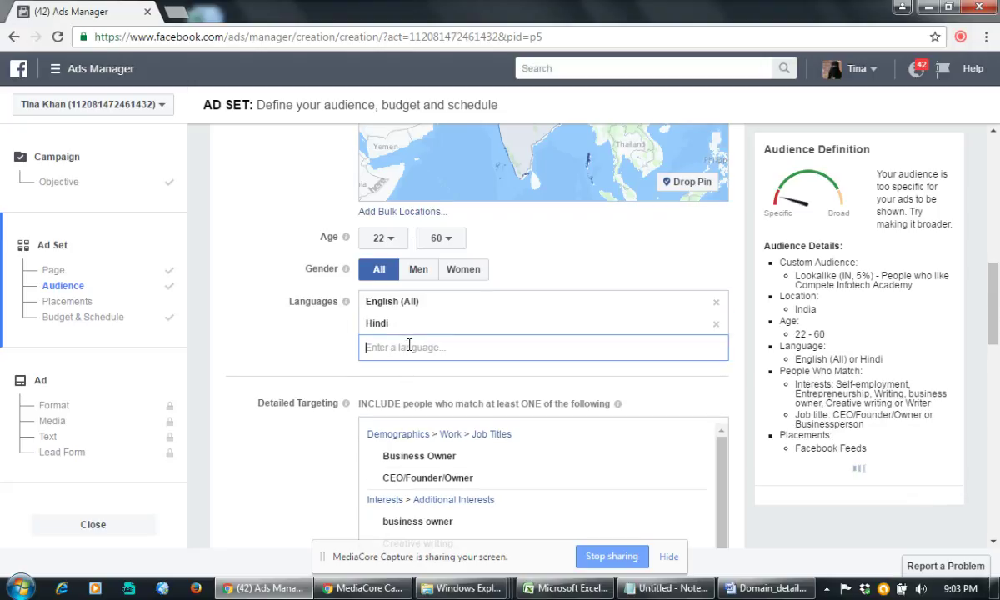
type("bengali")
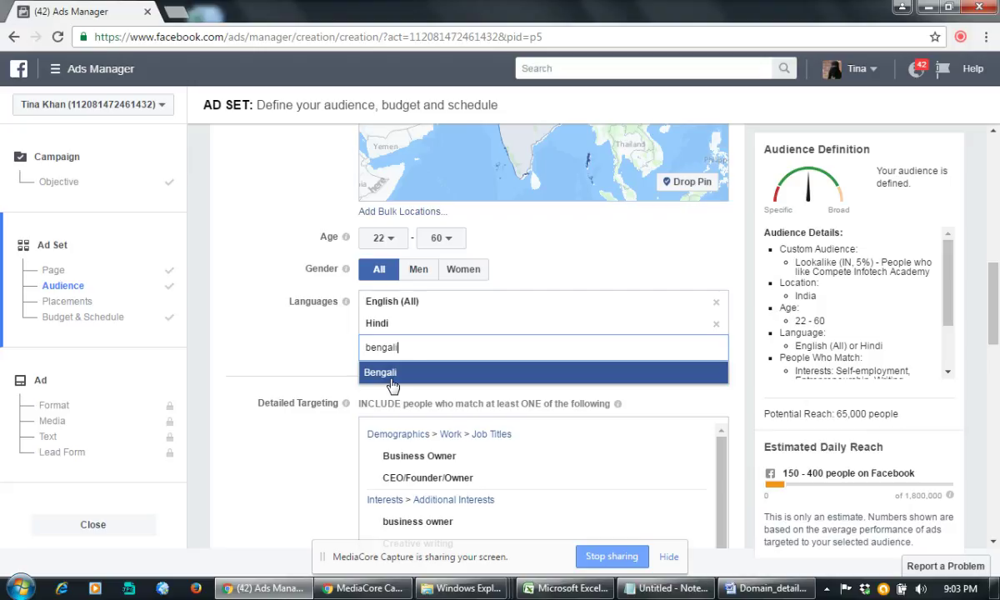
left_click(388, 375)
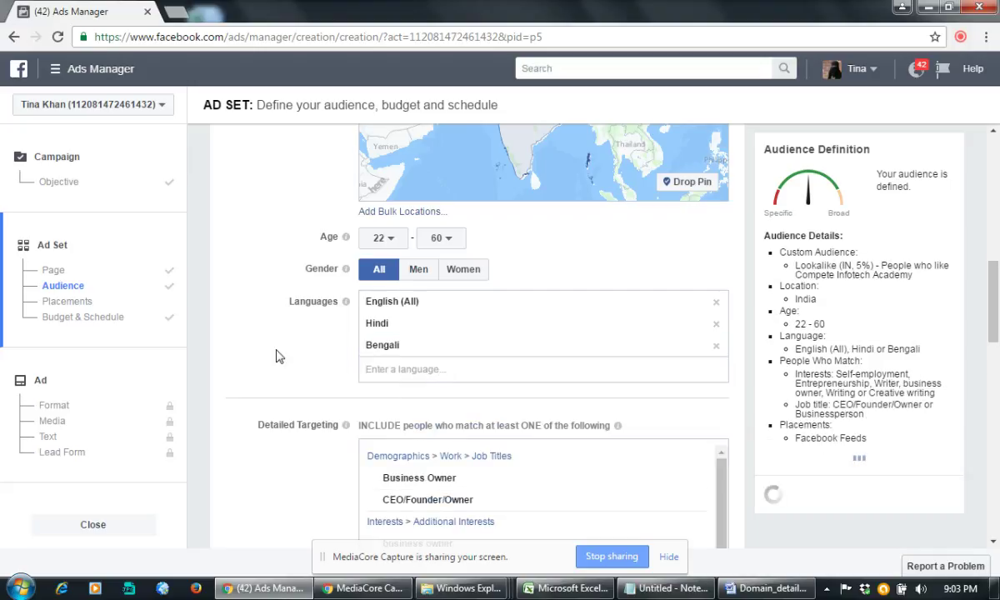
scroll(278, 352, "down", 8)
scroll(277, 352, "down", 5)
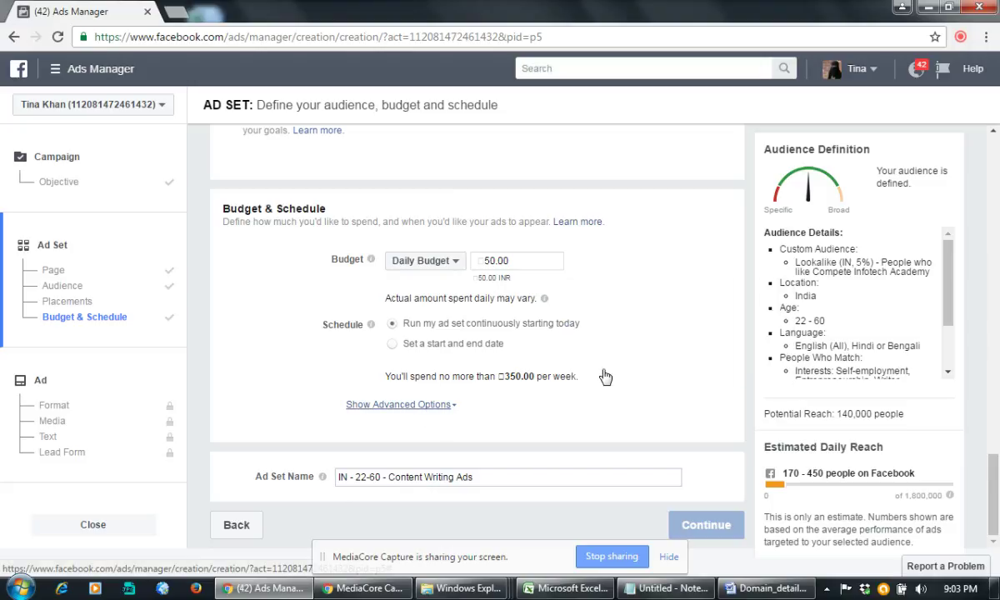
Step: Save the current audience under its suggested name
scroll(606, 376, "down", 3)
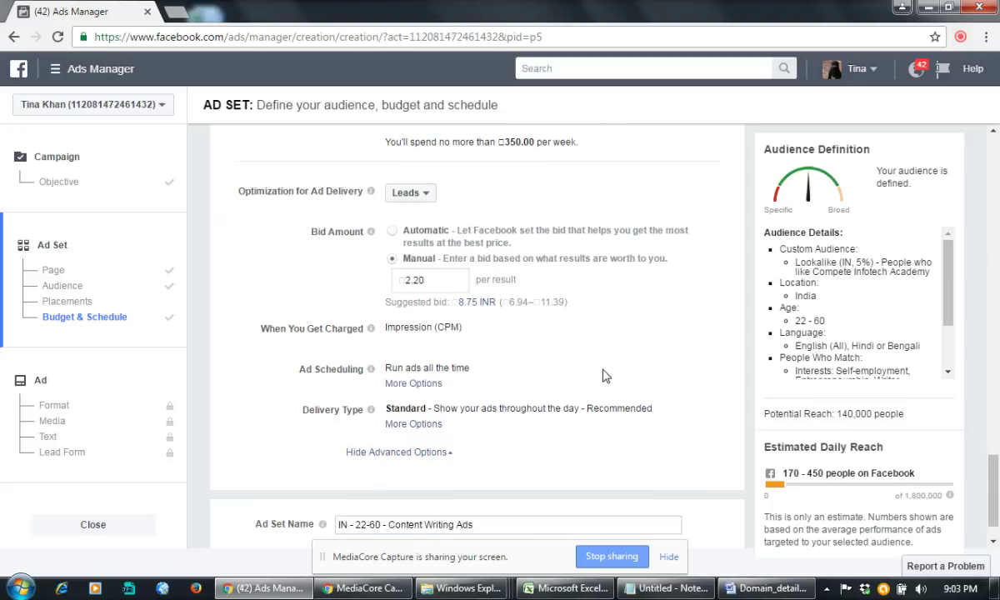
scroll(606, 376, "down", 1)
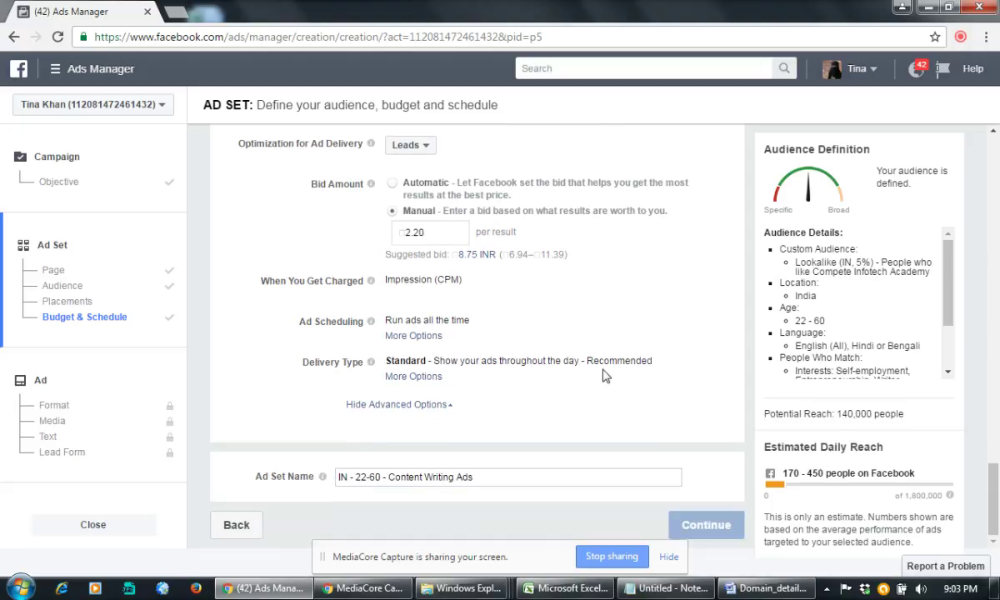
scroll(606, 375, "up", 10)
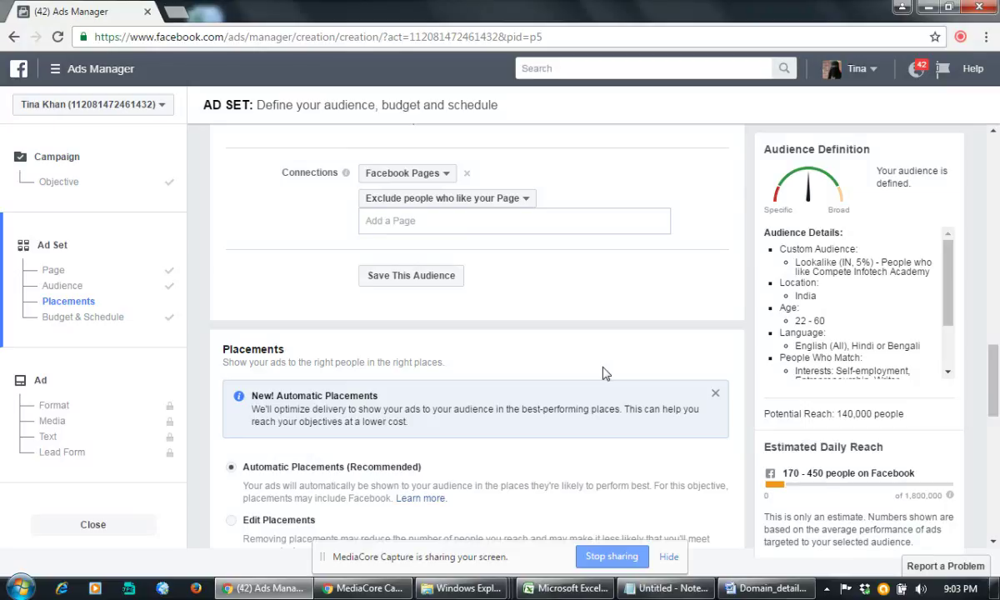
scroll(606, 374, "up", 2)
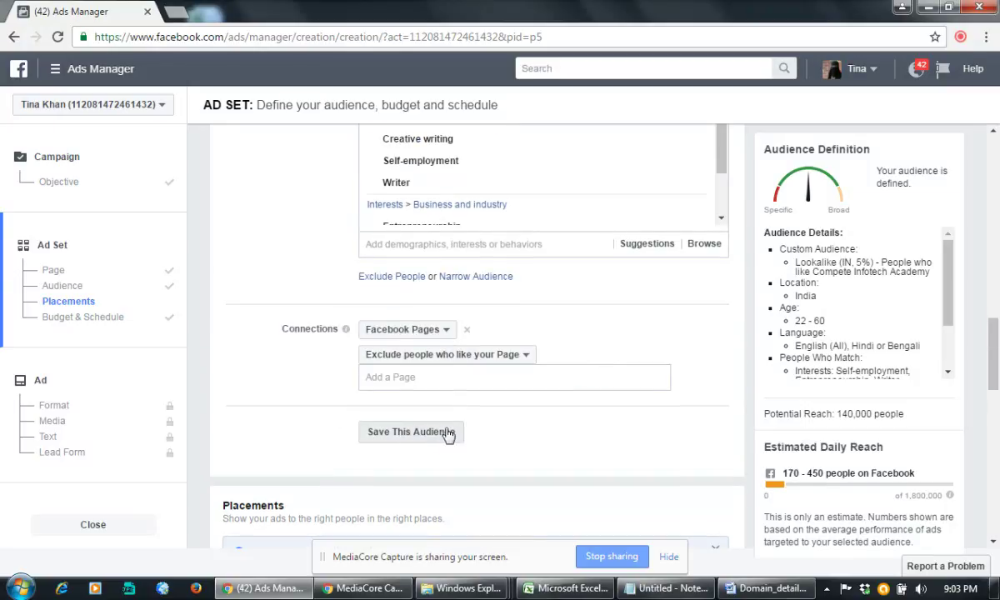
left_click(447, 432)
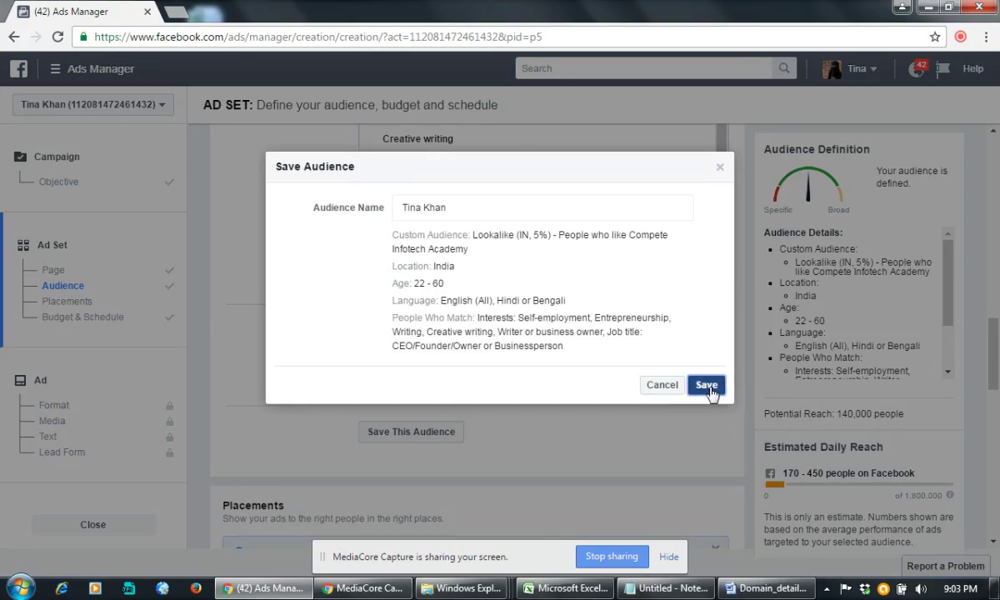
left_click(708, 389)
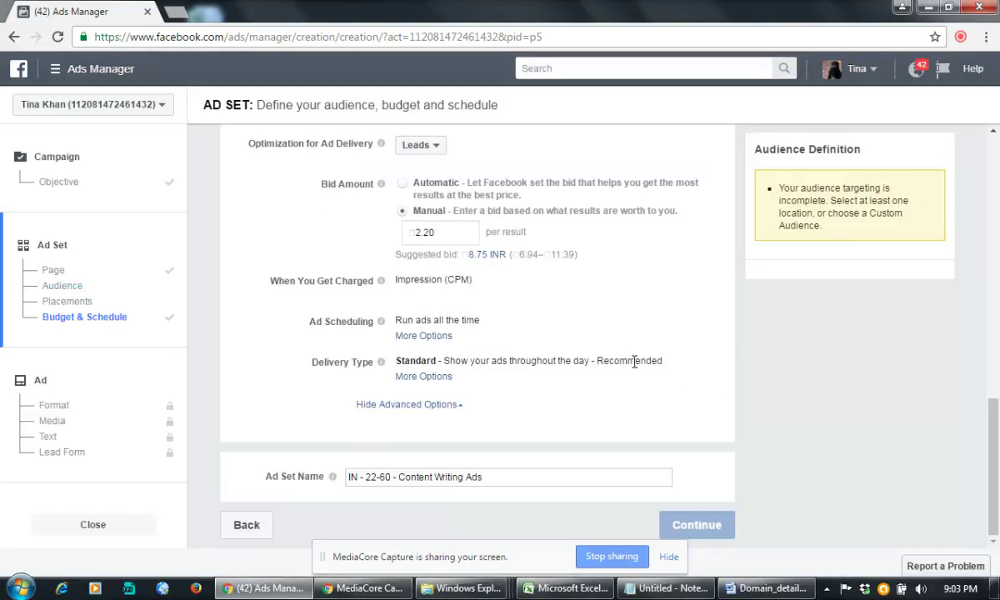
Step: Review the ad set settings, from the ad set name back up to the audience
scroll(625, 327, "up", 3)
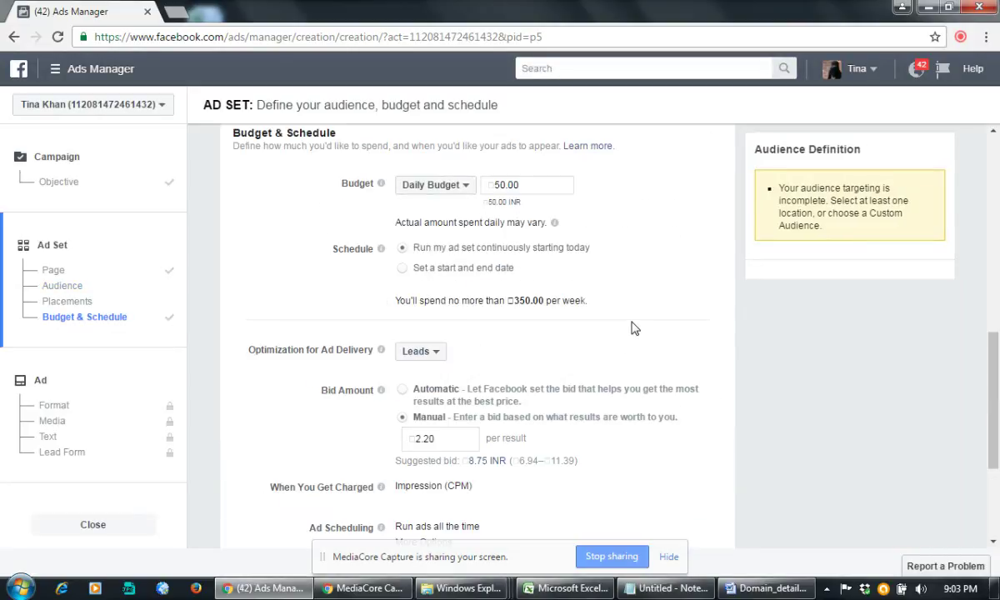
scroll(632, 329, "up", 5)
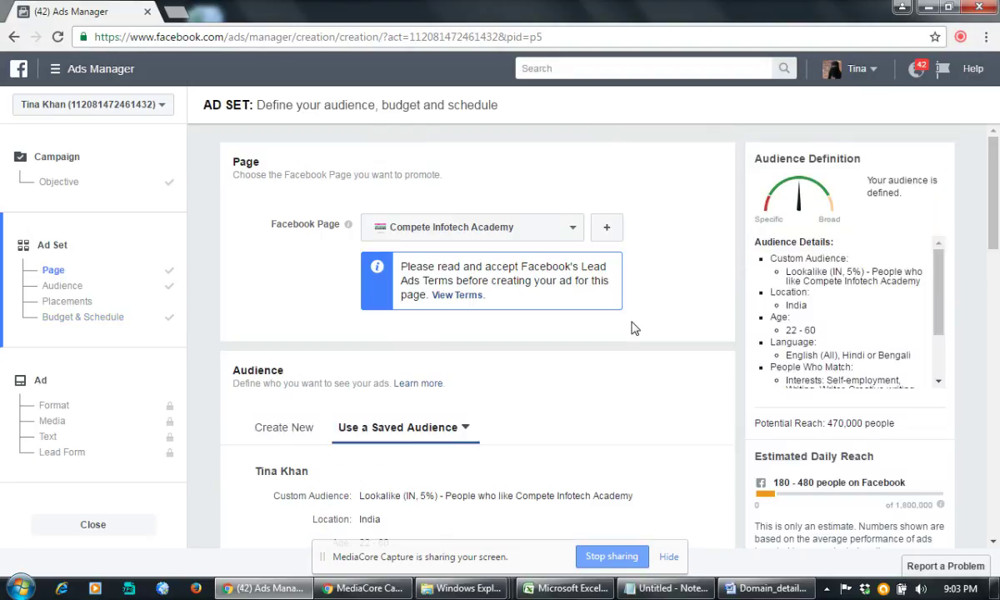
scroll(631, 328, "down", 15)
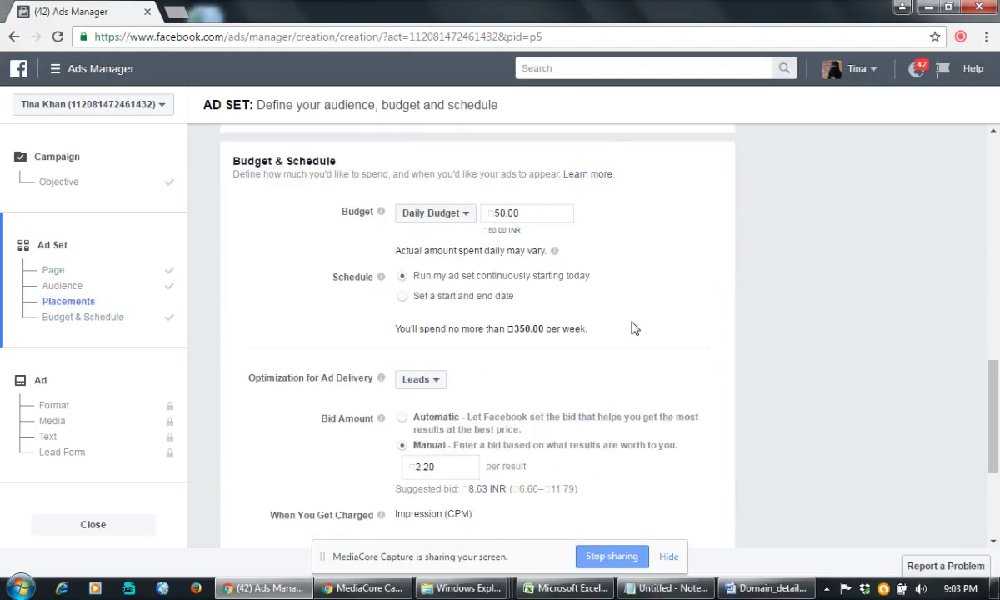
scroll(632, 329, "down", 1)
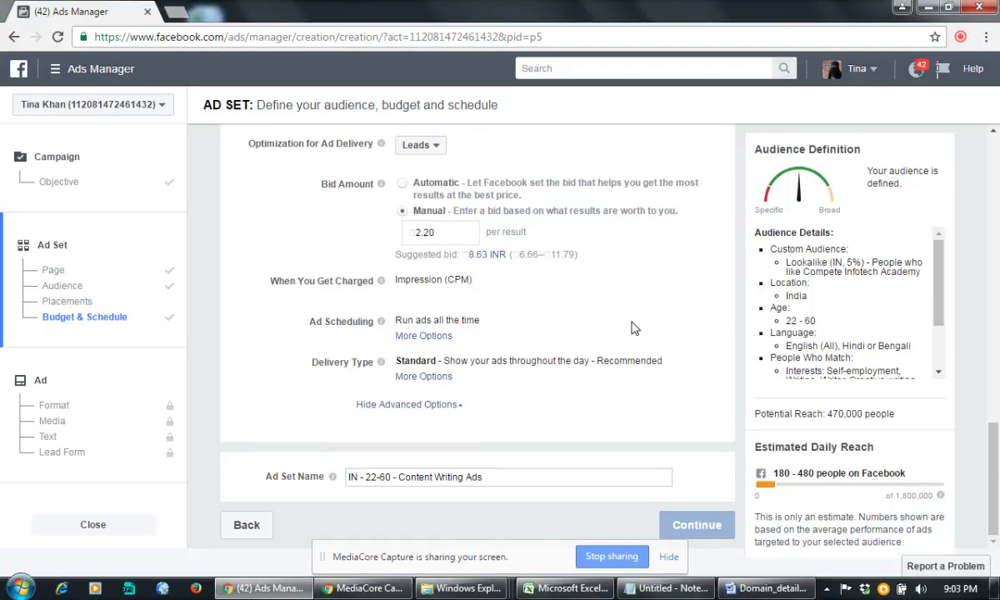
left_click(538, 479)
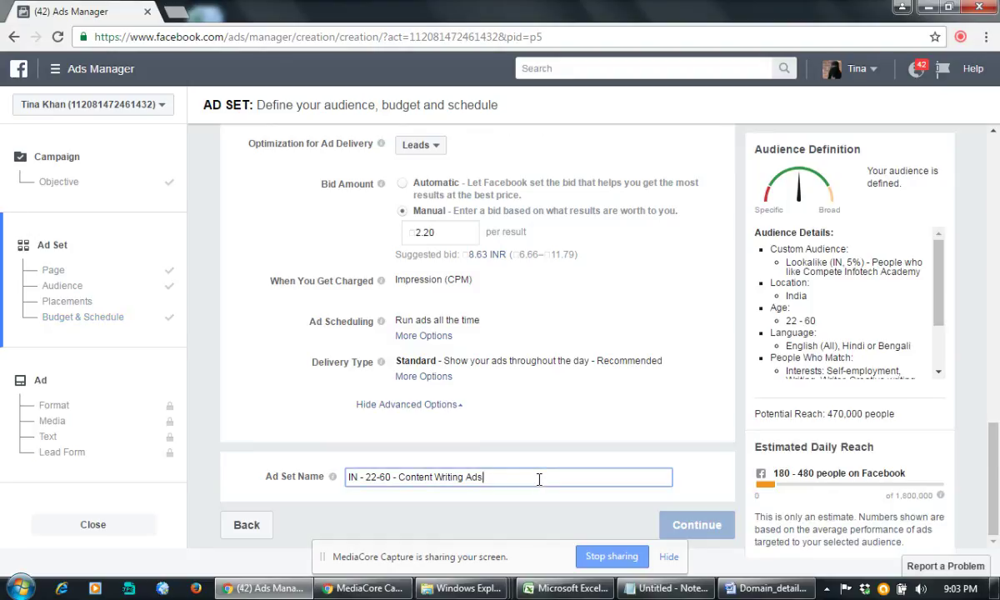
scroll(562, 329, "up", 1)
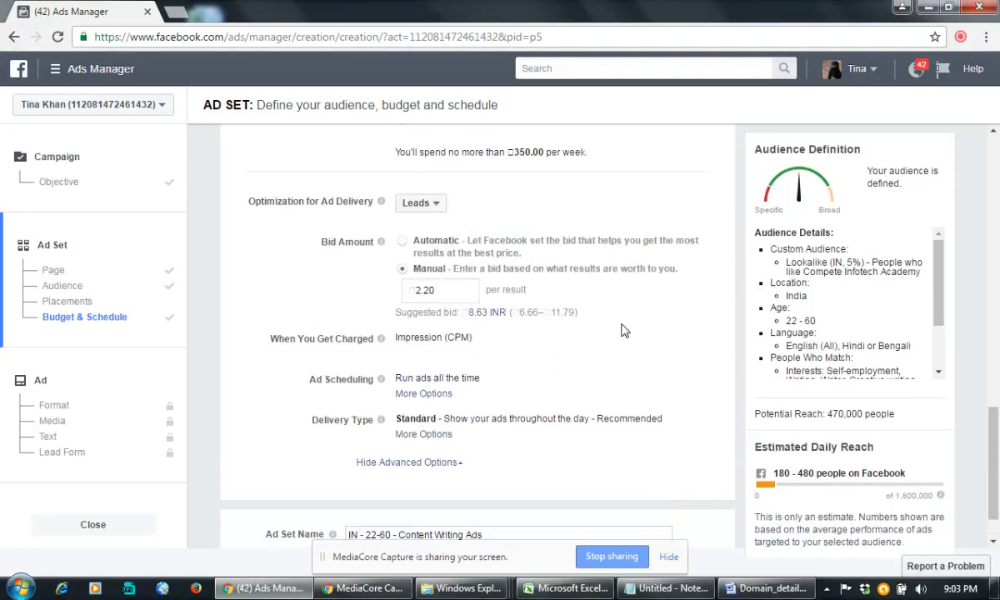
scroll(621, 330, "up", 2)
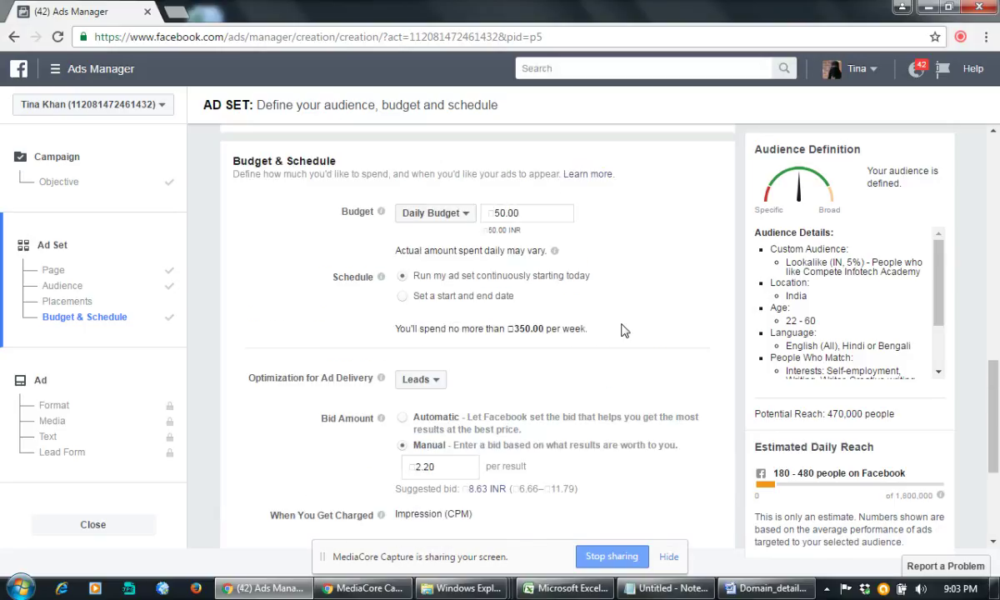
scroll(621, 331, "up", 5)
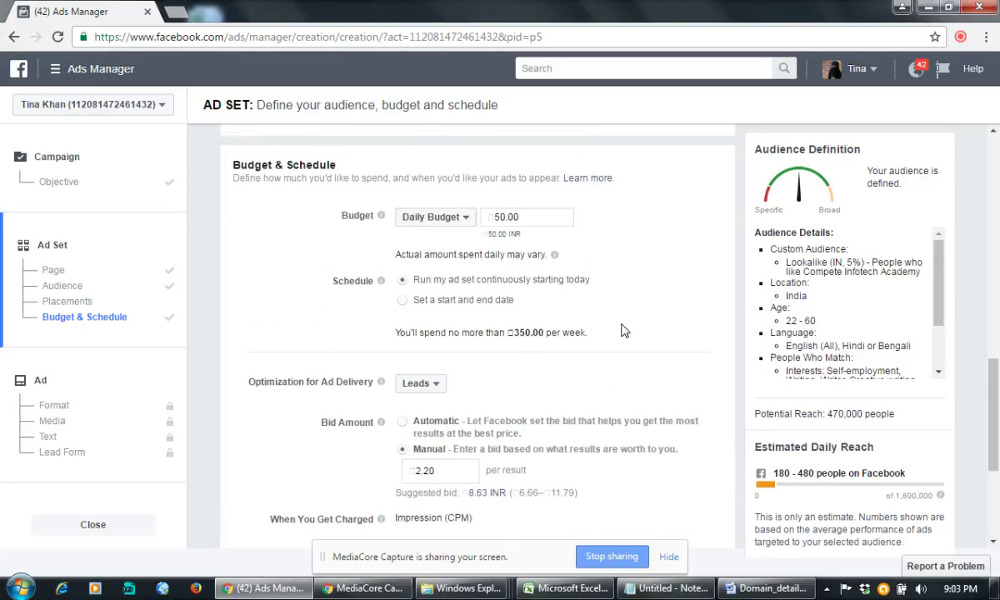
scroll(621, 331, "up", 1)
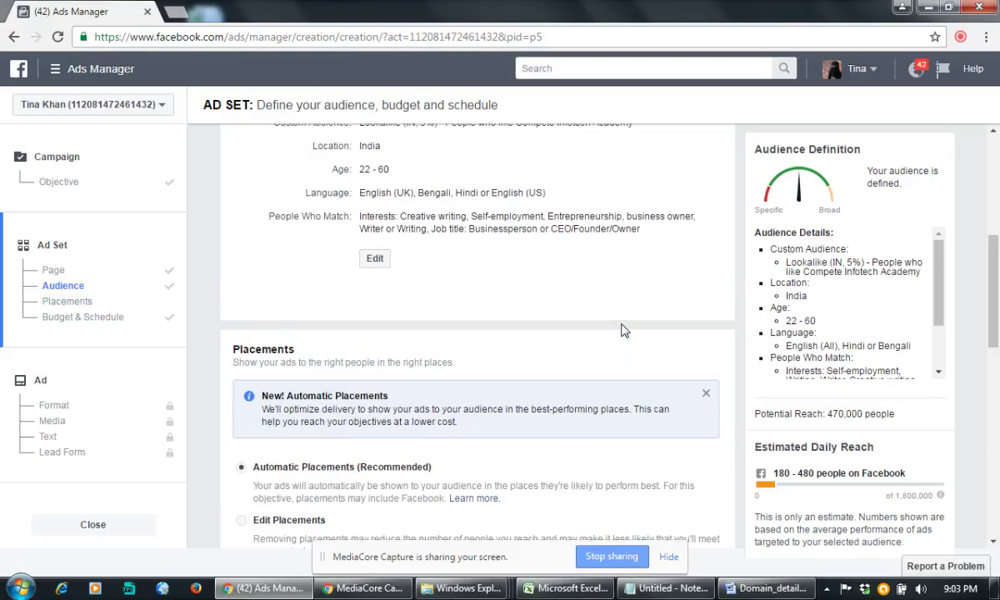
scroll(620, 331, "up", 3)
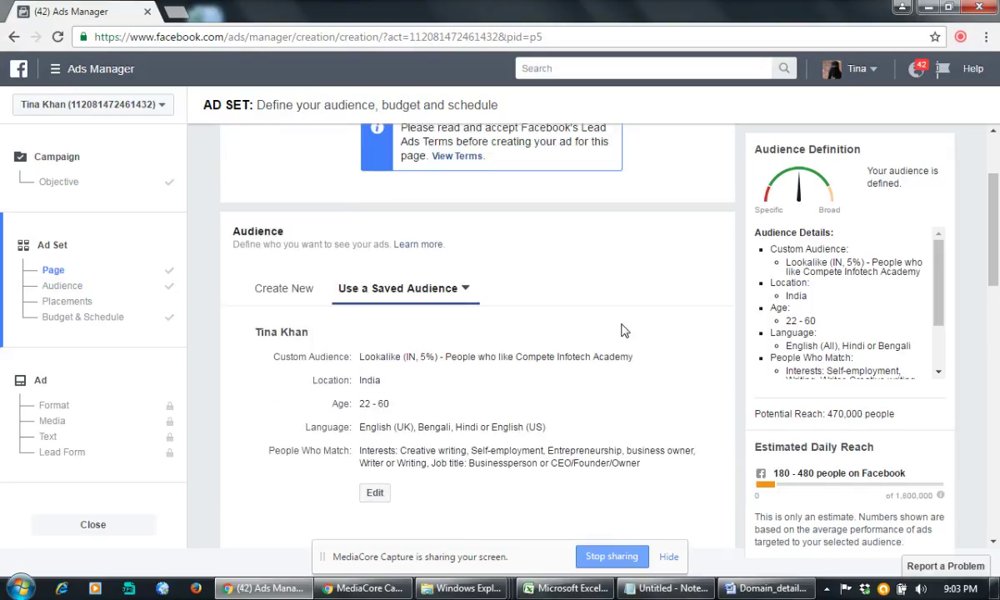
scroll(620, 331, "up", 2)
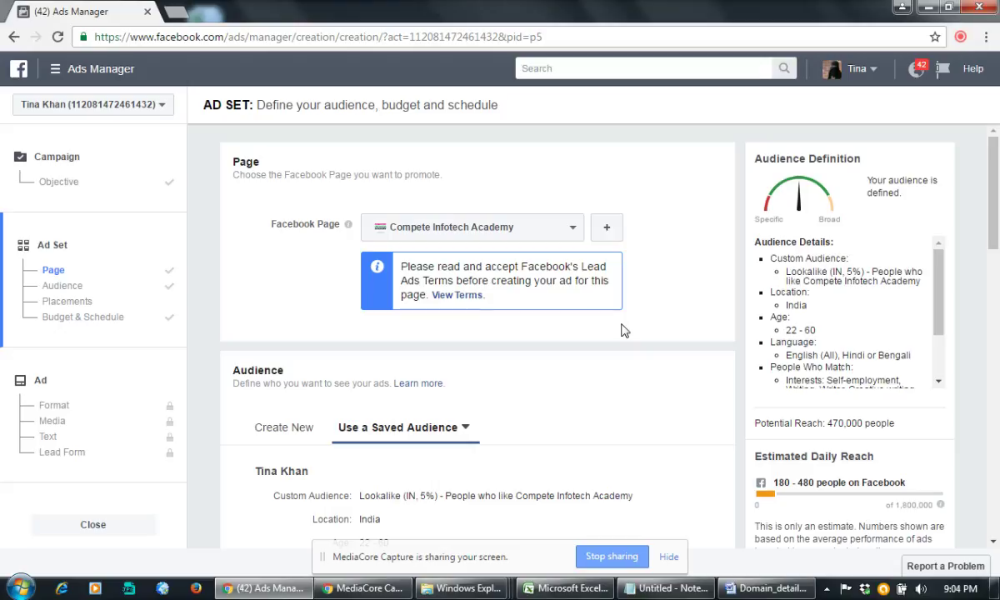
Step: Agree to the Lead Ads Terms and Conditions and continue to the ad's Format step
left_click(462, 296)
scroll(647, 334, "down", 5)
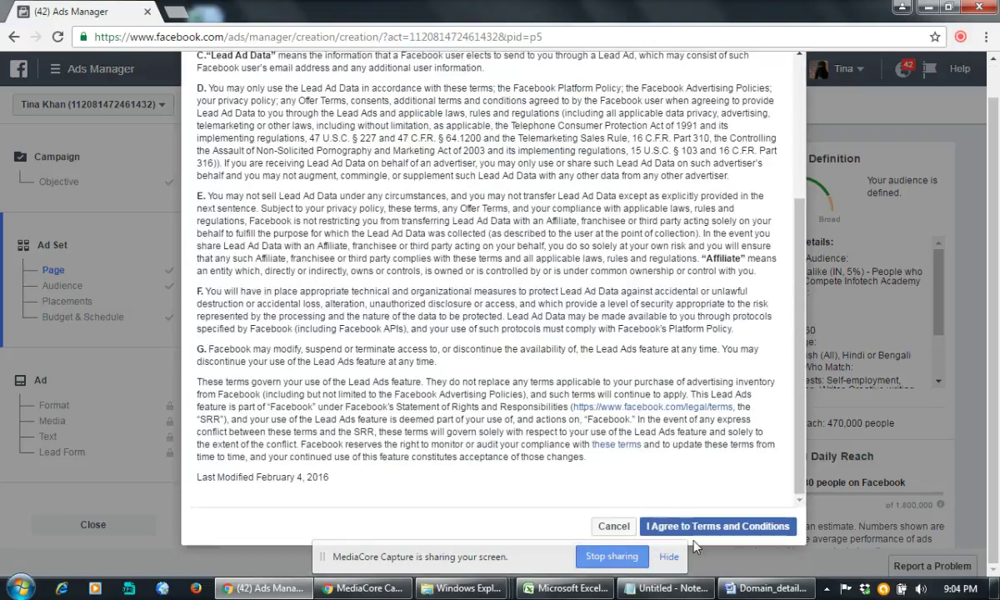
left_click(696, 527)
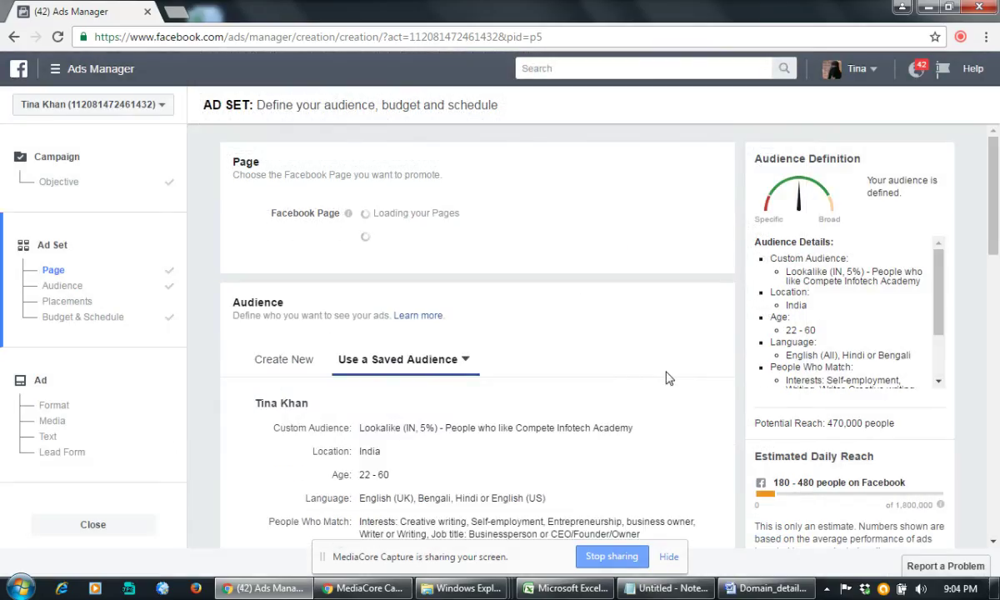
scroll(666, 379, "down", 15)
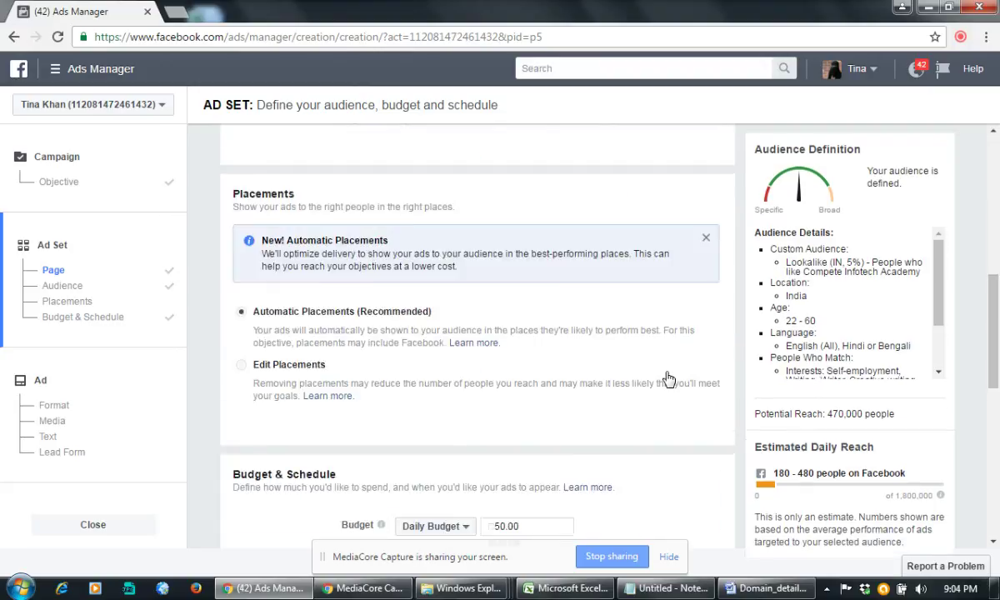
left_click(693, 526)
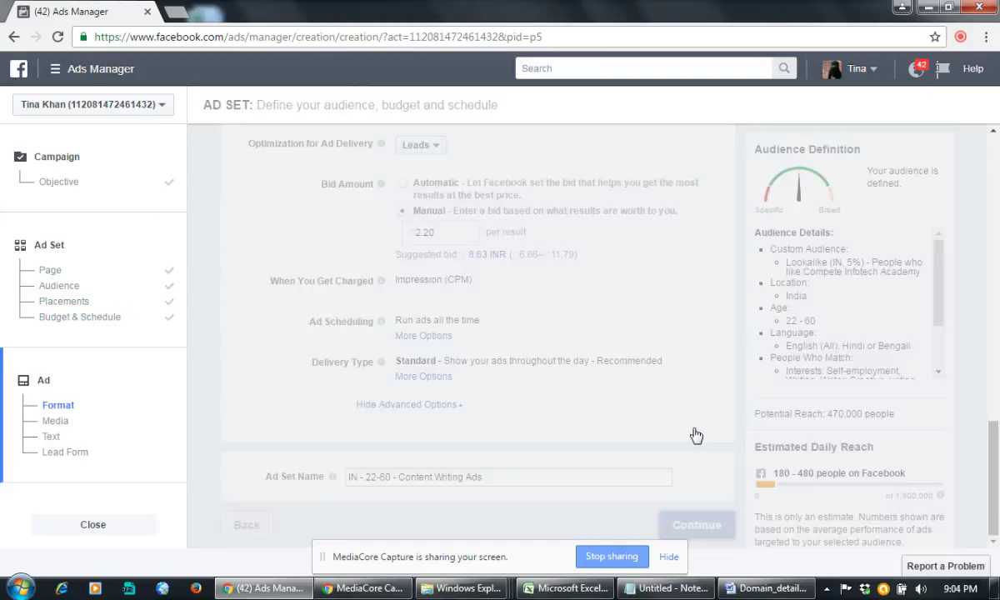
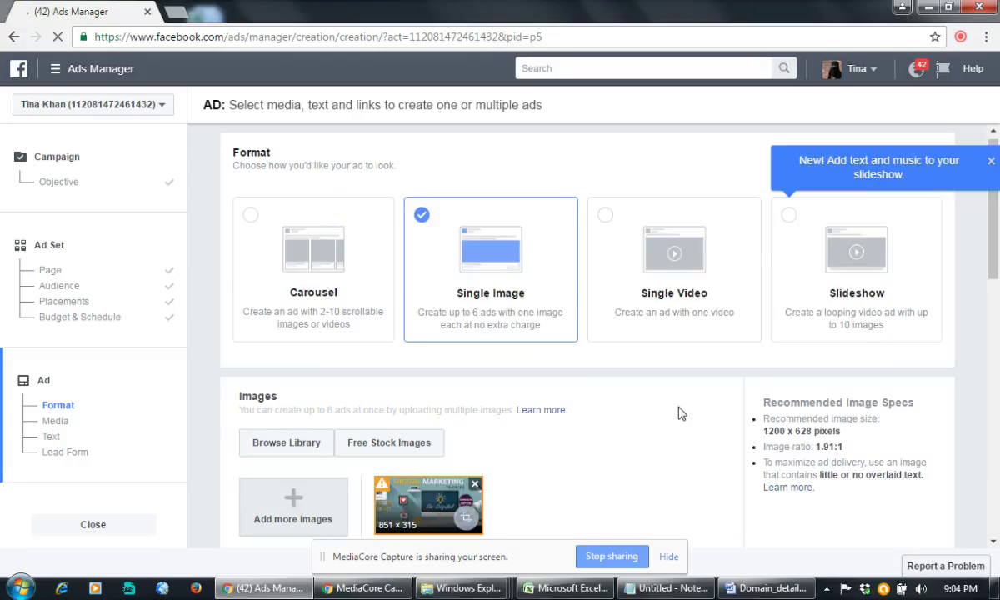
Step: Scroll the ad setup and open the file picker from the Images section's Add more images tile
scroll(583, 415, "down", 2)
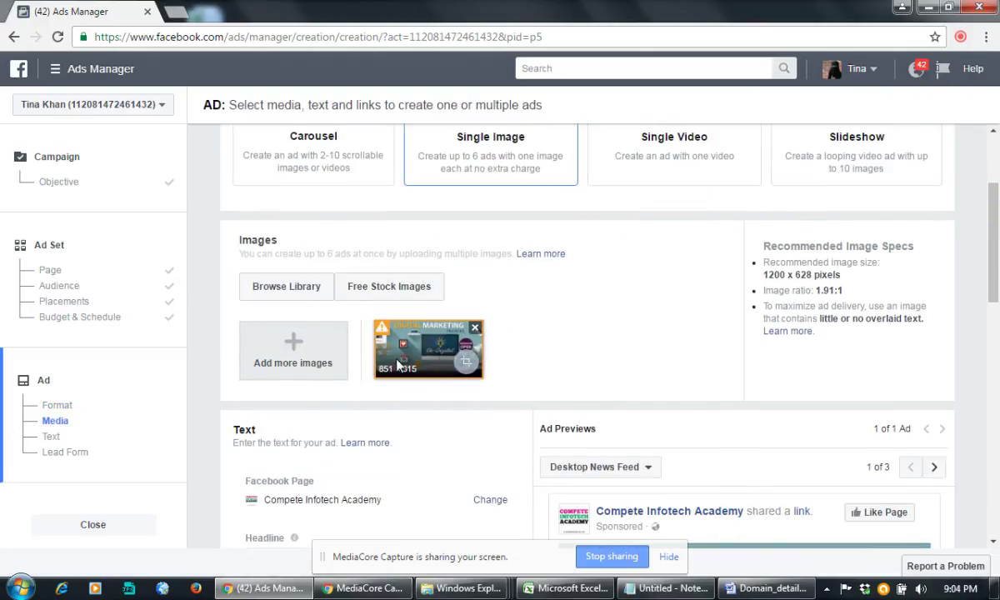
scroll(583, 350, "up", 2)
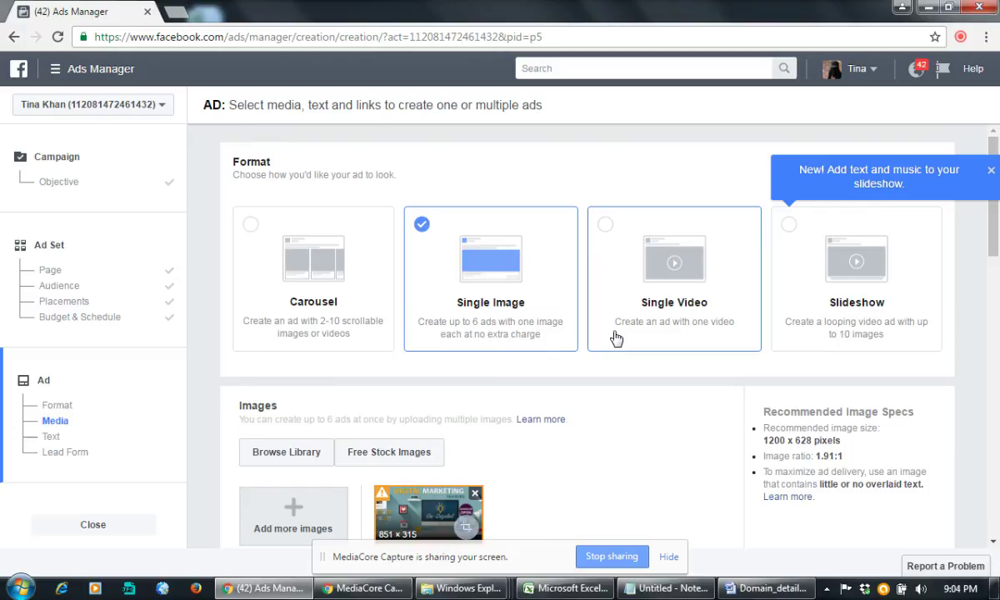
scroll(616, 337, "down", 2)
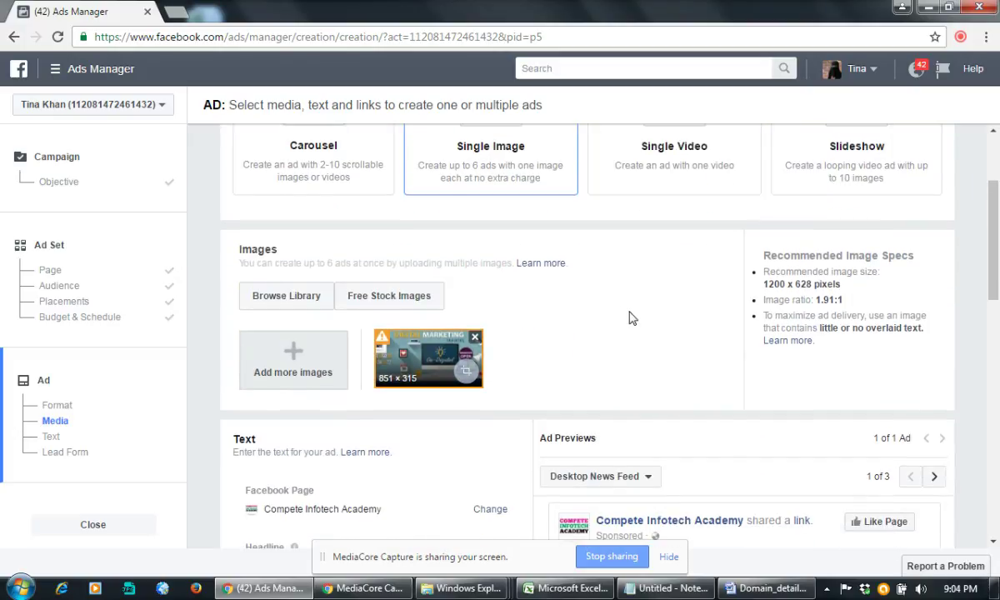
scroll(624, 317, "down", 3)
scroll(620, 313, "down", 2)
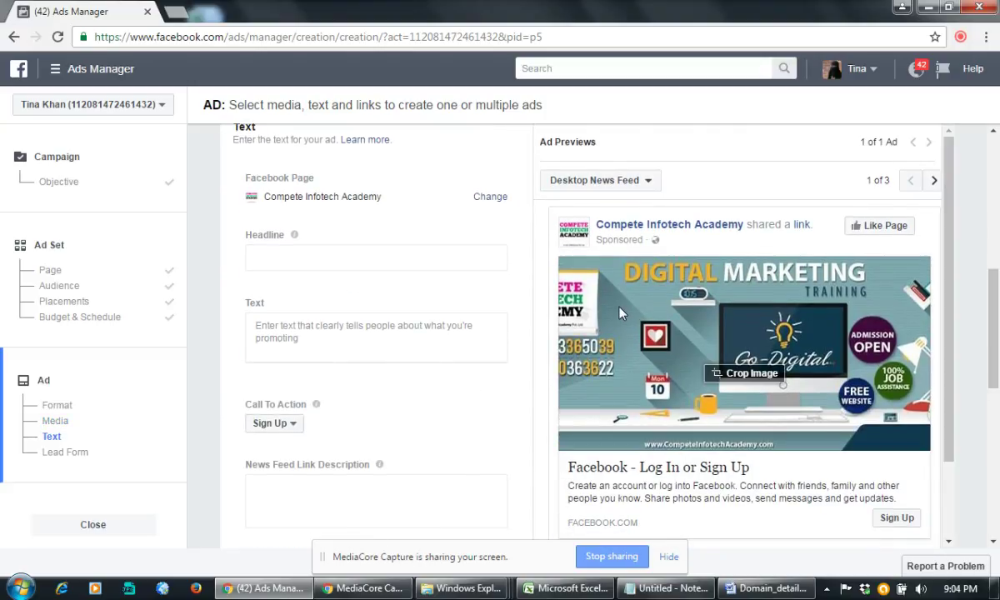
scroll(620, 313, "up", 2)
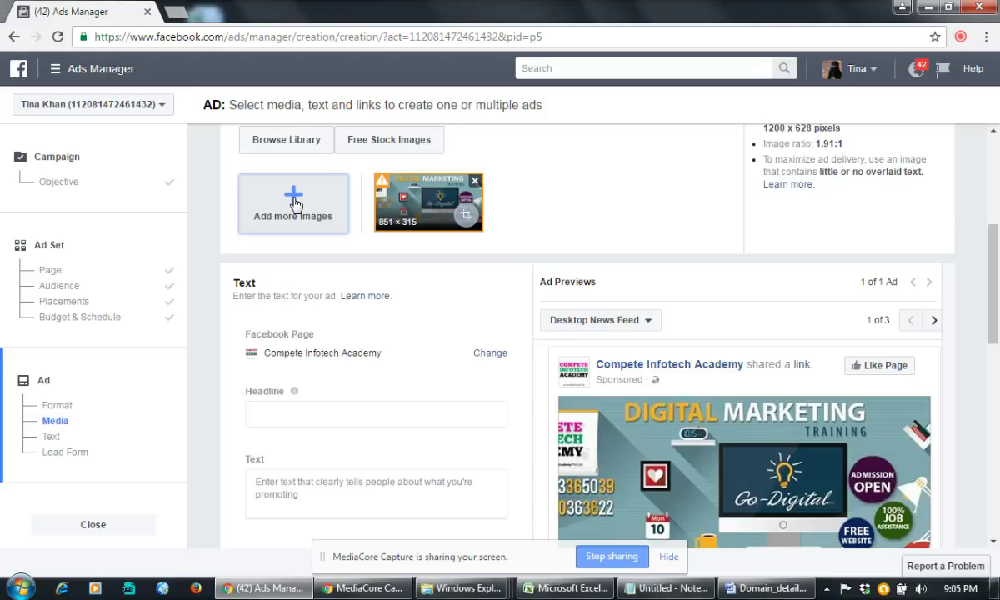
left_click(295, 204)
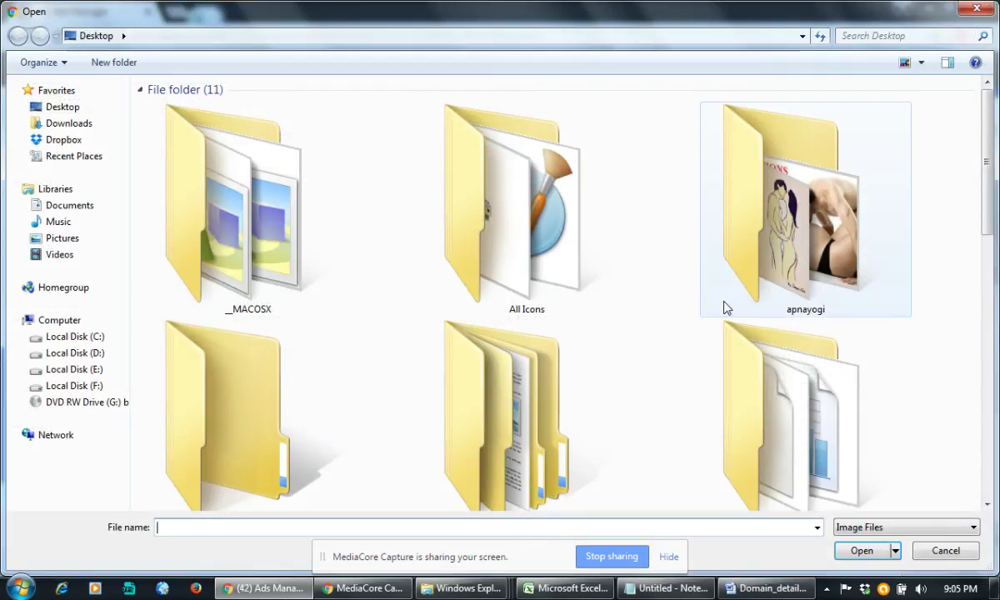
Step: Browse to Local Disk (F:) > All CIA Banners upto 07.05.2015 > Content Writing
left_click(94, 352)
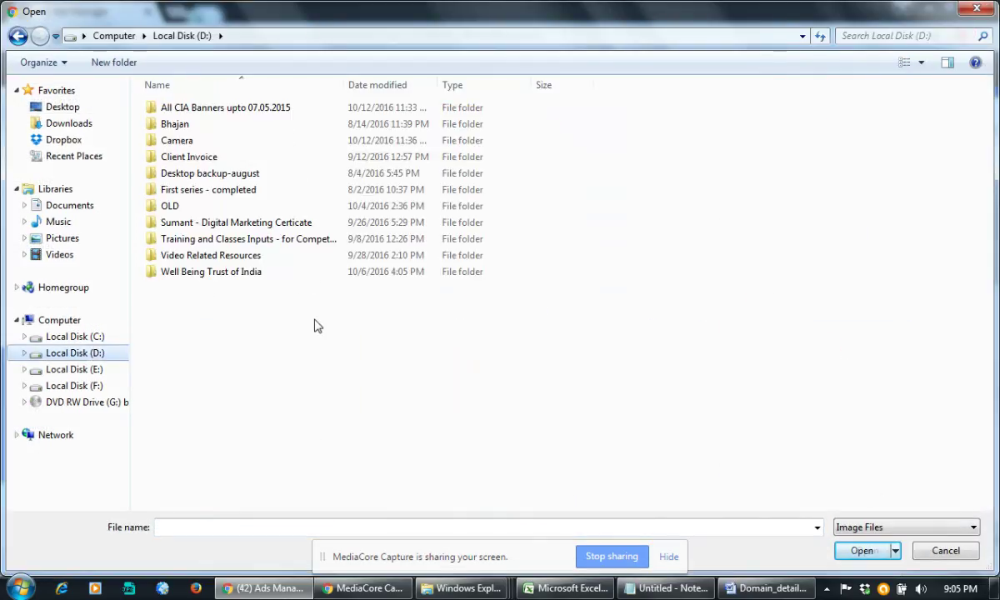
left_click(87, 387)
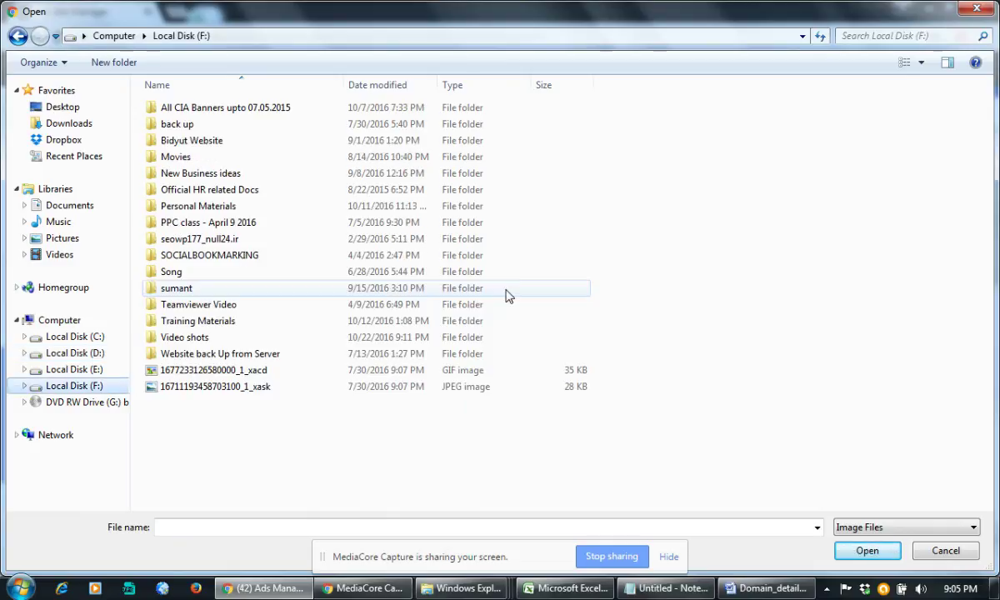
double_click(198, 108)
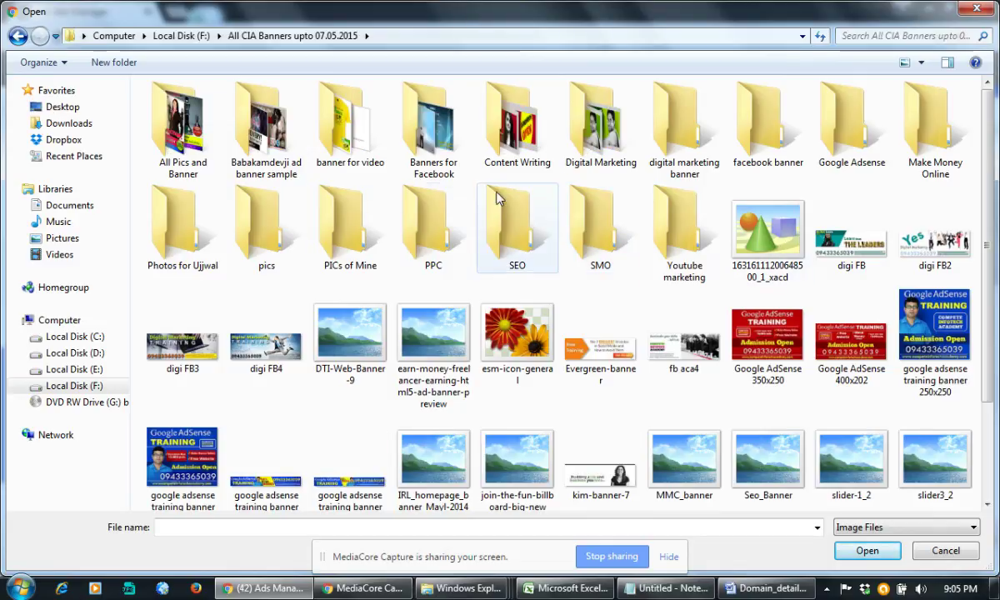
double_click(518, 147)
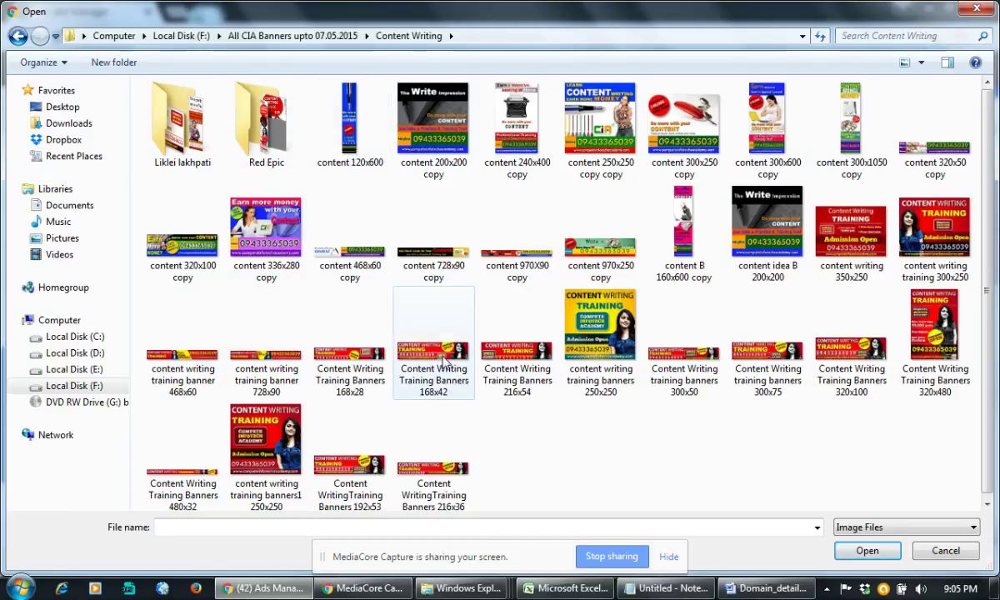
Step: Compare the Content Writing banner thumbnails and settle on the 300x75 training banner
left_click(504, 373)
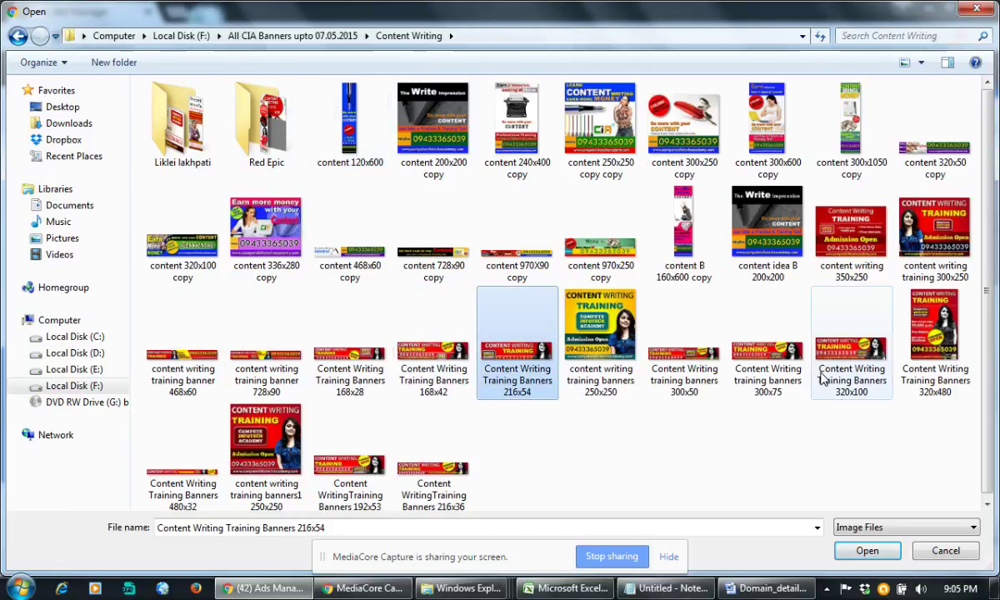
left_click(853, 375)
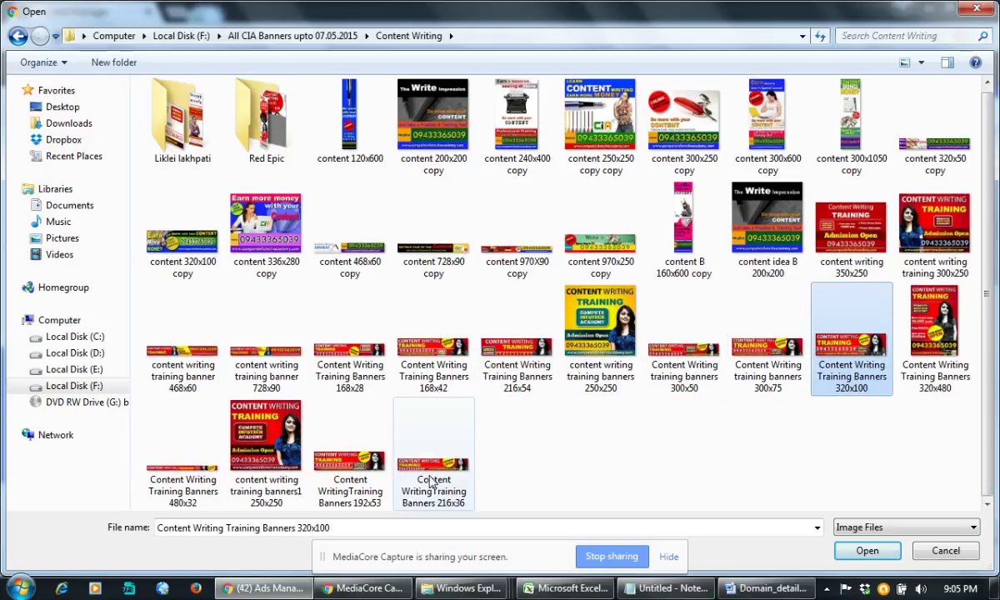
left_click(406, 454)
left_click(239, 462)
left_click(361, 485)
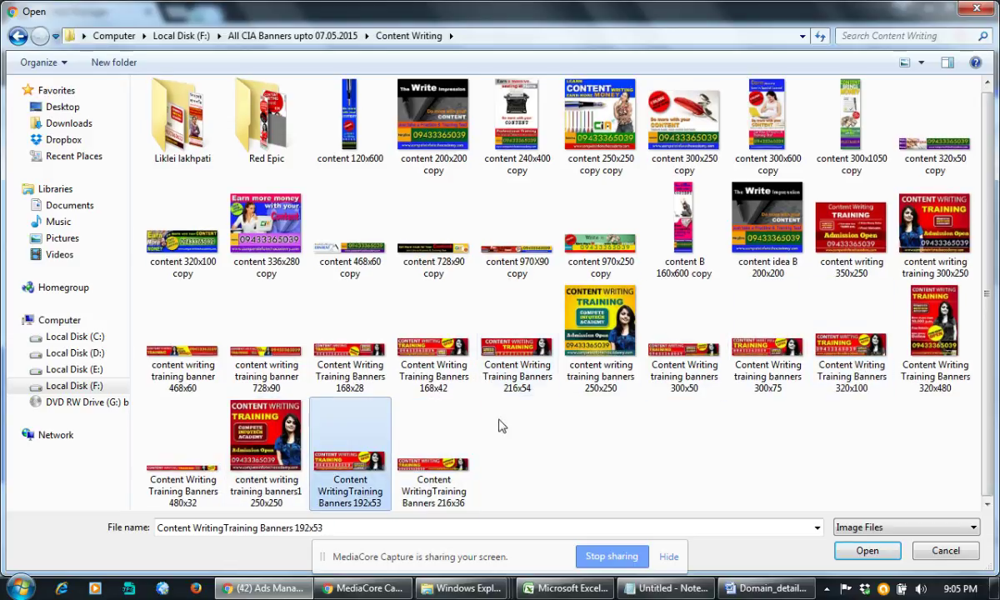
left_click(421, 367)
left_click(346, 354)
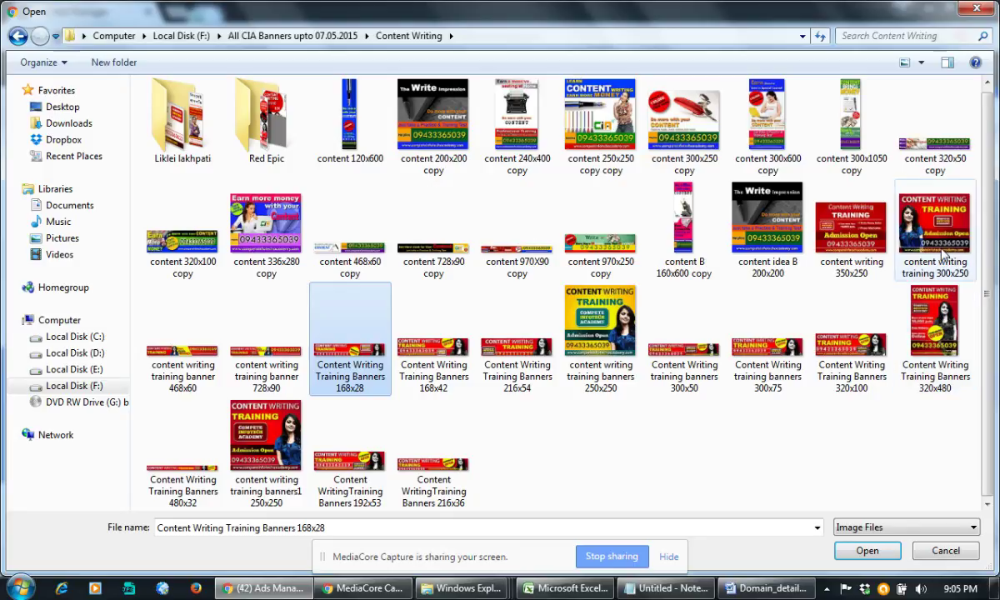
left_click(900, 251)
left_click(933, 329)
left_click(842, 373)
left_click(775, 355)
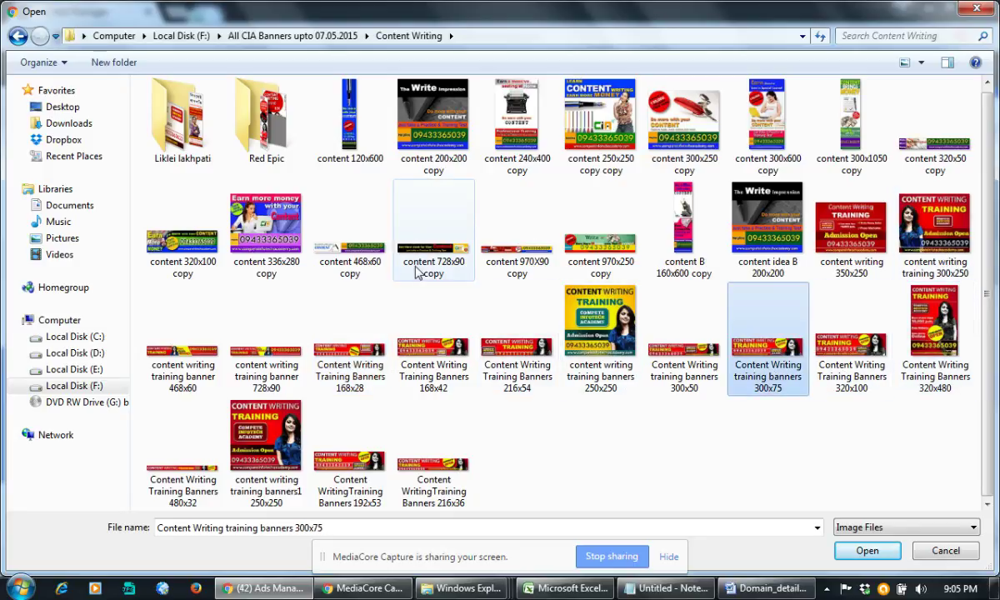
left_click(492, 244)
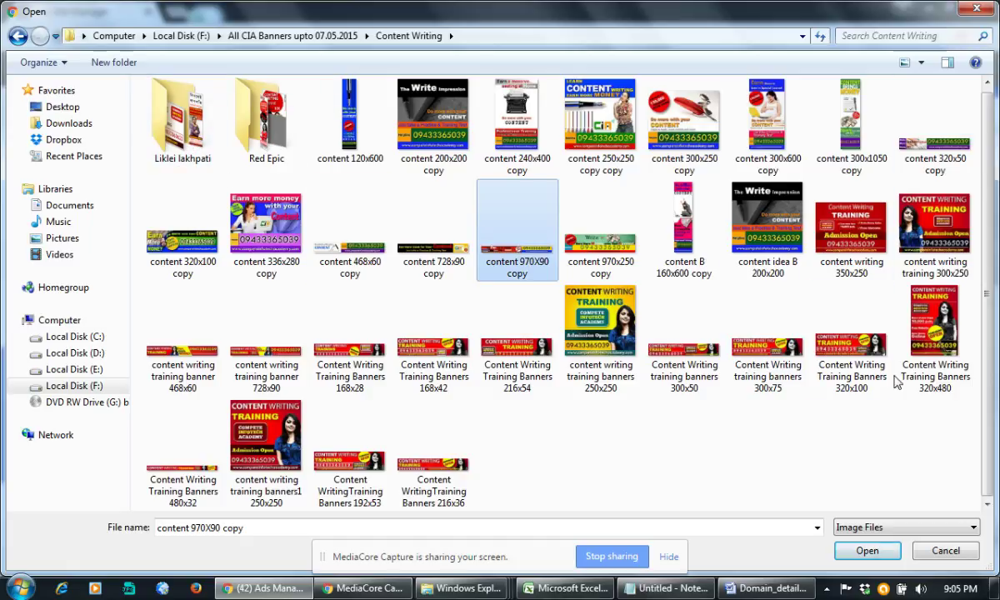
left_click(825, 346)
left_click(912, 350)
left_click(940, 251)
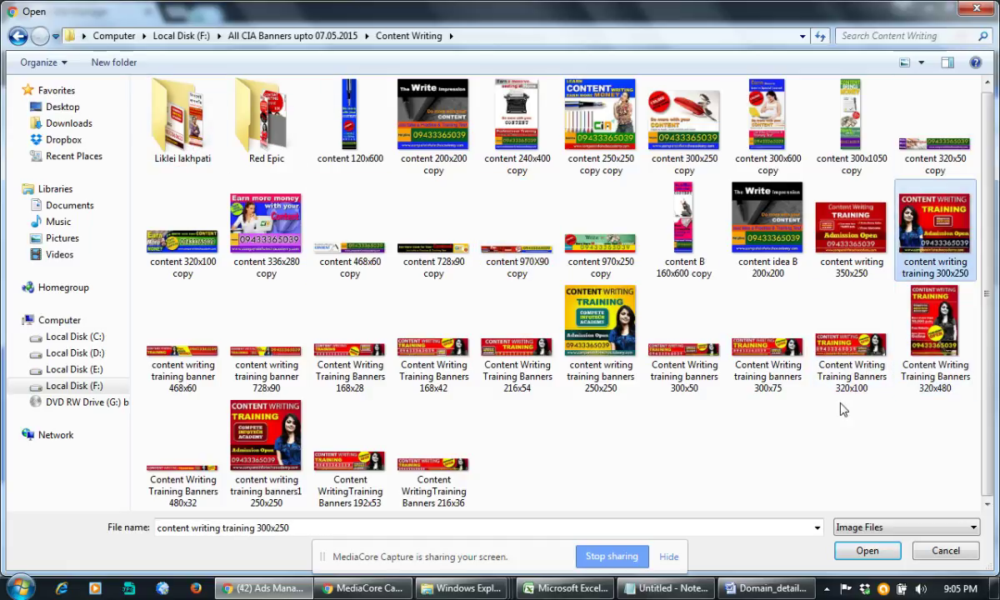
left_click(433, 471)
left_click(350, 487)
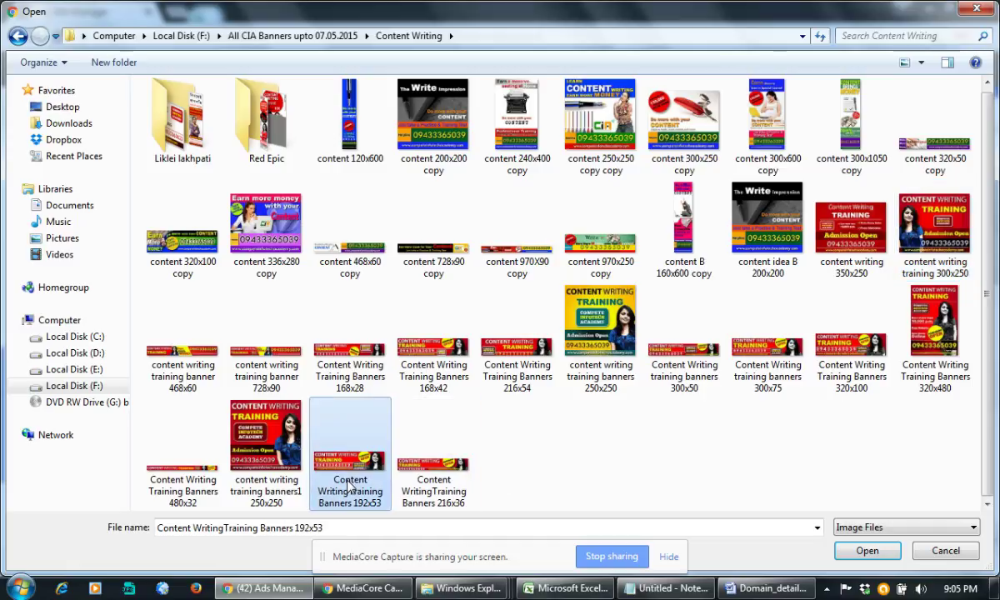
left_click(744, 350)
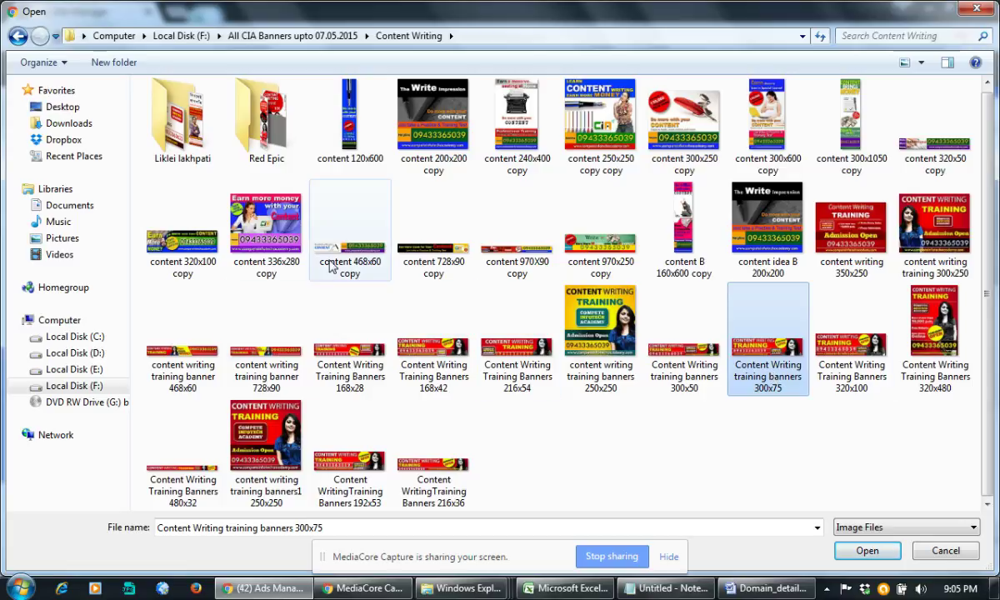
Step: Look inside the Liklei lakhpati and Mobile Ad banner folders, then return to All CIA Banners upto 07.05.2015
double_click(185, 129)
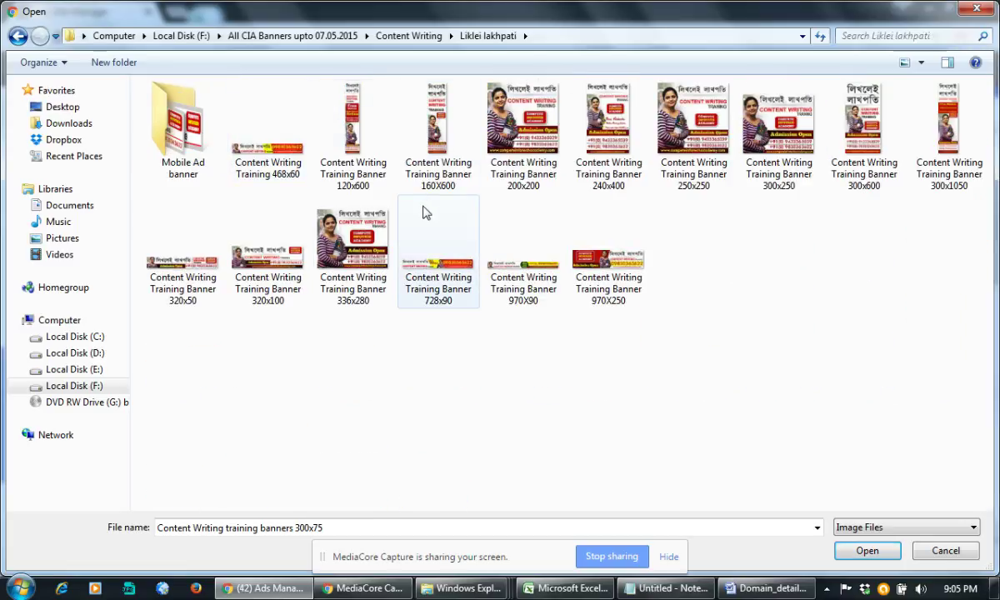
double_click(183, 133)
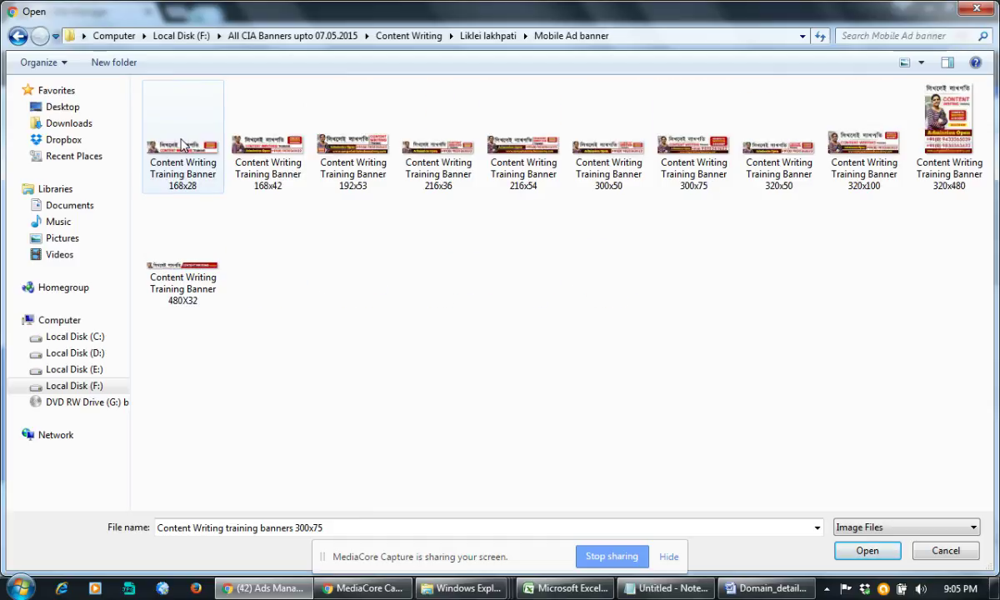
left_click(386, 38)
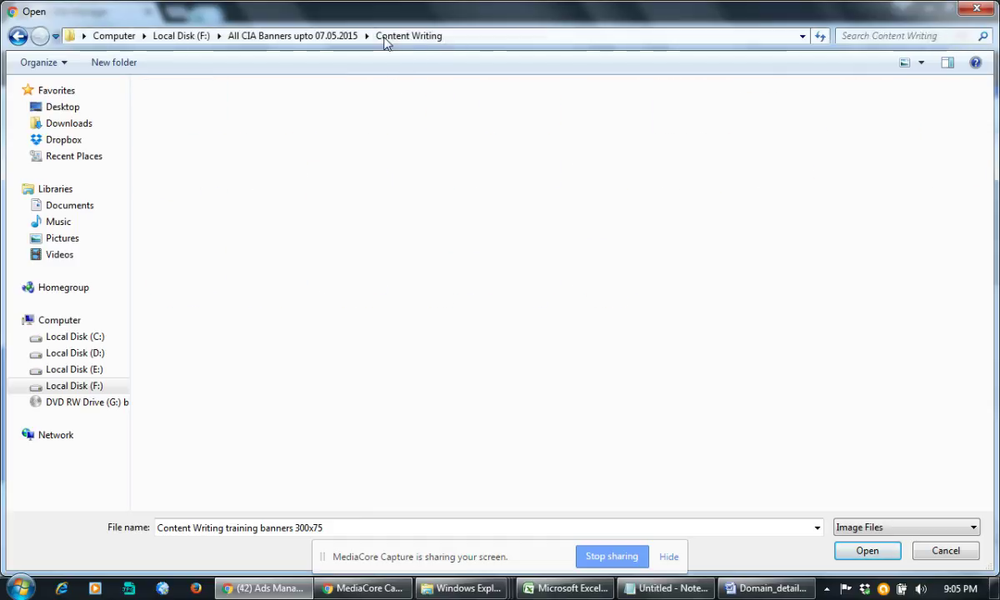
left_click(290, 36)
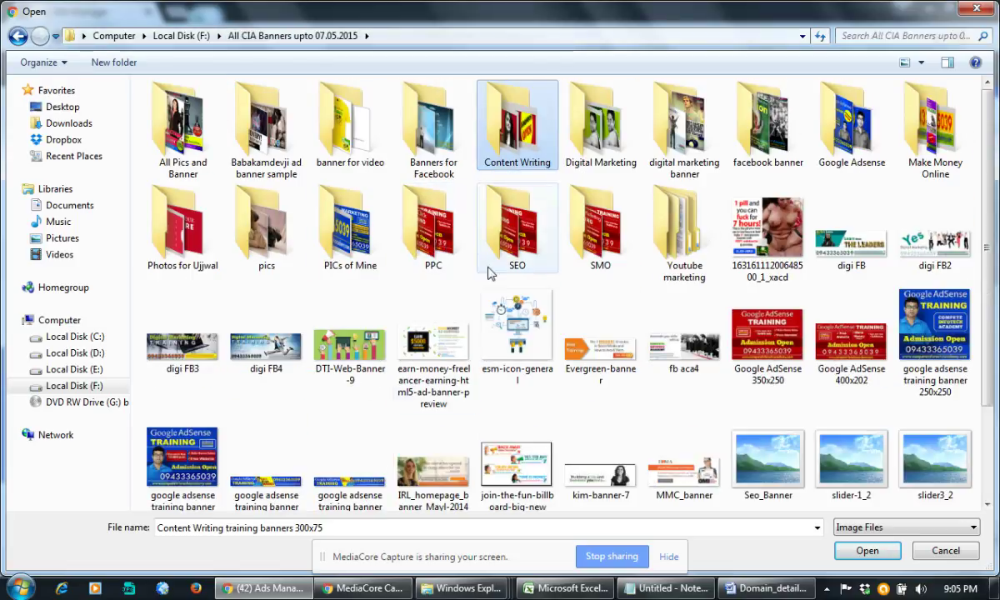
scroll(490, 307, "down", 1)
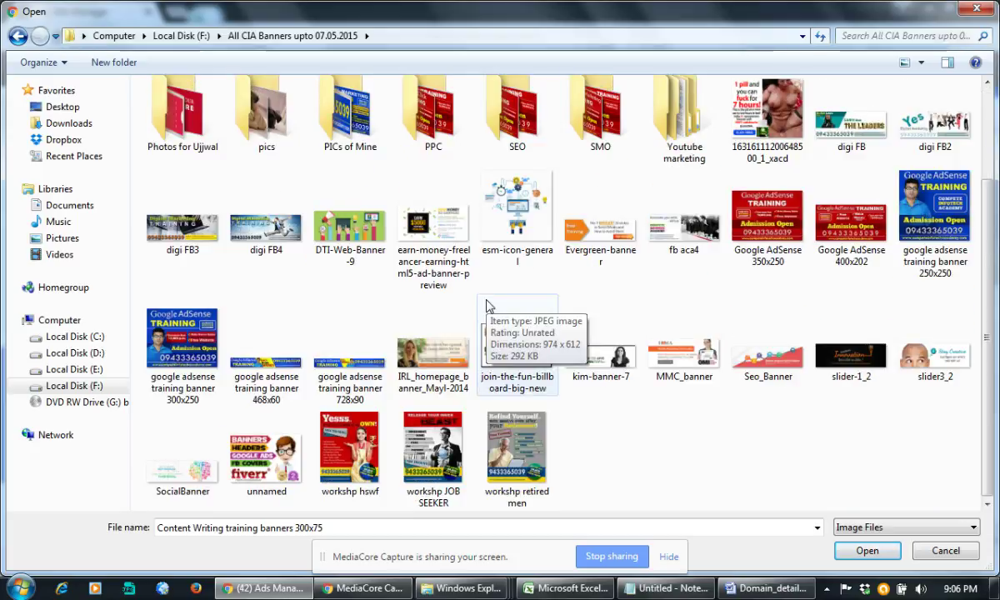
scroll(489, 307, "up", 1)
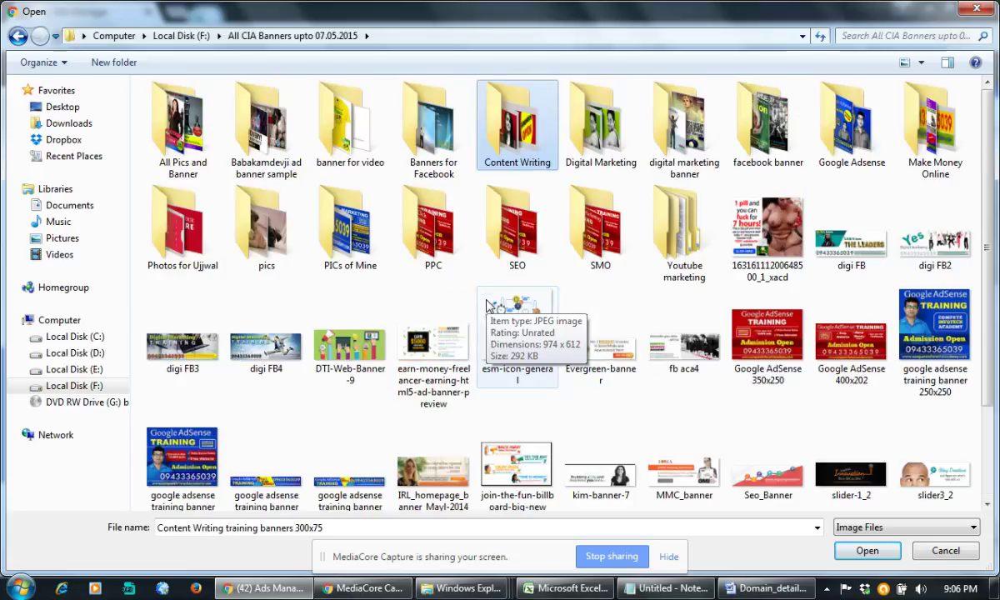
Step: Select CONTENT WRITING TRAINING 300x250 in PICs of Mine, then go back to the parent folder
double_click(348, 242)
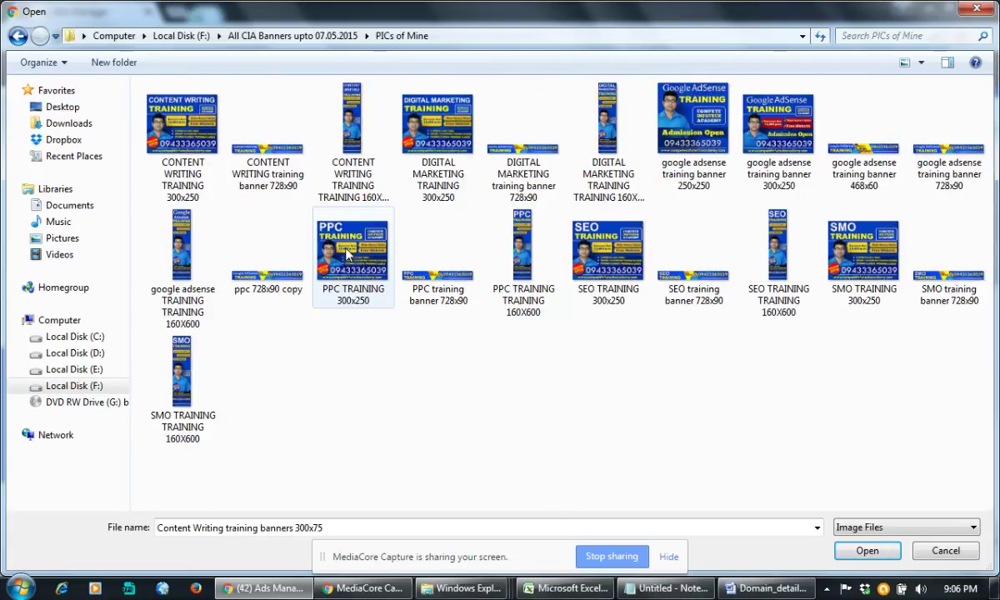
left_click(193, 129)
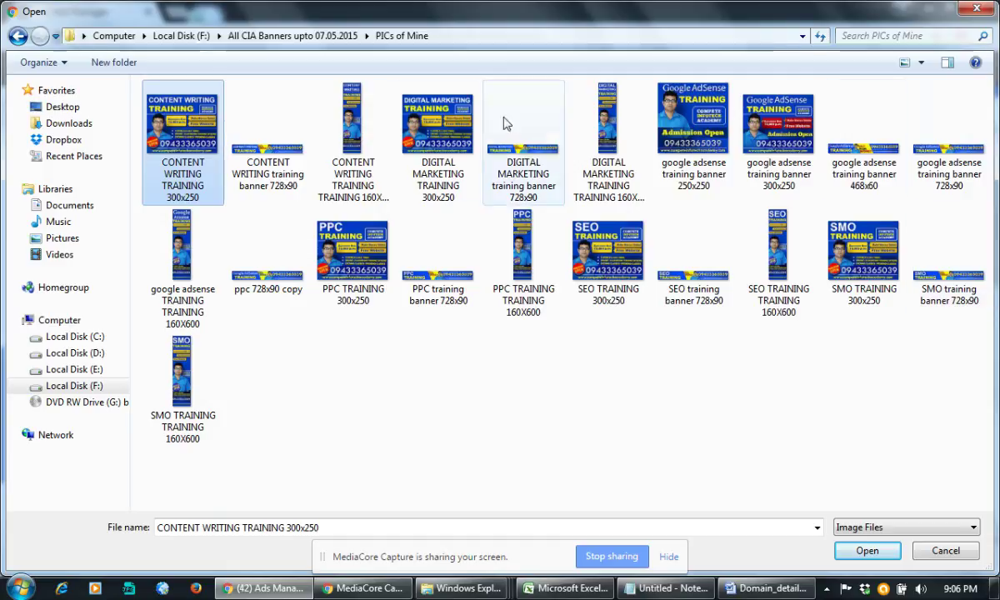
left_click(305, 36)
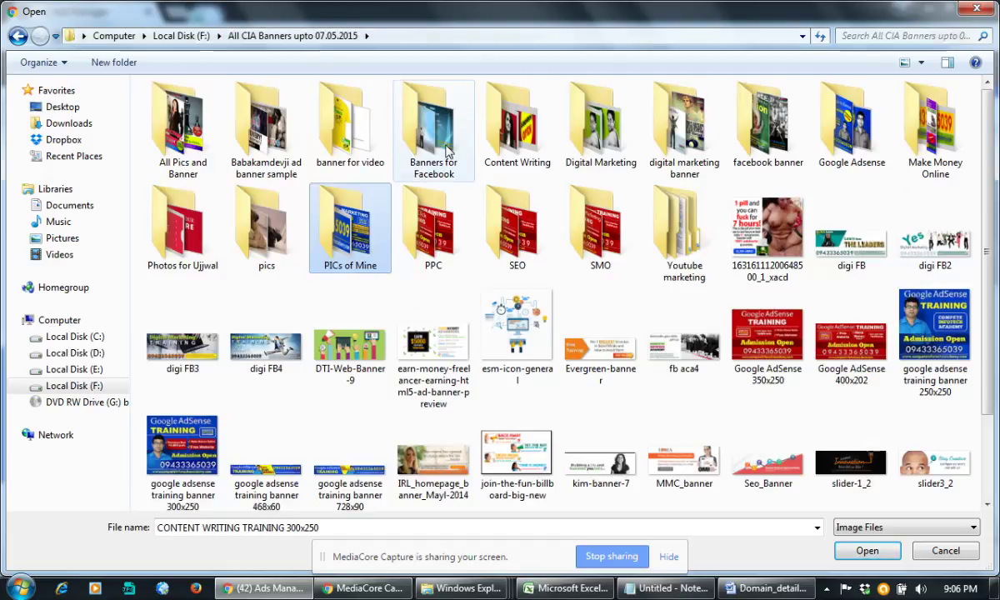
Step: Check the Banners for Facebook, facebook banner, Make Money Online, banner for video and Youtube marketing folders
double_click(421, 142)
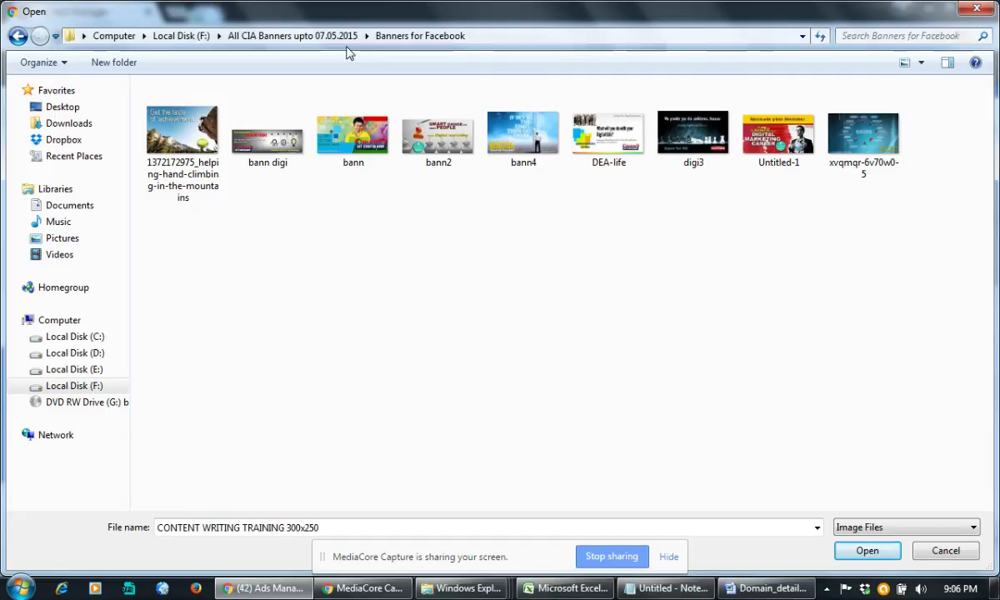
left_click(310, 36)
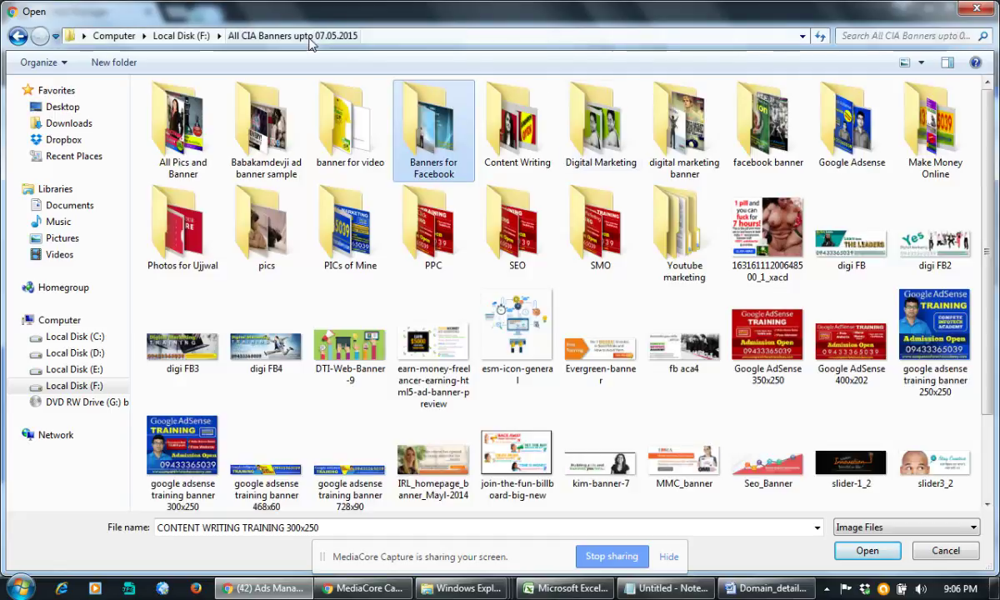
double_click(775, 154)
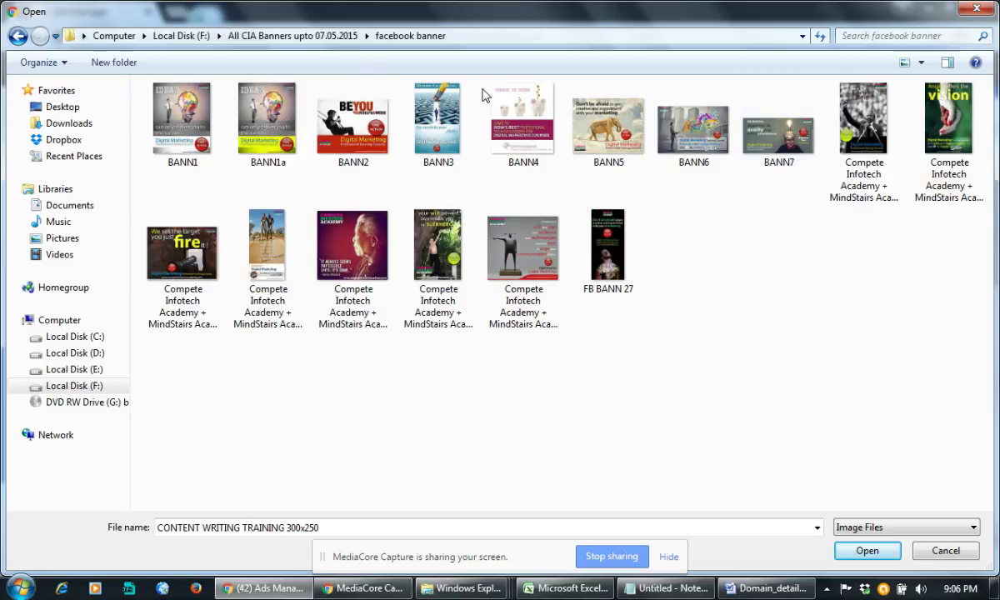
left_click(293, 36)
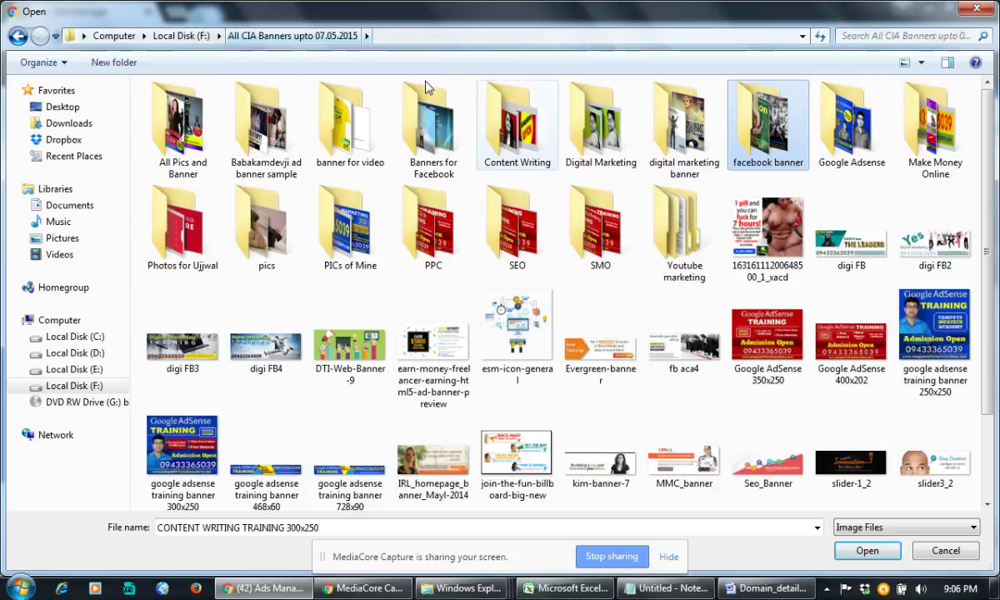
left_click(917, 127)
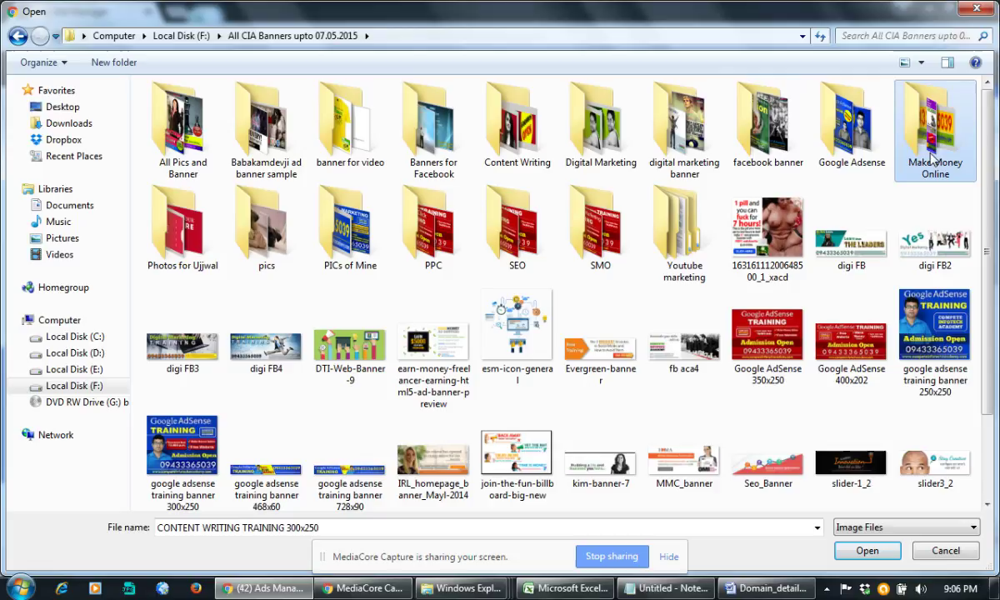
left_click(361, 149)
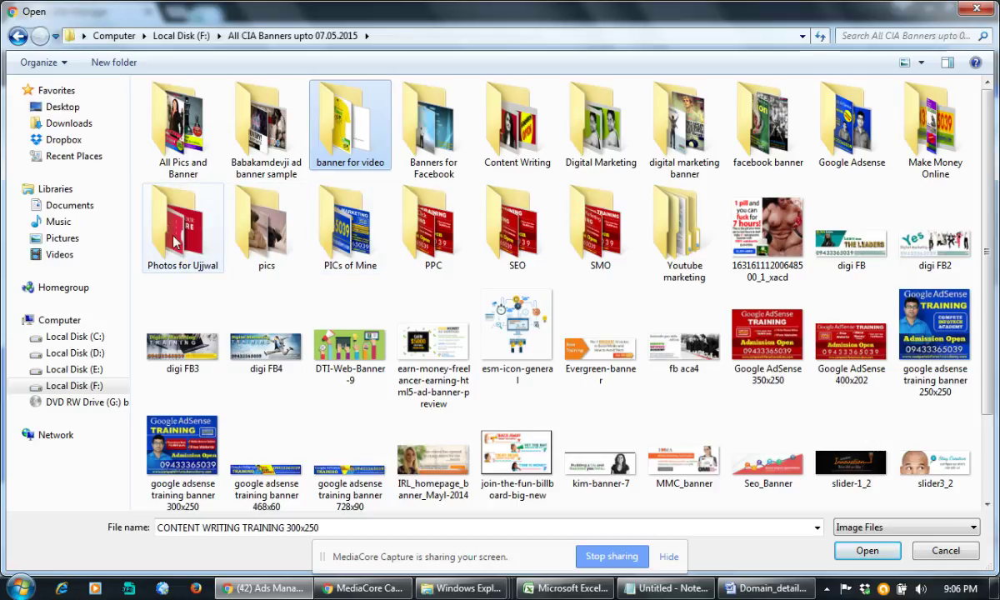
left_click(681, 232)
scroll(404, 450, "down", 1)
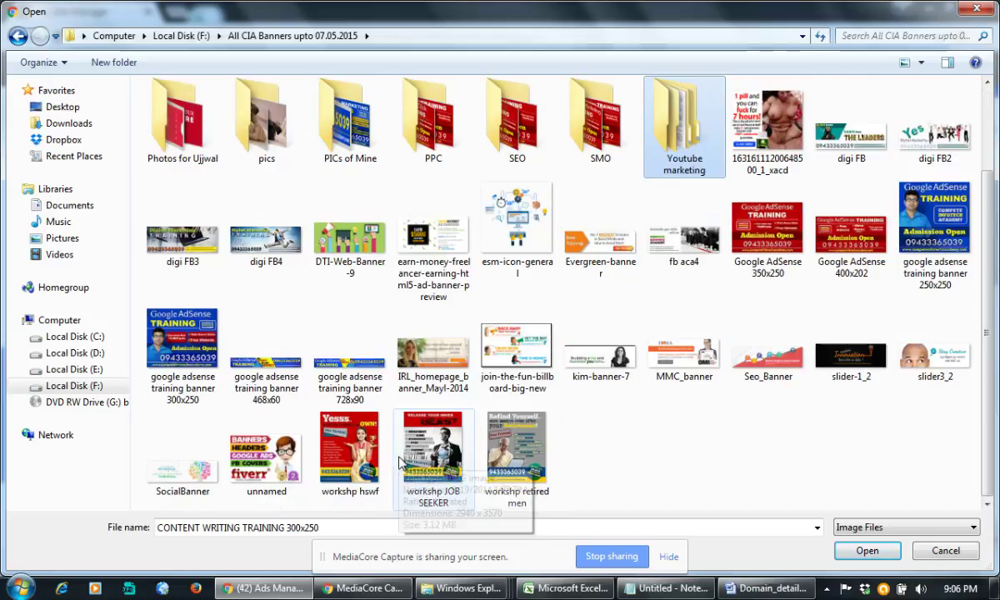
scroll(402, 464, "up", 1)
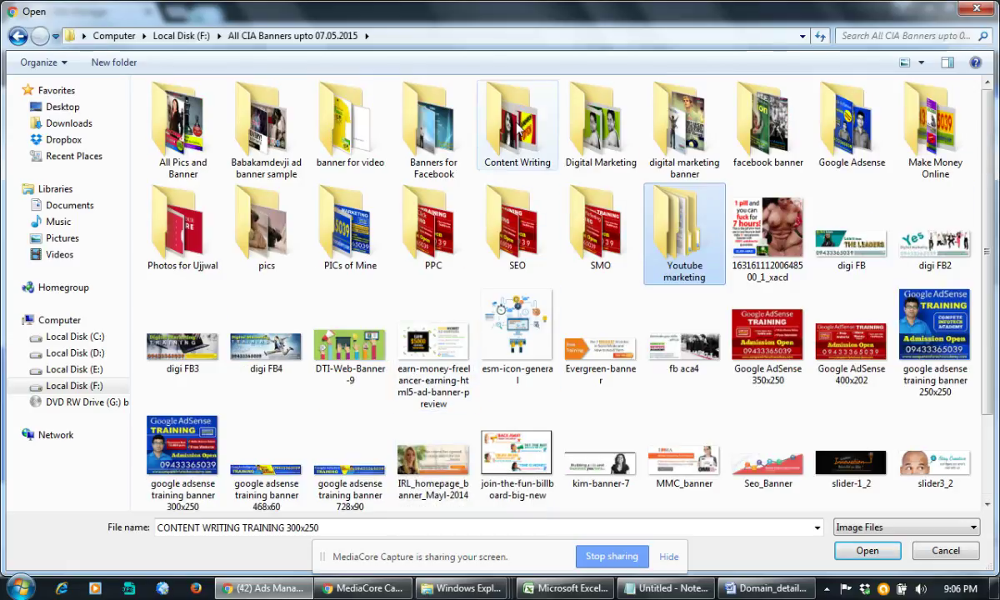
Step: In the Content Writing folder, compare banners and upload the 320x100 Content Writing Training banner
double_click(521, 125)
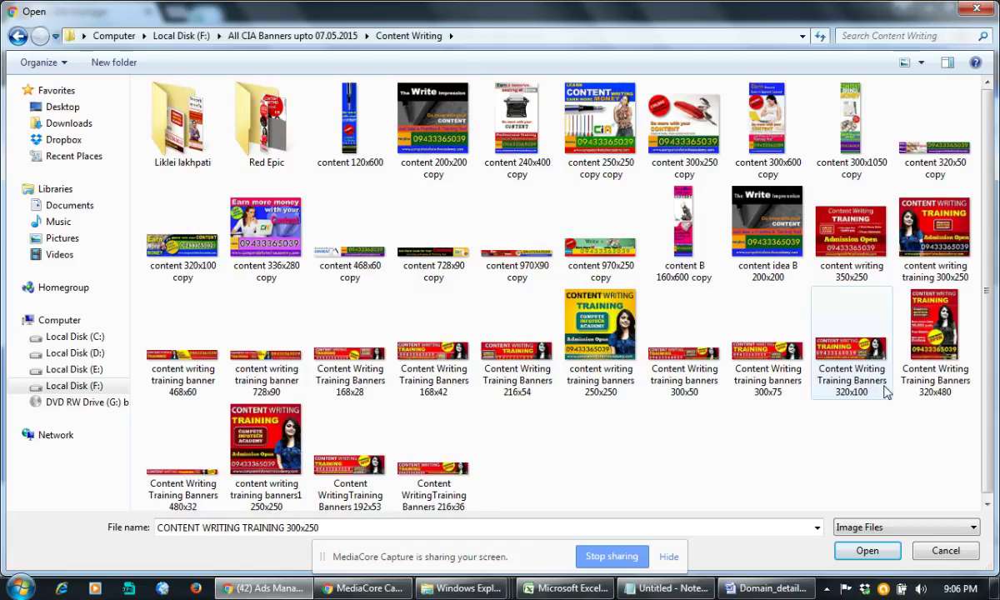
left_click(944, 249)
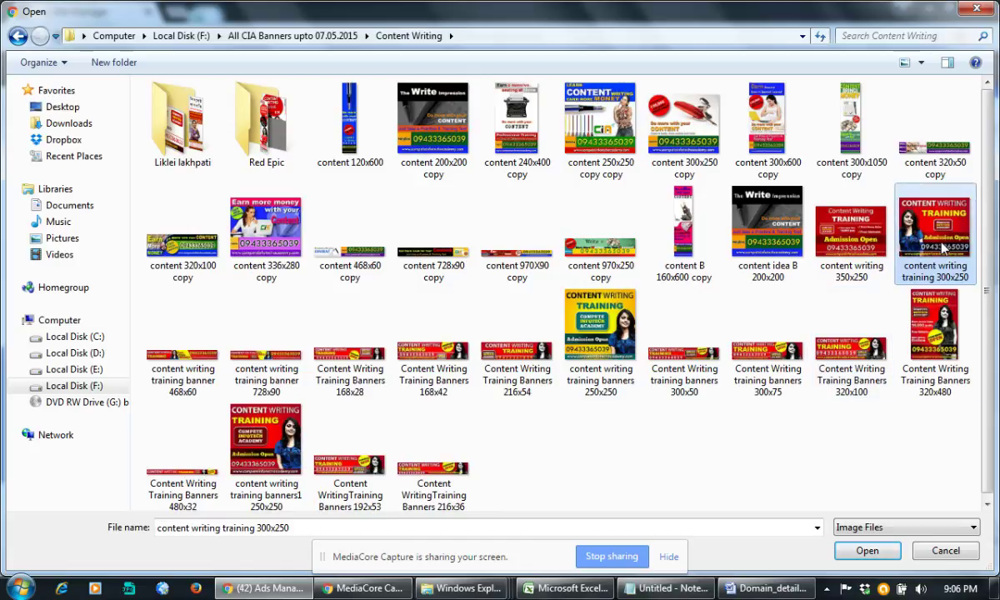
left_click(691, 380)
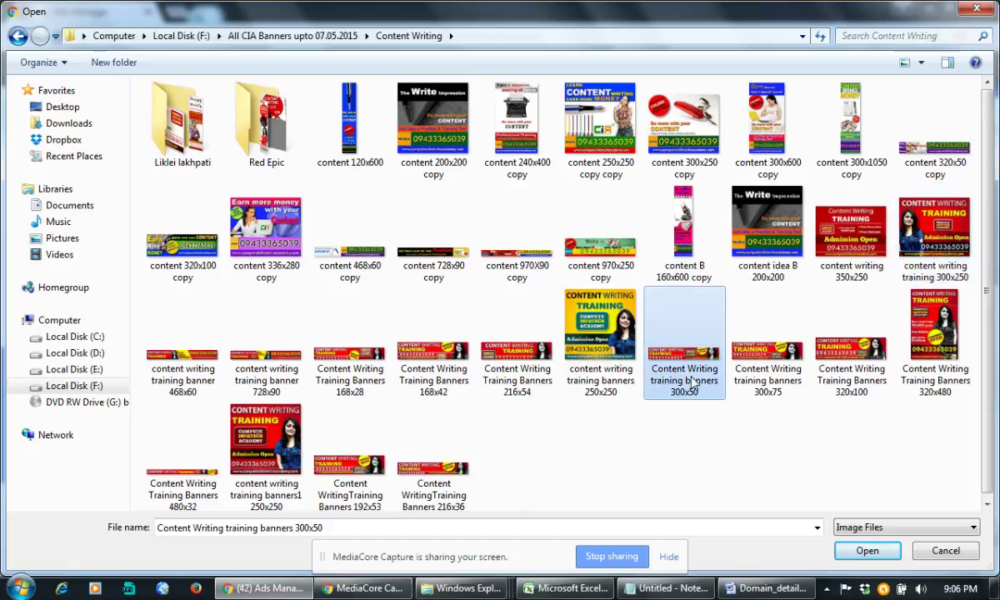
left_click(407, 351)
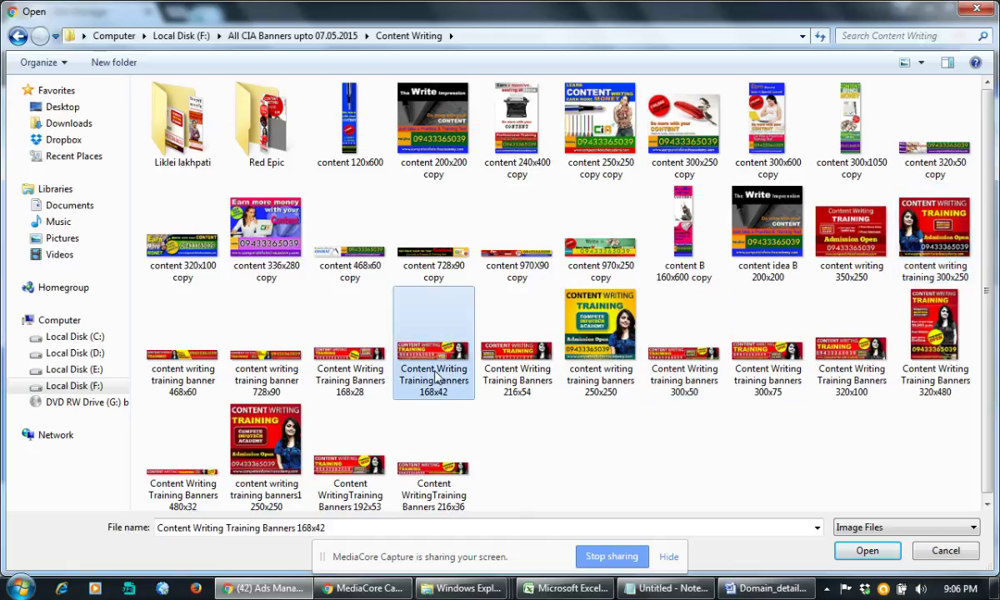
left_click(514, 377)
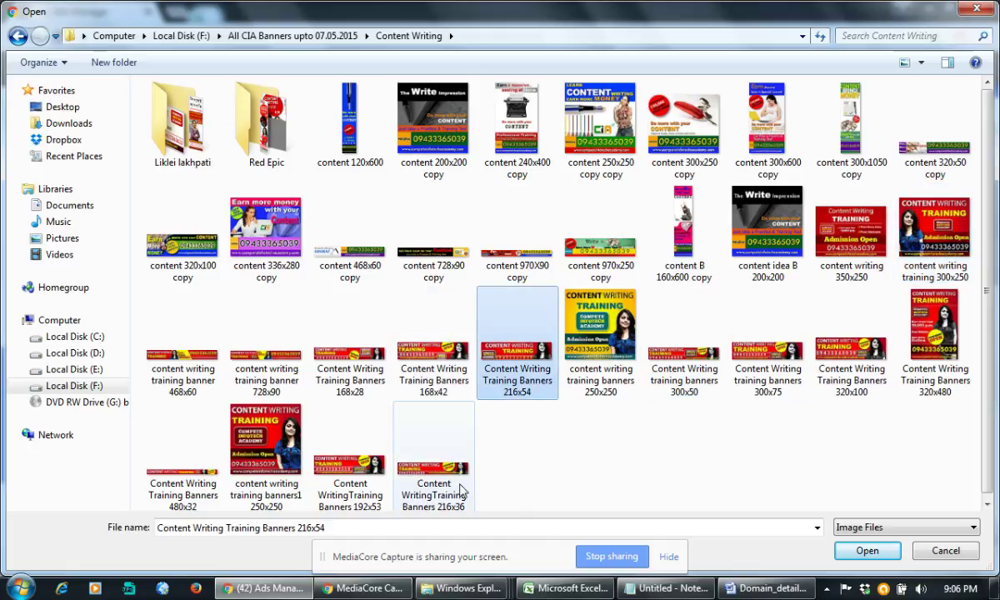
left_click(363, 491)
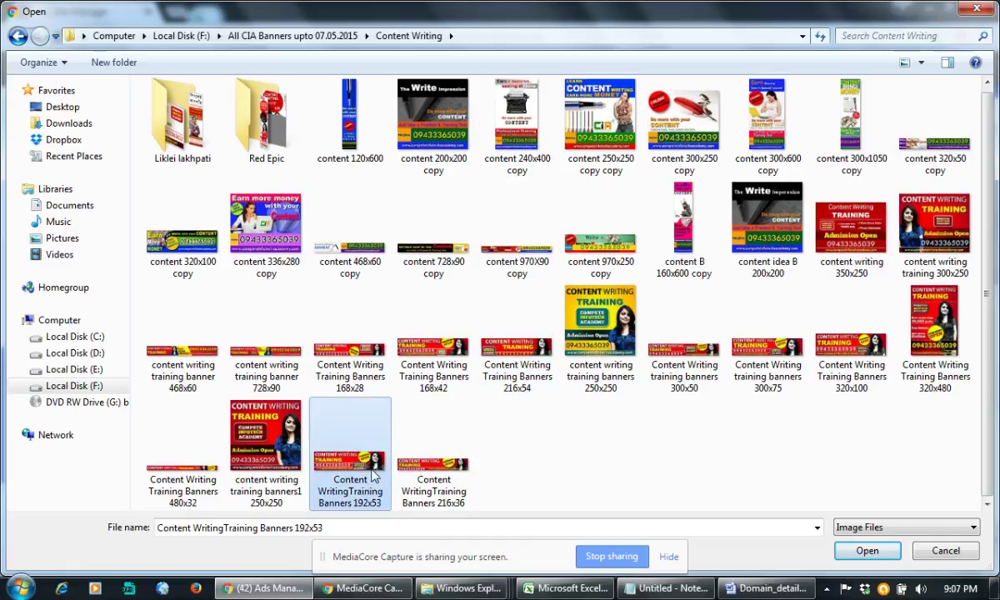
left_click(418, 443)
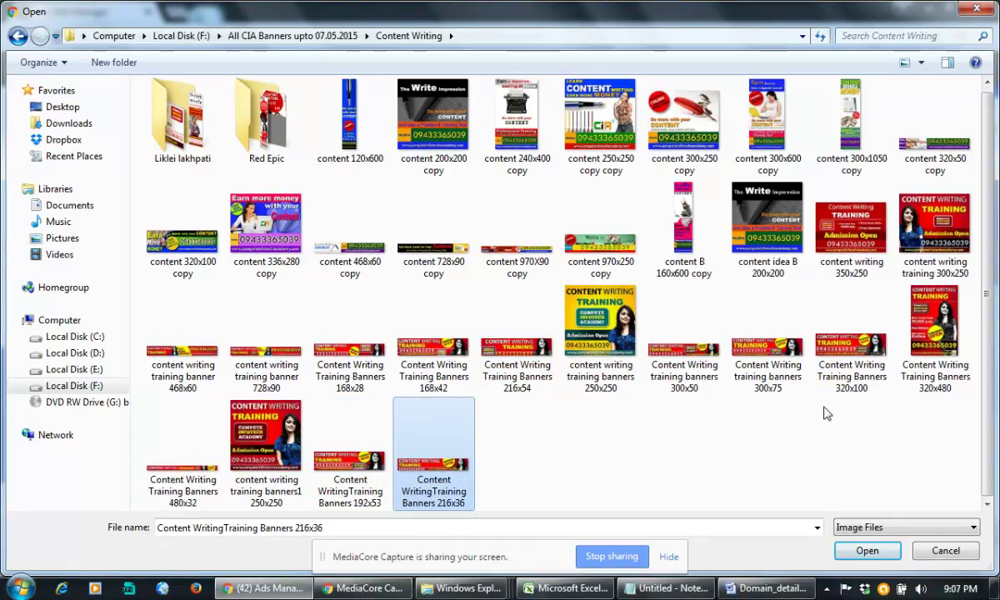
left_click(746, 334)
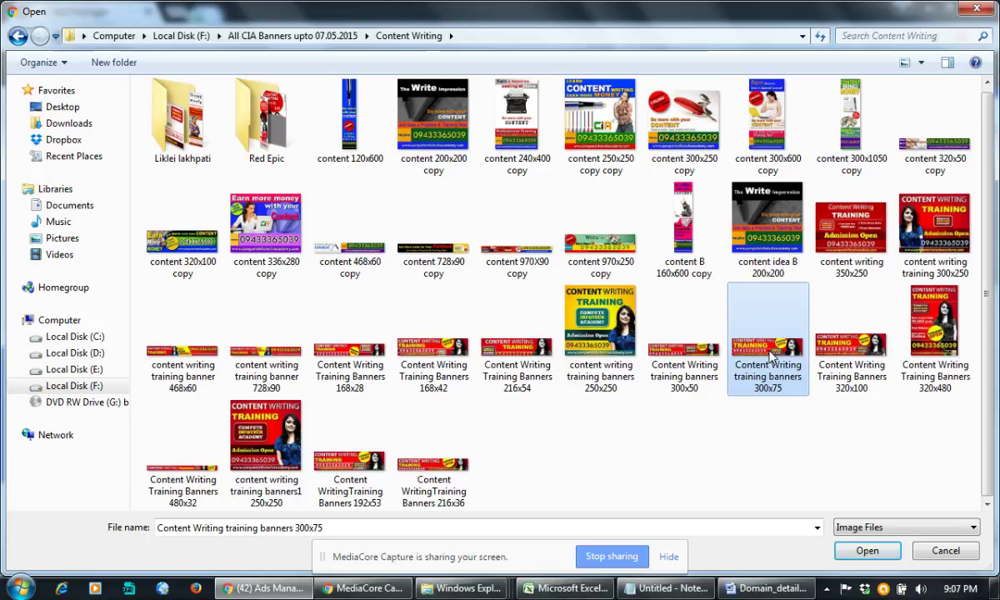
double_click(847, 360)
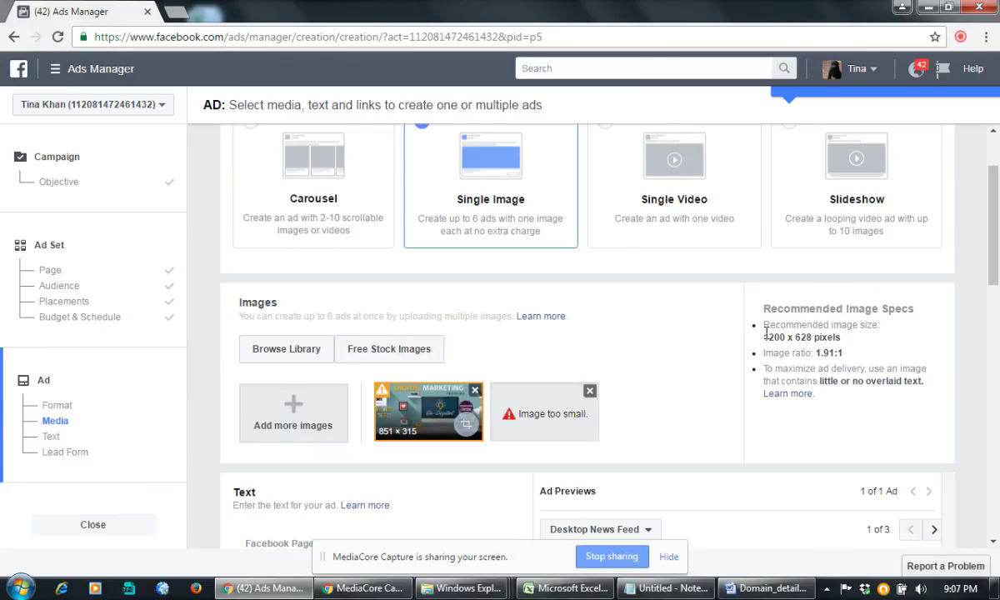
Step: Note the recommended 1200 x 628 size and delete the 'Image too small.' tile
left_click_drag(765, 338, 825, 340)
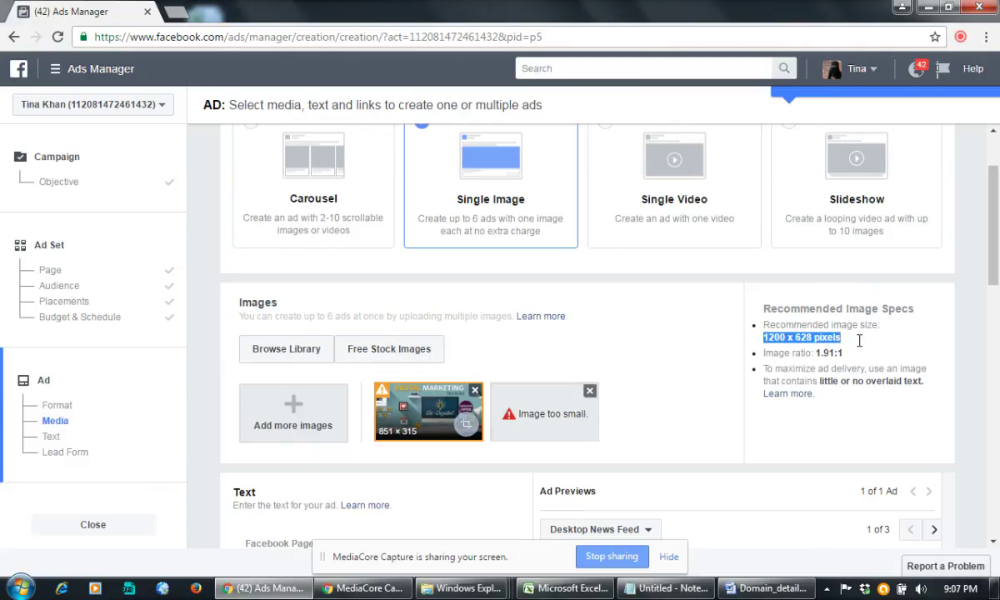
left_click(590, 391)
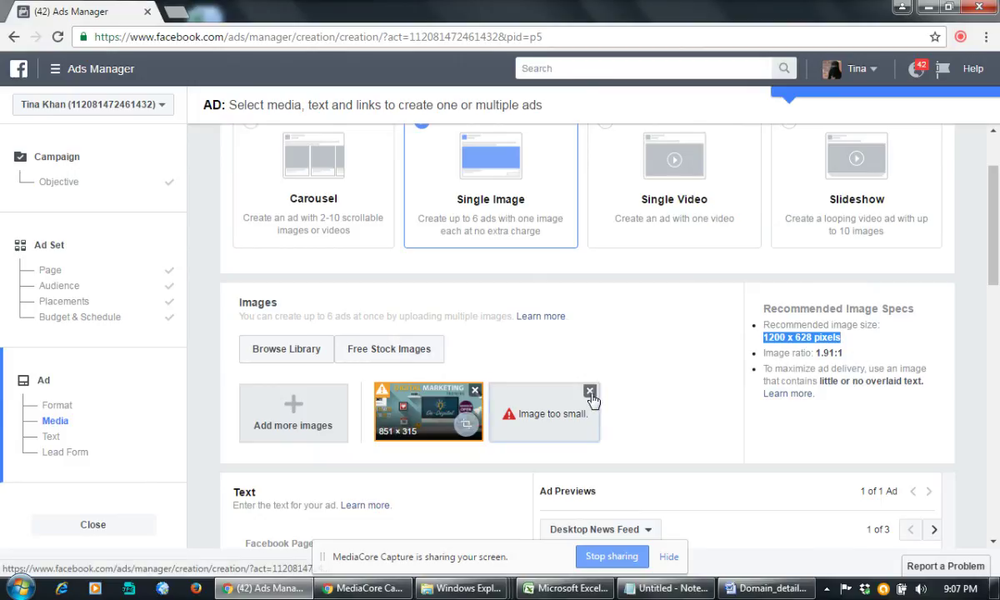
scroll(682, 347, "down", 3)
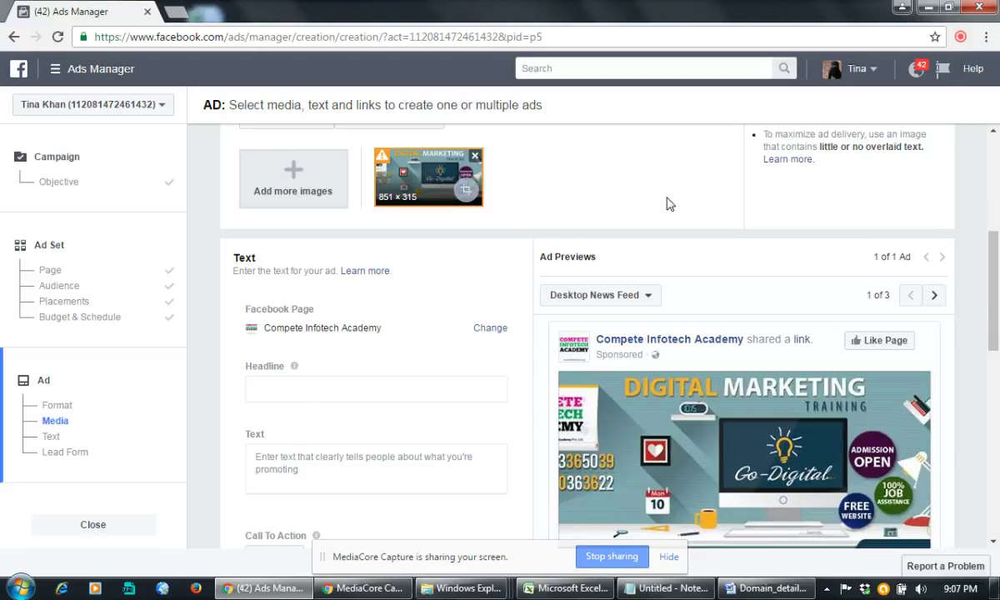
scroll(694, 197, "down", 2)
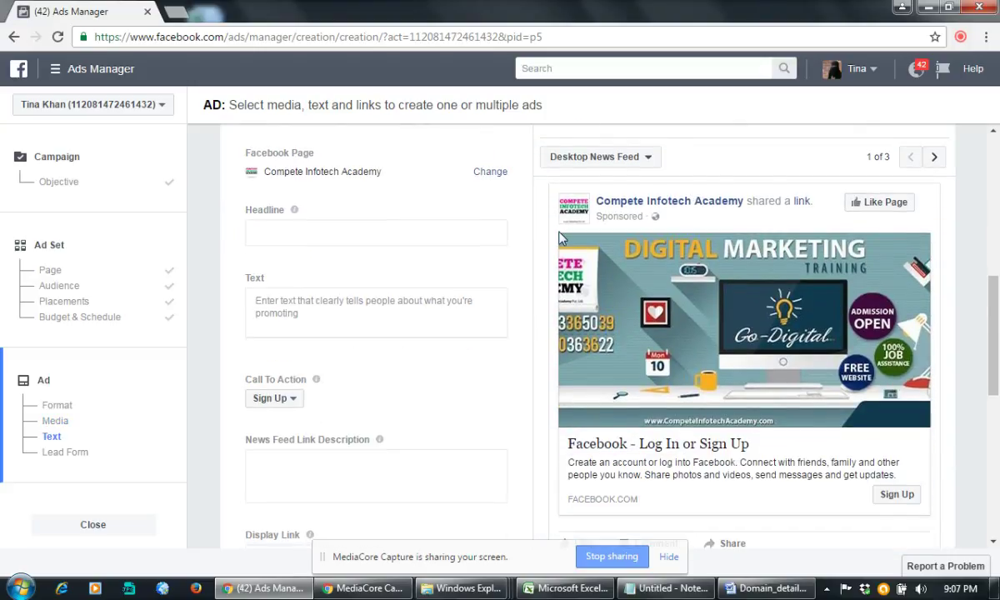
scroll(571, 233, "up", 5)
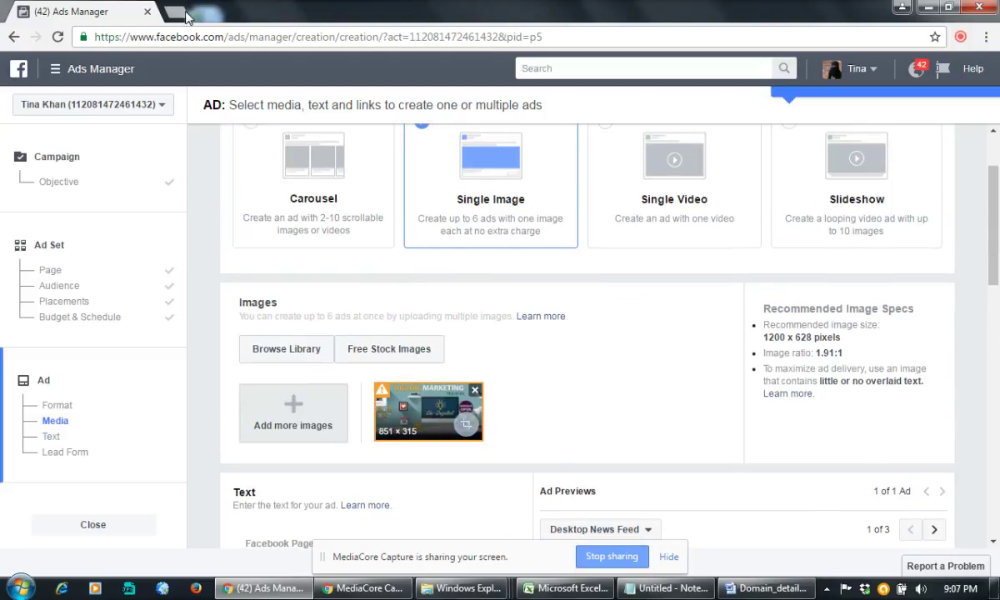
Step: In a new tab, search Facebook for 'content' and open the Content Writing Training Institute in Kolkata page
left_click(177, 11)
type("g")
key("BackSpace")
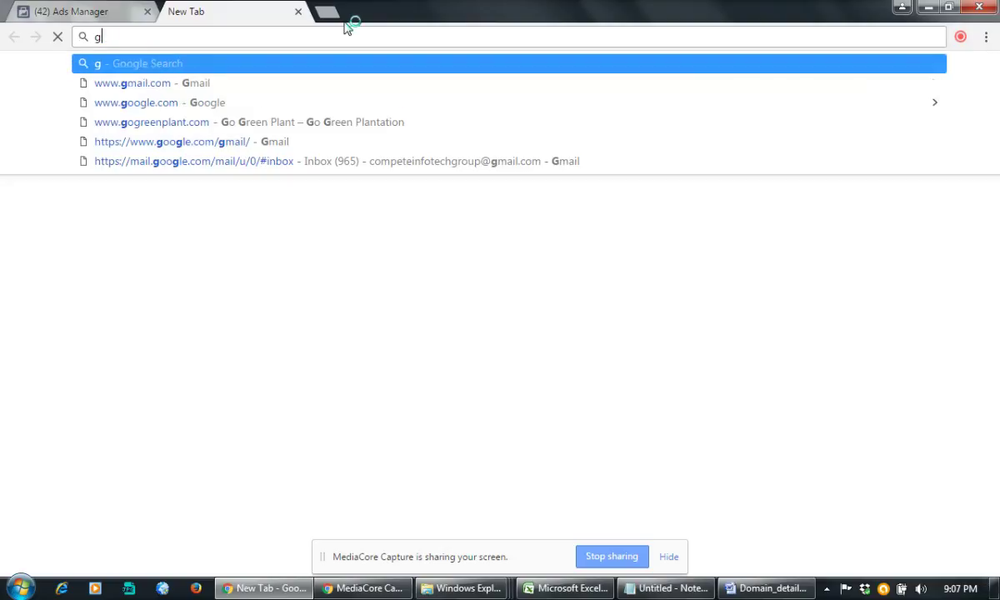
type("fa")
key("BackSpace")
key("BackSpace")
key("BackSpace")
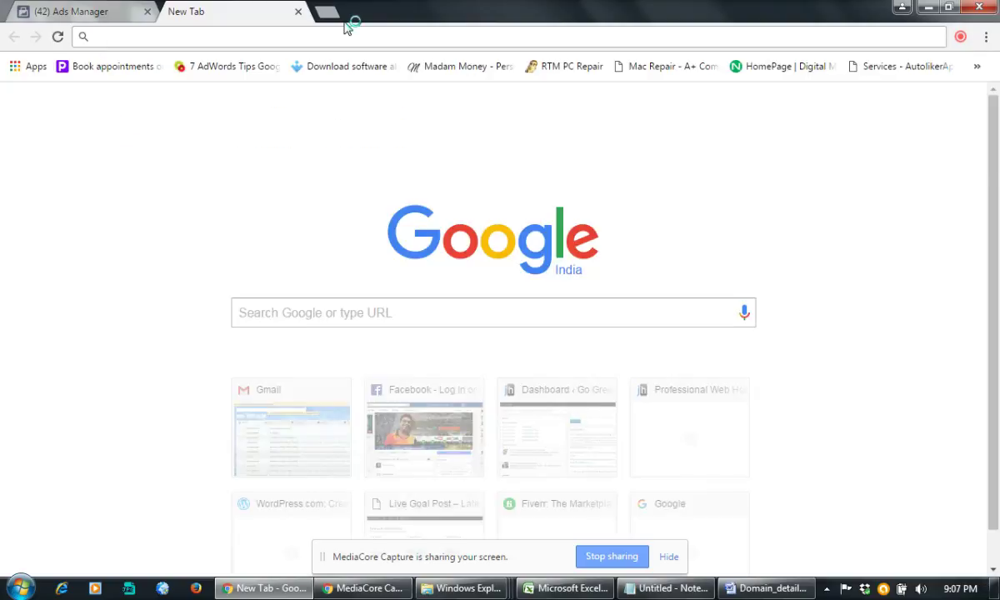
type("facebo")
key("Return")
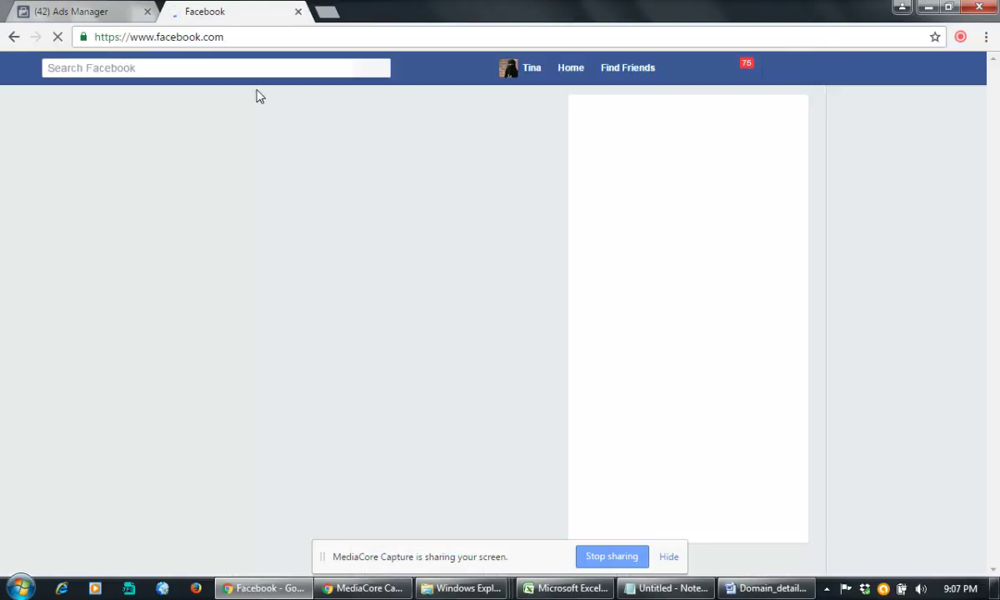
left_click(164, 72)
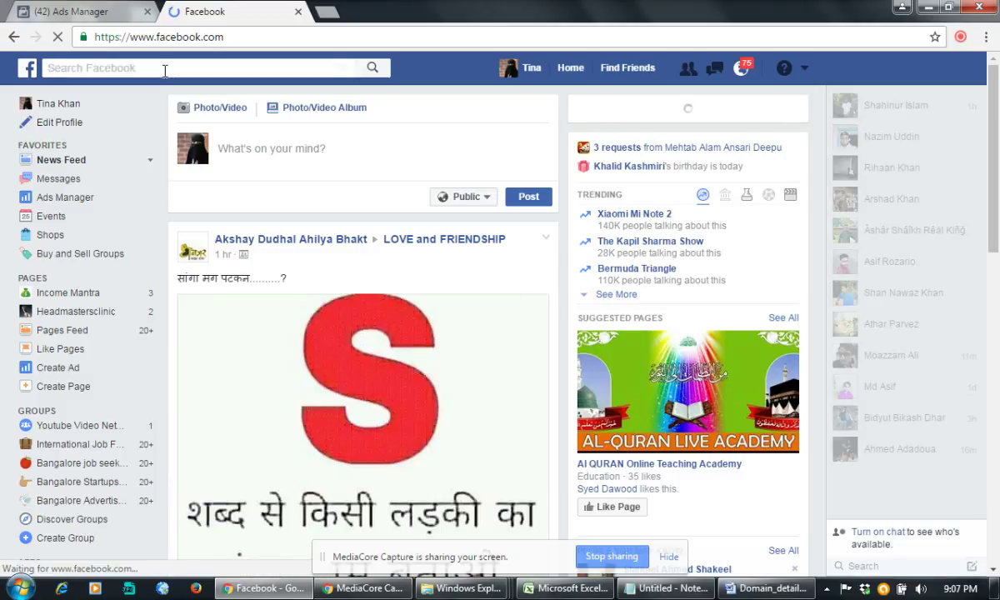
type("content")
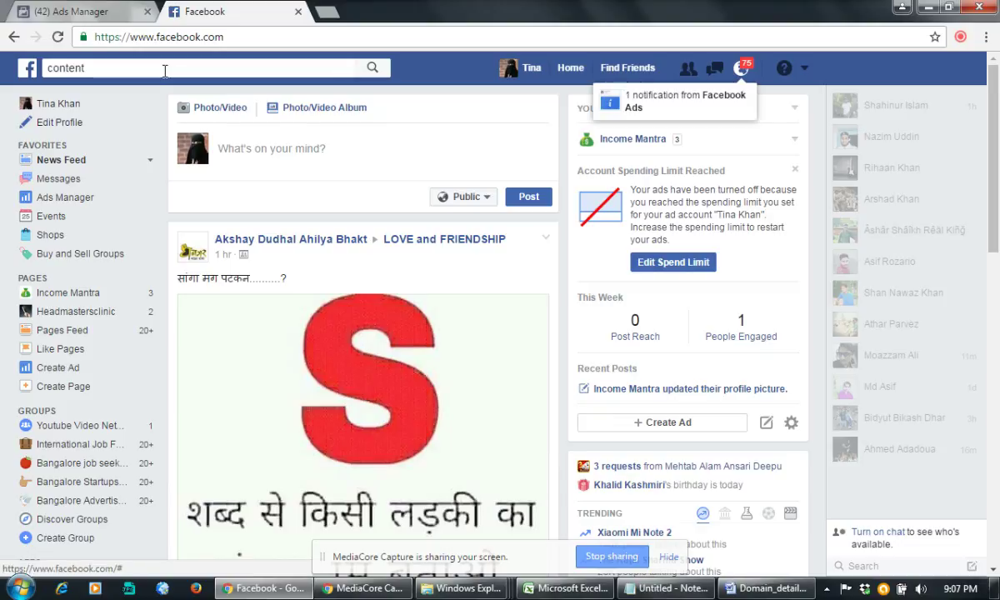
left_click(164, 71)
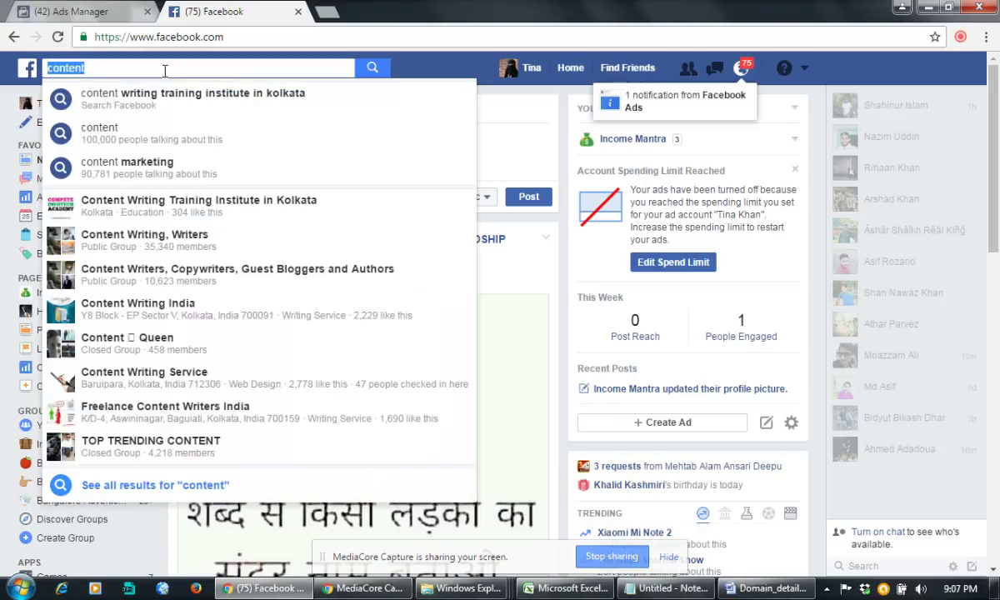
left_click(164, 200)
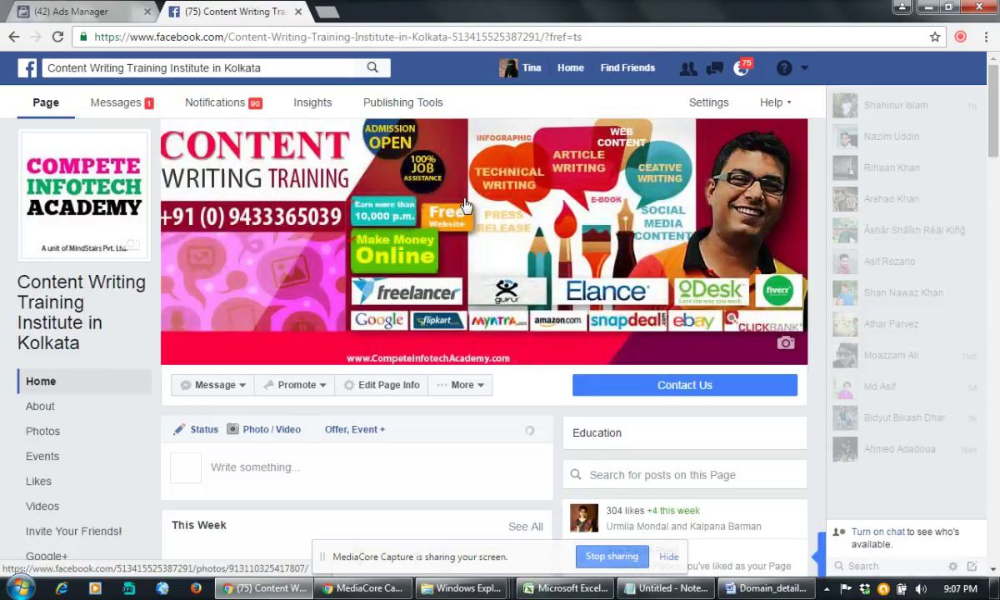
Step: Save the page's cover photo to the Desktop as a JPG
right_click(465, 200)
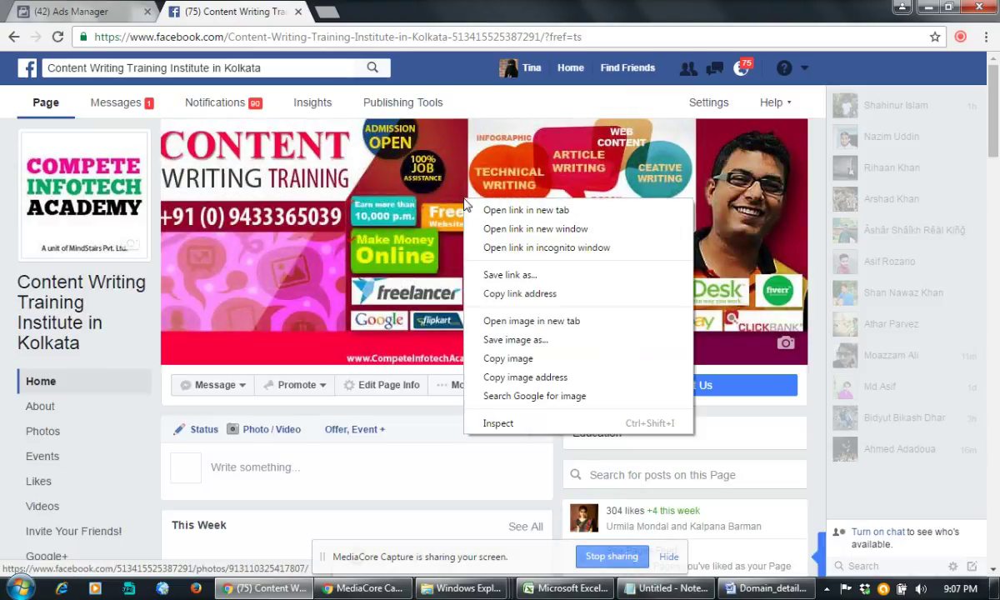
left_click(532, 347)
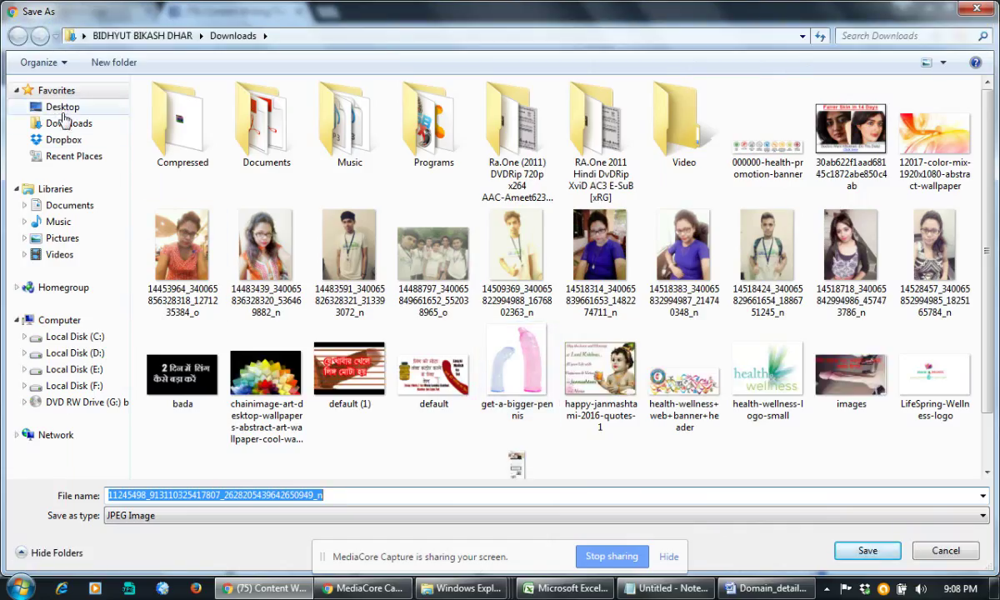
left_click(63, 107)
left_click(867, 550)
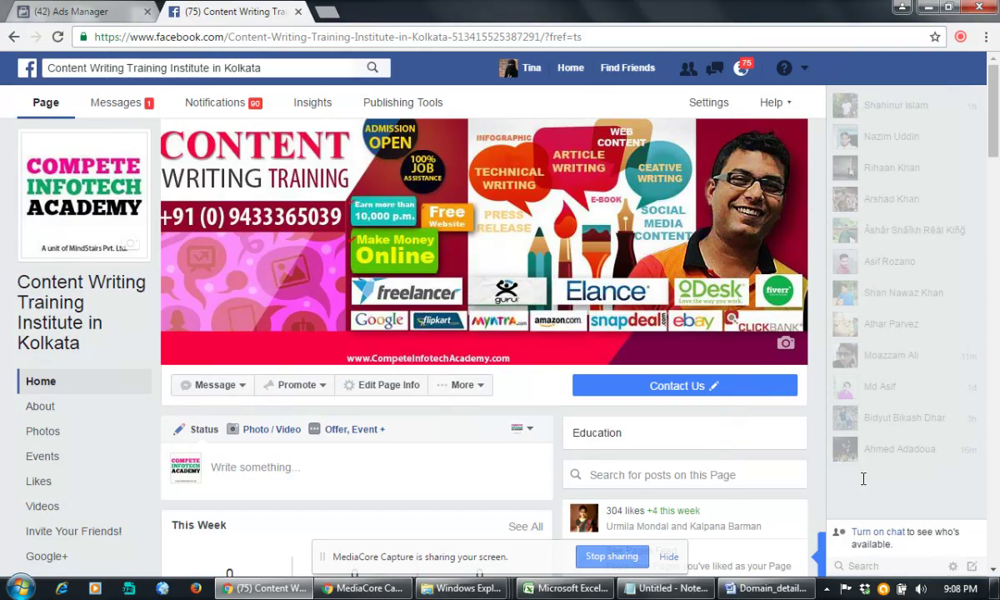
Step: Upload the downloaded Content Writing cover photo and delete the earlier Digital Marketing image
left_click(117, 12)
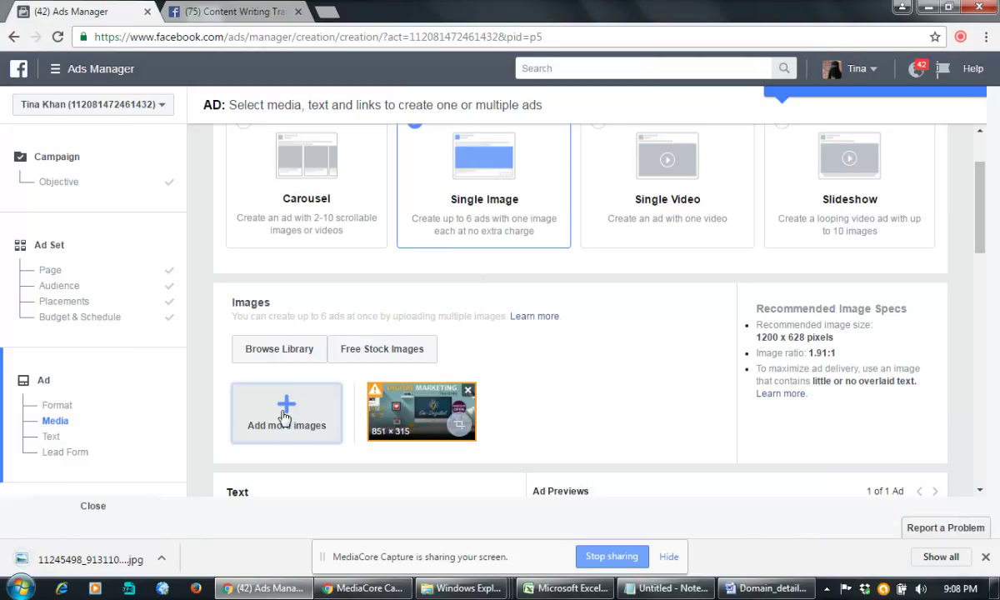
left_click(284, 412)
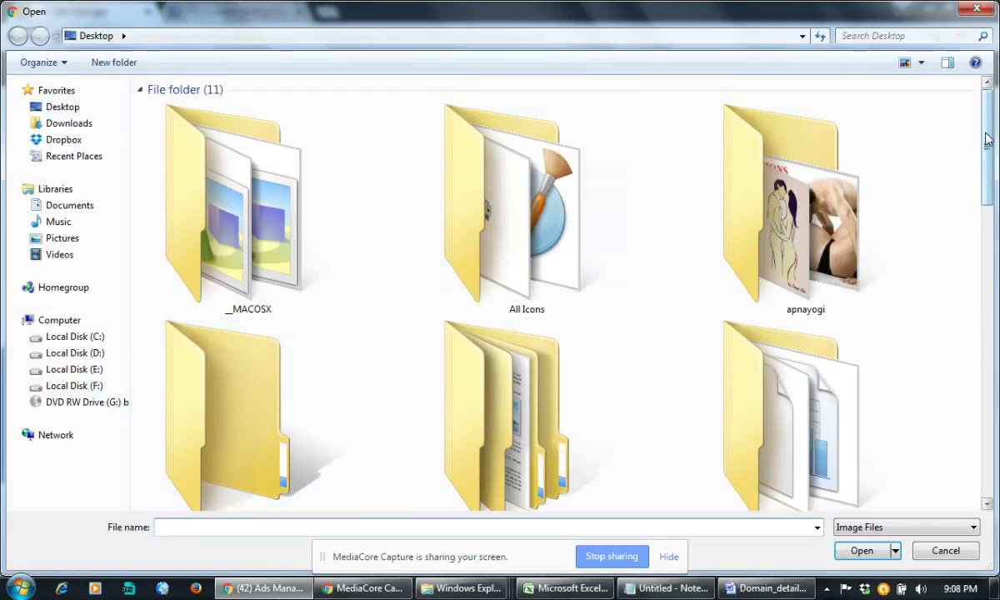
scroll(759, 125, "down", 10)
scroll(984, 389, "down", 1)
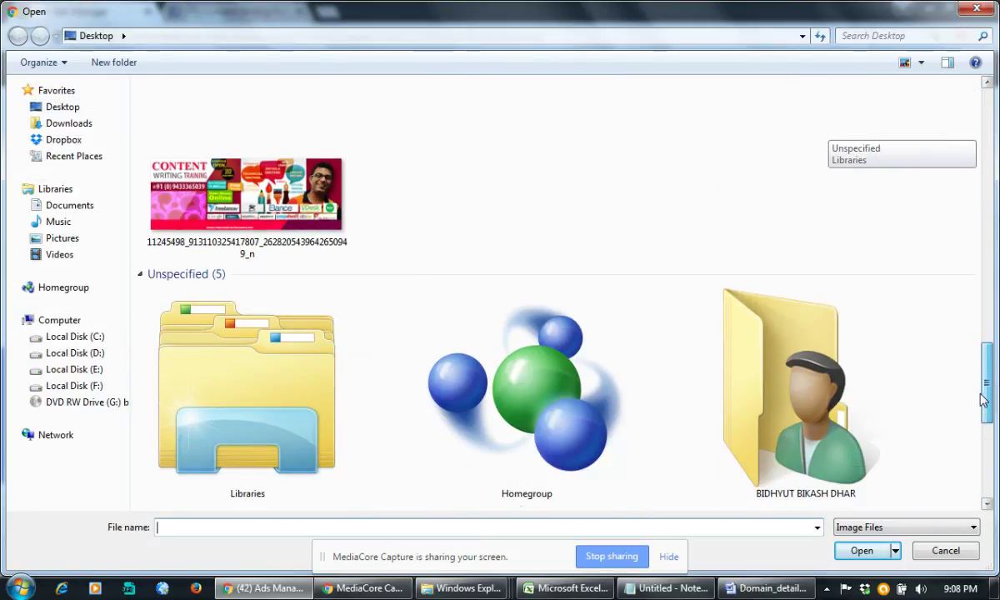
double_click(334, 238)
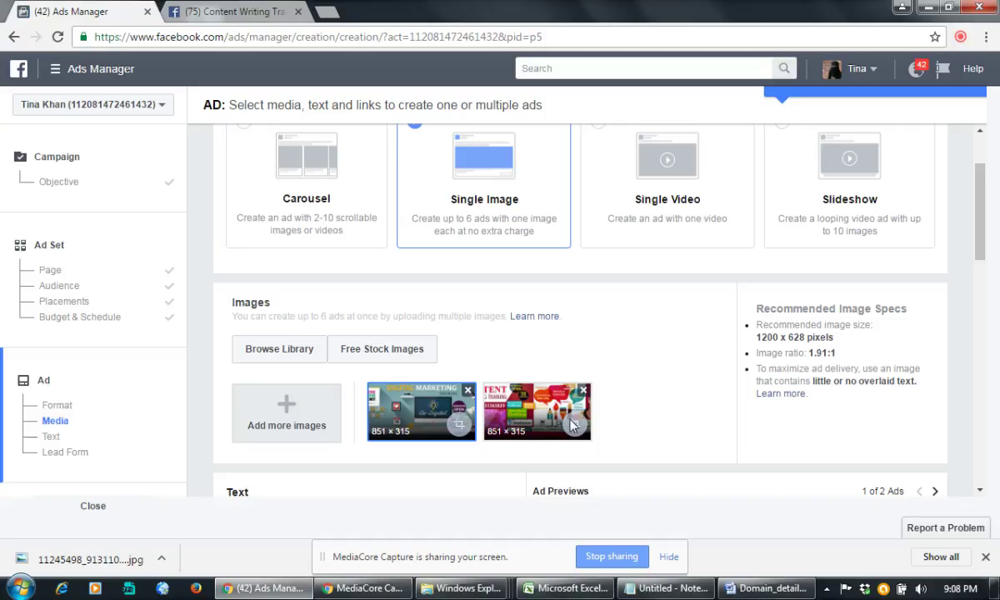
left_click_drag(503, 413, 388, 408)
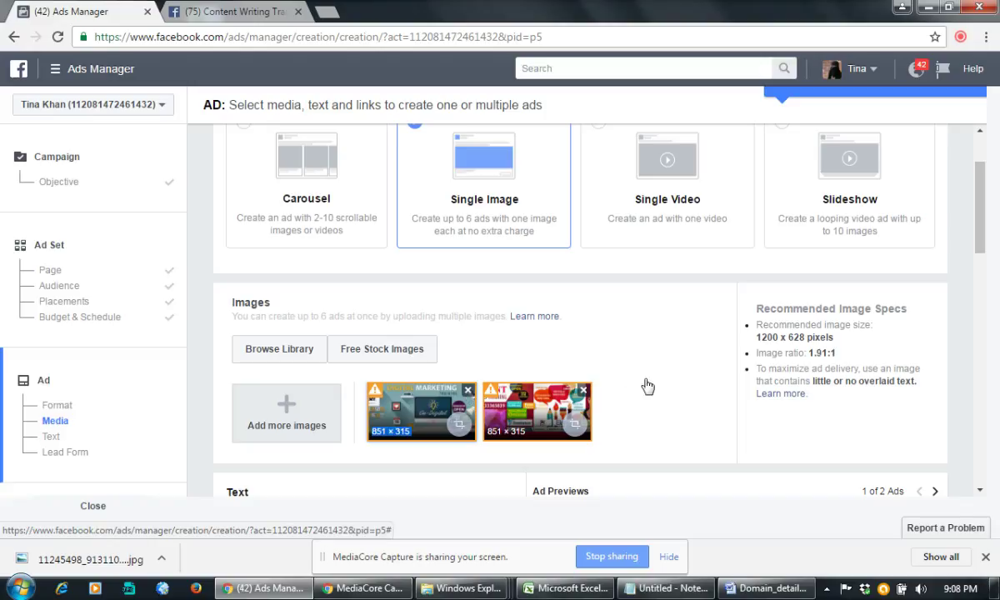
left_click(466, 392)
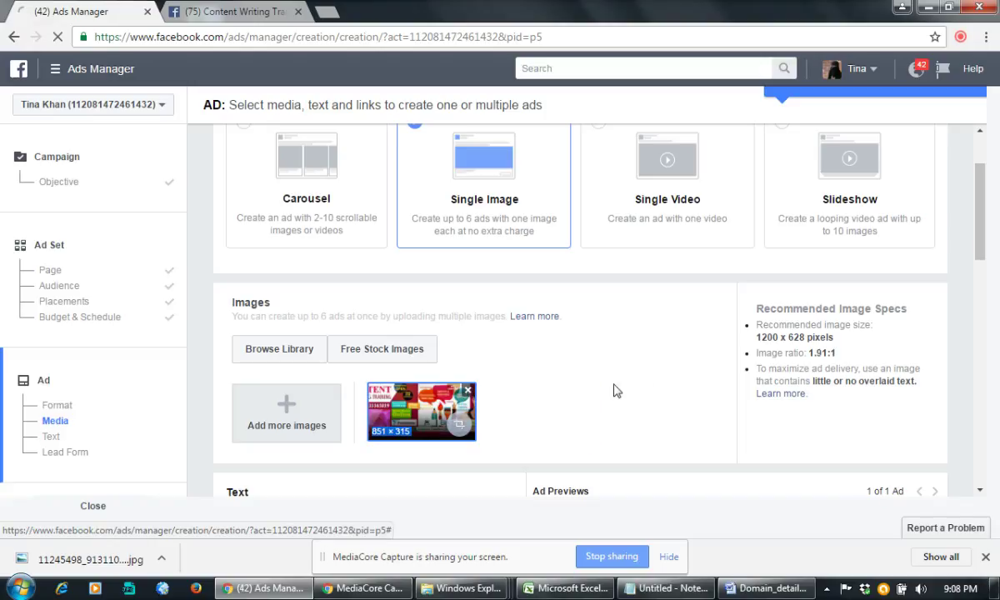
Step: Crop the banner to its left-hand portion so the CONTENT WRITING TRAINING title shows
scroll(618, 386, "down", 4)
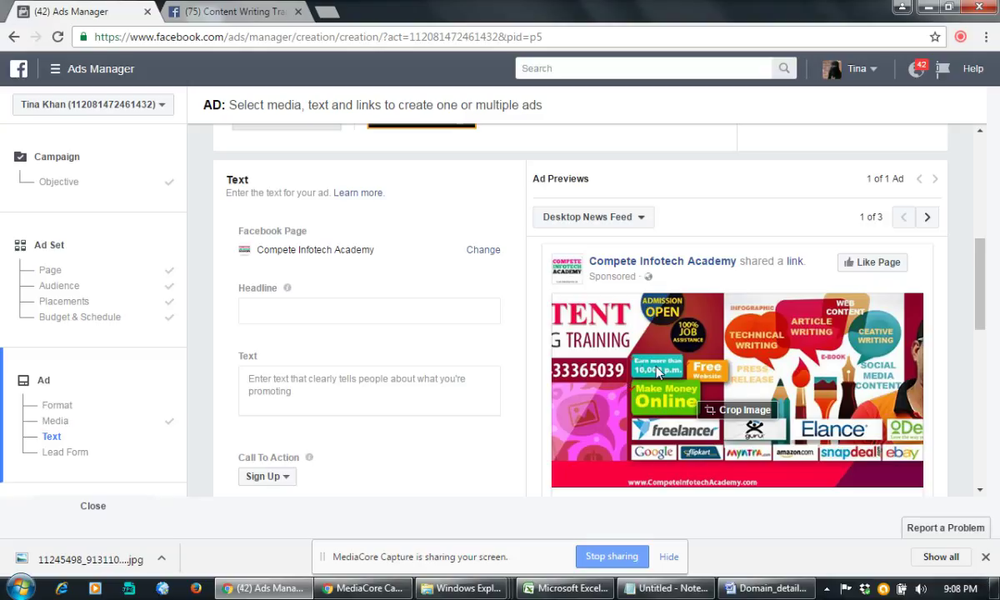
left_click(735, 412)
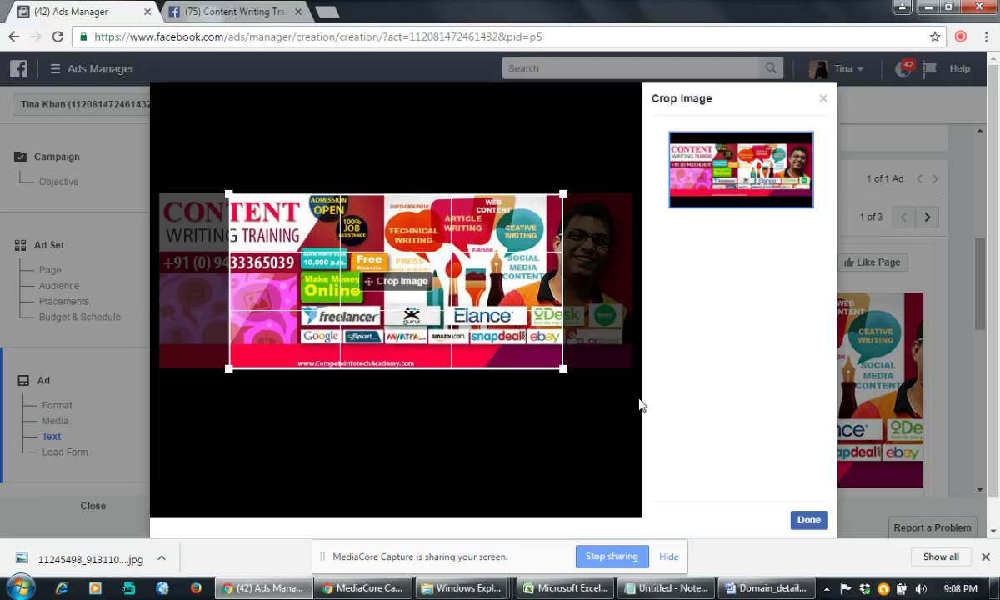
left_click_drag(323, 265, 254, 267)
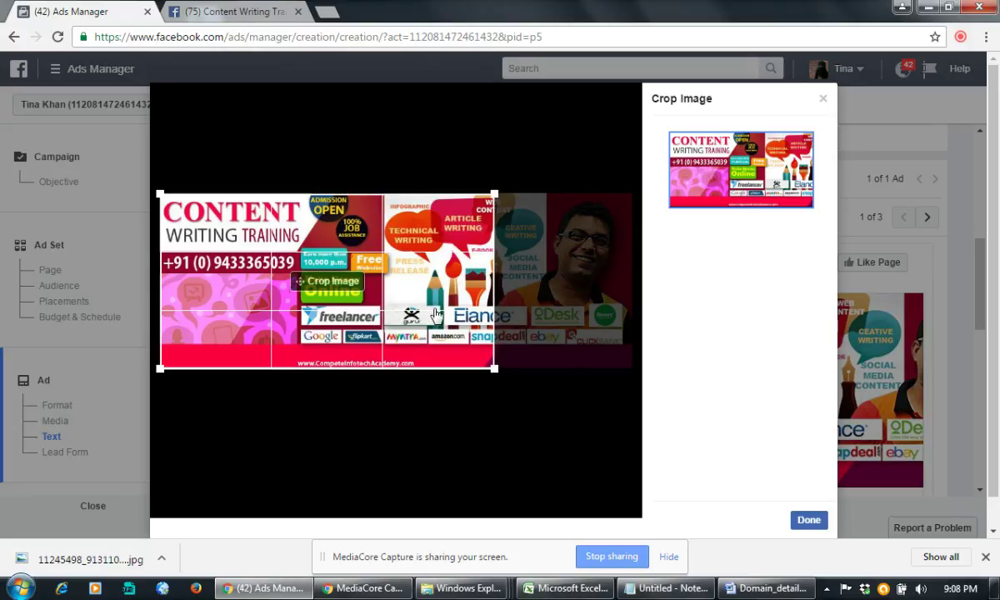
left_click_drag(436, 309, 421, 298)
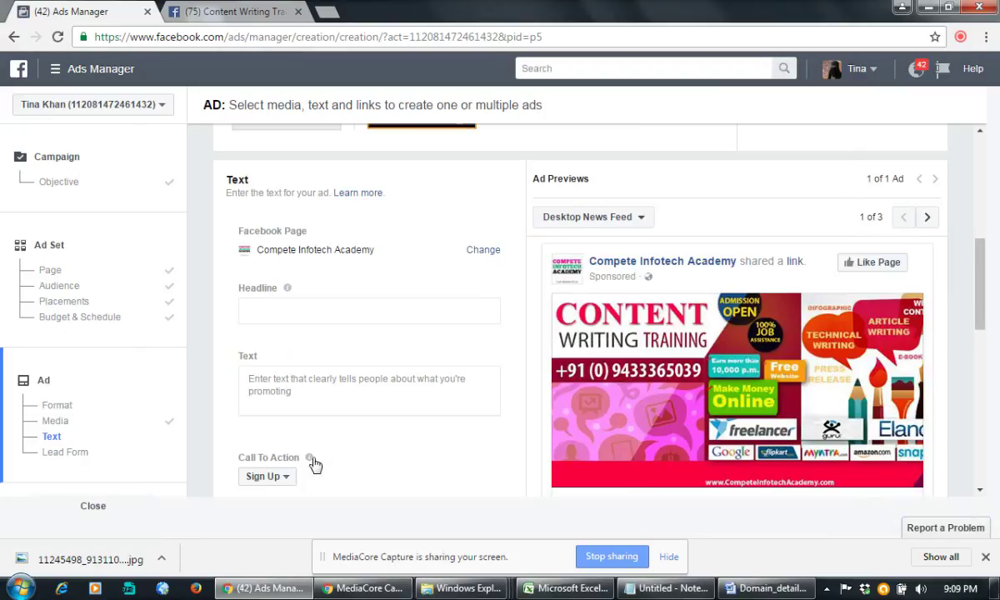
Step: Enter the headline 'Learn Content Writing & Earn From Home Online'
mouse_move(314, 465)
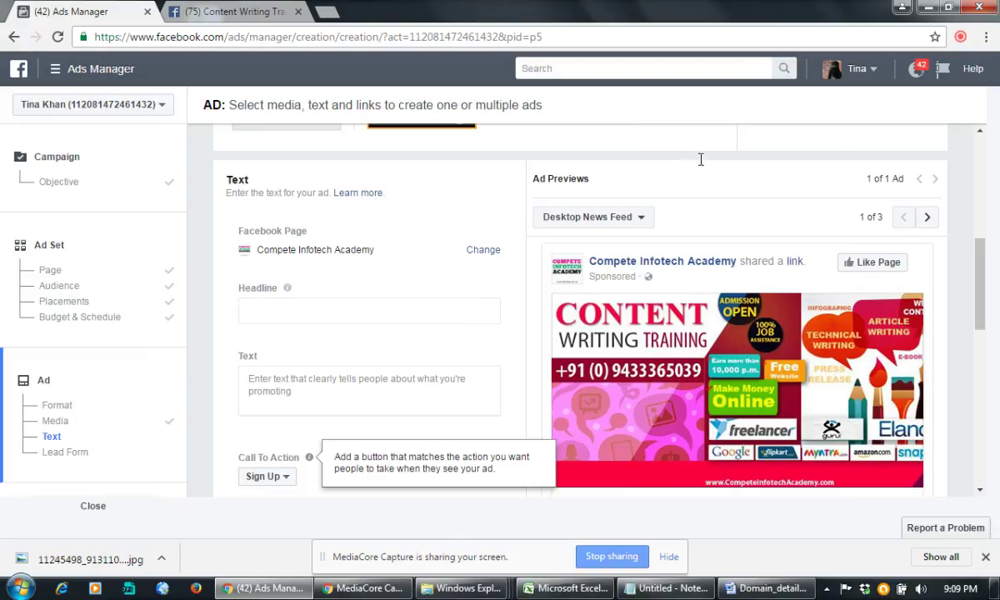
scroll(375, 300, "down", 1)
scroll(375, 302, "up", 3)
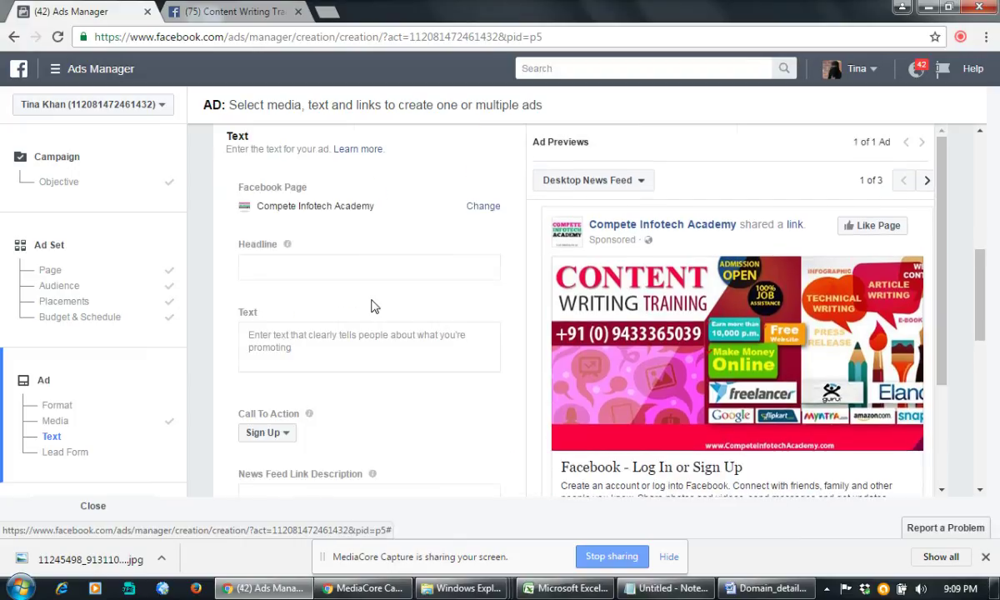
scroll(359, 310, "down", 2)
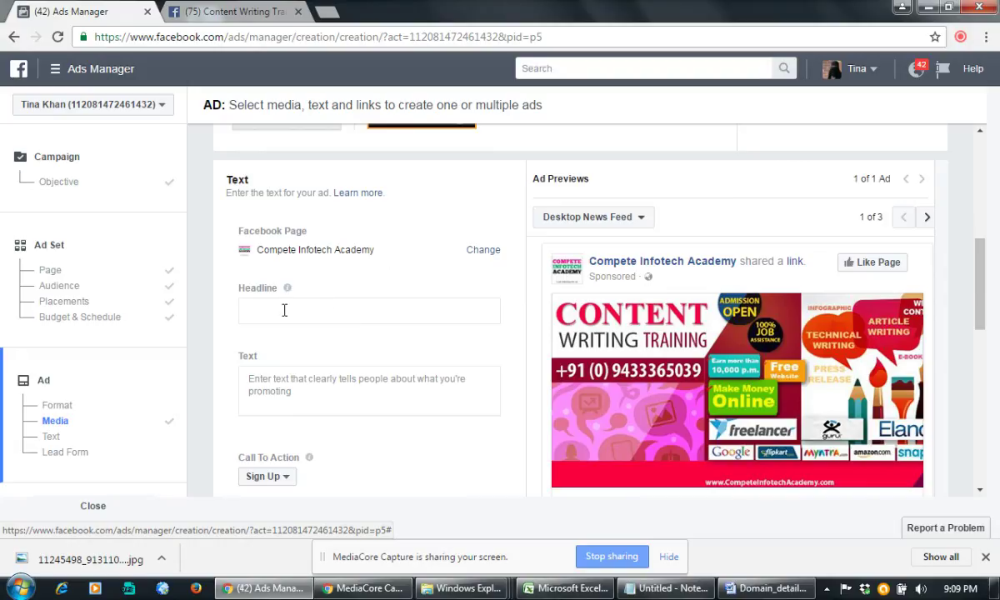
left_click(275, 310)
type("Le")
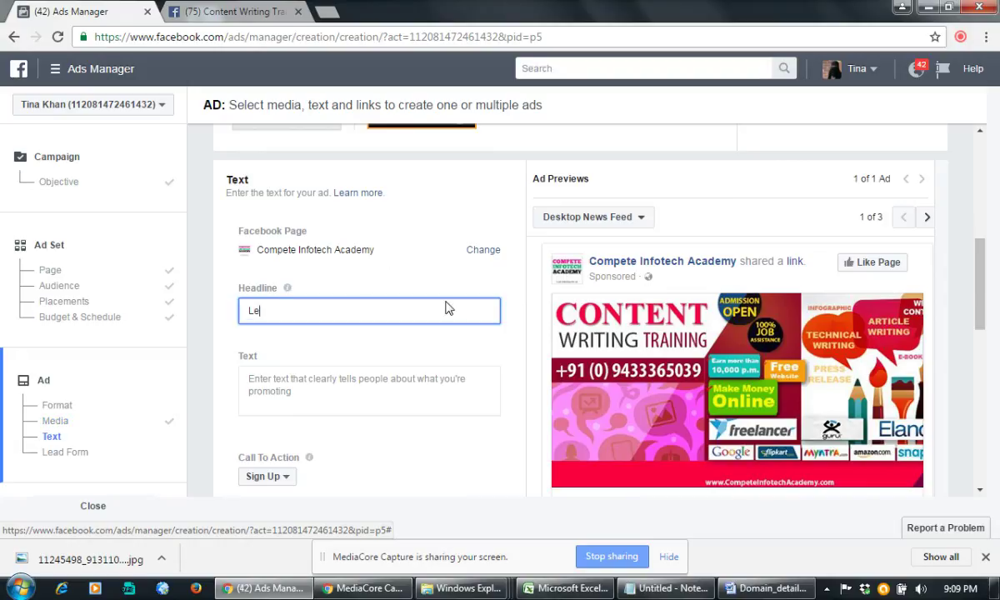
type("arn Content Writing")
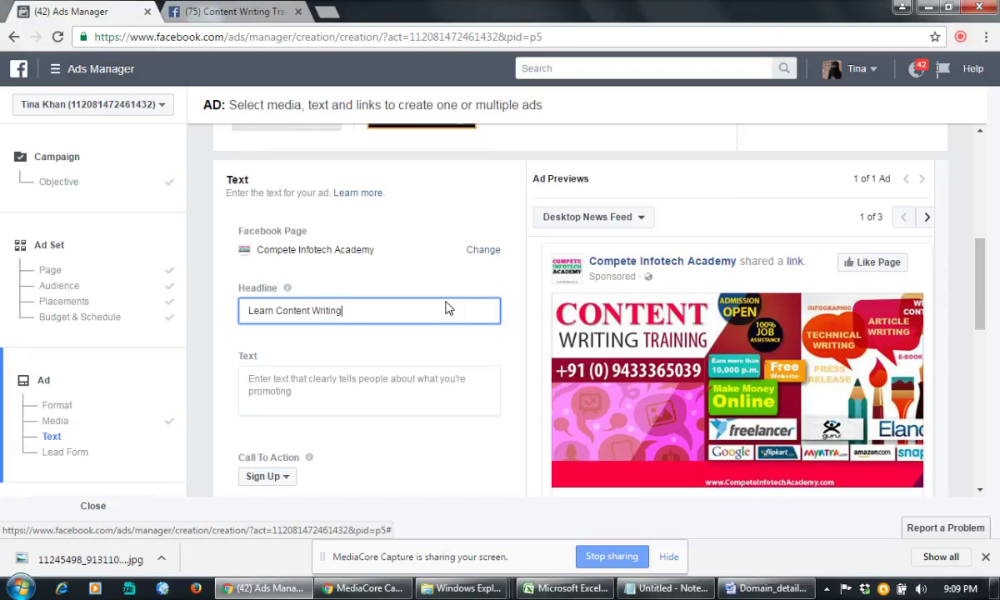
type(" & Earn From Home")
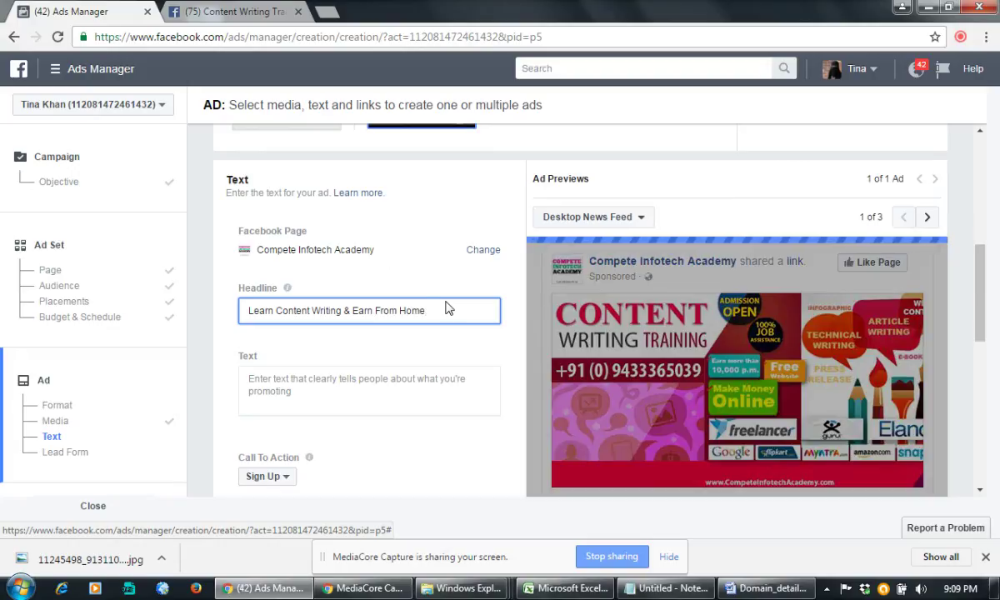
type(" Online")
left_click(387, 335)
left_click(363, 389)
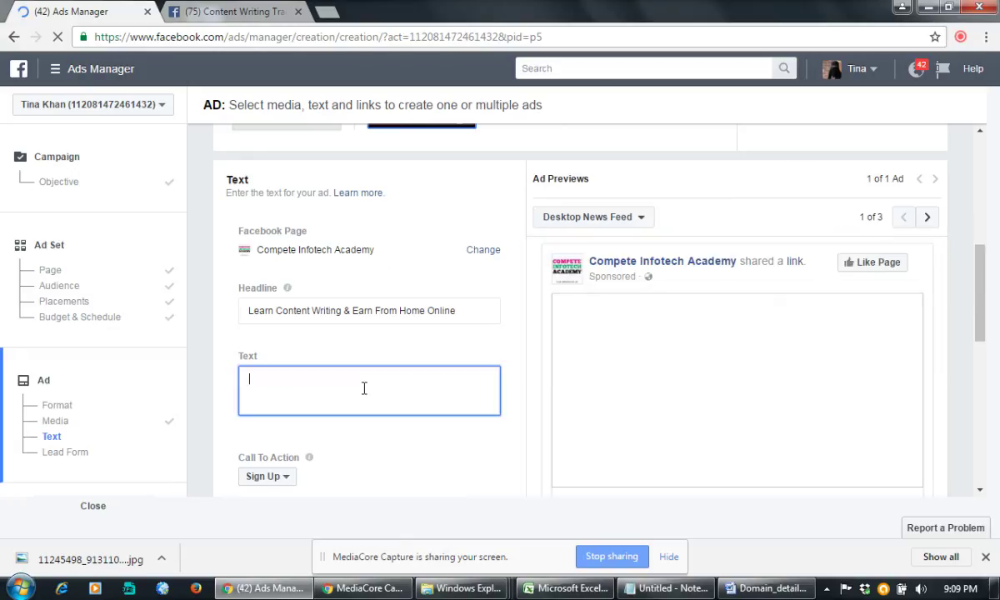
scroll(363, 388, "down", 1)
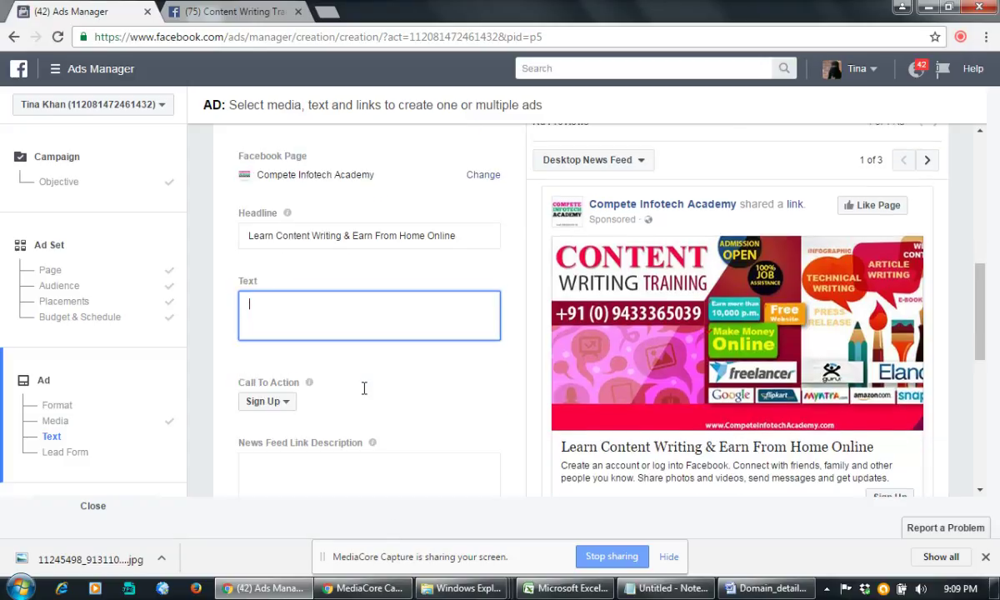
Step: Set the call to action to Apply Now and begin the ad text with 'Get Free'
left_click(285, 399)
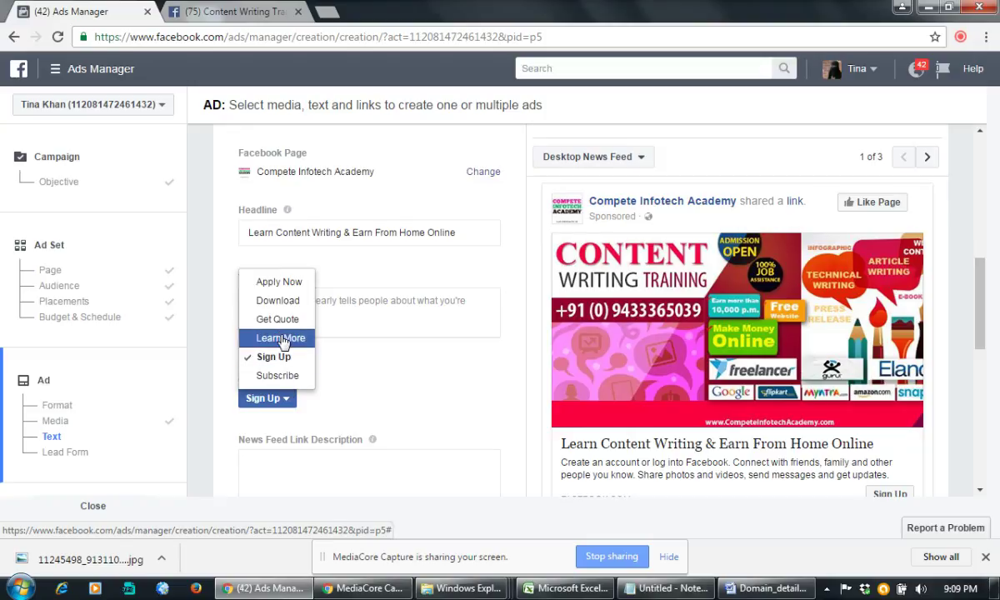
left_click(283, 287)
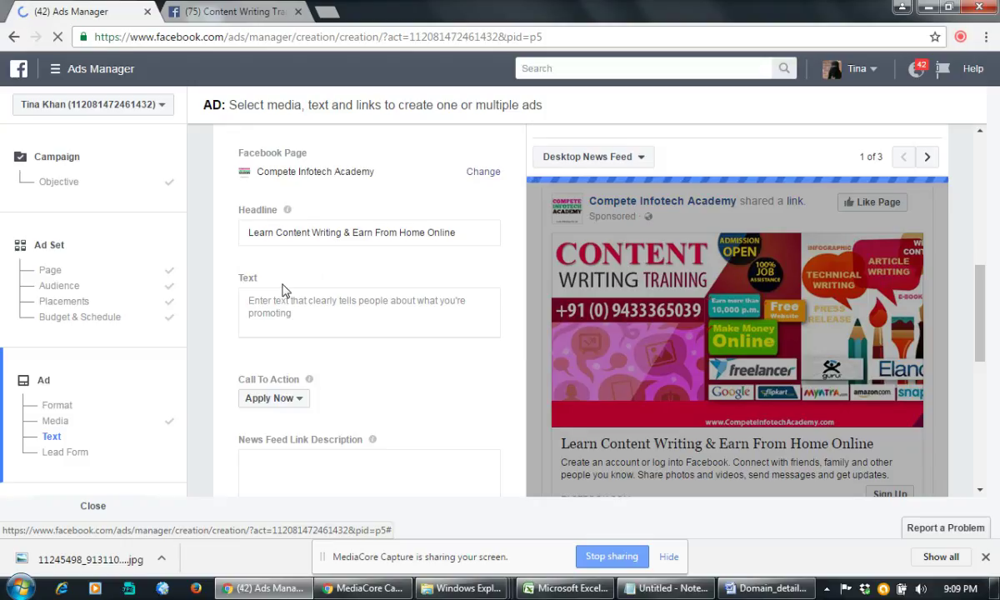
left_click(276, 301)
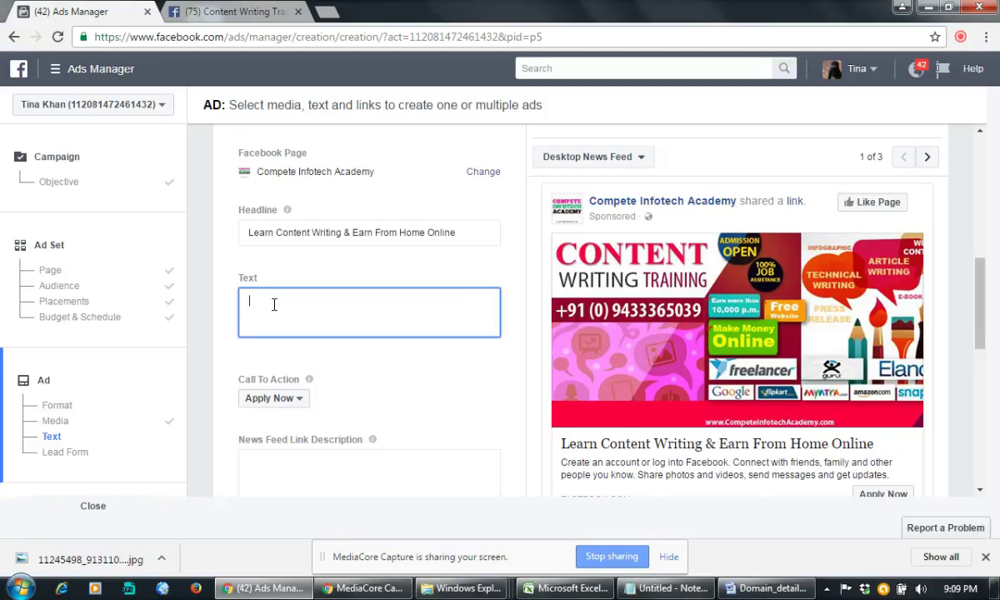
type("Get Free")
Step: Write the text about a FREE Demo Class, MNC jobs and Freelancing Assignments, correcting 'Aprtime'
key("BackSpace")
key("BackSpace")
type("EE Demo Class to Lea")
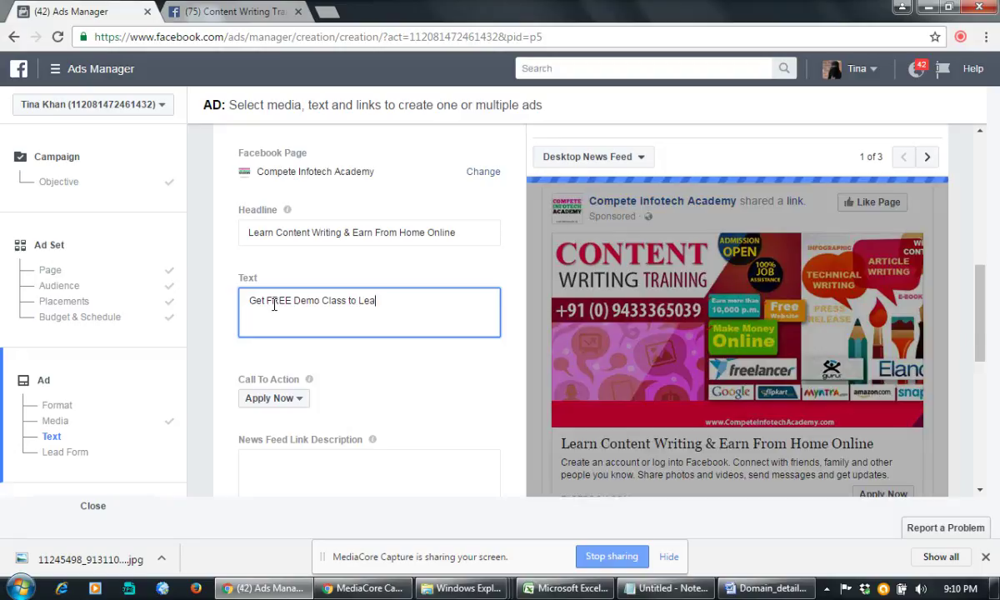
type("rn and Know ho")
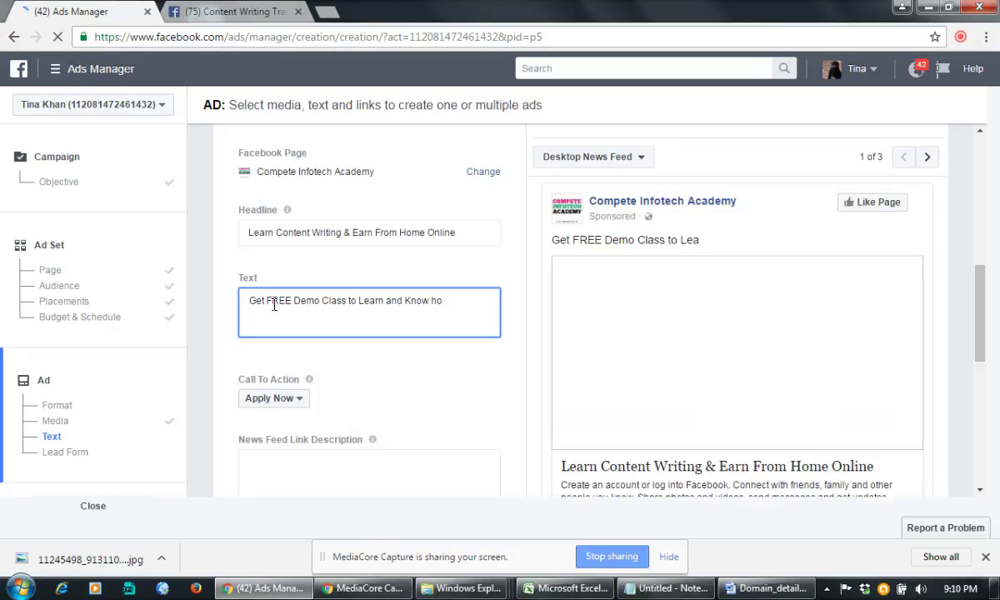
key("BackSpace")
key("BackSpace")
key("BackSpace")
key("BackSpace")
key("BackSpace")
key("BackSpace")
key("BackSpace")
key("BackSpace")
key("BackSpace")
key("BackSpace")
key("BackSpace")
key("BackSpace")
key("BackSpace")
key("BackSpace")
key("BackSpace")
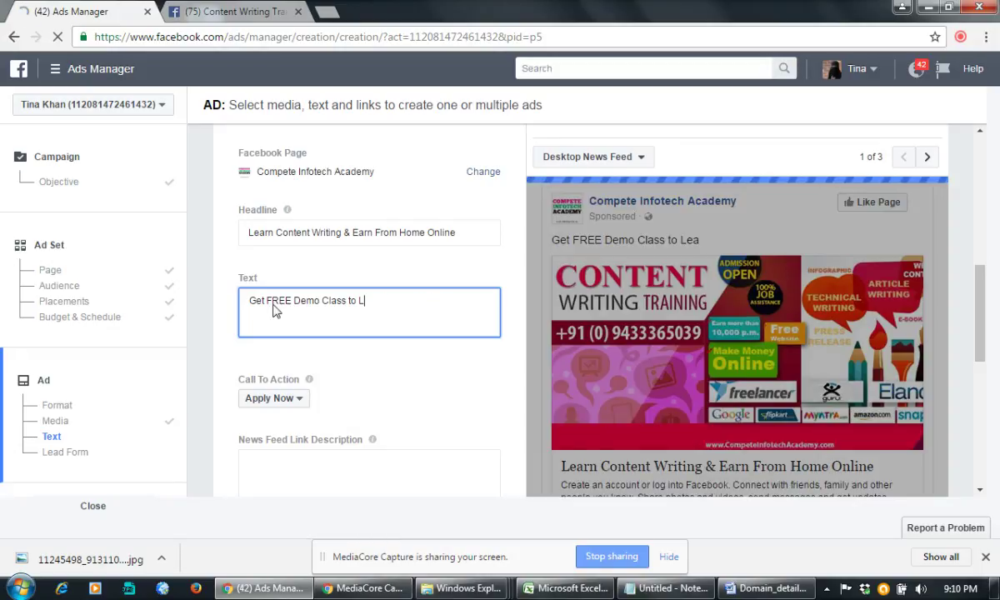
type("earn and Earn")
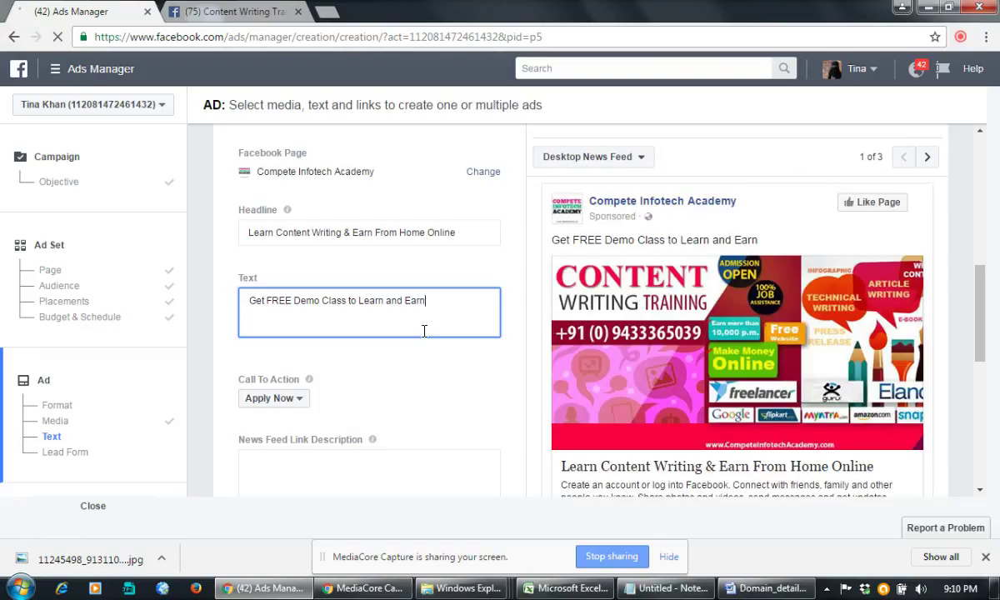
type("om Writing")
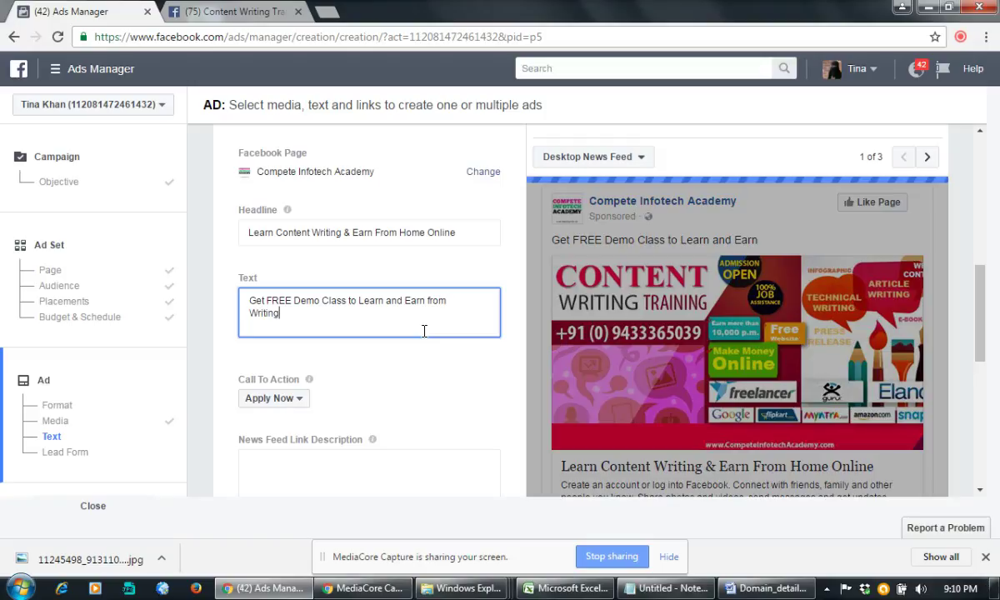
type(". Get MNC i")
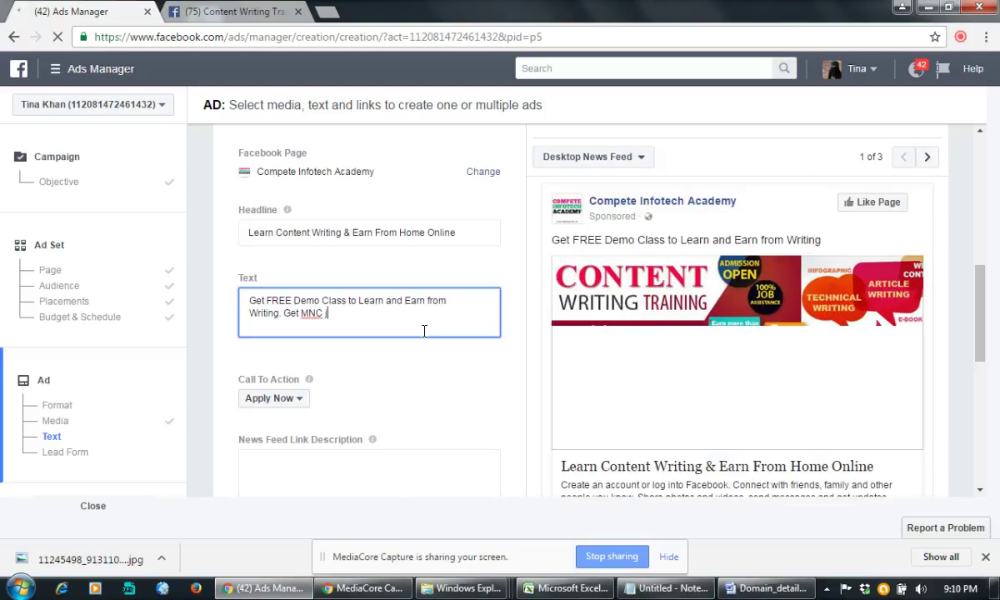
key("BackSpace")
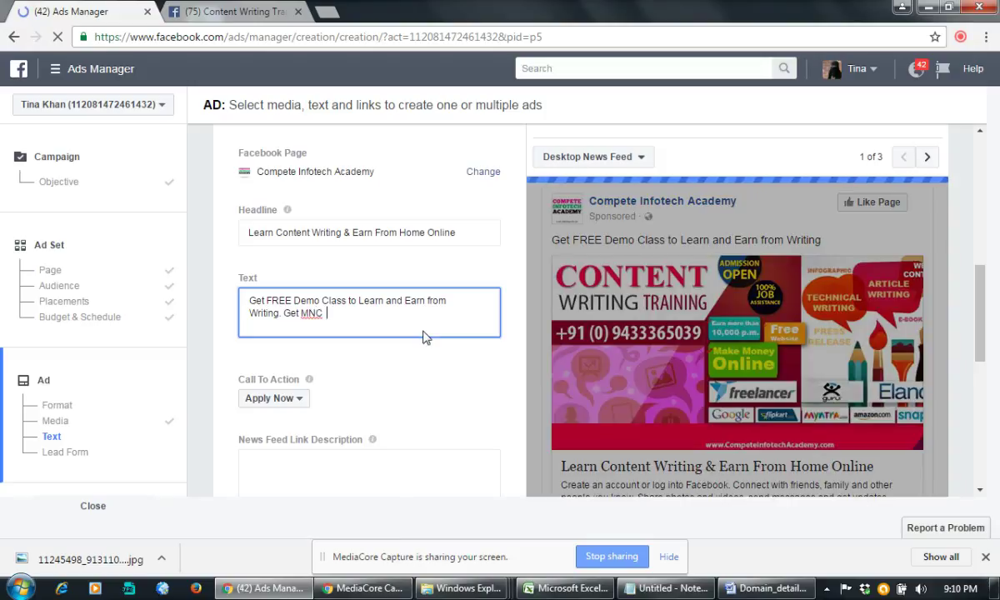
type("Fulltime and")
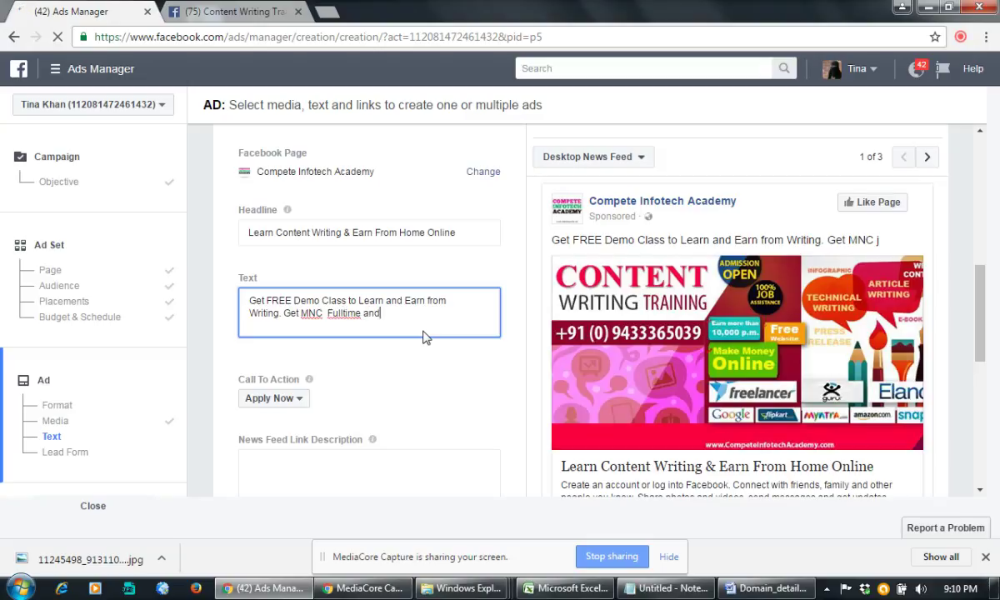
type(" Aprtime Jobs")
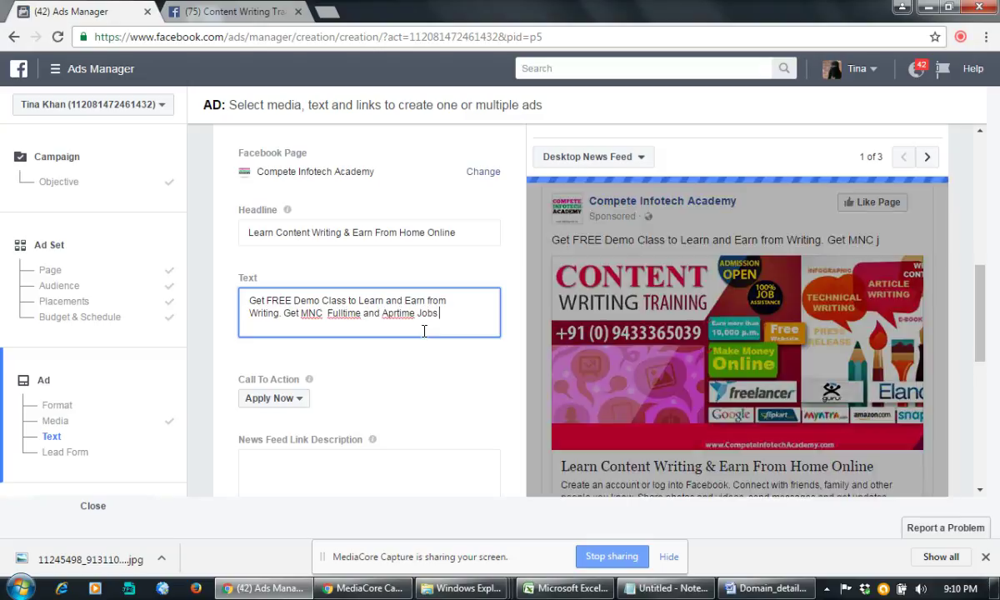
type(" + Freelancing")
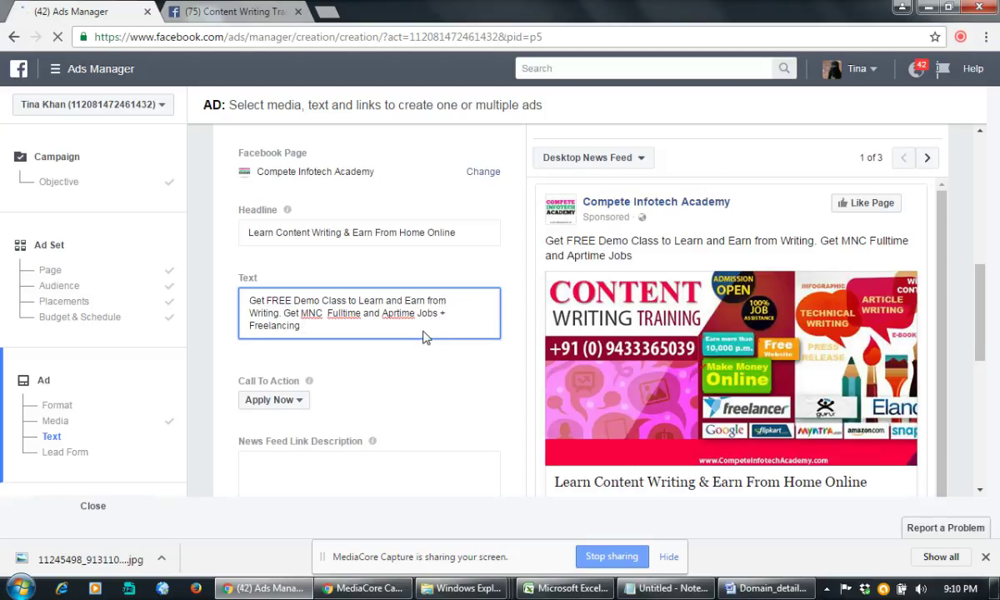
type(" Assign")
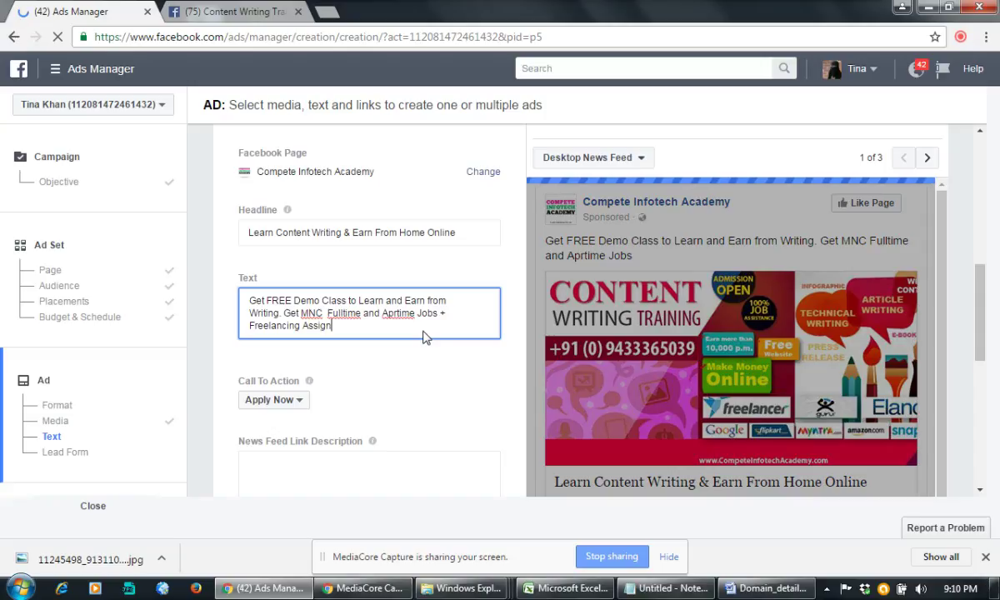
type("ments")
left_click(391, 312)
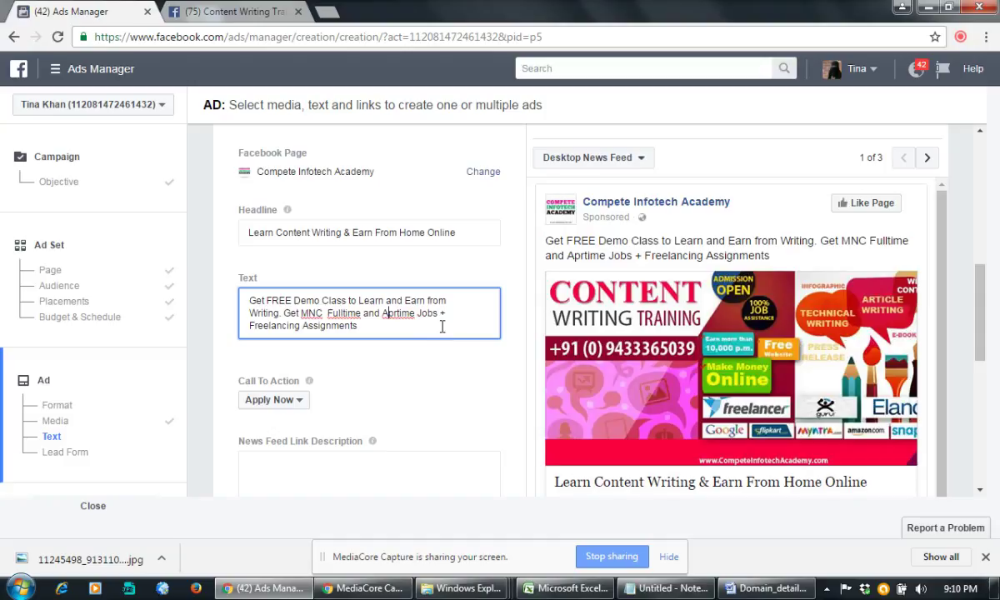
key("BackSpace")
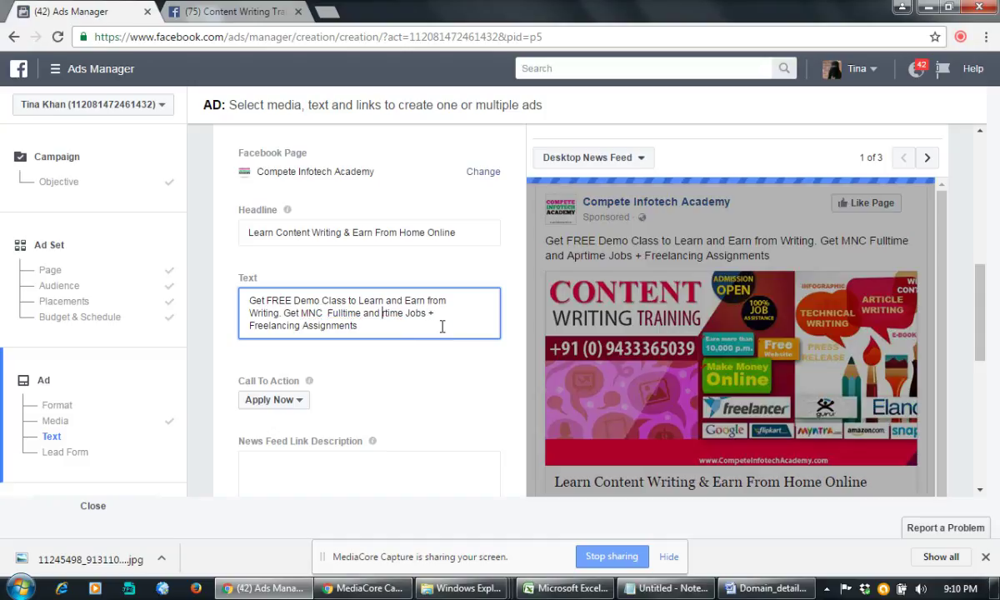
Step: Add the affiliate-earnings line, 'Earn 30K+/Month Now' and a call line with two contact numbers to the ad text
type("Par")
left_click(393, 327)
type("+ Earn f")
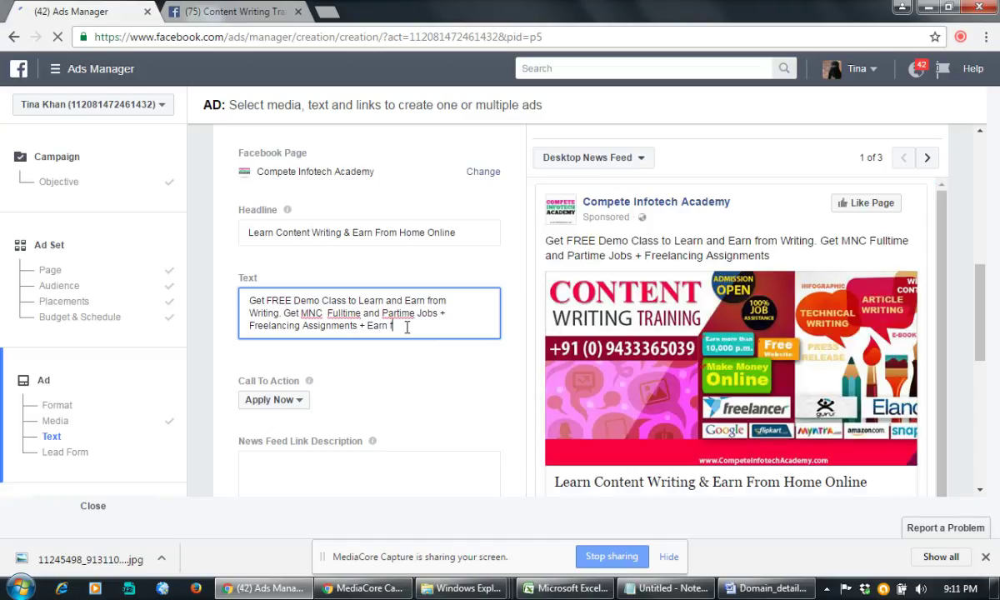
type("rom Affil")
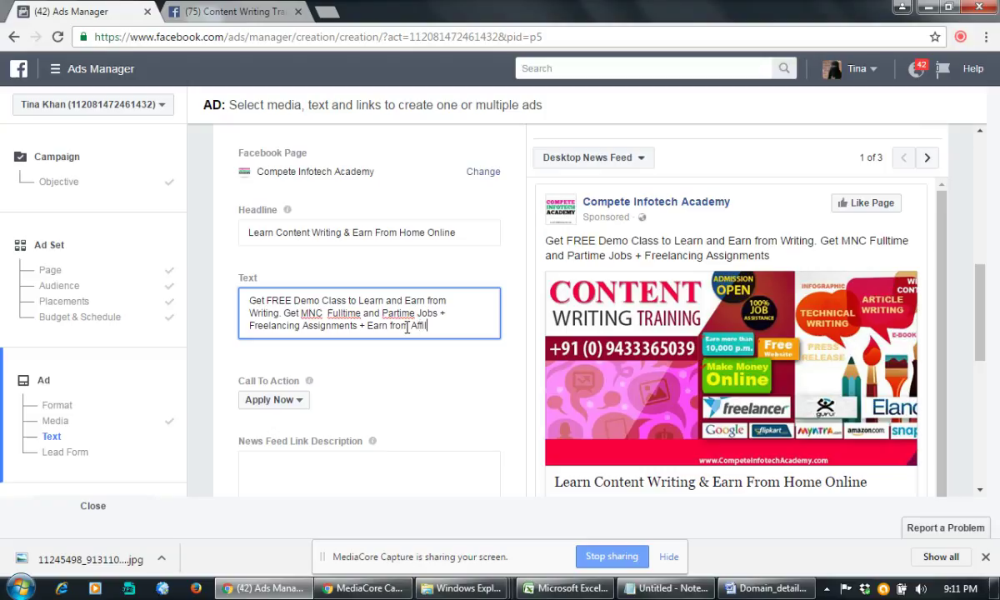
type("iate networks")
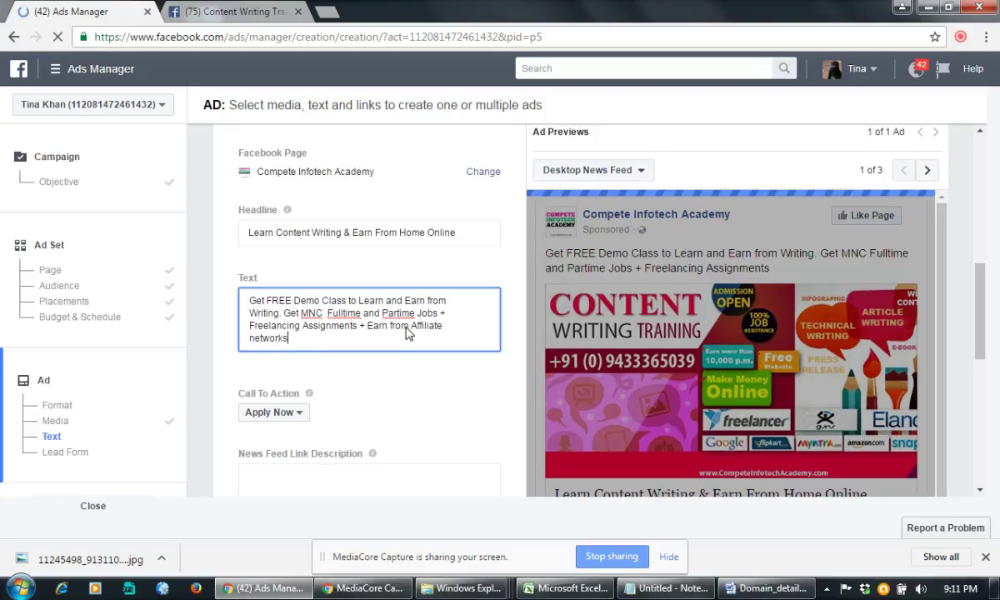
type(". Earn ")
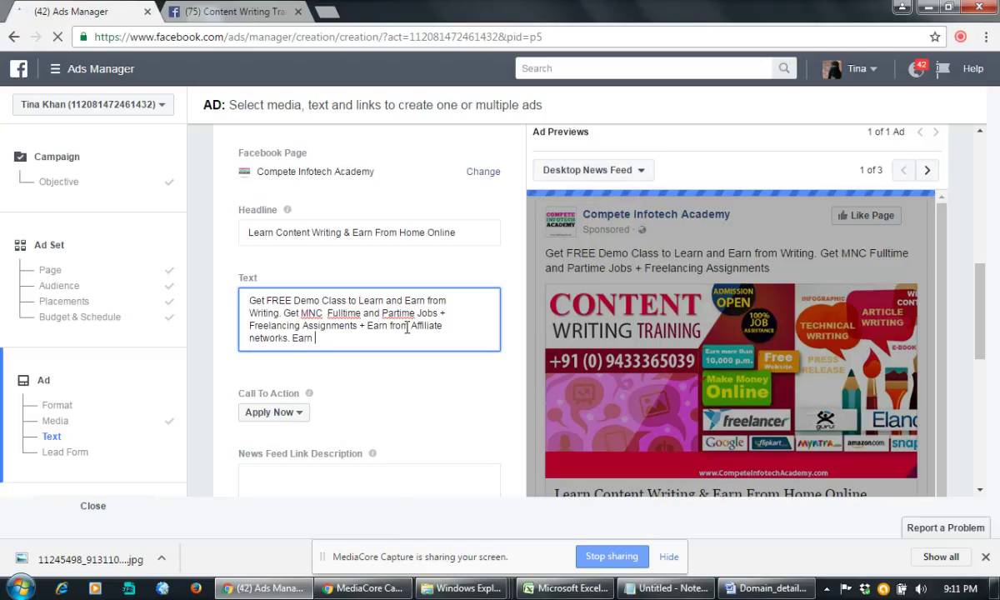
type("30K+/Mon")
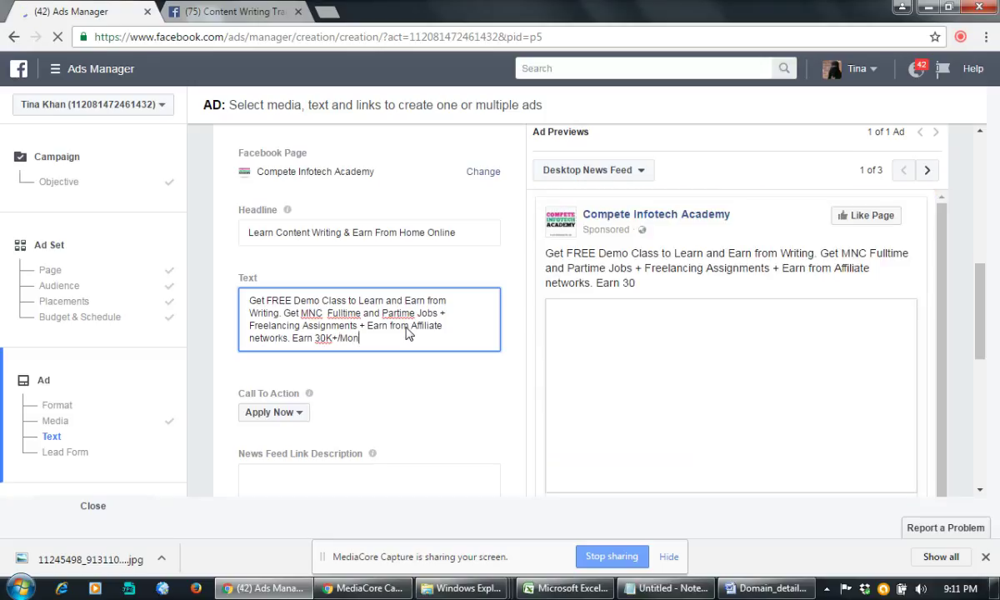
type("th")
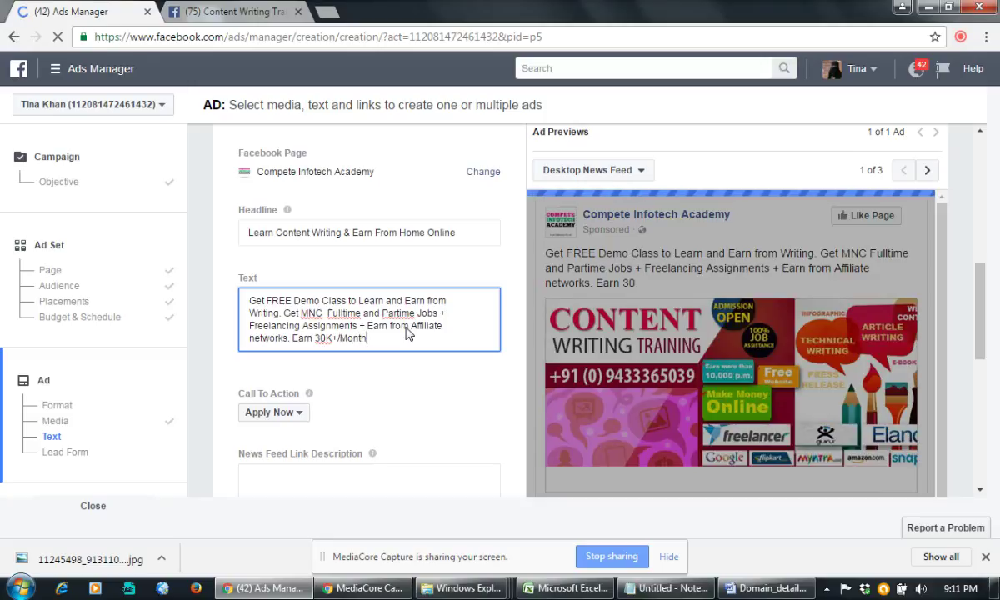
type(" Now. Call")
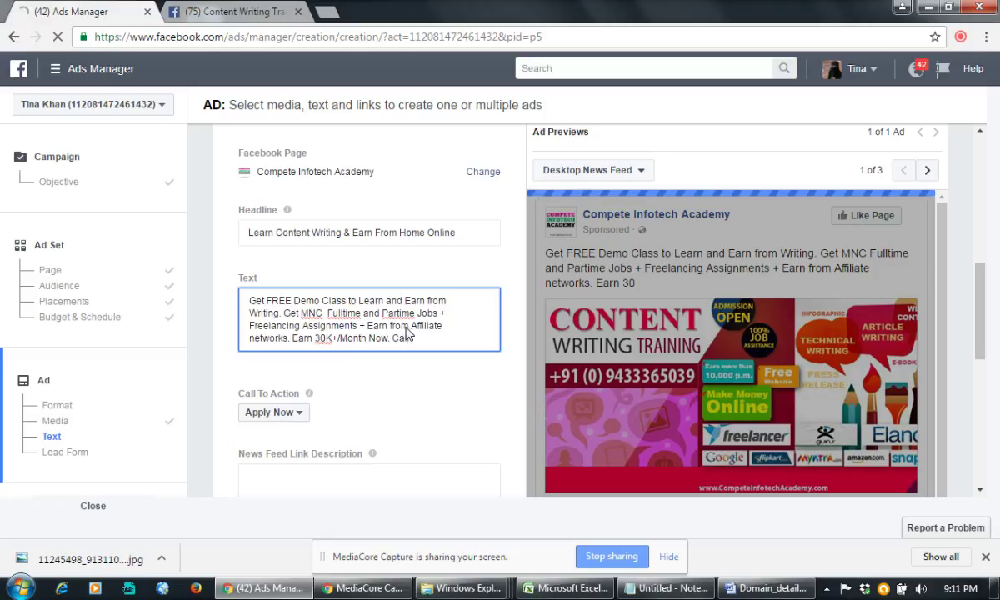
type(" Usha ")
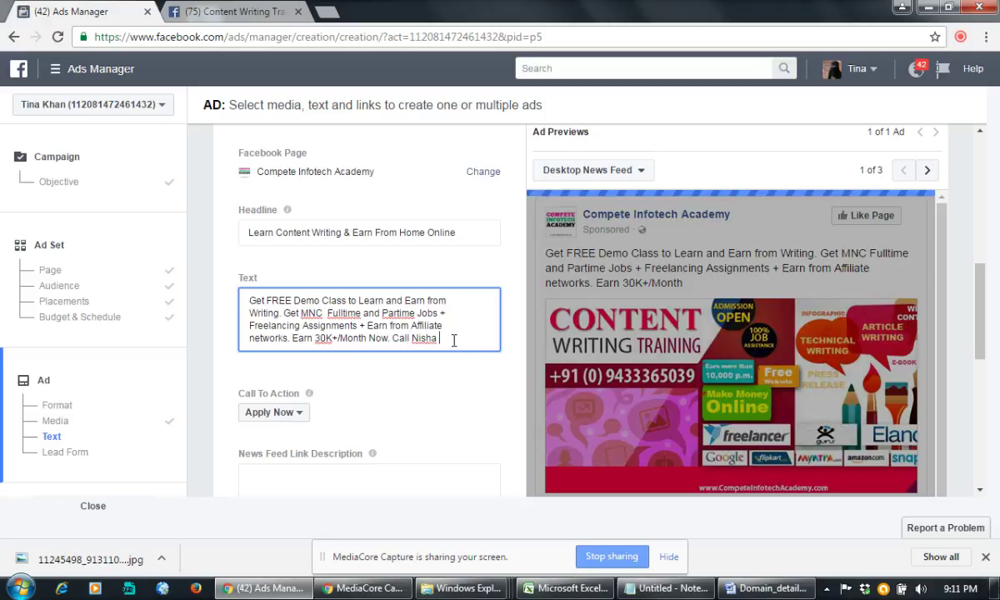
type("a")
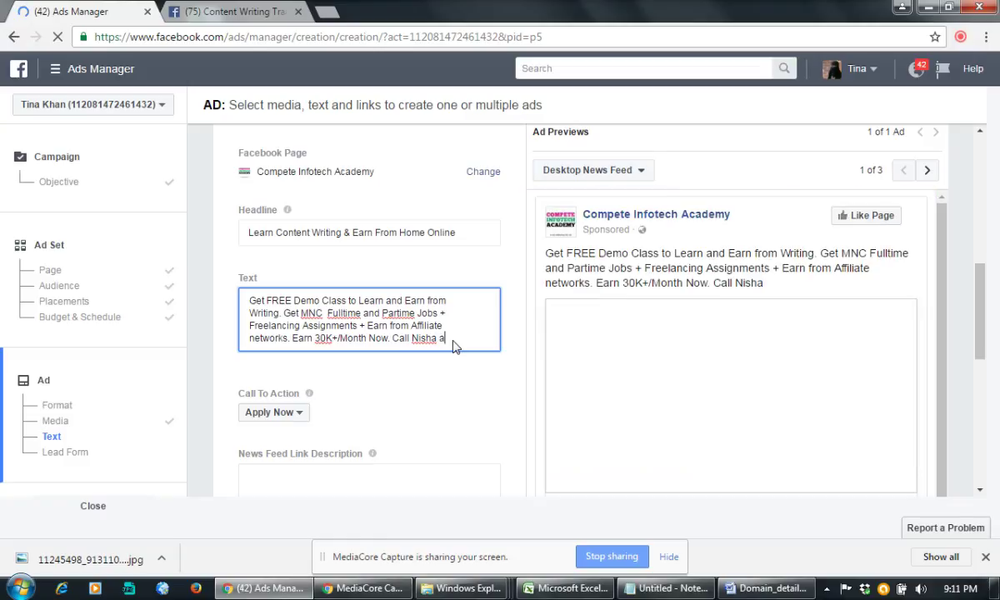
type("t")
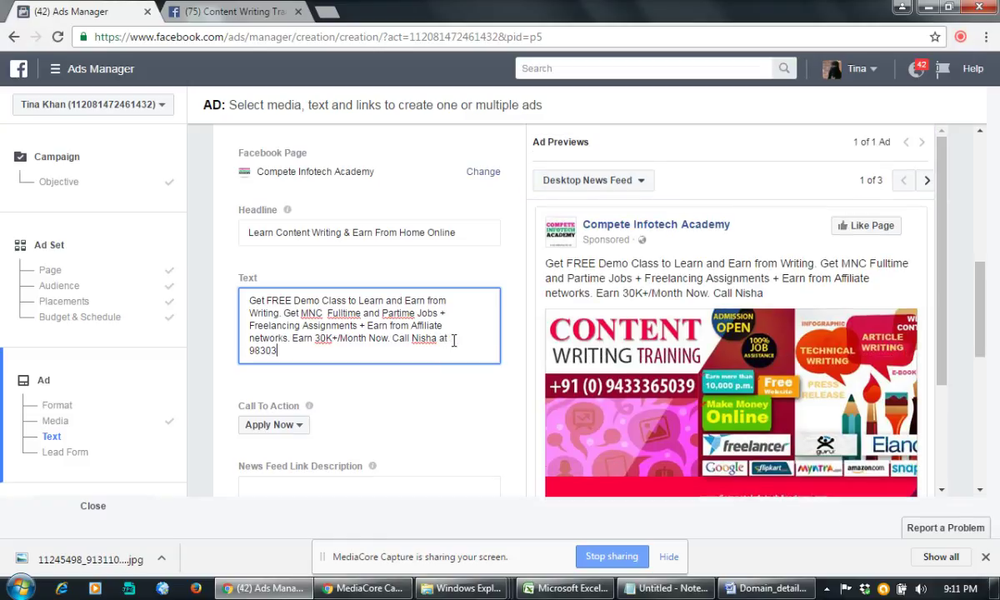
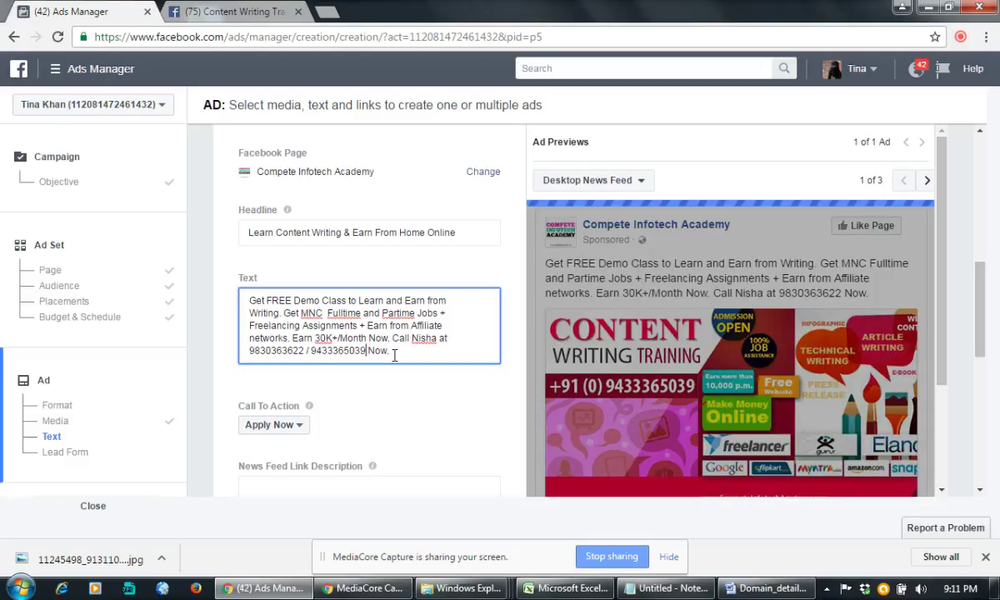
left_click(394, 354)
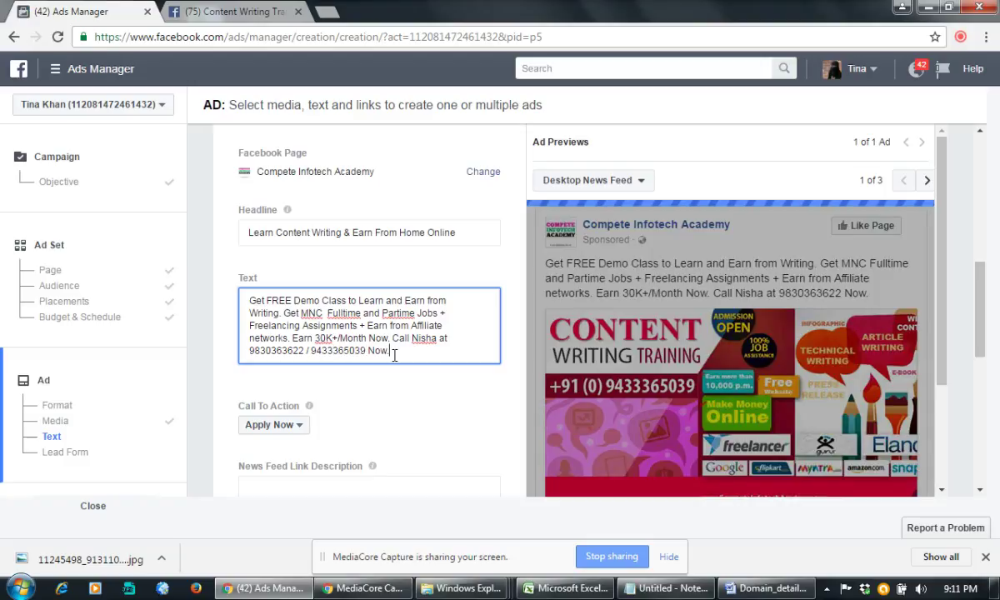
left_click(400, 312)
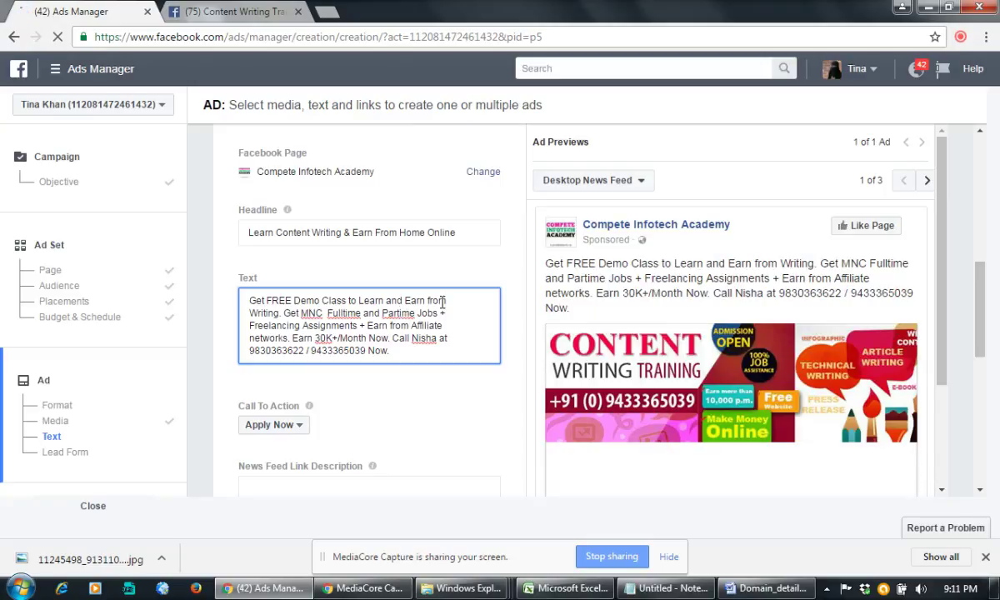
Step: Correct 'Partime' to 'Part Time', review the ad preview, and open a new browser tab
type("T")
left_click(424, 325)
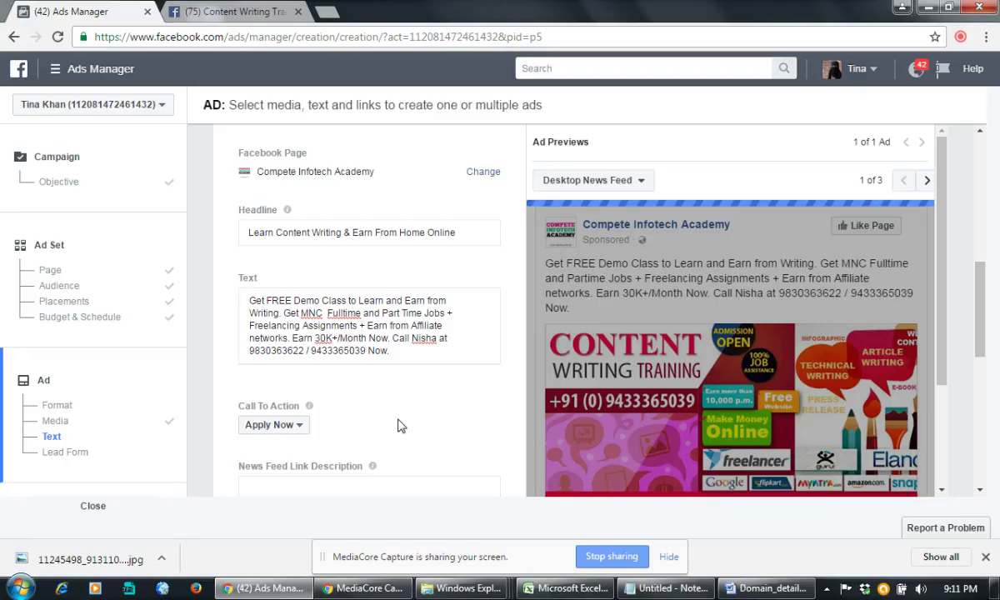
scroll(398, 426, "down", 3)
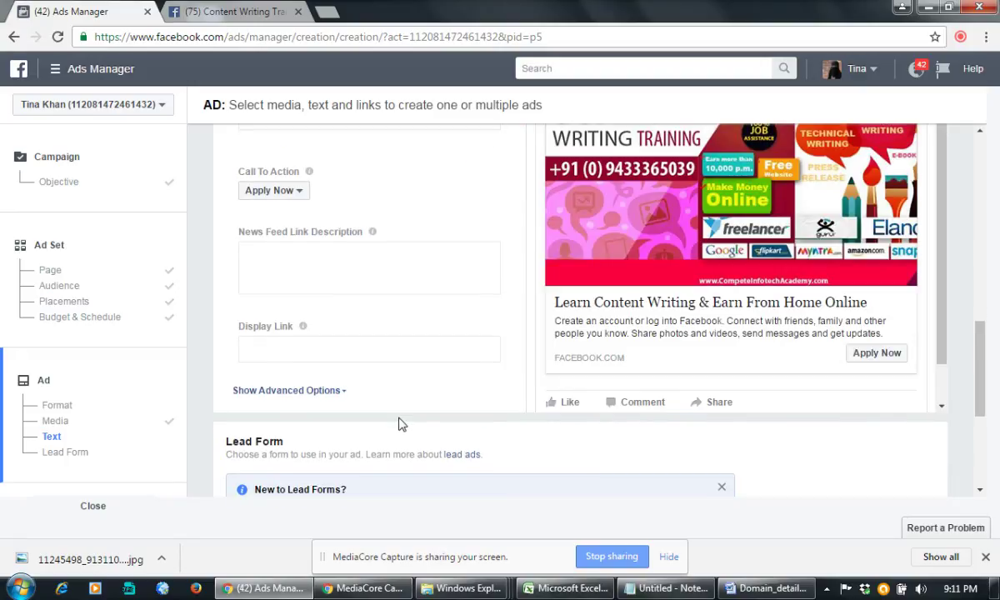
scroll(398, 425, "up", 1)
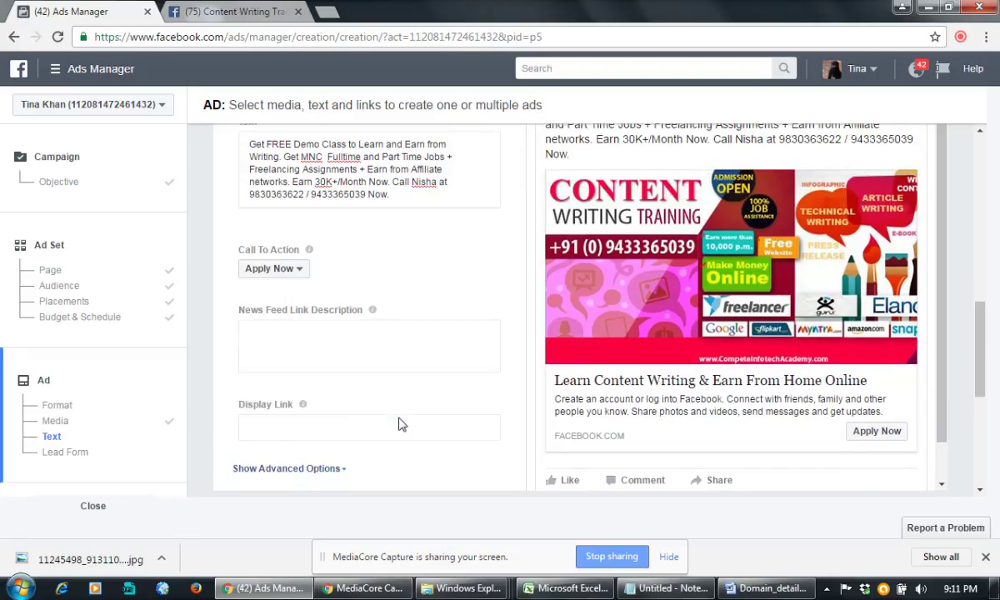
scroll(399, 425, "up", 1)
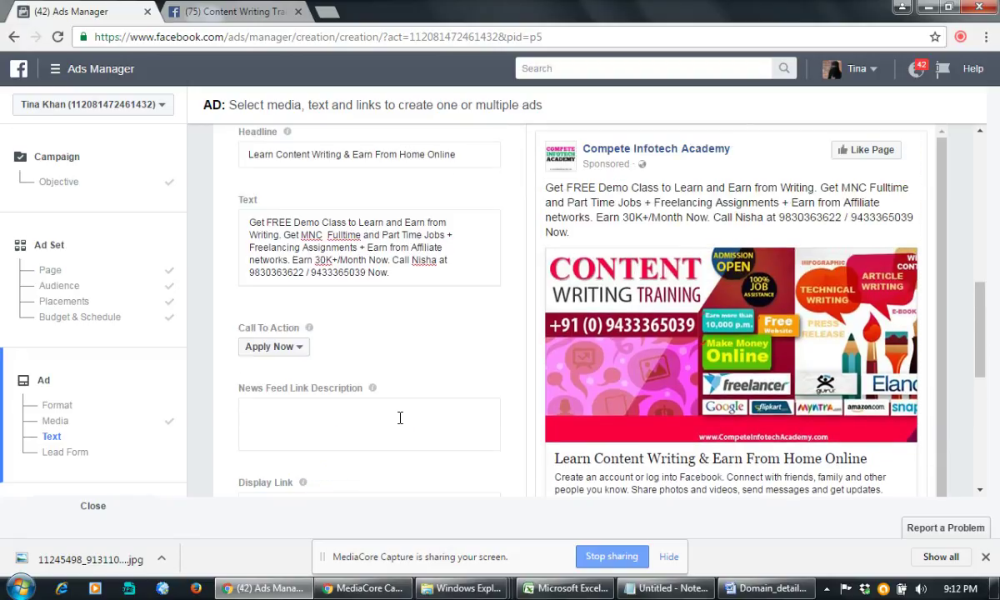
left_click(355, 412)
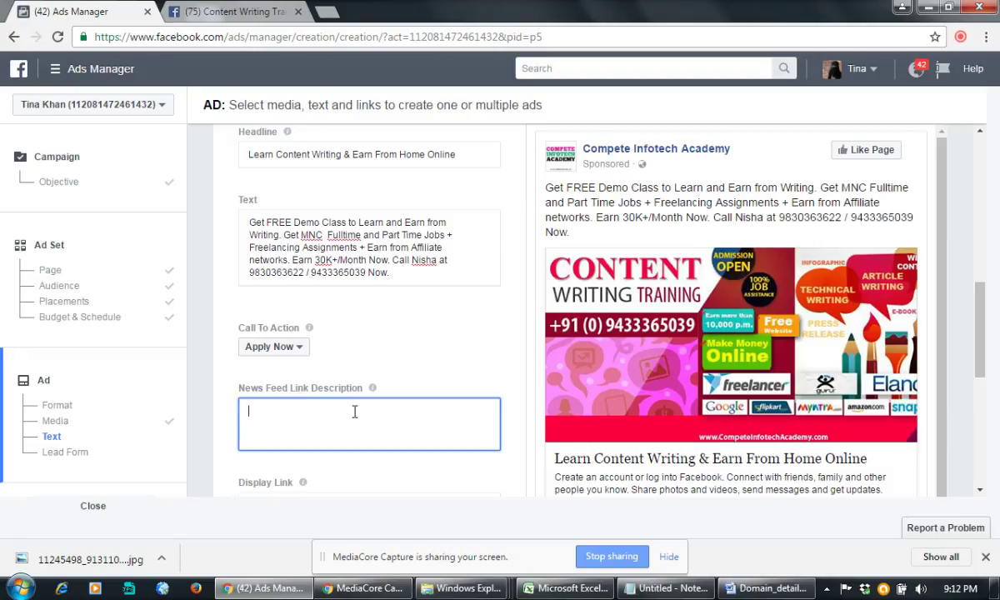
left_click(326, 11)
Step: Search Google for 'content writing courses in kolkata' and select the competeinfotechacademy ad's description
type("content wri")
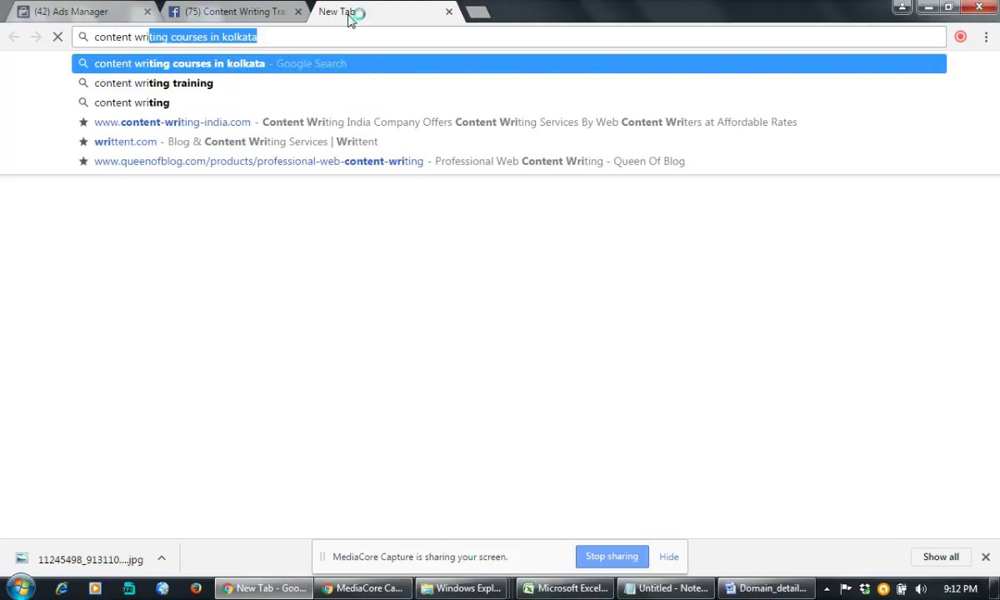
key("Return")
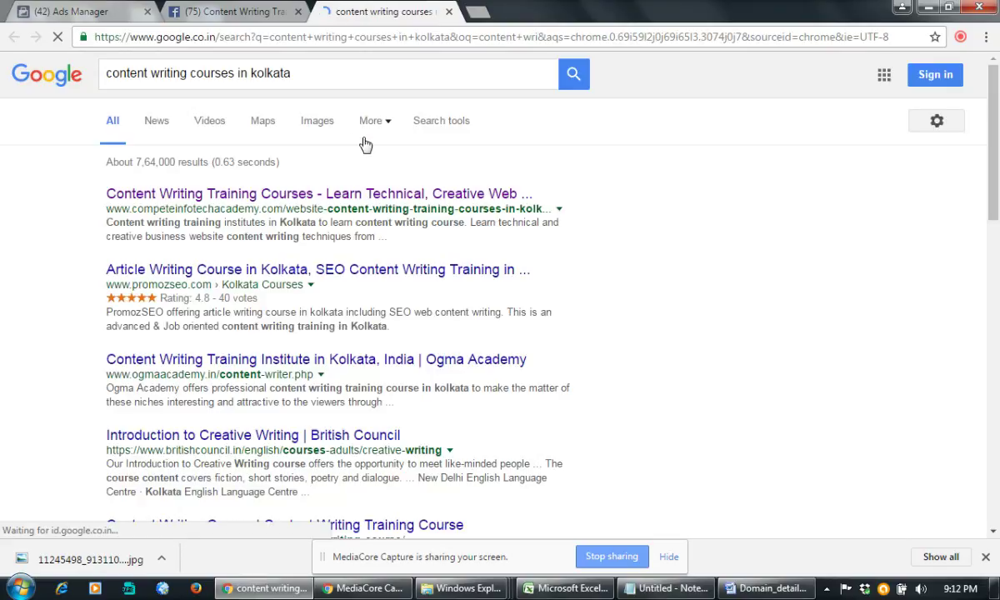
left_click_drag(192, 76, 235, 75)
scroll(905, 293, "down", 7)
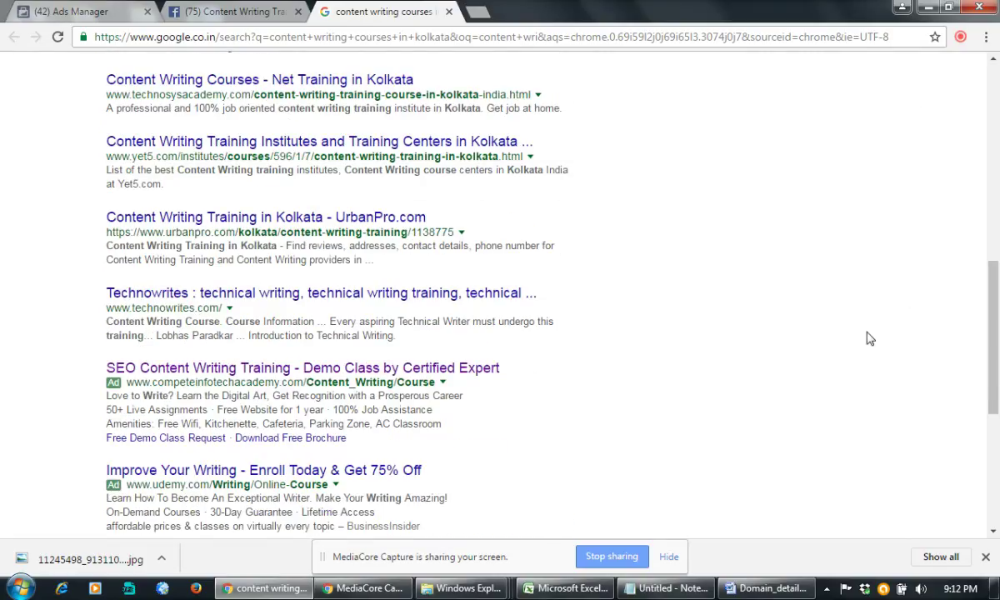
scroll(867, 338, "down", 2)
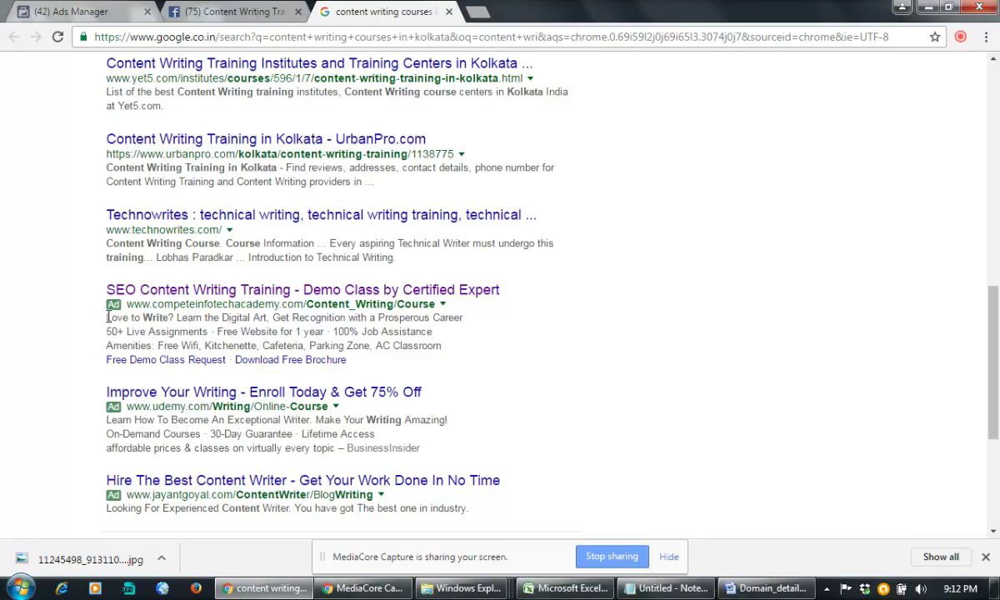
left_click_drag(107, 318, 454, 348)
key("ctrl+c")
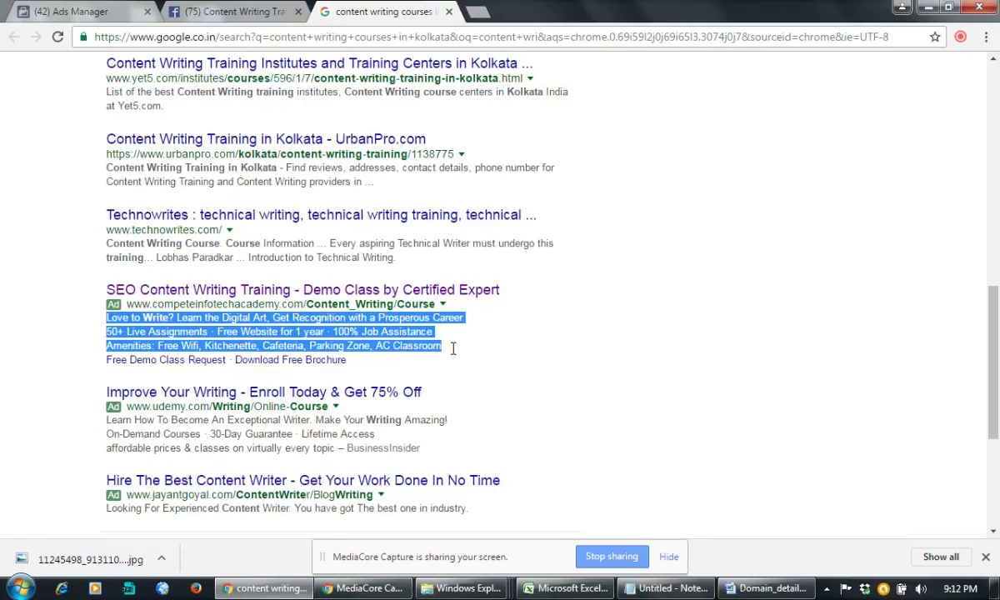
left_click(77, 11)
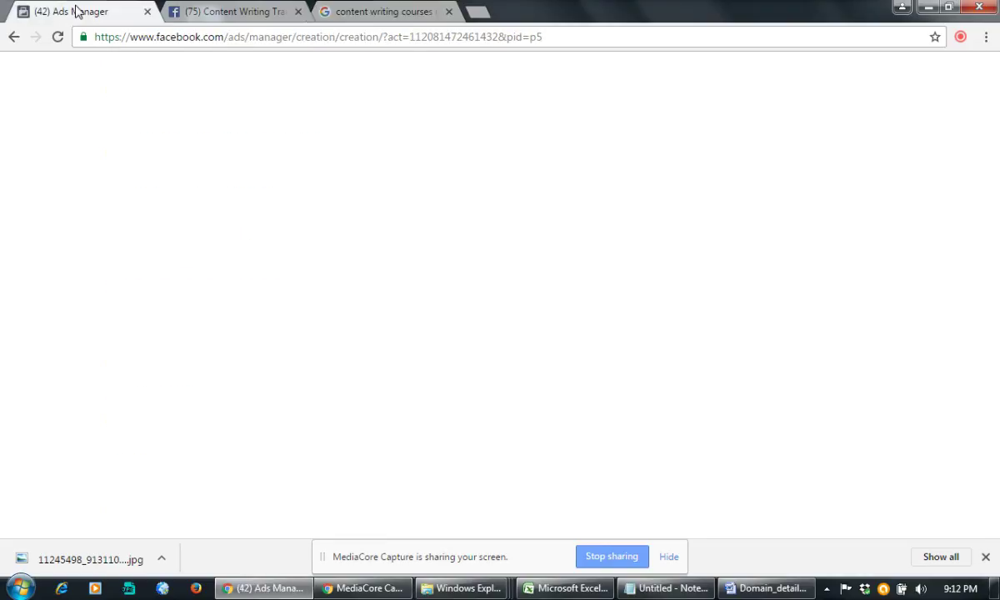
Step: Paste the academy's 'Love to Write?…' copy into the News Feed Link Description
key("ctrl+v")
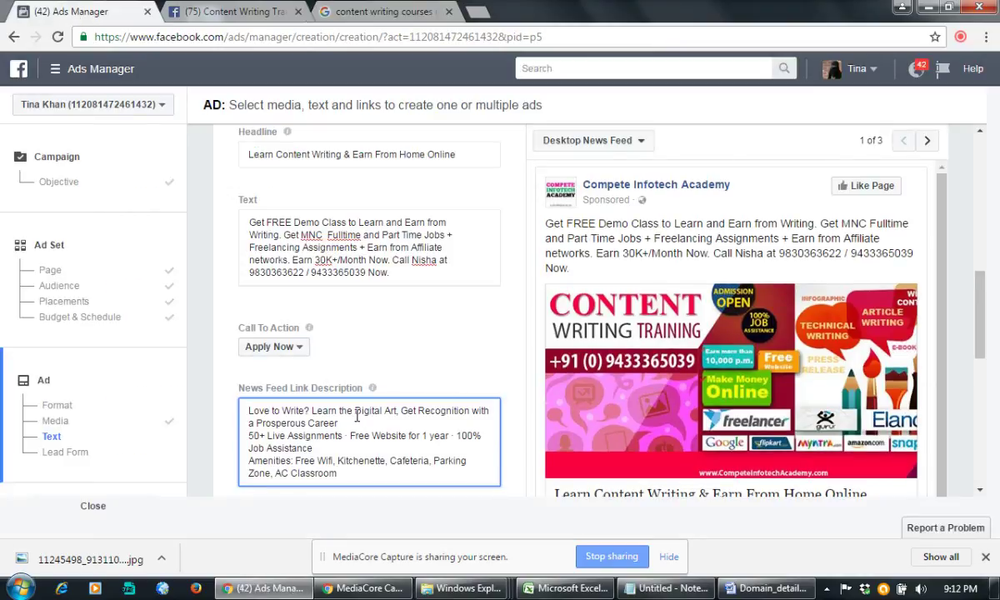
left_click(347, 11)
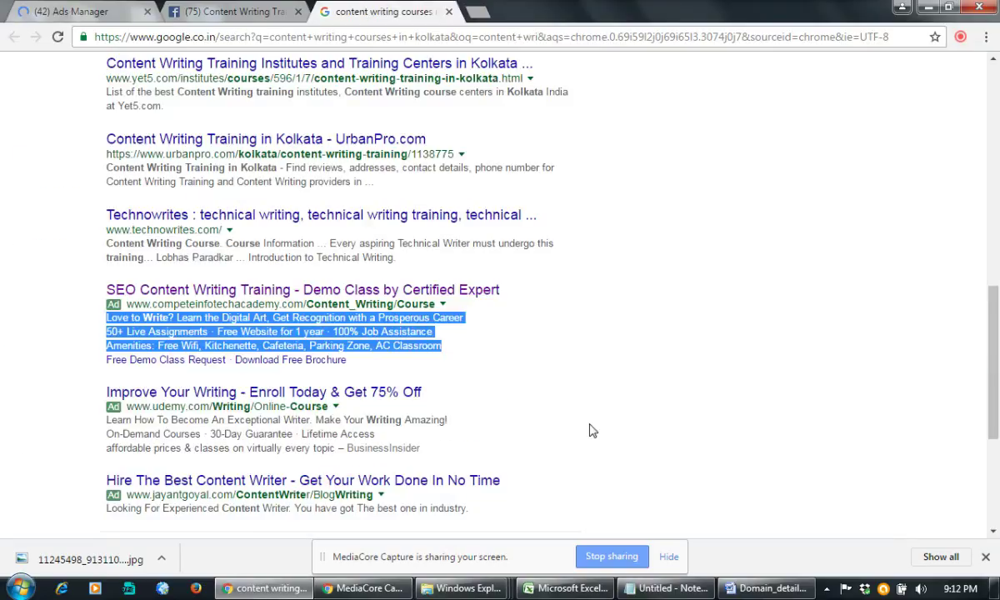
Step: Copy the Udemy ad's 'Become An Exceptional Writer' line from the Google results
left_click_drag(450, 420, 103, 422)
key("ctrl+c")
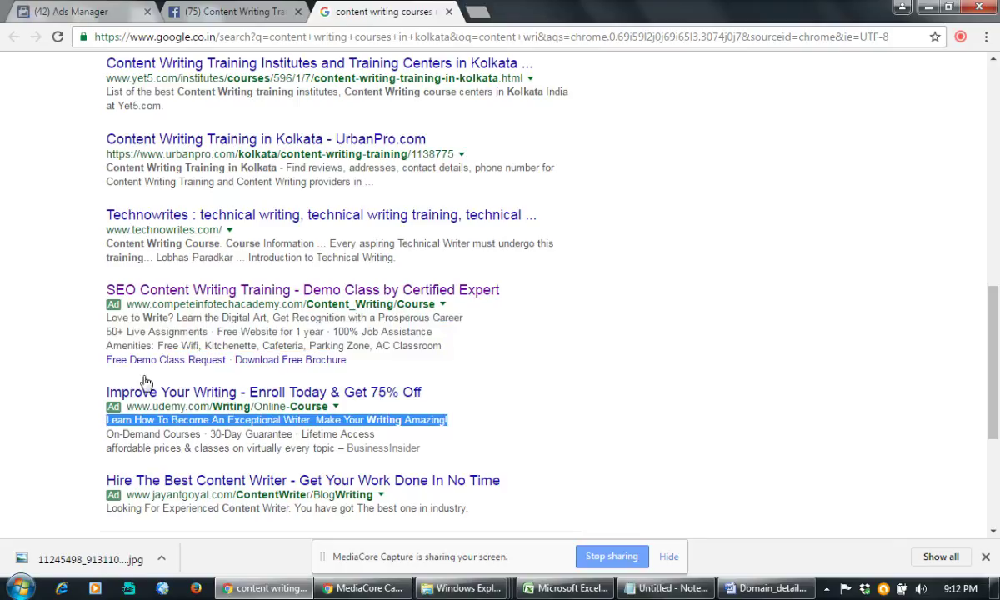
left_click(213, 8)
left_click(83, 11)
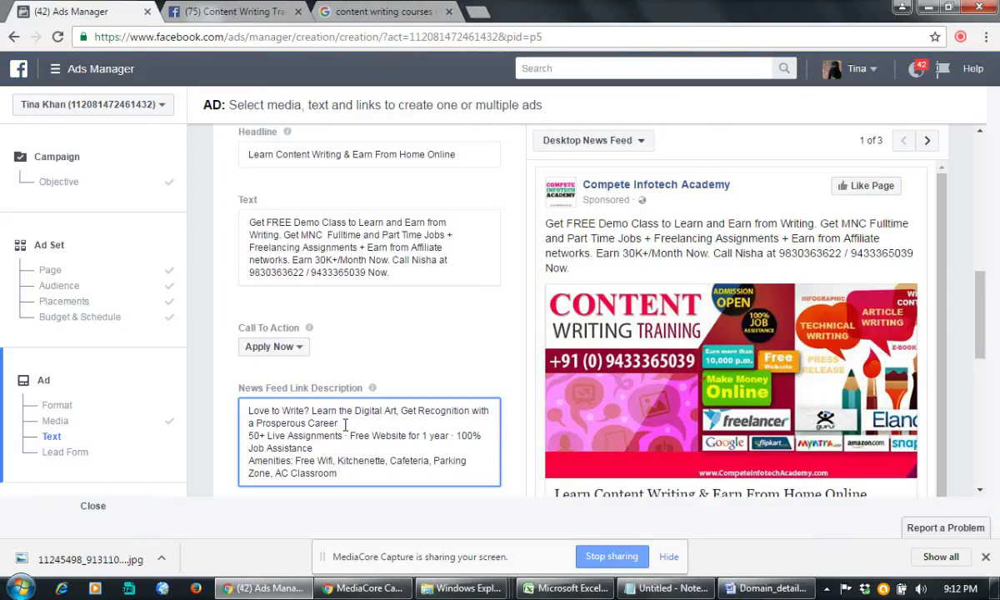
Step: Append the 'Become An Exceptional Writer' sentence after 'Career.' in the link description
type(".")
key("ctrl+v")
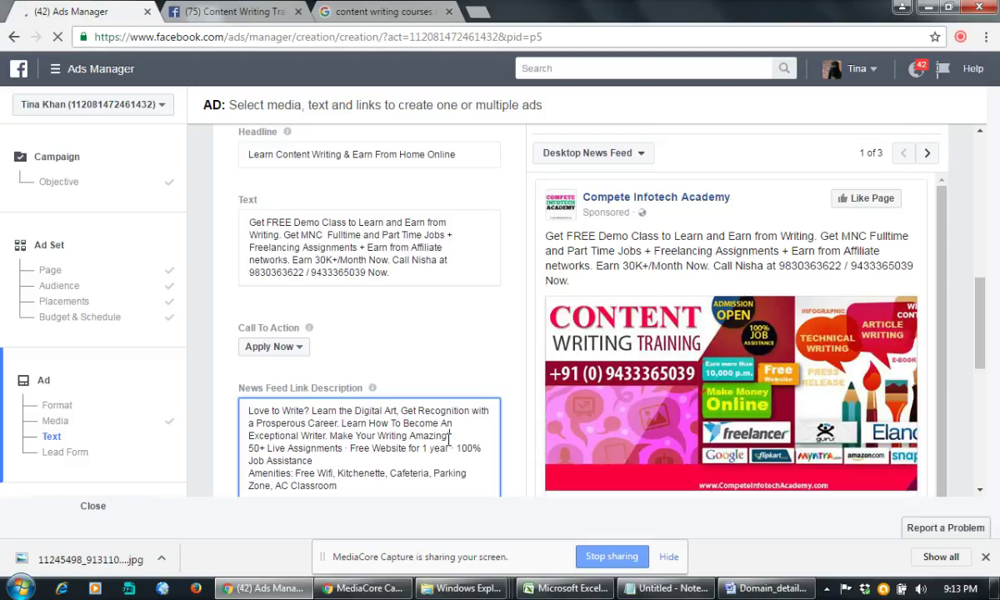
scroll(449, 439, "down", 3)
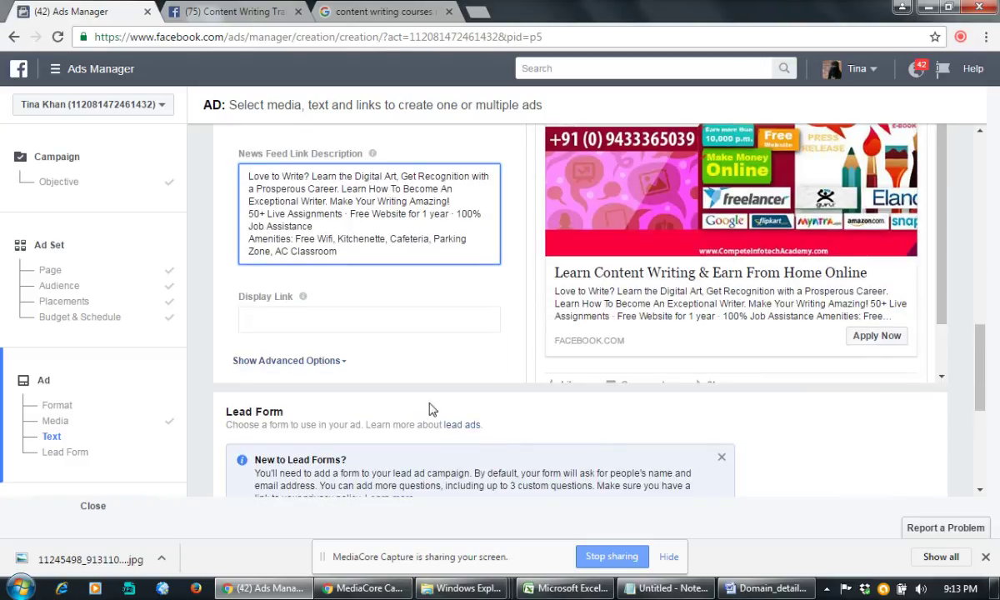
left_click(369, 316)
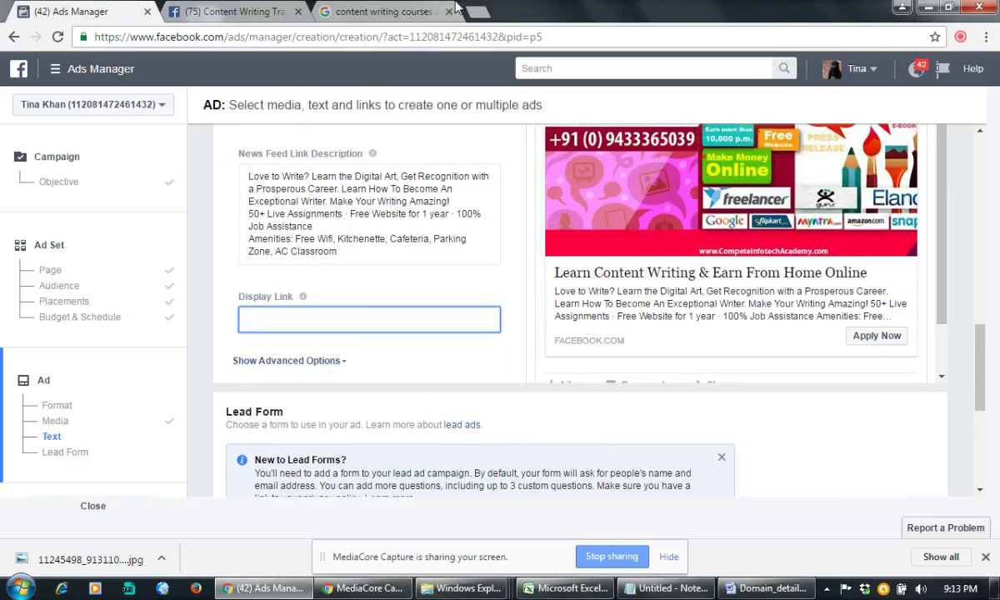
left_click(480, 13)
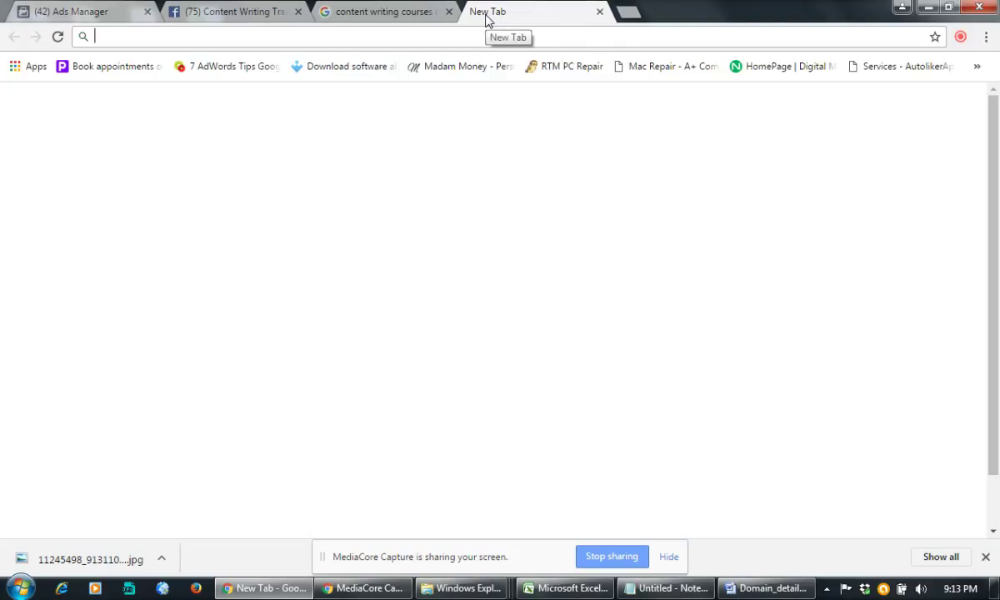
Step: Open the Compete Infotech Academy Content Writing certificate course page and copy its URL
type("compete")
key("Return")
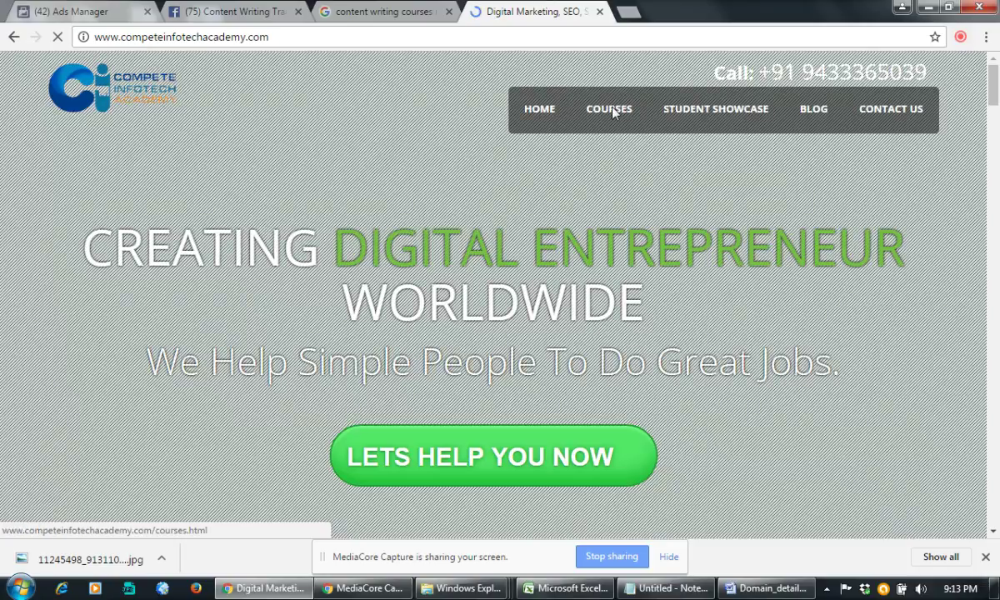
mouse_move(612, 112)
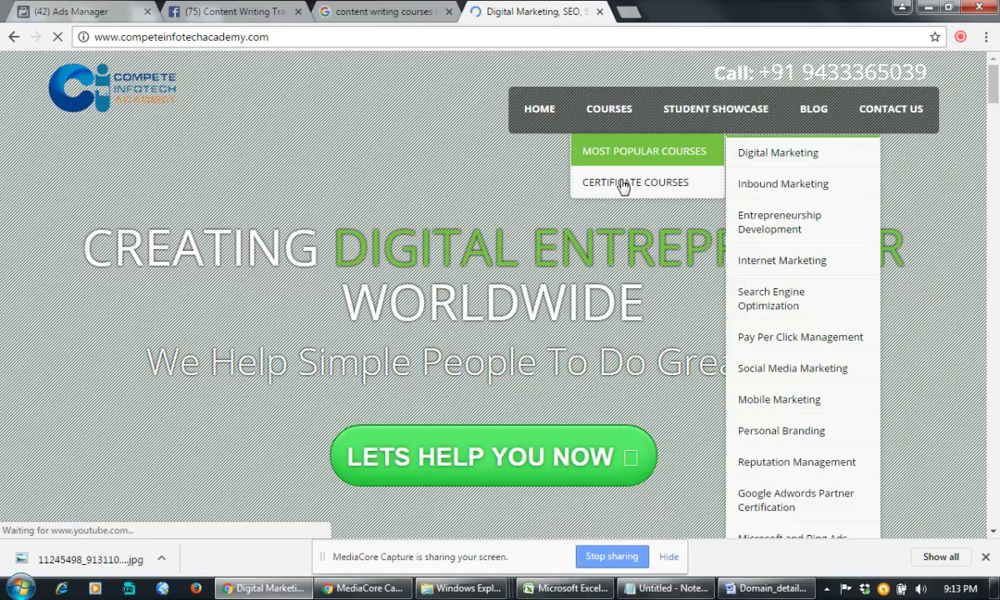
mouse_move(624, 187)
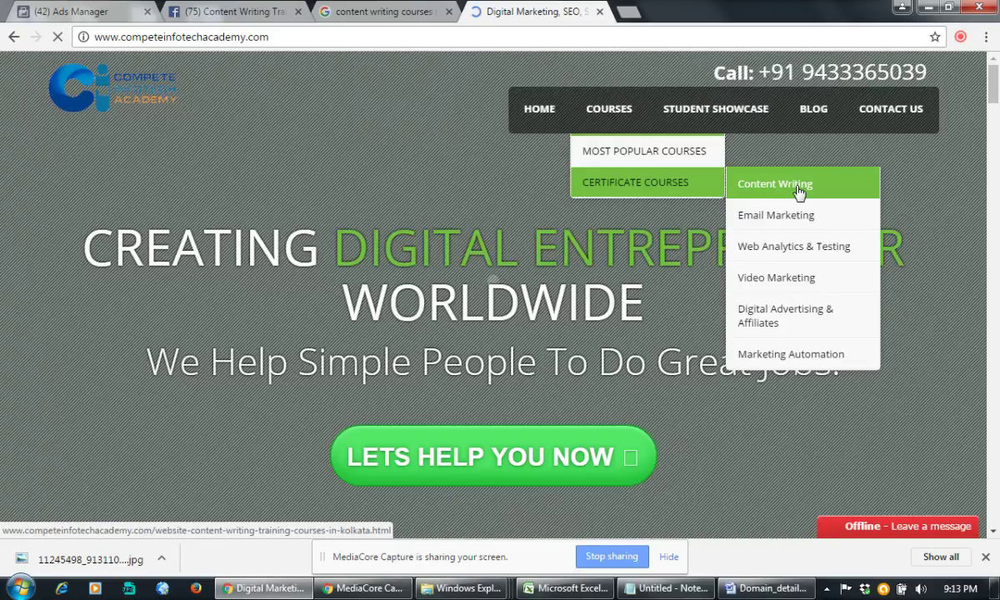
left_click(799, 187)
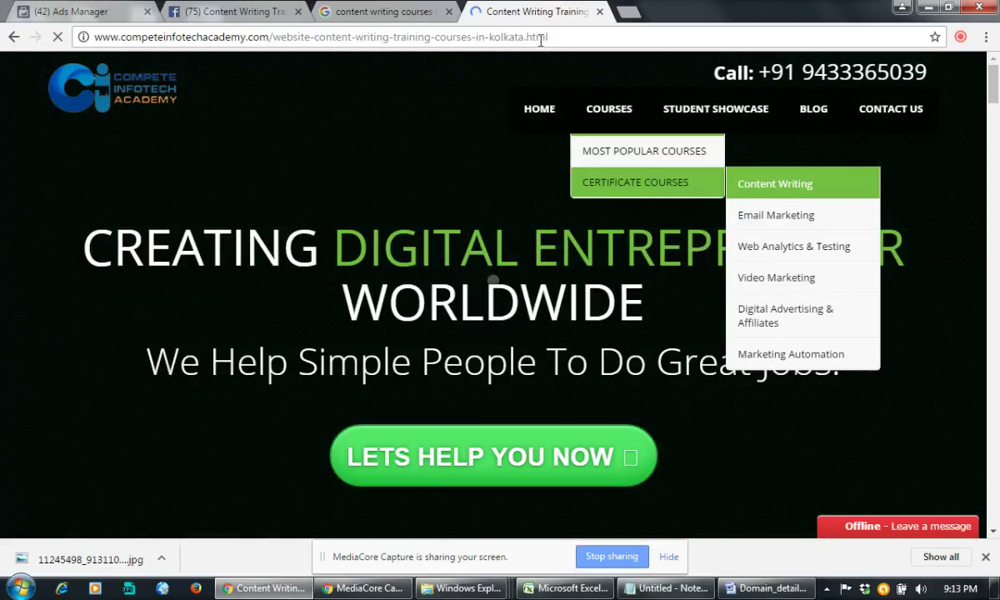
left_click(541, 39)
key("ctrl+c")
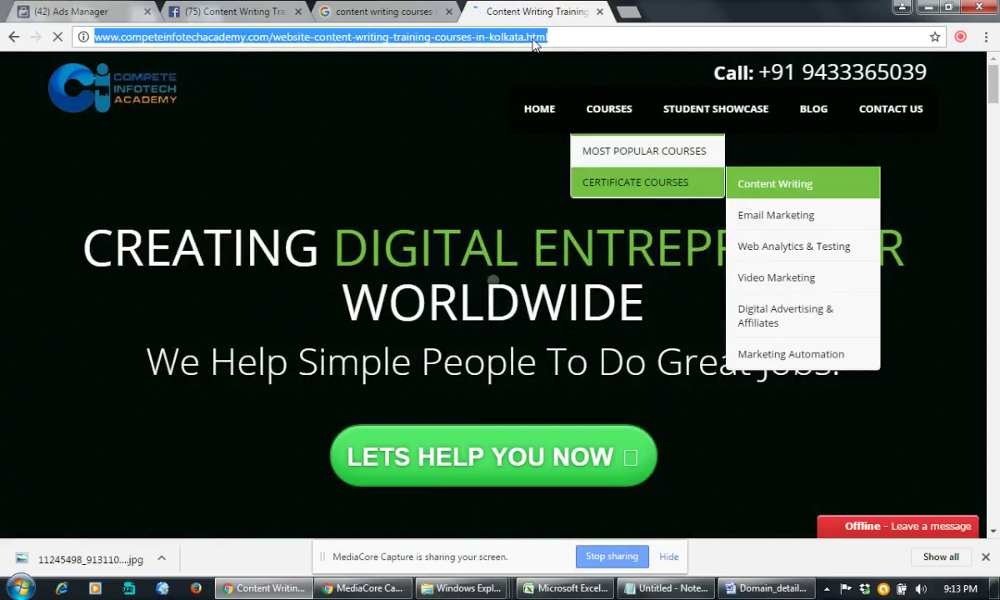
left_click(221, 10)
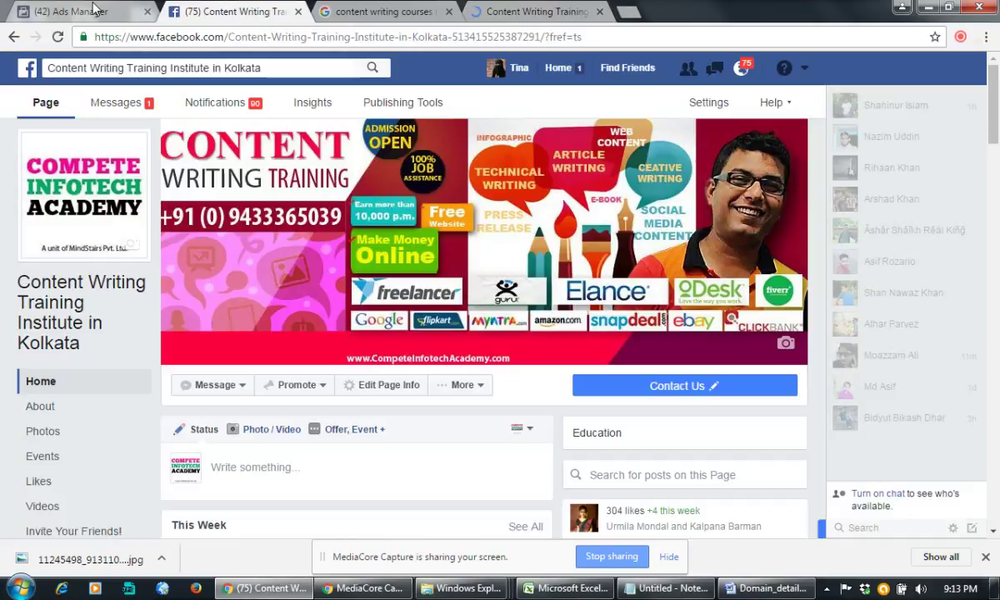
left_click(84, 11)
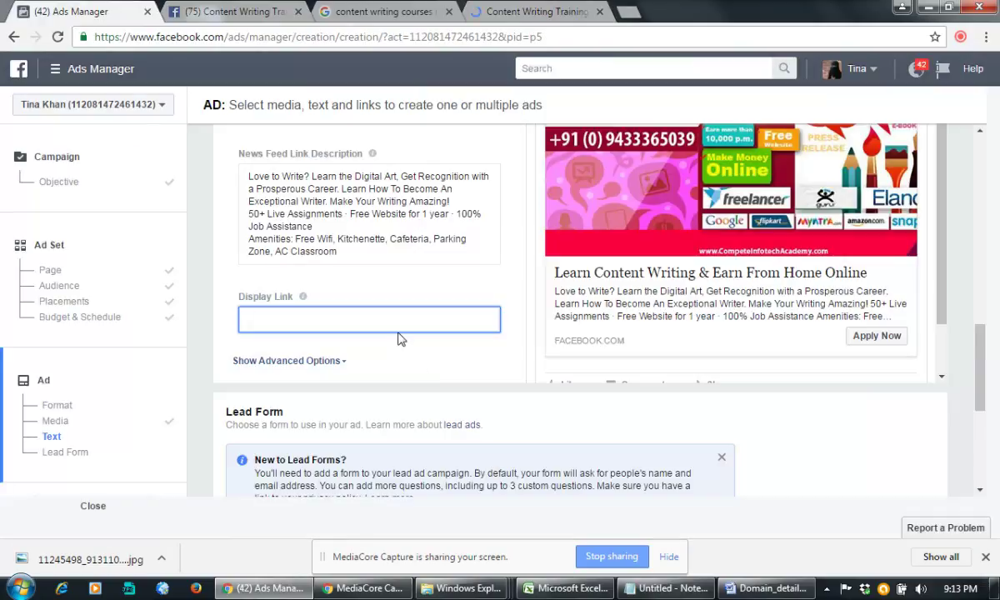
Step: Set the Display Link to the Content Writing course URL and show the advanced options
key("ctrl+v")
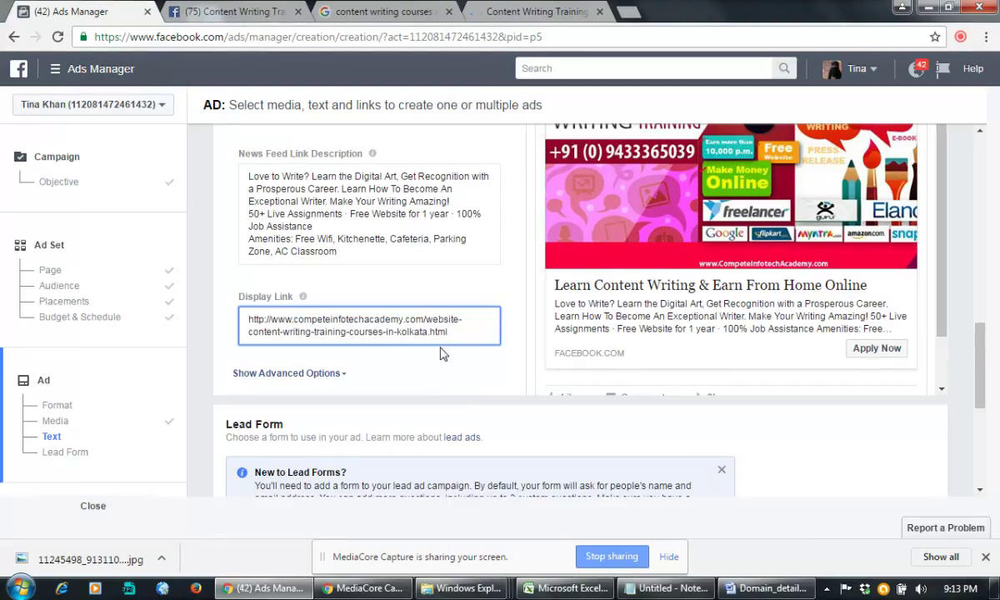
left_click(416, 357)
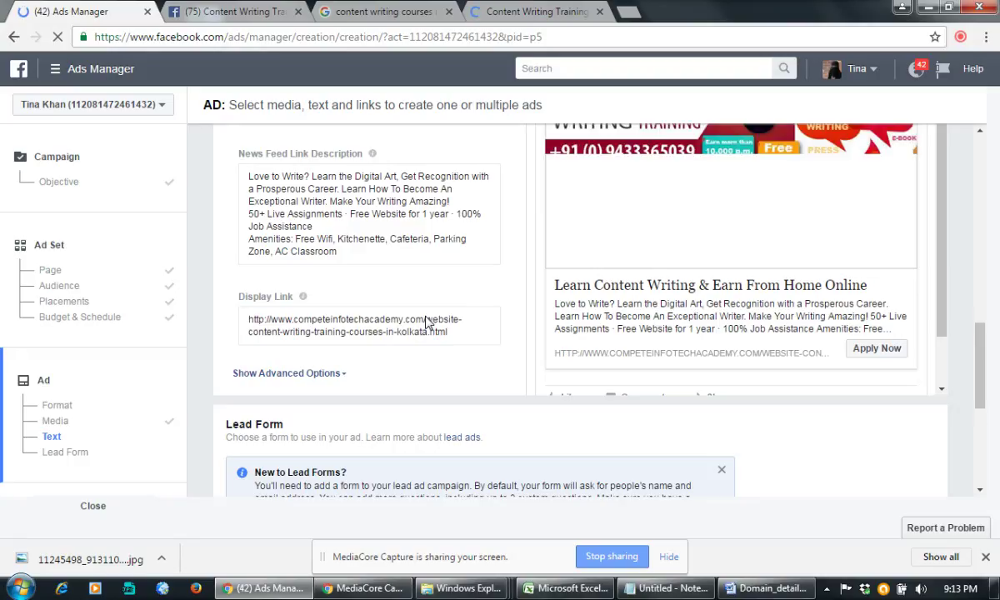
left_click_drag(425, 320, 452, 337)
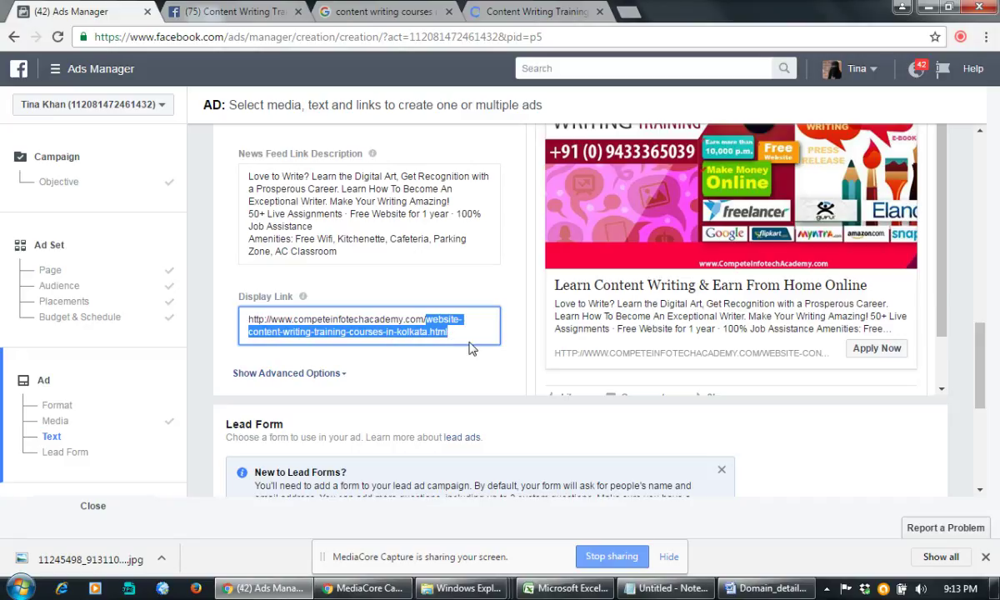
left_click(450, 379)
scroll(450, 380, "down", 2)
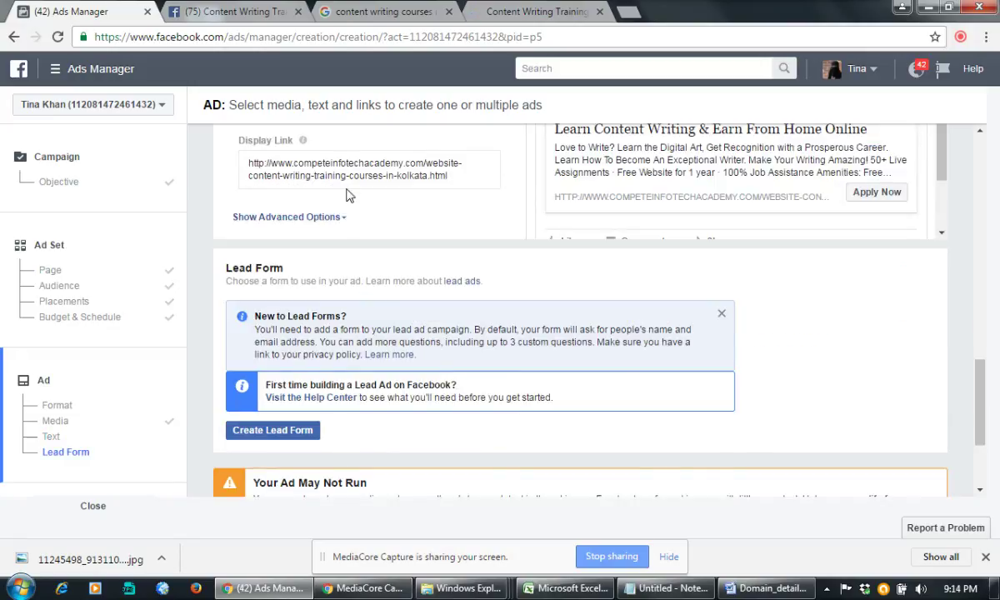
left_click(432, 242)
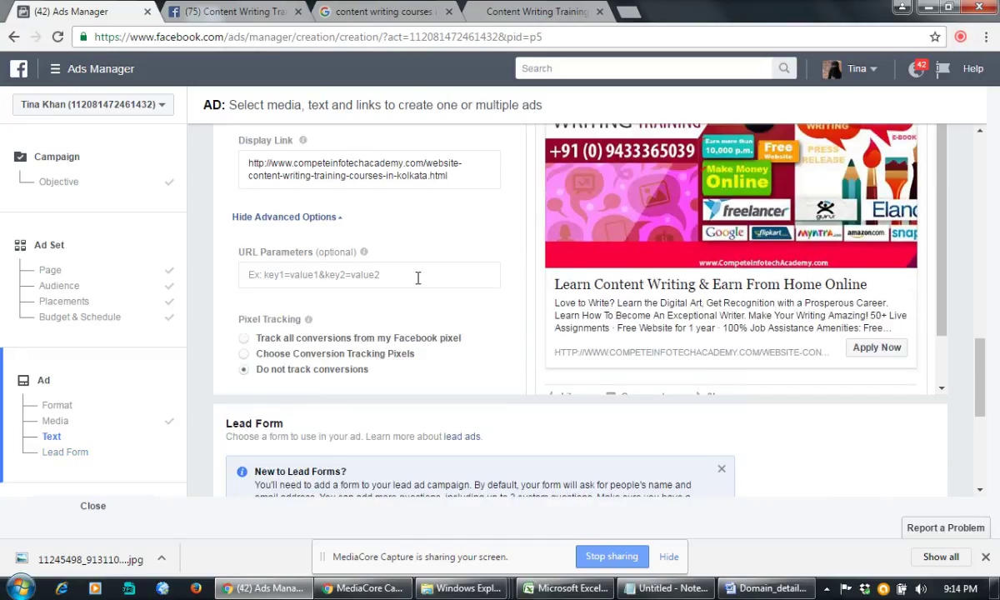
scroll(467, 367, "down", 1)
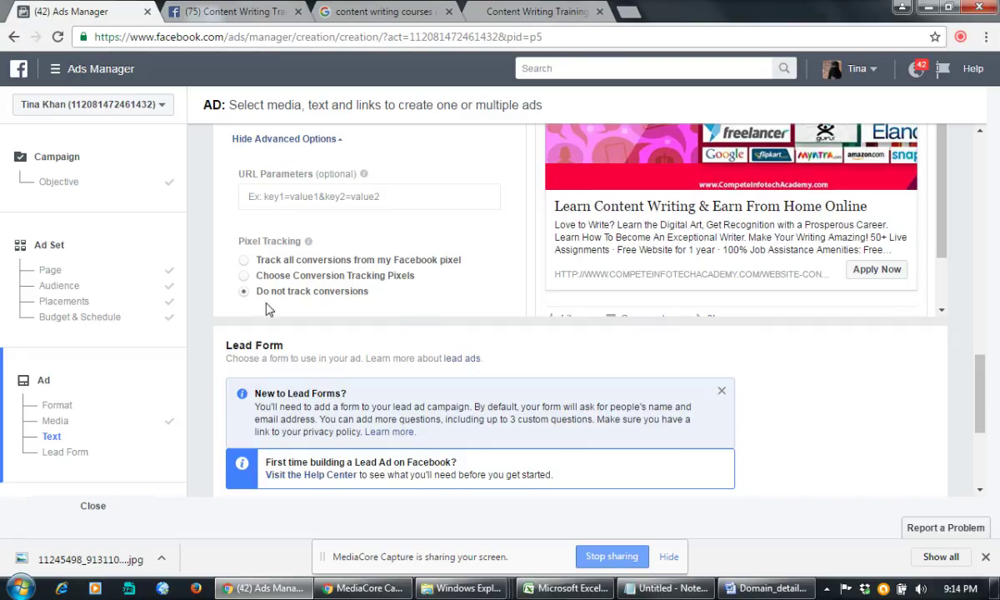
scroll(447, 334, "down", 1)
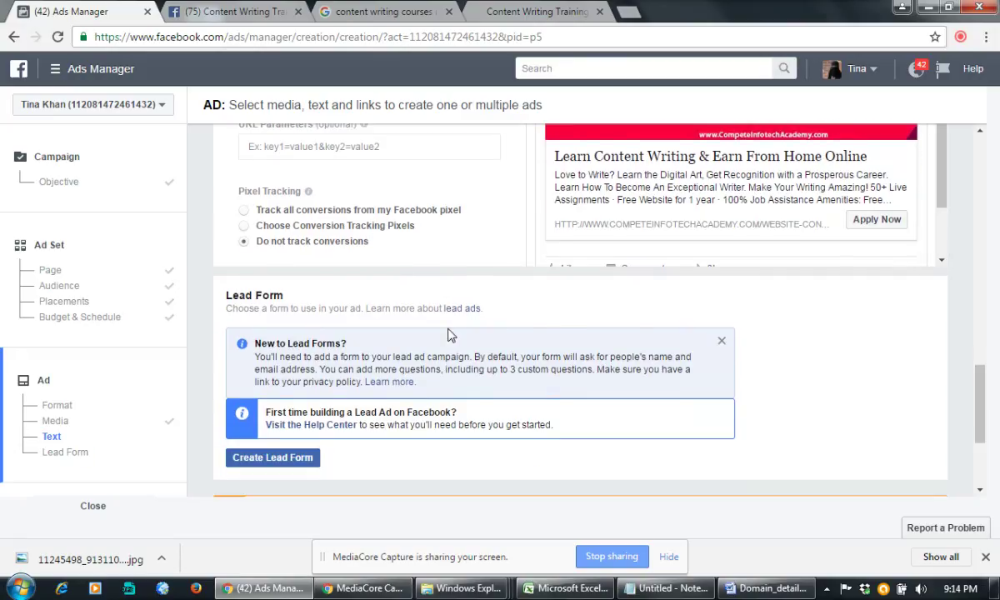
Step: Name the lead form 'Content Writing Training Lead Form'
scroll(448, 334, "down", 3)
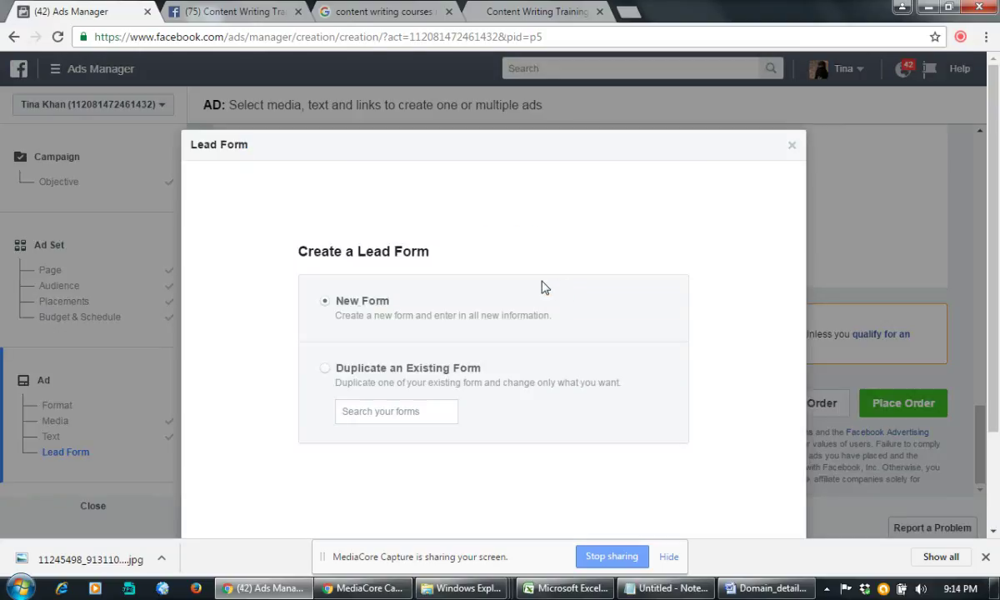
scroll(639, 363, "down", 2)
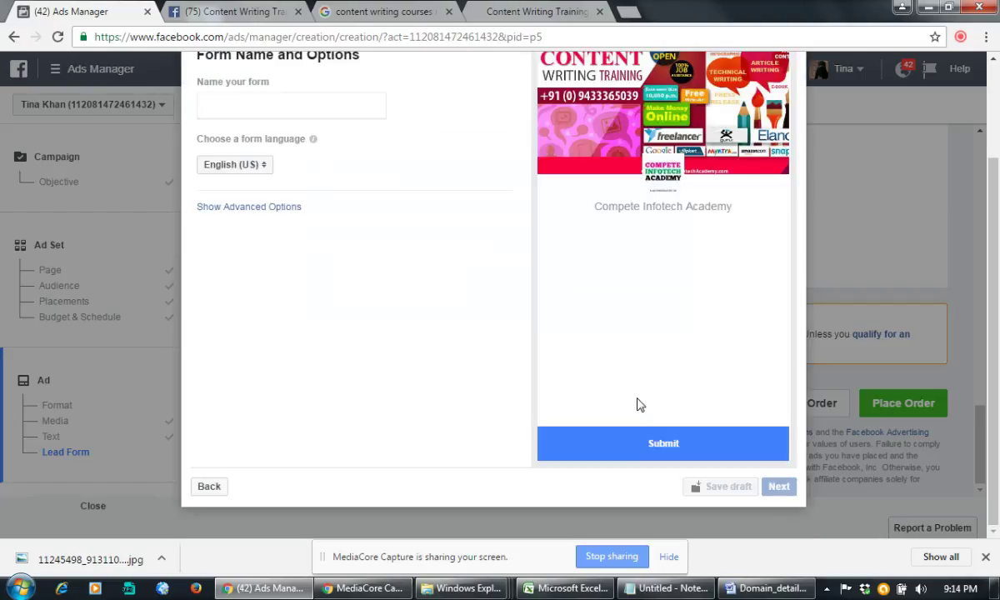
scroll(392, 313, "up", 2)
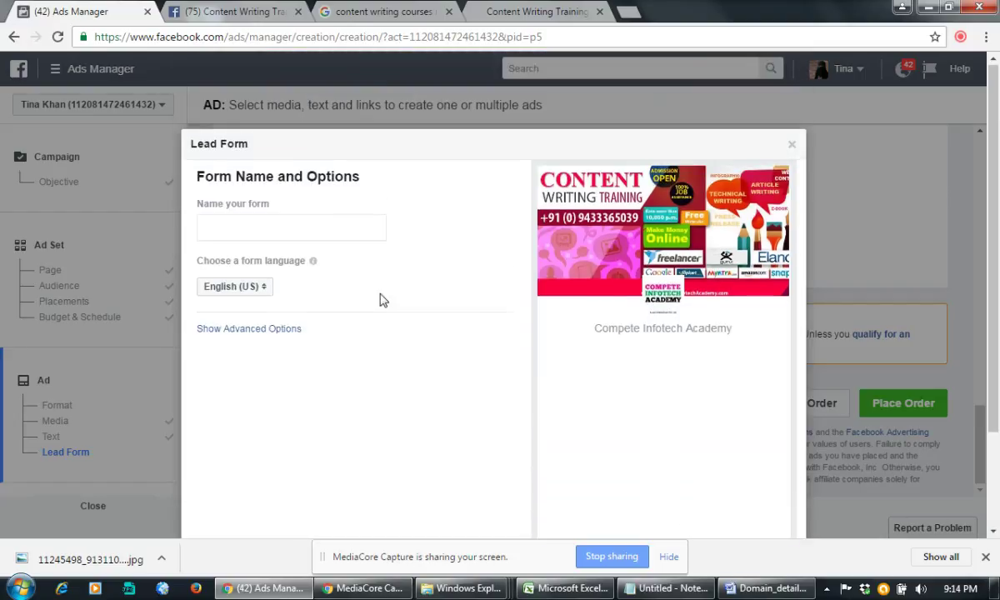
left_click(289, 230)
type("Cont")
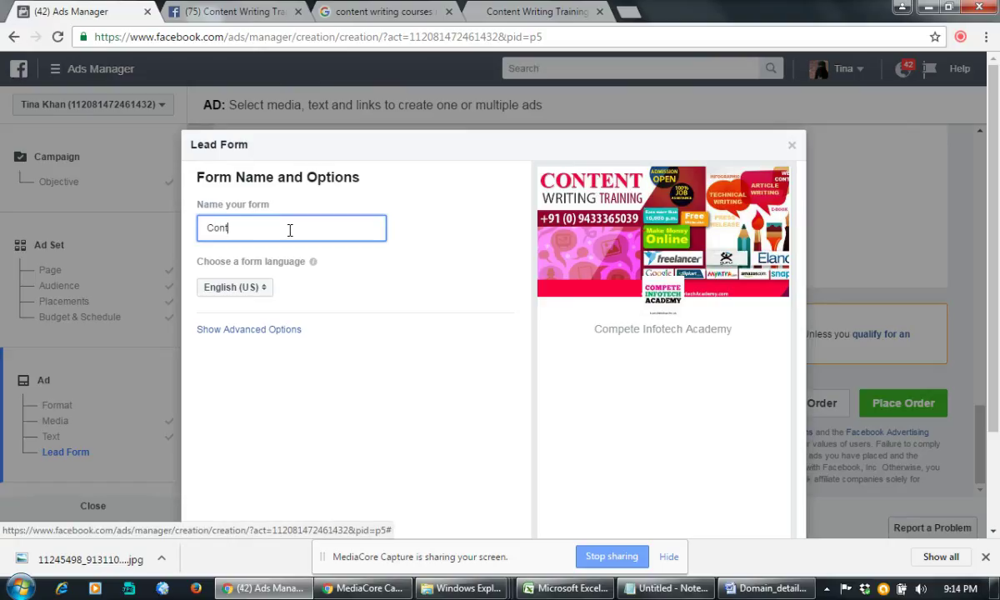
type("ent Writing Training Lead ")
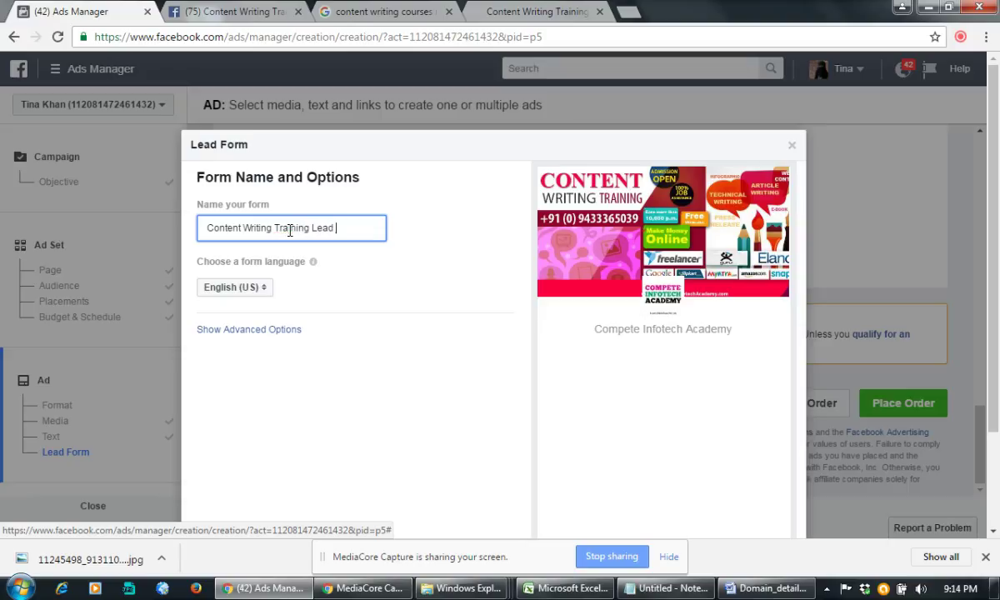
type("Form")
Step: Enable Edit Field IDs in the lead form's advanced options
scroll(448, 404, "down", 2)
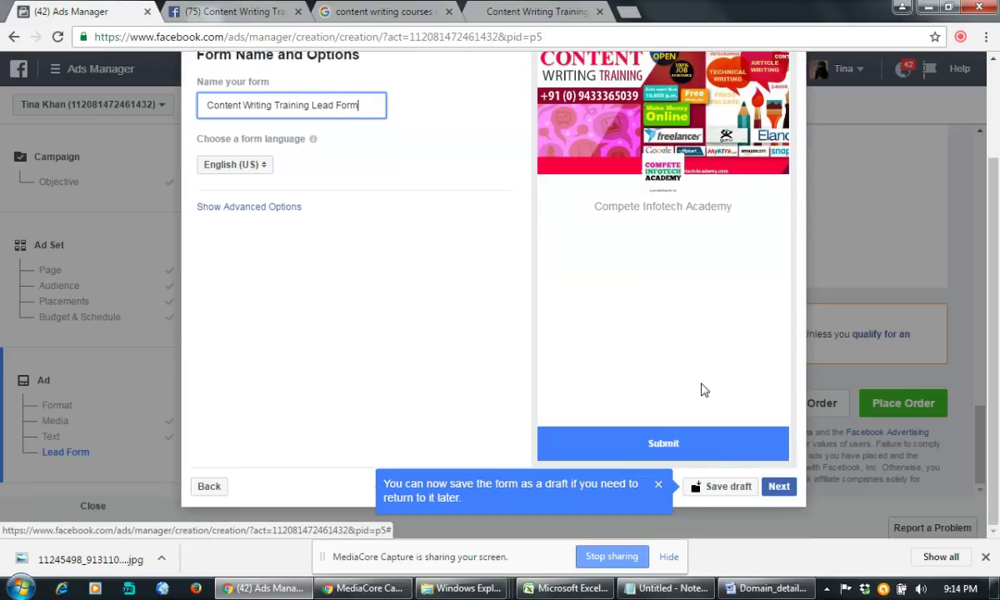
scroll(701, 391, "up", 2)
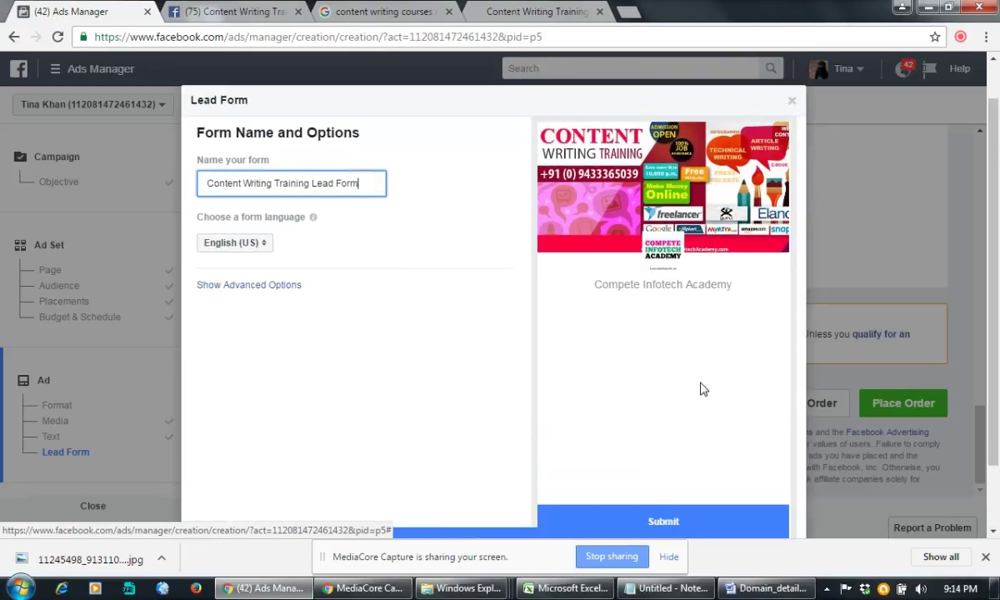
left_click(260, 285)
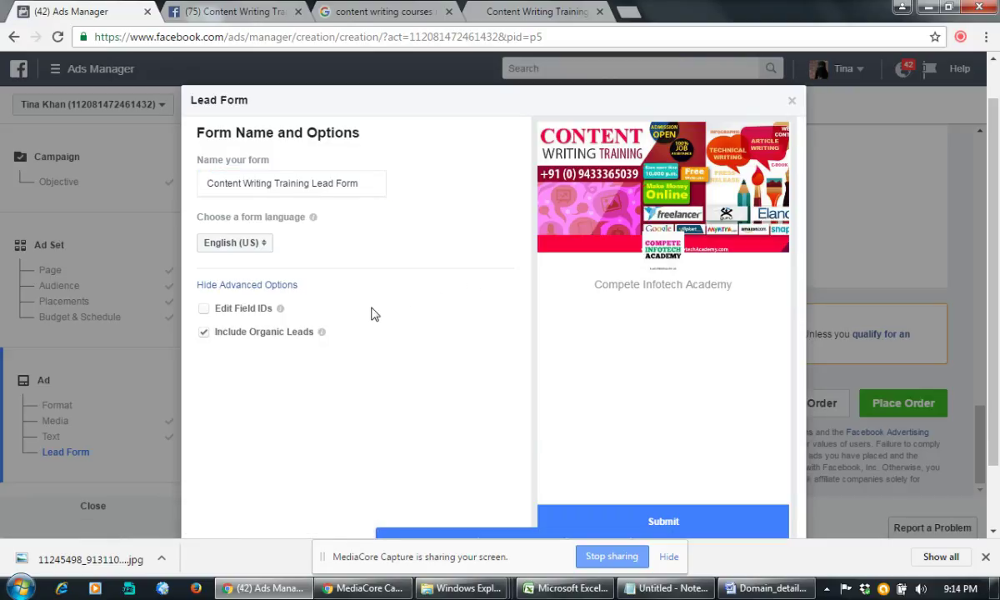
left_click(203, 309)
scroll(444, 323, "down", 2)
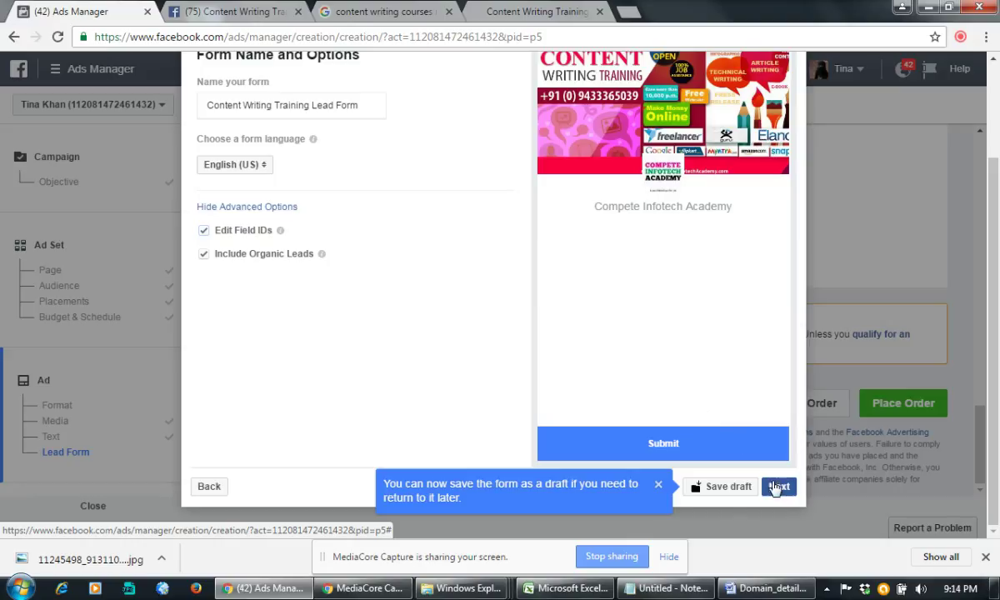
Step: Continue past the form setup and skip the Add a Context Card step
left_click(779, 488)
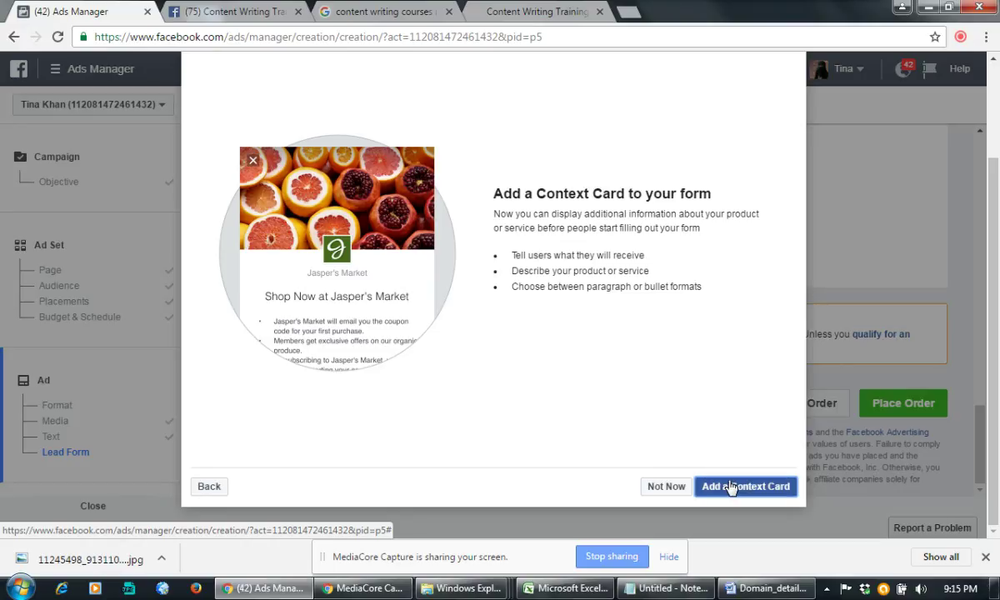
left_click(667, 486)
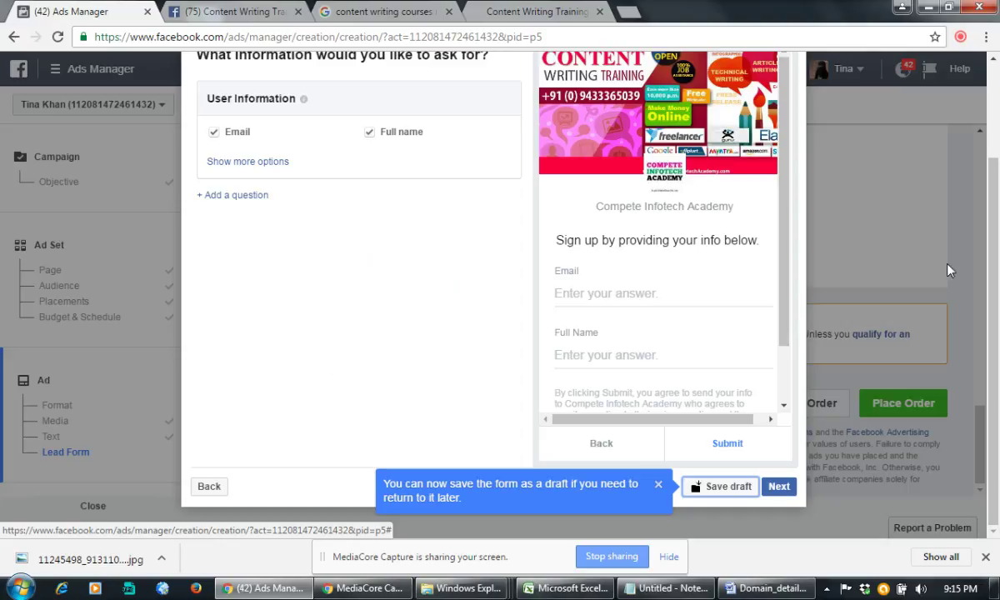
Step: Add City and Work phone number to the lead form's requested fields
scroll(776, 250, "down", 2)
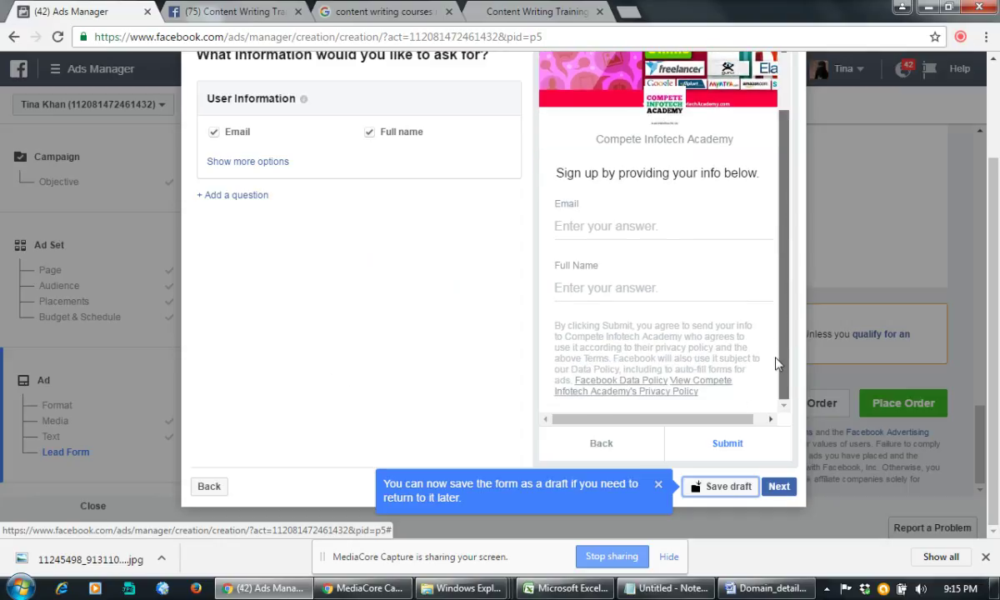
scroll(776, 363, "up", 3)
scroll(286, 167, "up", 2)
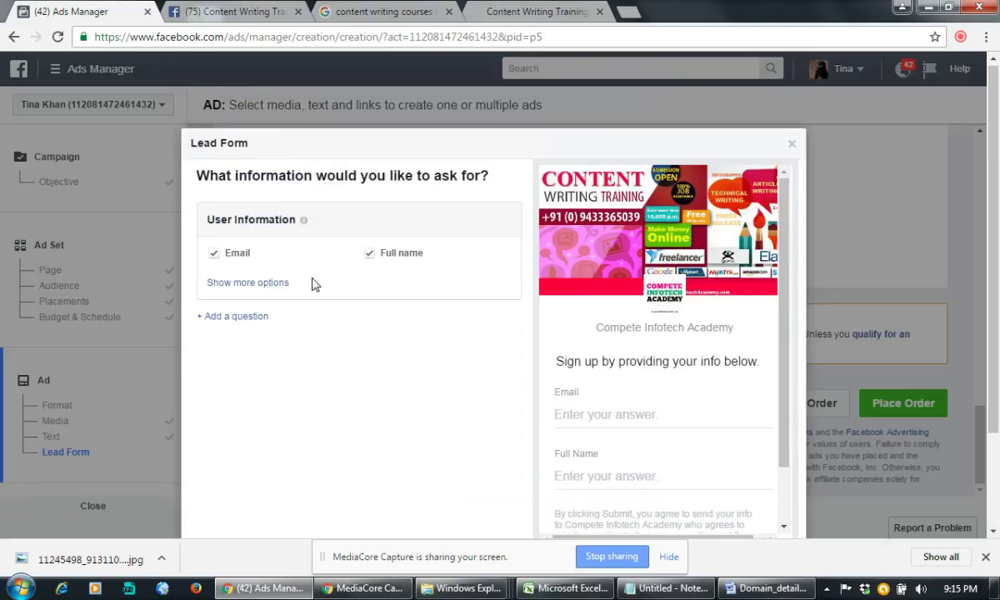
left_click(275, 285)
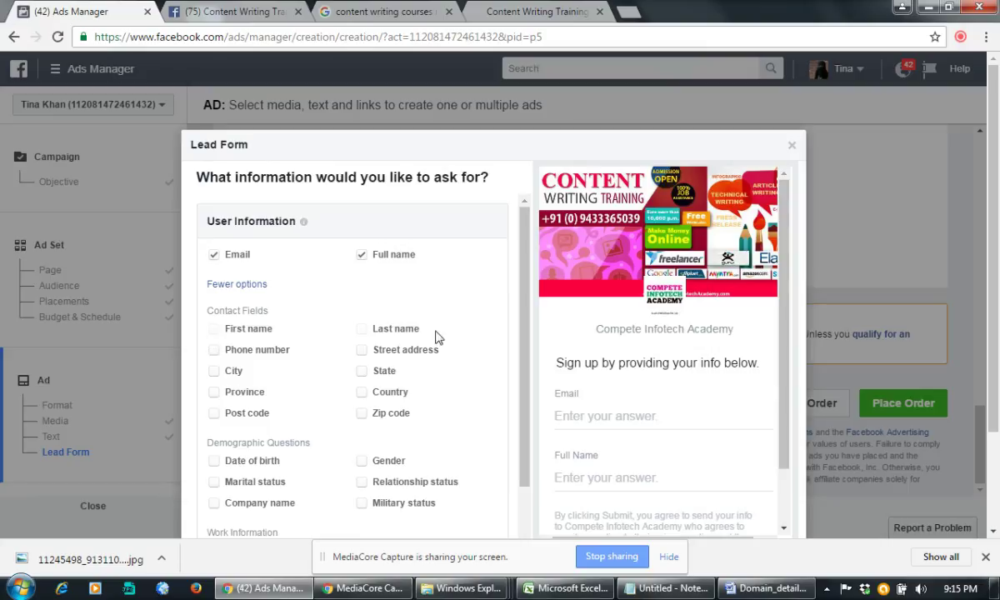
left_click(214, 370)
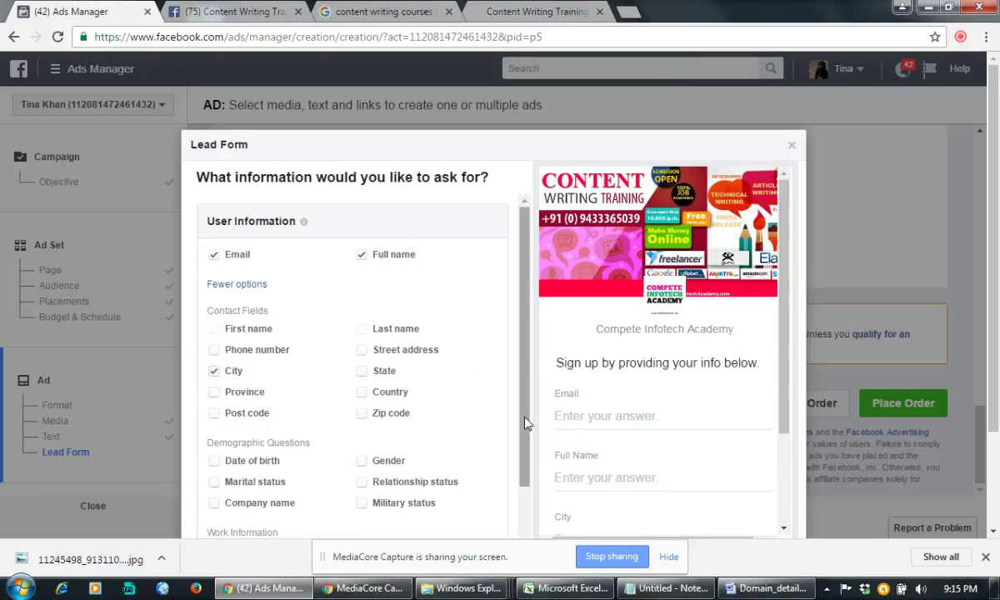
left_click_drag(525, 423, 526, 493)
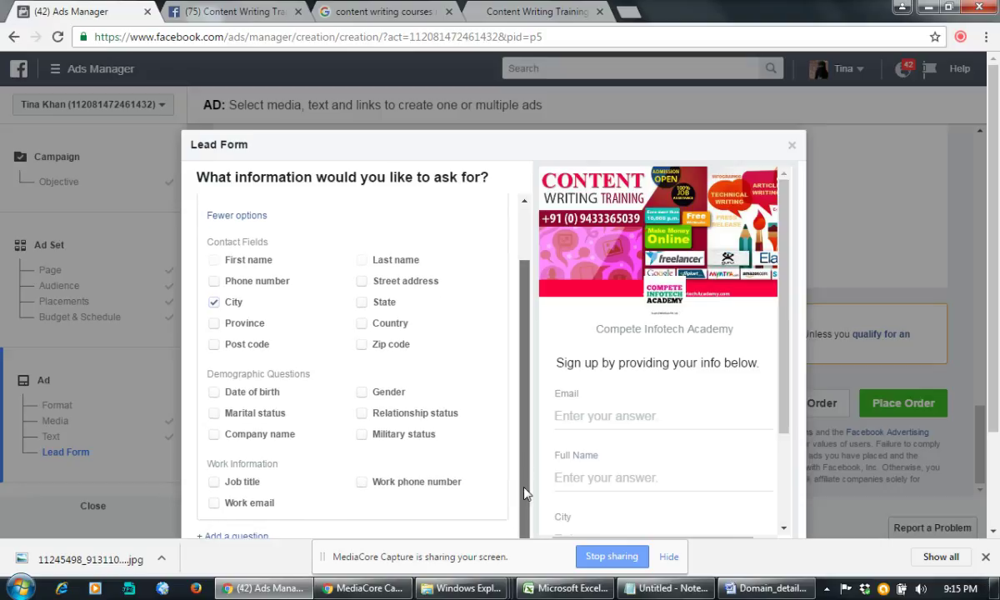
left_click(360, 484)
Step: Remove Work email again after briefly ticking it
left_click(214, 504)
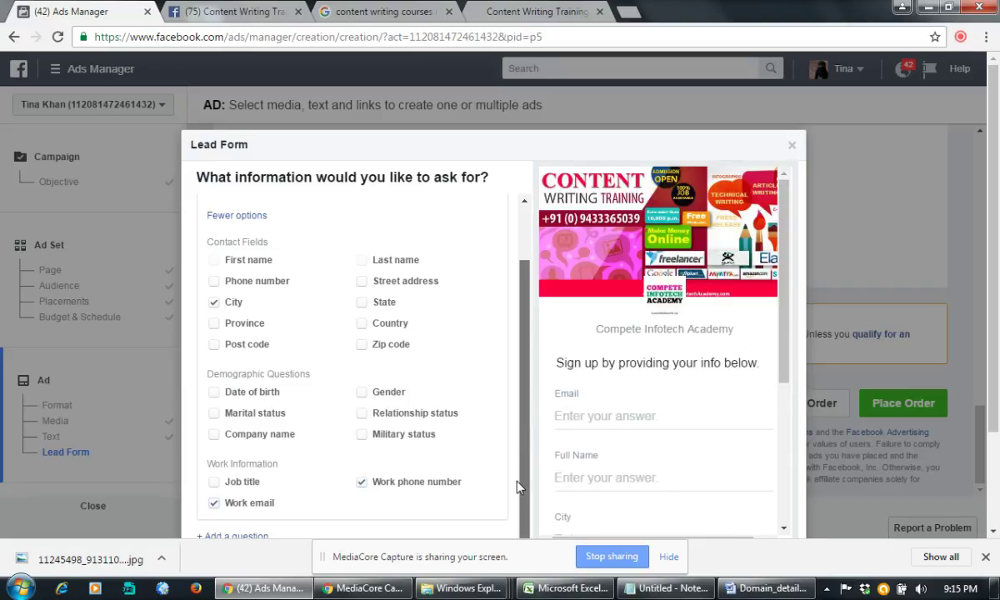
scroll(482, 449, "down", 2)
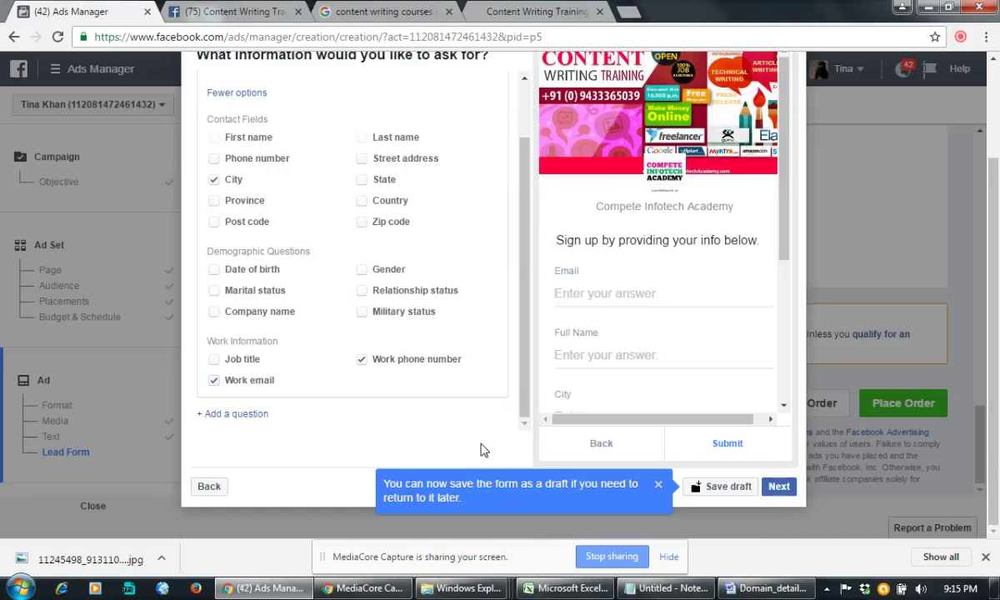
scroll(481, 450, "up", 2)
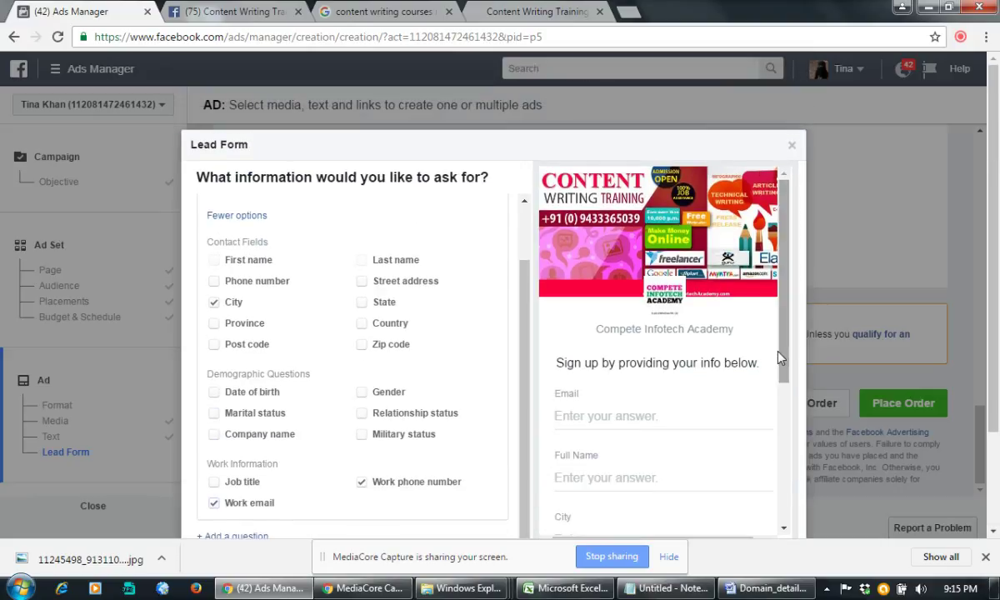
scroll(784, 379, "down", 2)
left_click_drag(787, 406, 788, 469)
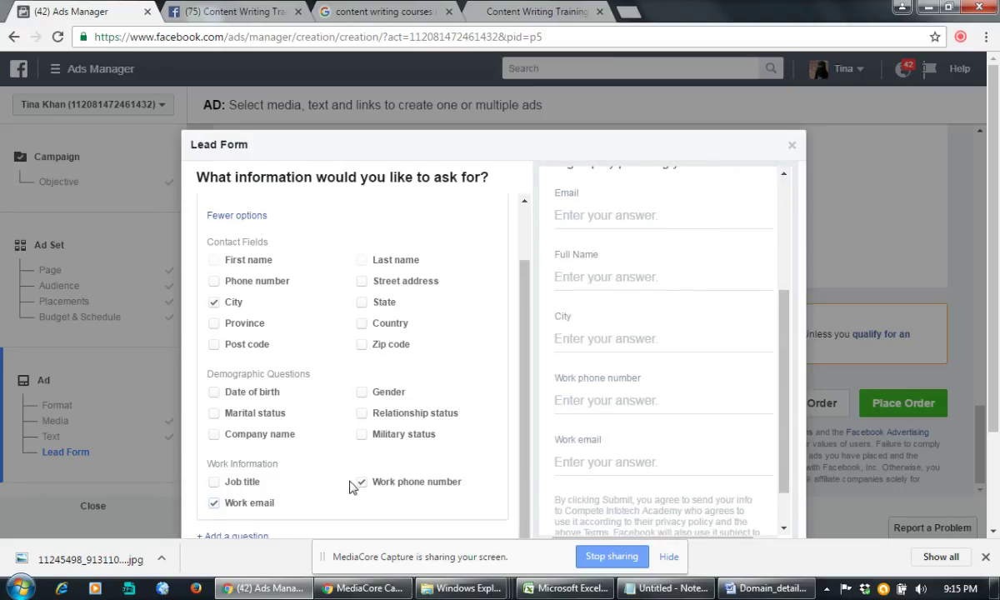
left_click(214, 502)
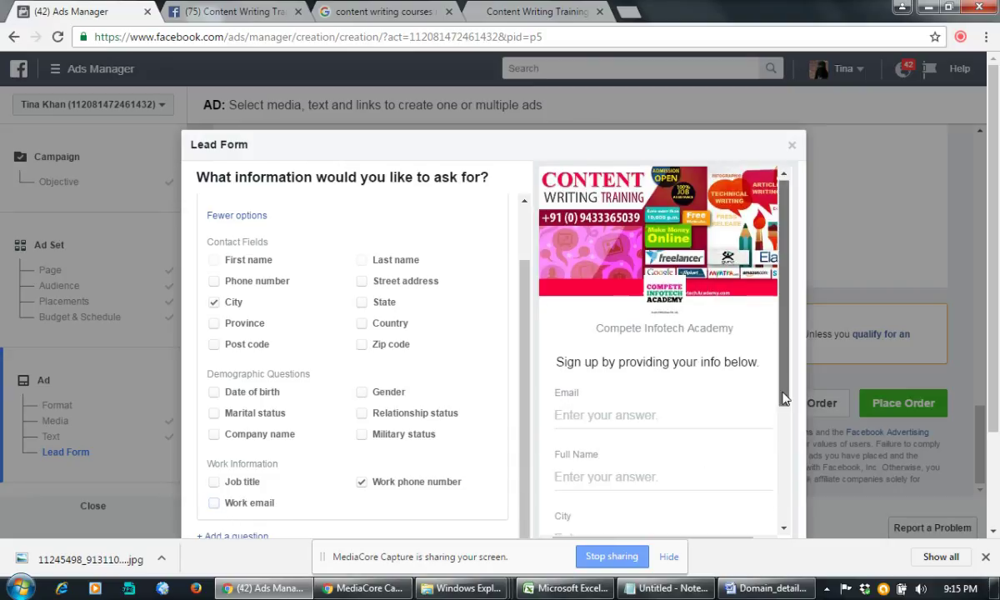
Step: Check that City and Work phone number appear in the sign-up preview
left_click_drag(784, 399, 783, 481)
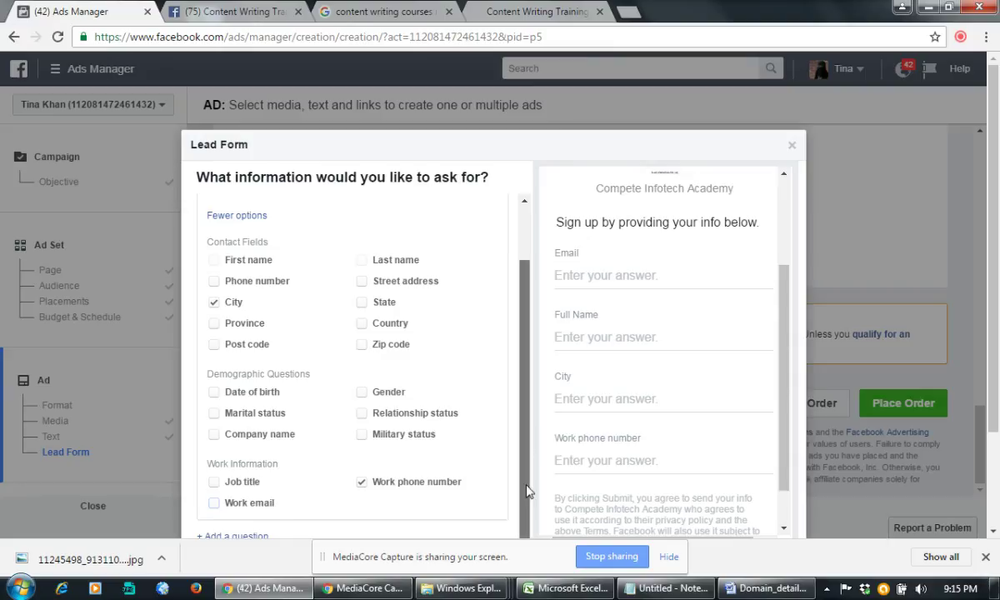
left_click_drag(790, 425, 795, 335)
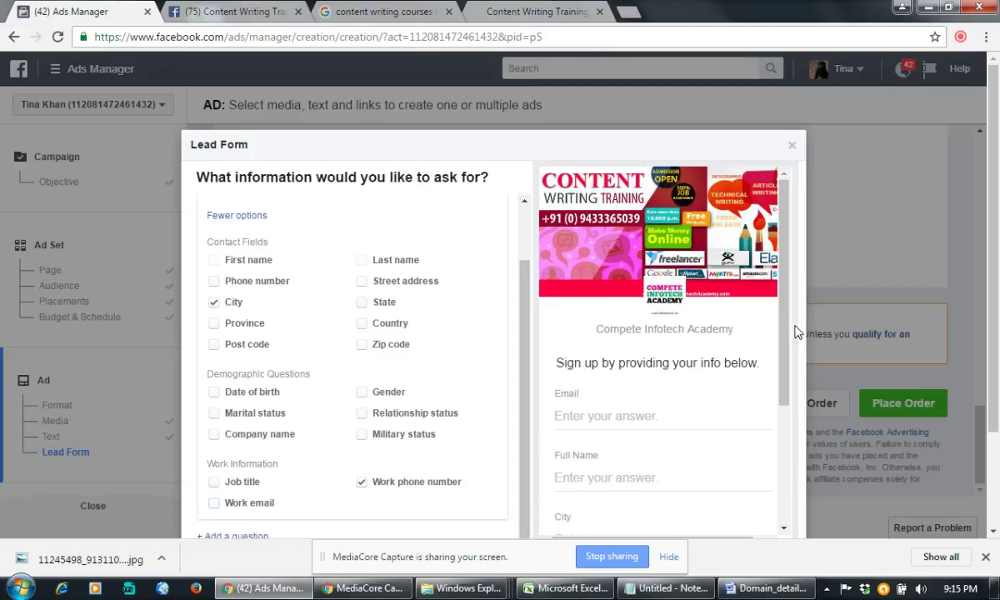
double_click(619, 362)
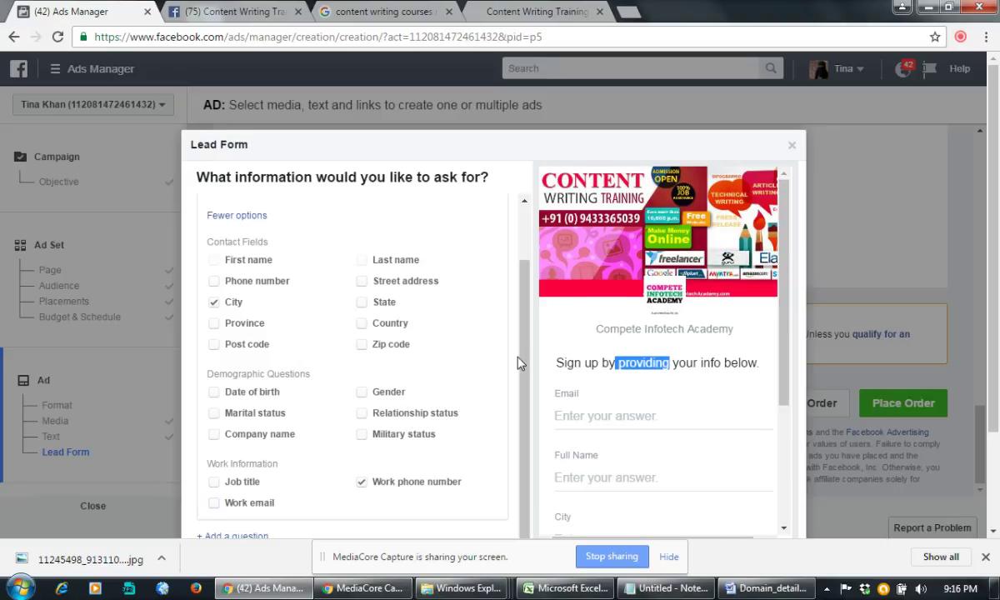
scroll(850, 357, "down", 2)
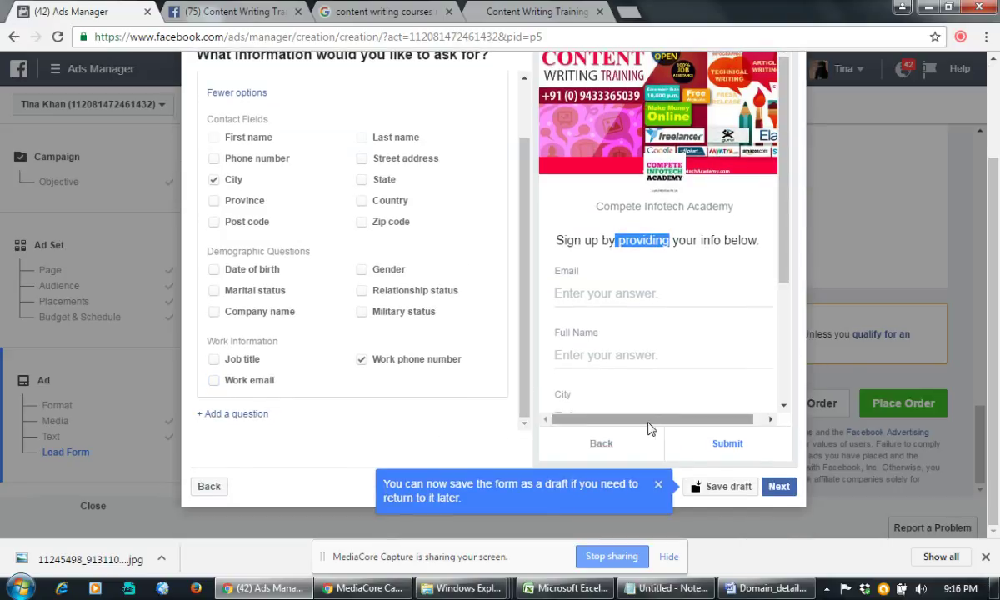
scroll(498, 427, "up", 1)
scroll(496, 427, "up", 2)
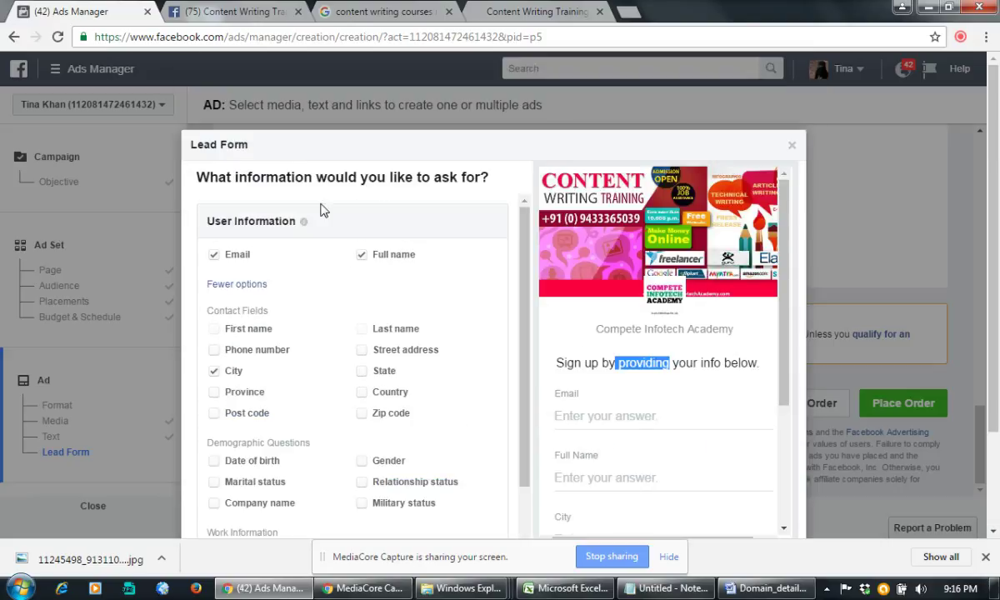
left_click(306, 170)
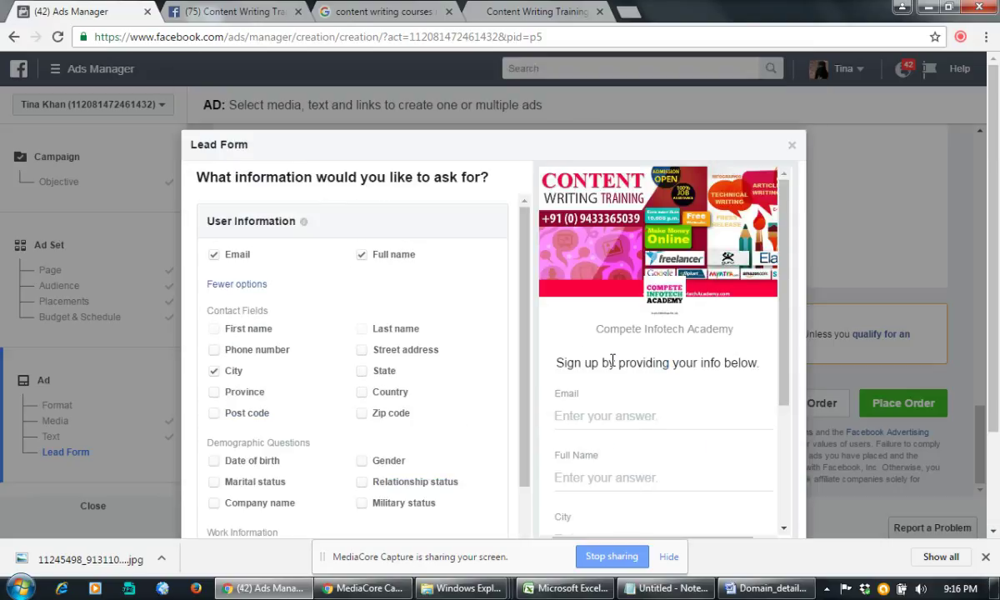
double_click(571, 362)
left_click(662, 362)
scroll(708, 366, "down", 3)
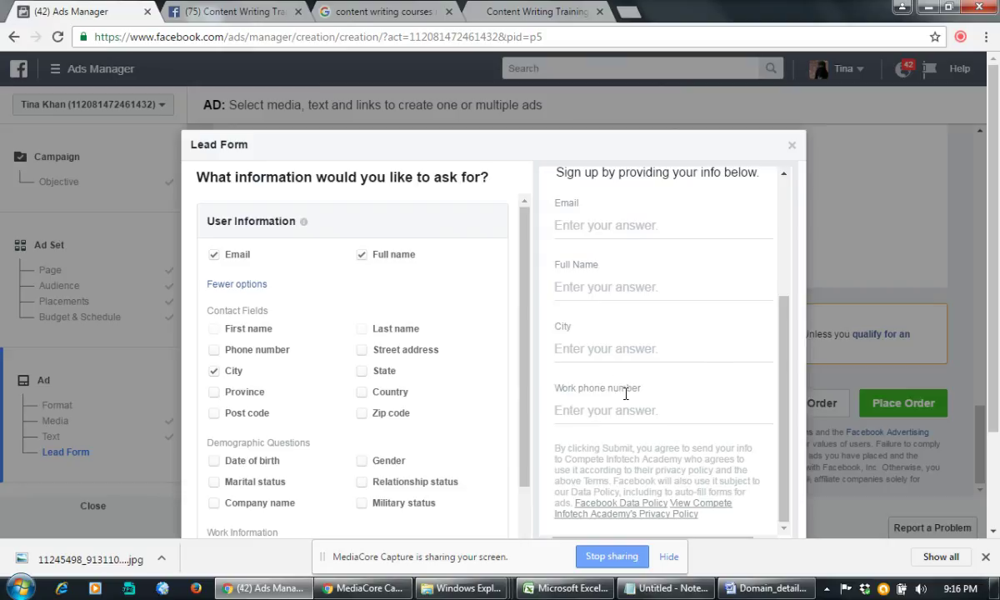
scroll(700, 379, "down", 3)
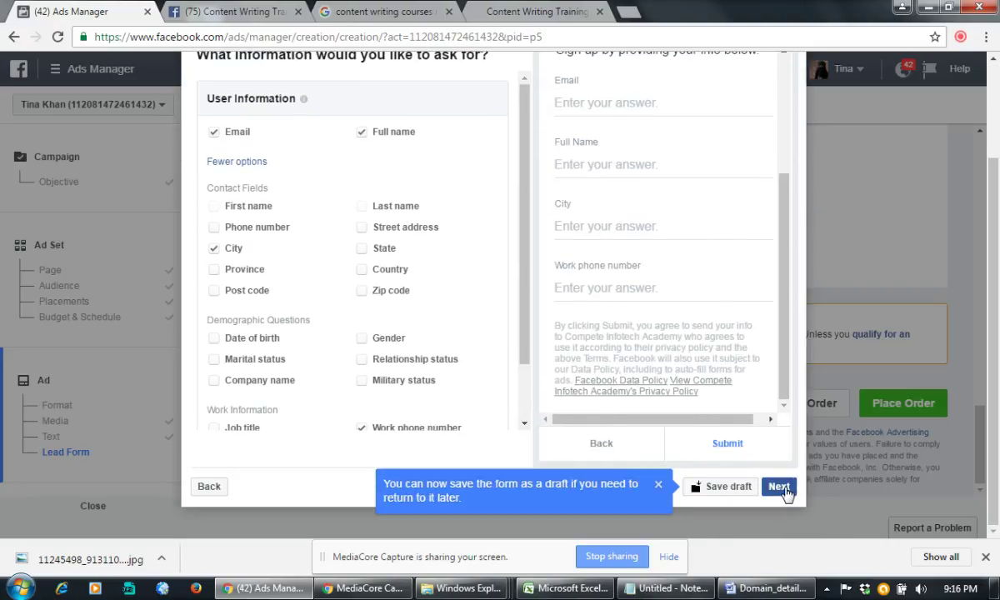
Step: Go on to the Privacy Policy step and put the cursor in the Link URL field
left_click(781, 489)
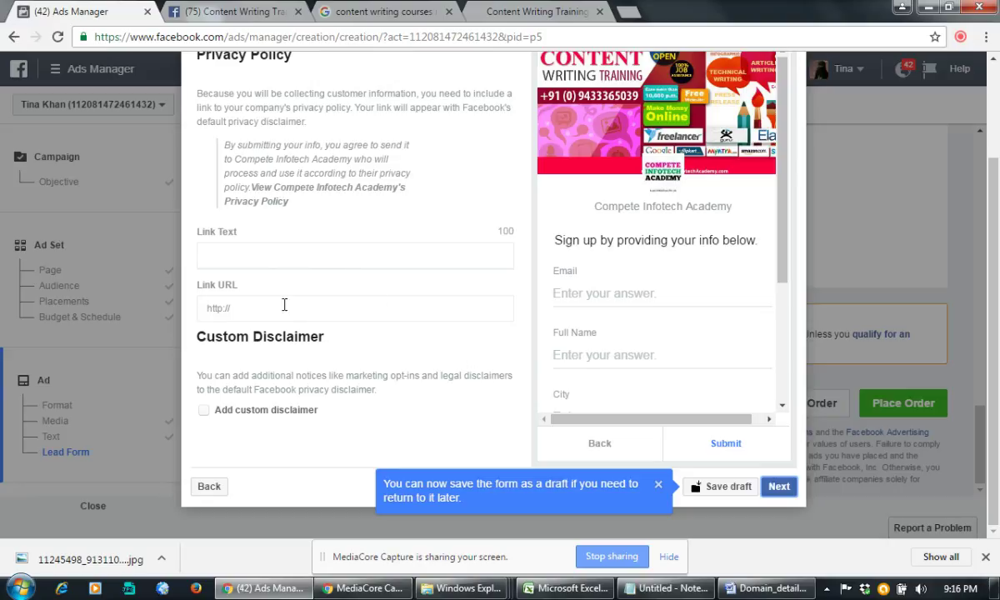
left_click(256, 309)
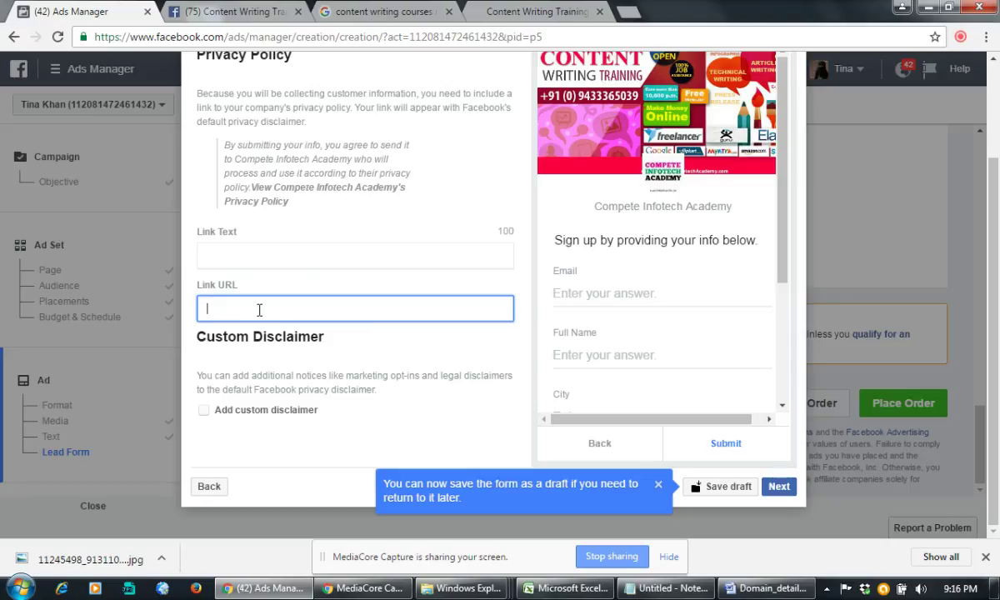
scroll(259, 310, "up", 1)
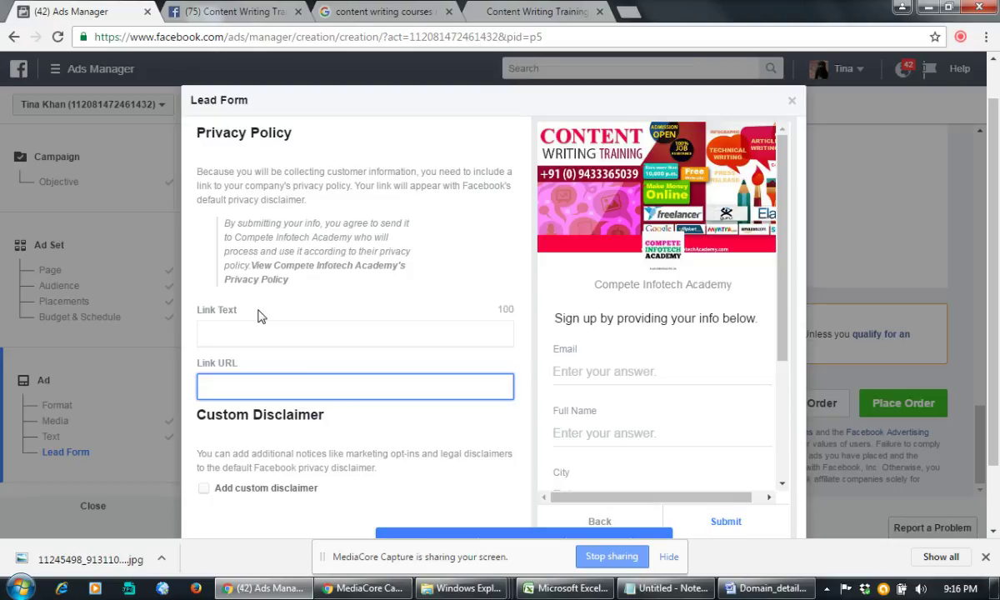
Step: Review the Content Writing Training Institute in Kolkata Facebook Page
left_click(208, 10)
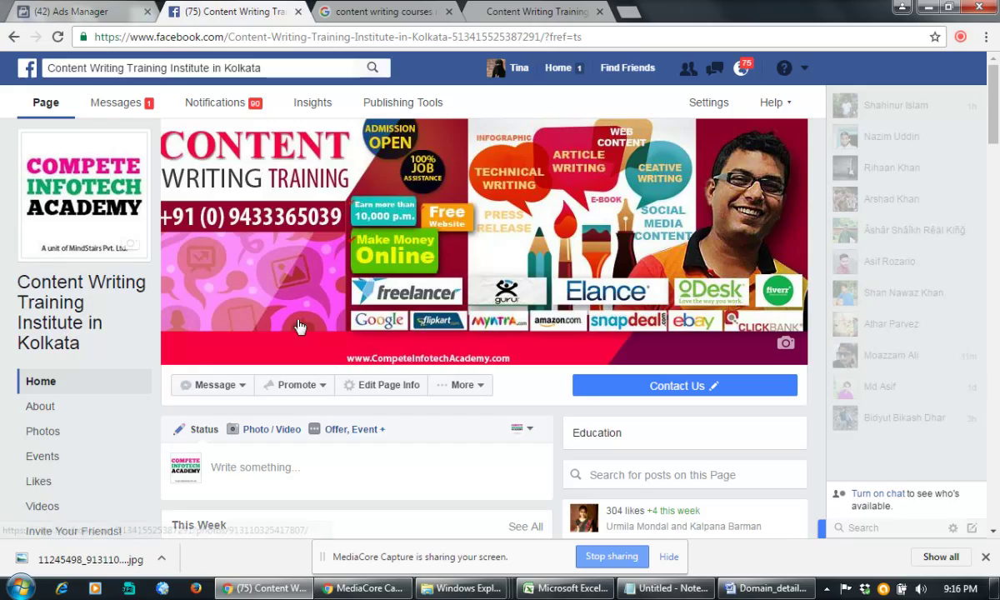
scroll(302, 326, "down", 10)
scroll(302, 326, "up", 8)
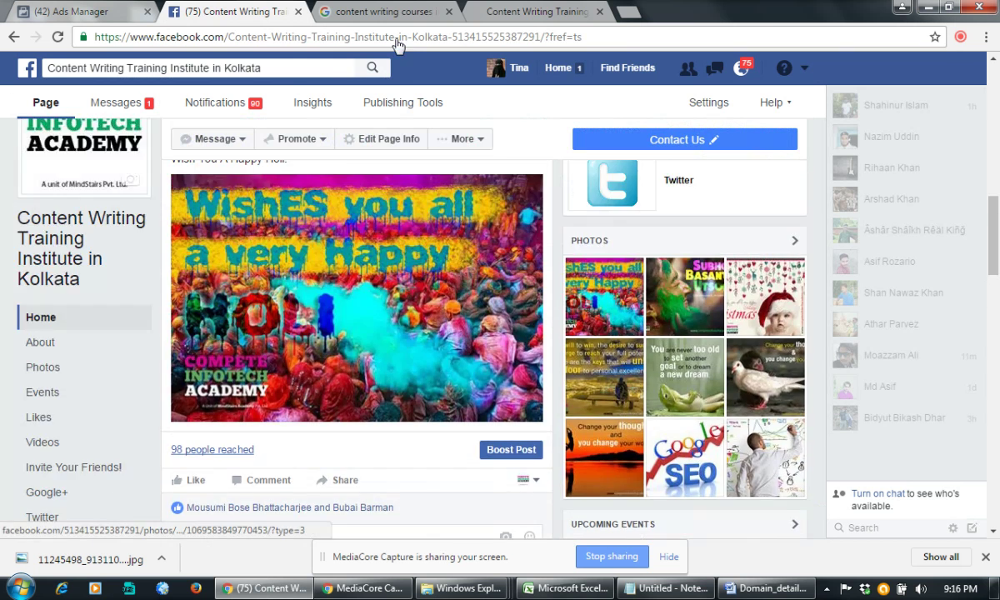
Step: Look over the academy's course website page, then return to the Page and the lead form
left_click(531, 12)
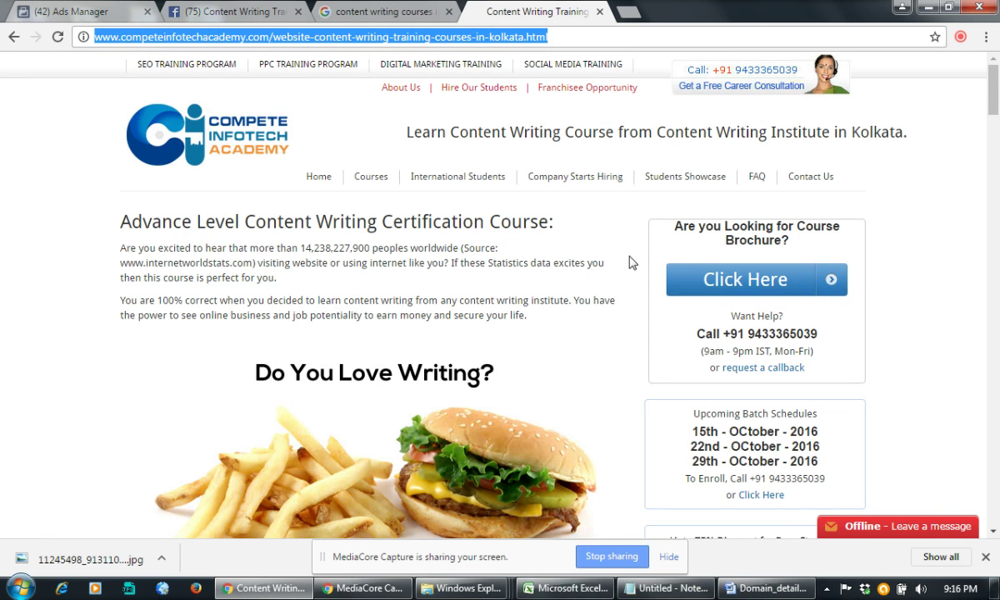
scroll(631, 262, "down", 20)
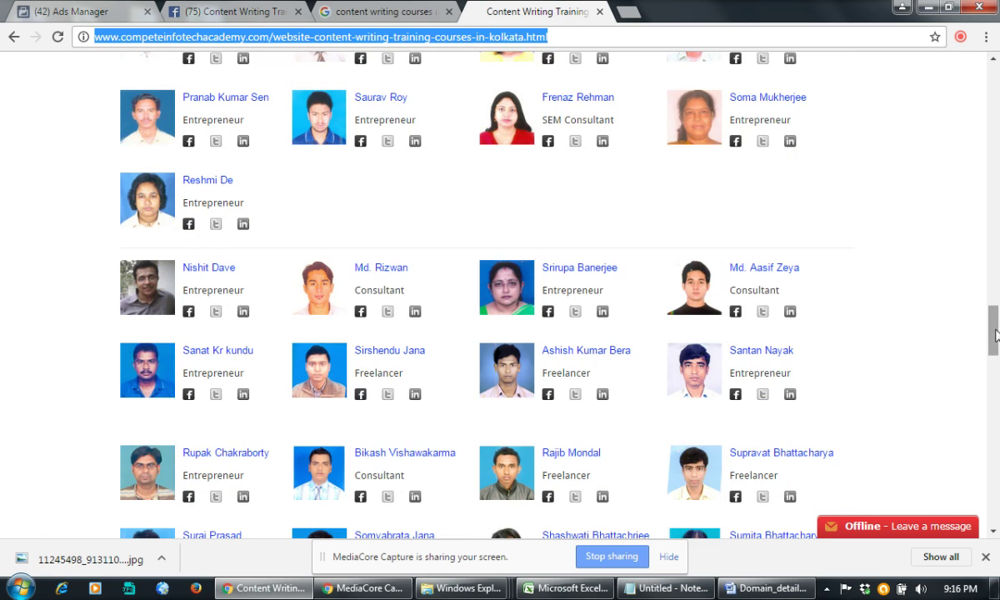
left_click_drag(996, 334, 997, 522)
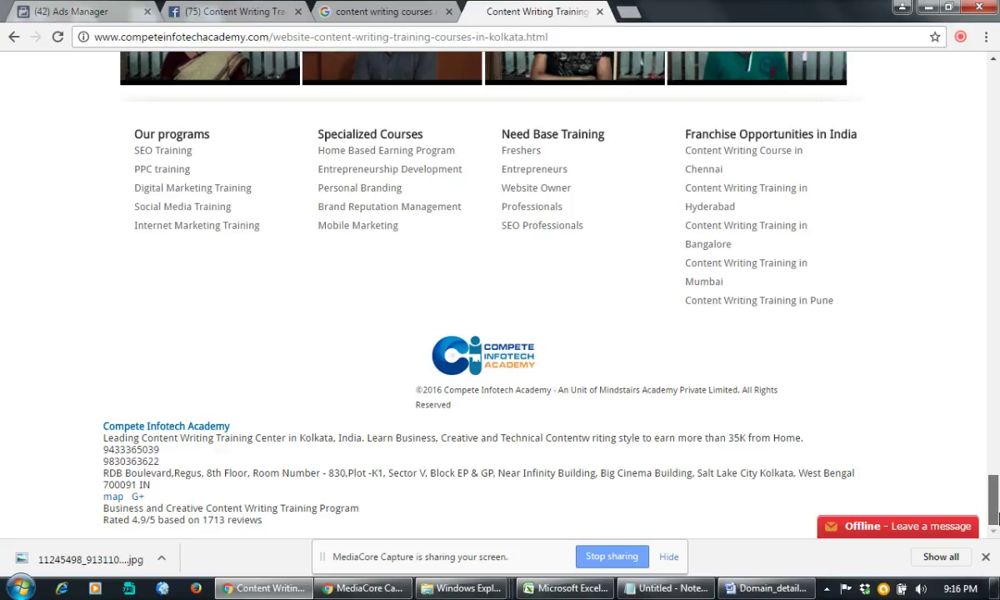
left_click_drag(996, 517, 996, 330)
left_click(238, 12)
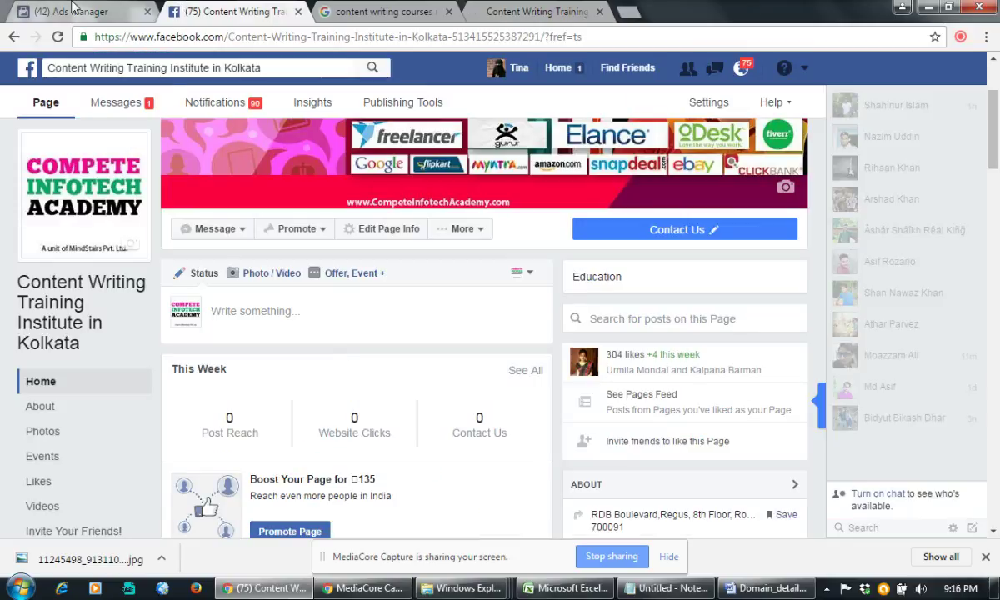
left_click(73, 10)
Step: Enable 'Add custom disclaimer' on the lead form and continue to its settings
scroll(351, 375, "down", 1)
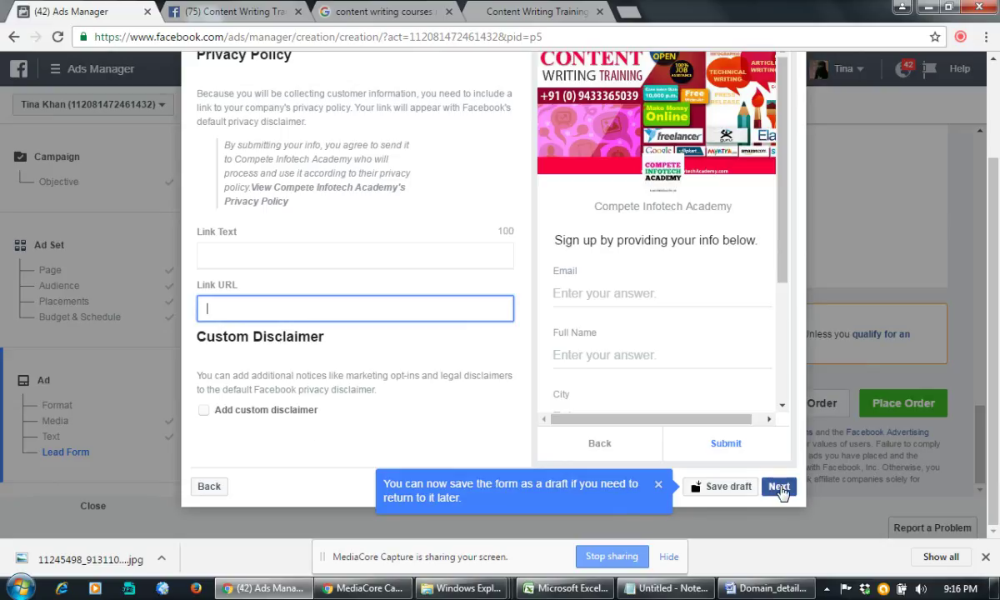
scroll(537, 416, "up", 2)
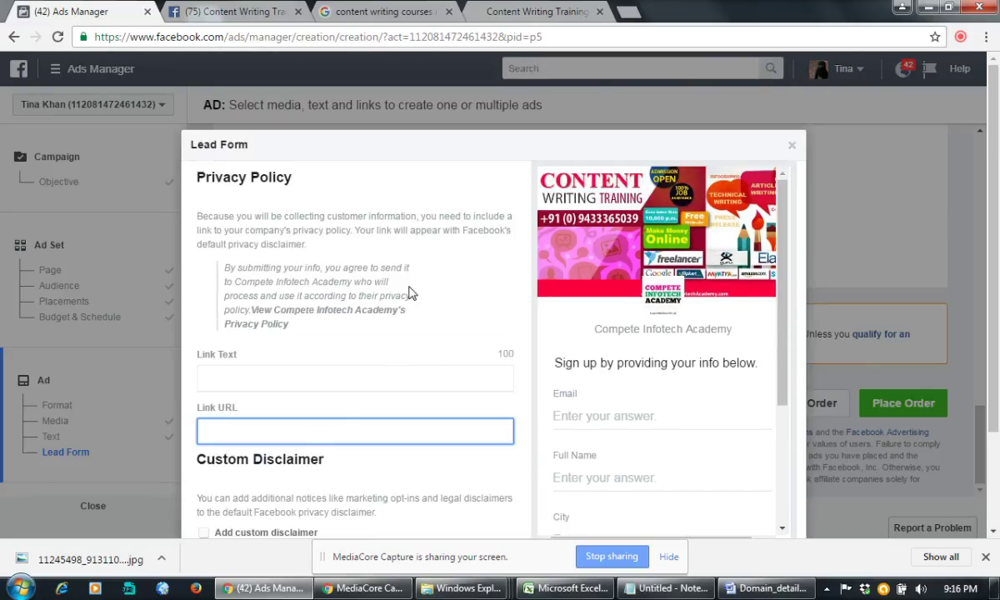
scroll(325, 287, "down", 2)
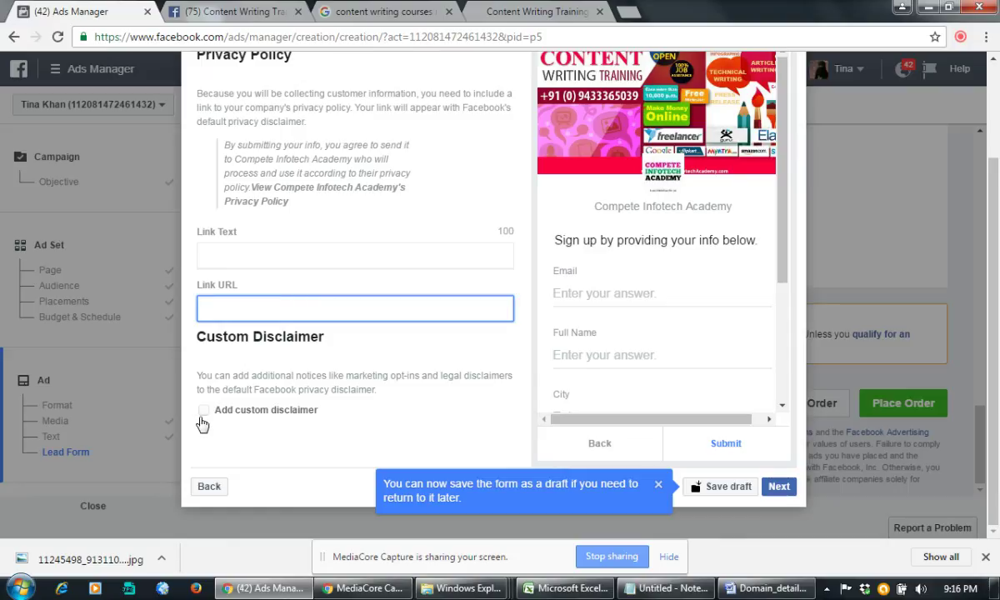
left_click(204, 411)
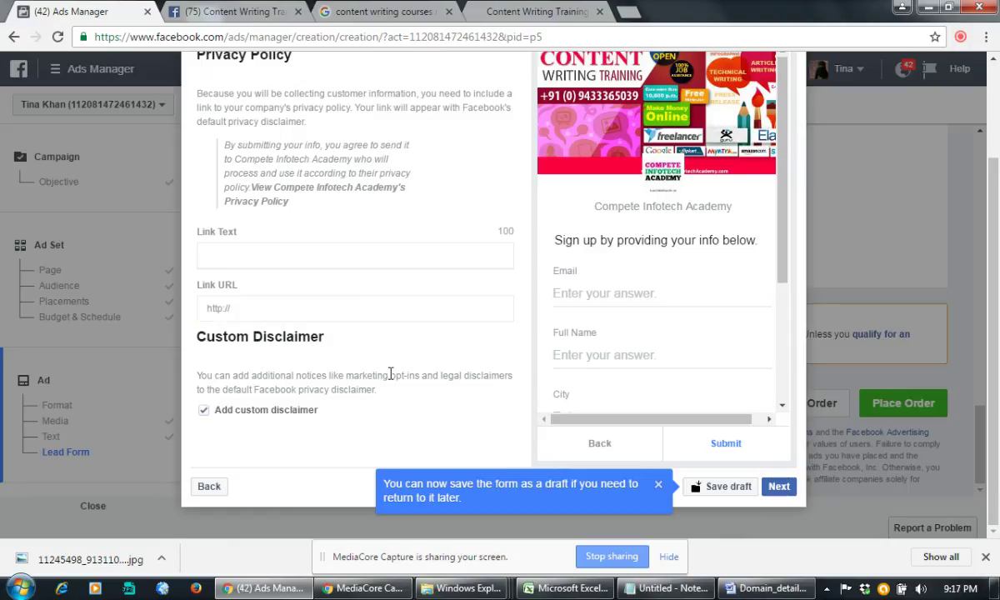
left_click(780, 490)
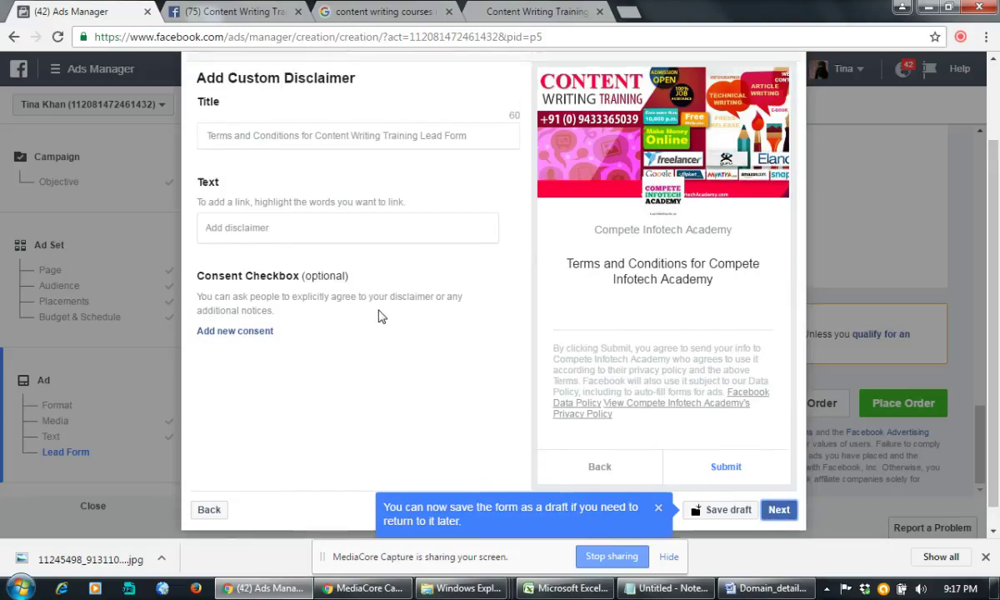
Step: Try the disclaimer Title and Text fields, dismissing the text error tip
scroll(379, 315, "up", 1)
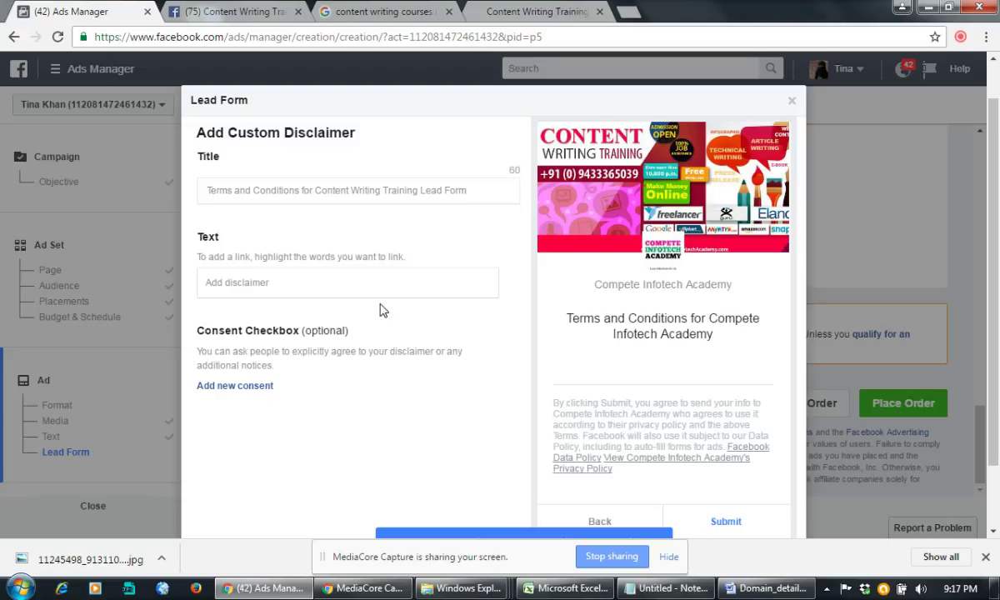
left_click(245, 285)
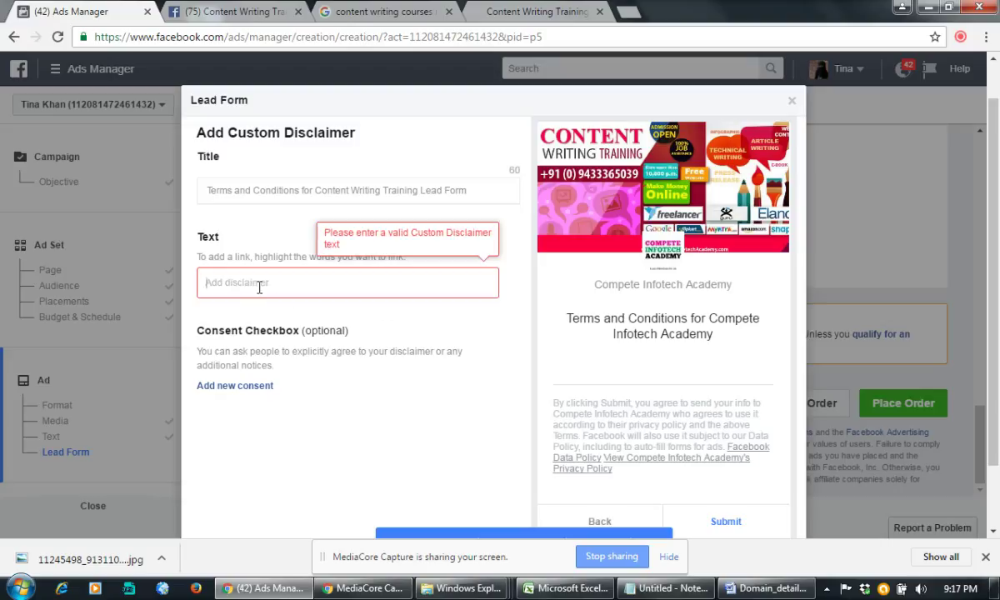
left_click(317, 192)
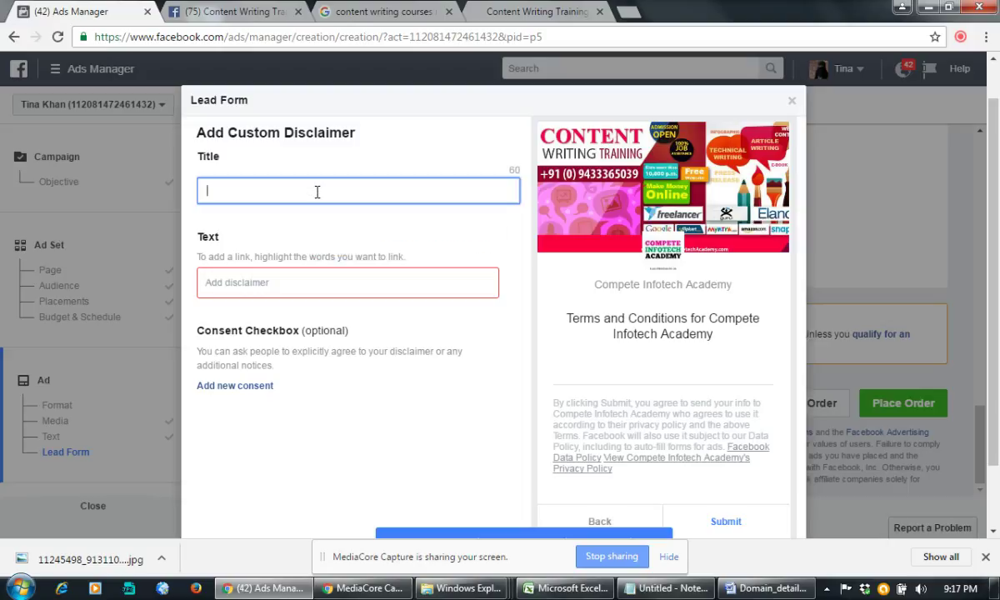
left_click(299, 282)
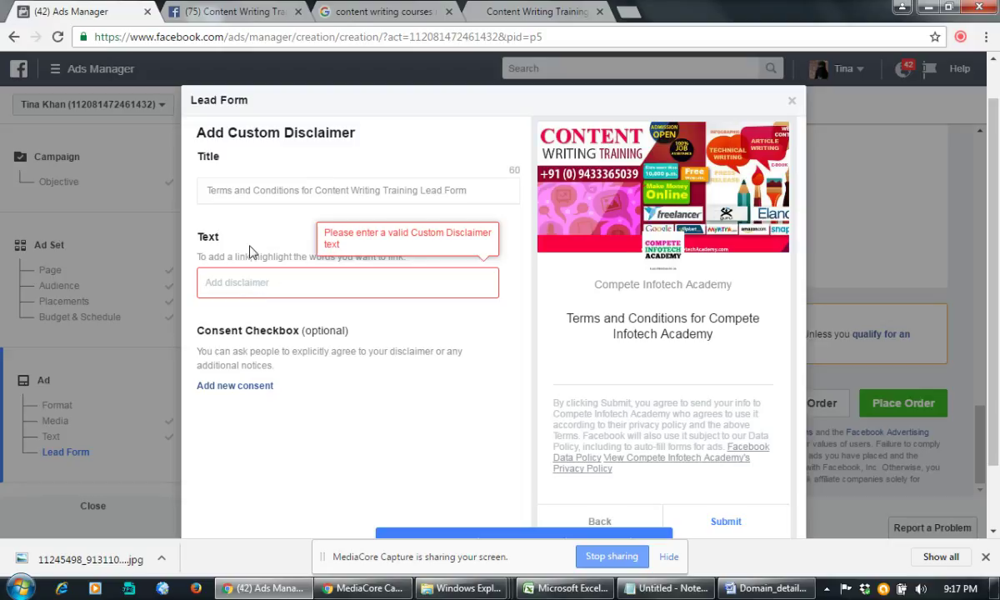
left_click(350, 219)
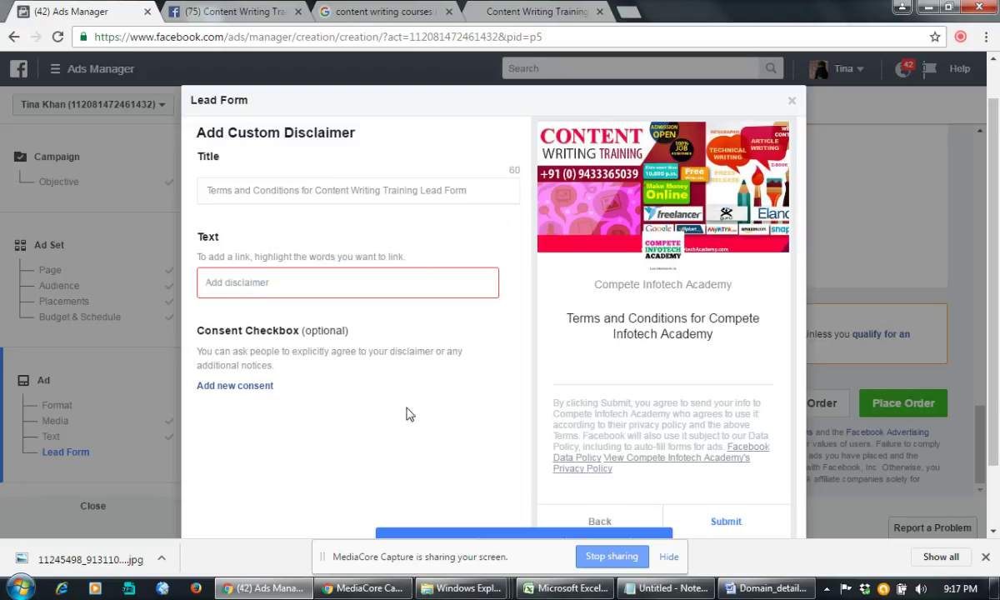
scroll(409, 413, "down", 1)
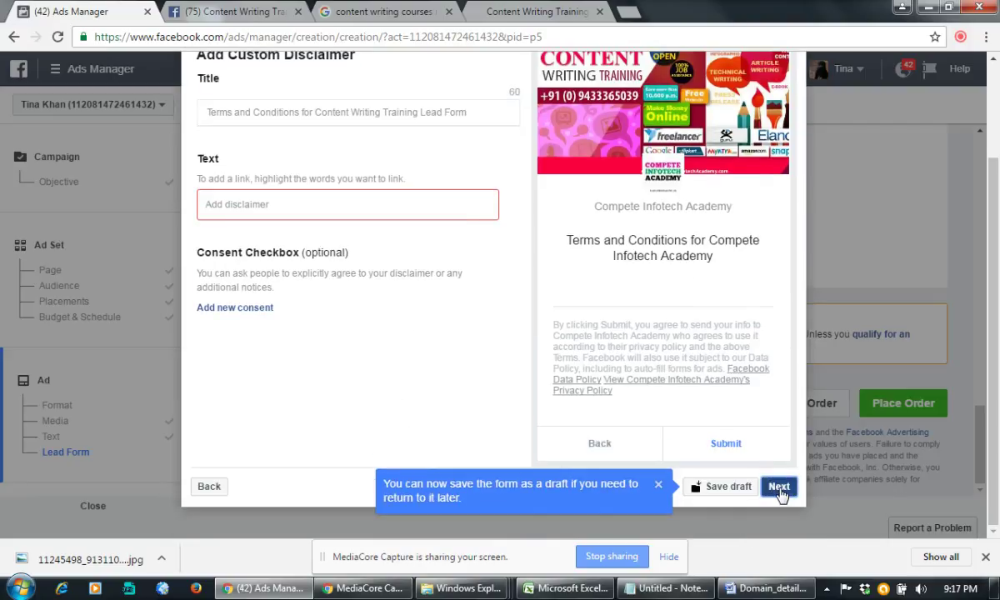
Step: Paste the Kolkata course page URL as the form's website link and reach Preview Your Form
left_click(780, 490)
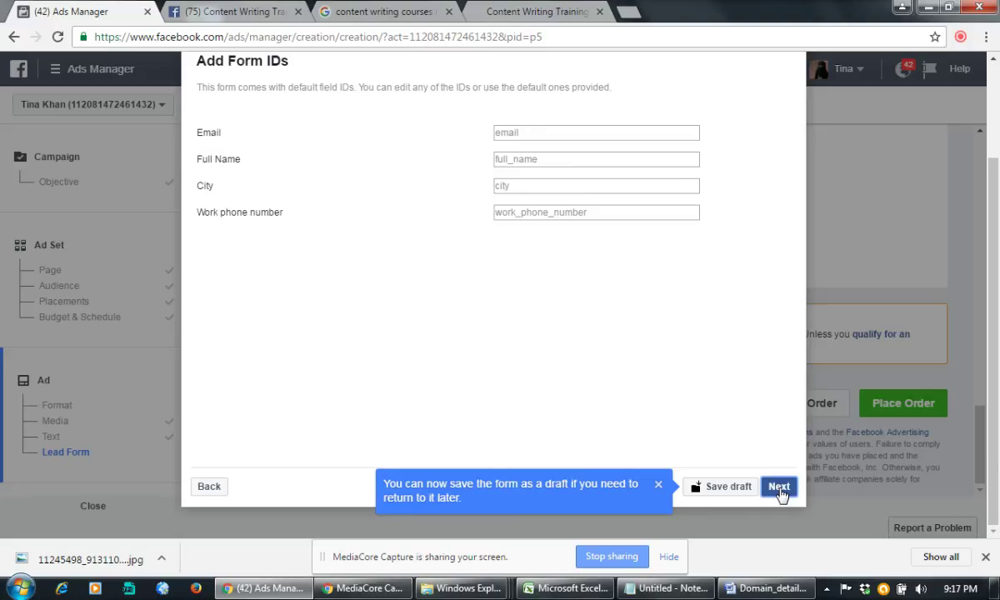
left_click(779, 488)
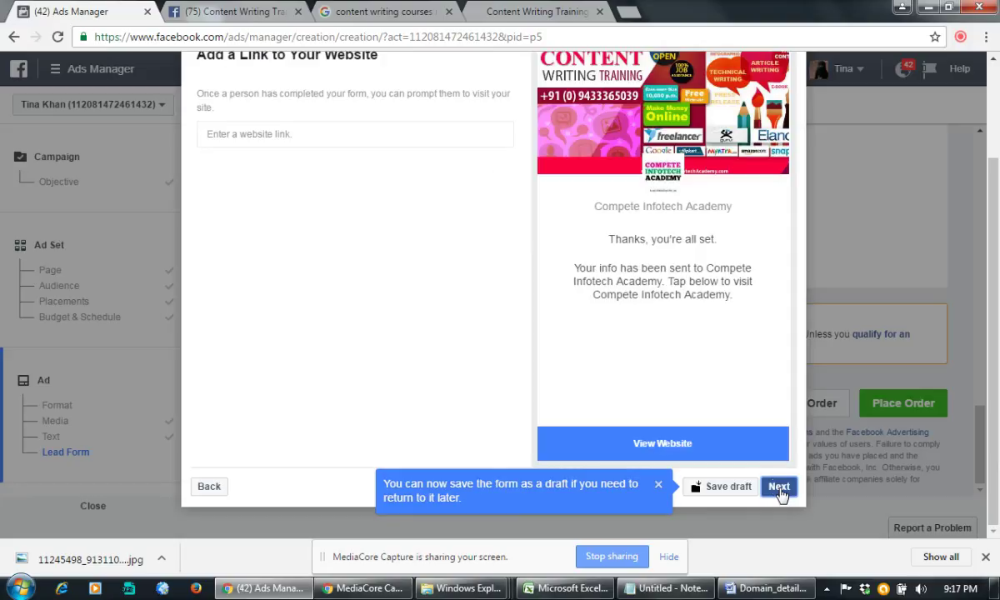
left_click(279, 137)
type("http://www.competeinfotechacademy.com/website-content-writing-training-courses-in-kolkata.html")
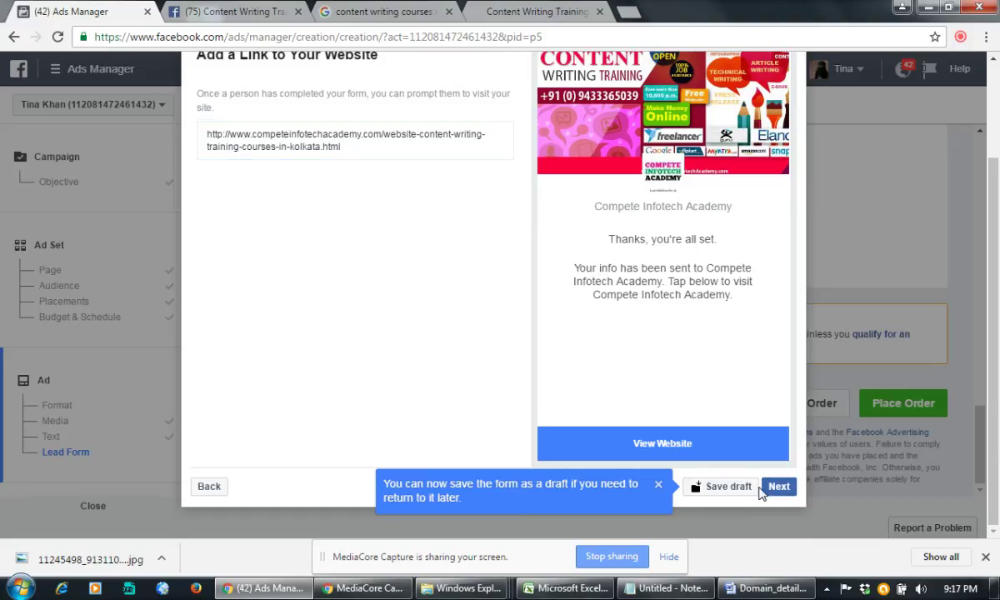
left_click(779, 487)
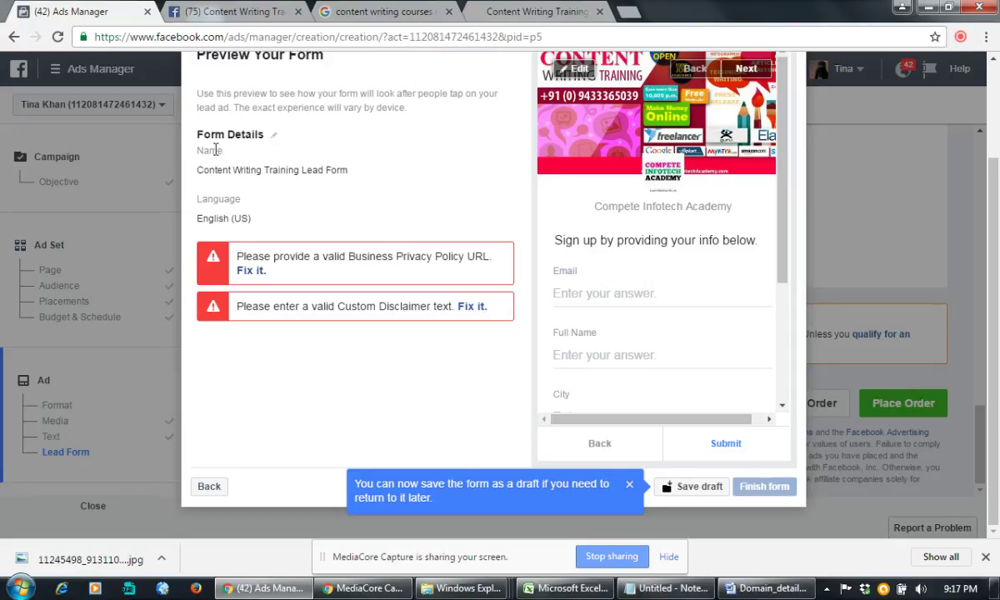
Step: Save the lead form as a draft, then close it and confirm with OK
left_click(717, 489)
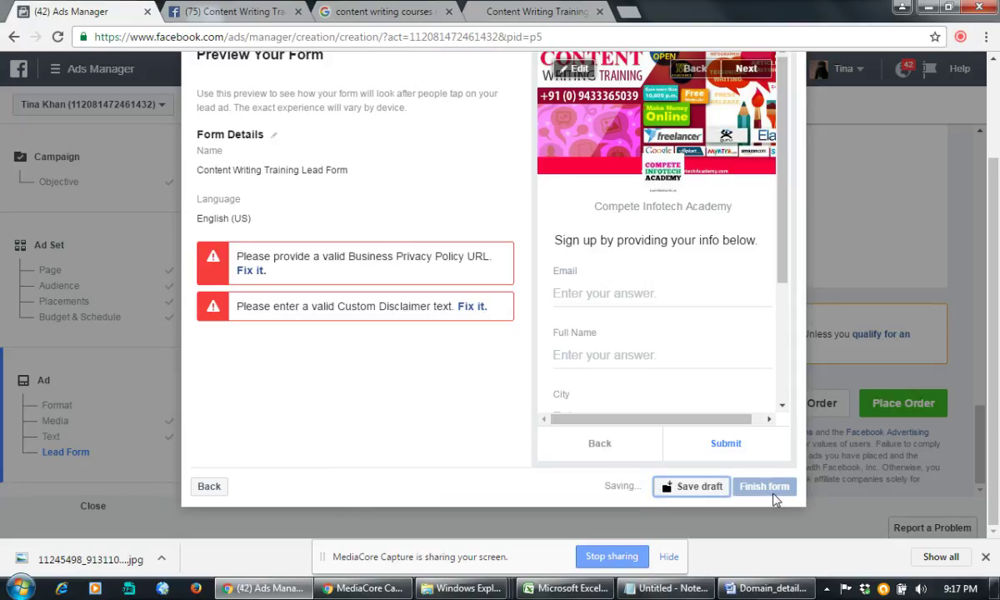
left_click(696, 492)
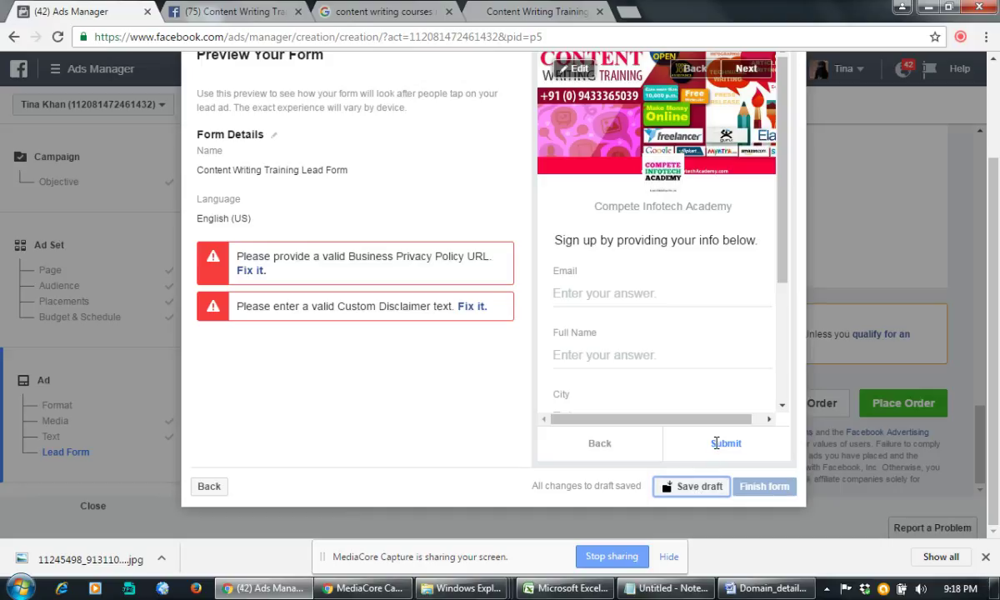
scroll(716, 442, "up", 2)
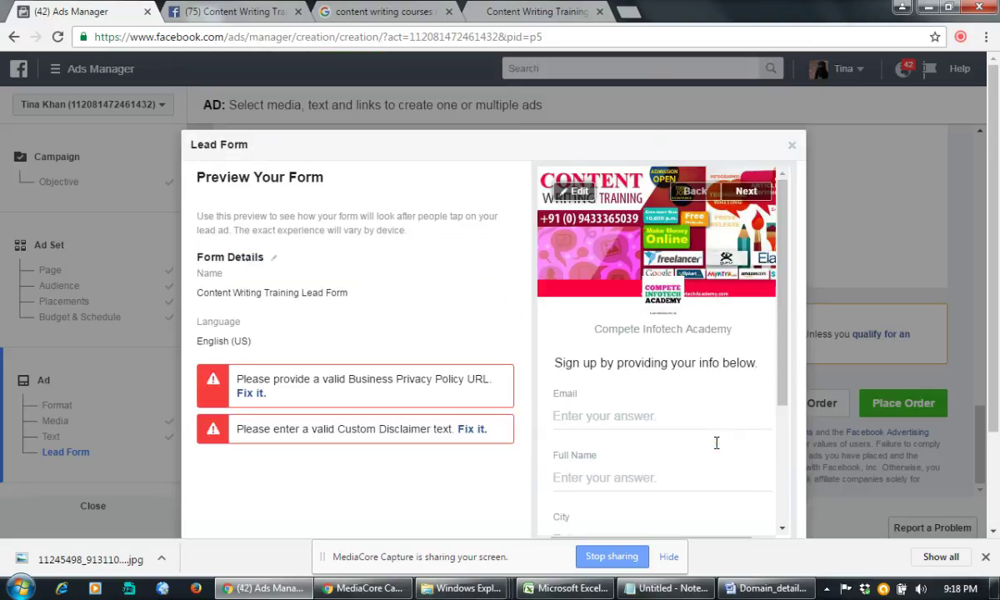
left_click(793, 148)
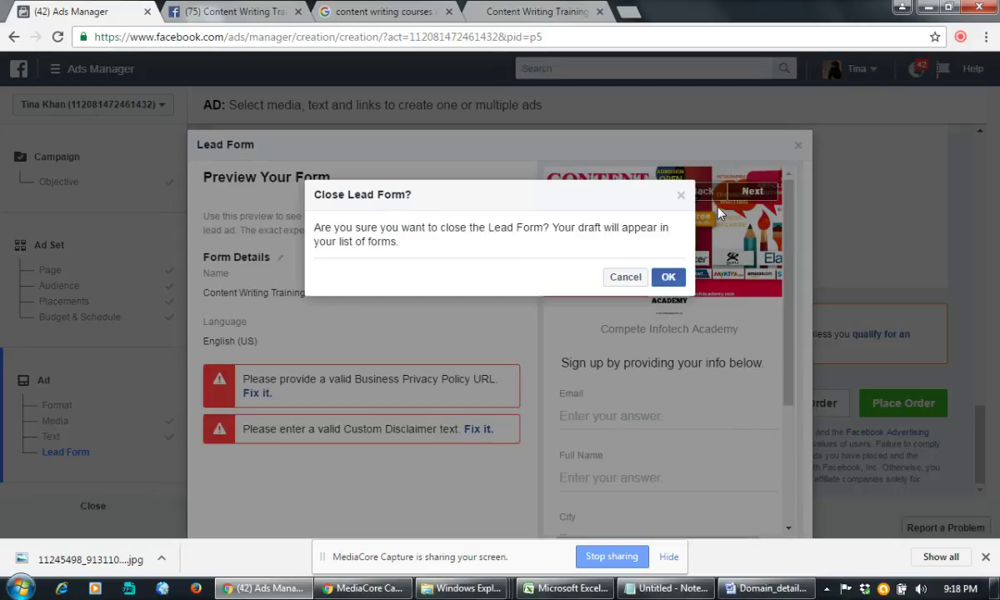
left_click(669, 280)
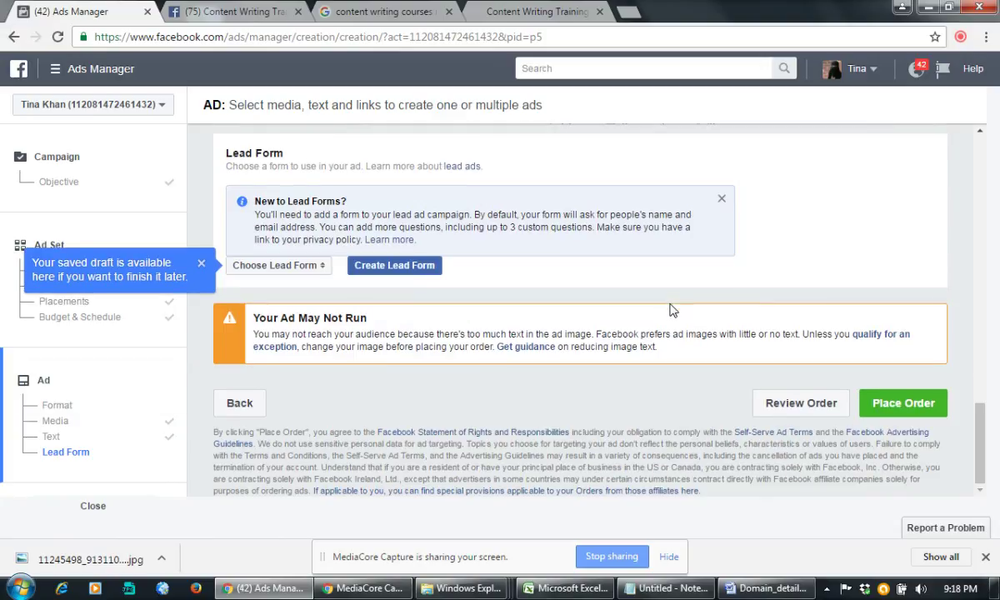
Step: Close the Ads Manager tab and confirm Leave, returning to the Kolkata Facebook Page
scroll(674, 310, "up", 15)
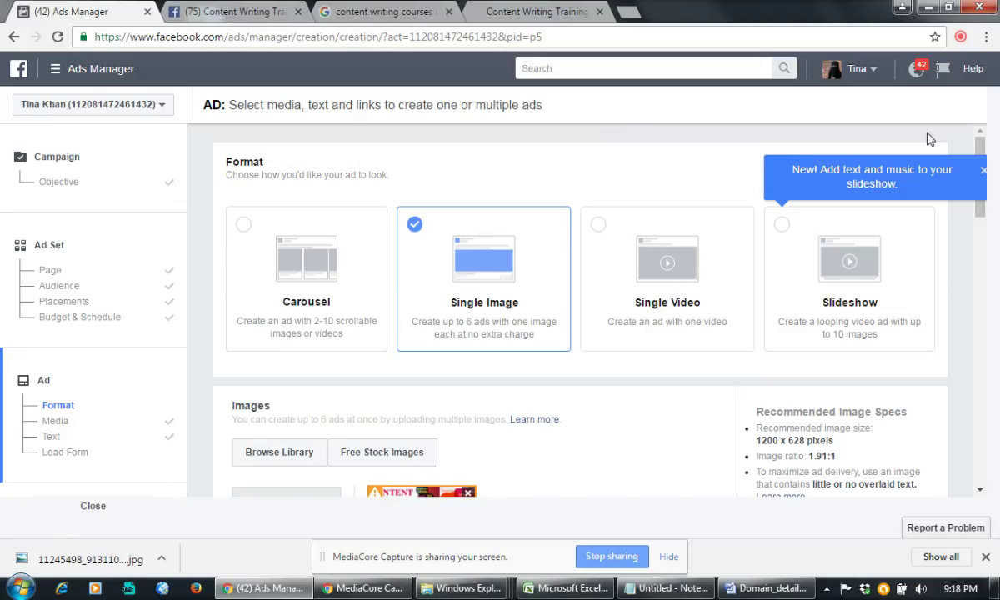
left_click(875, 71)
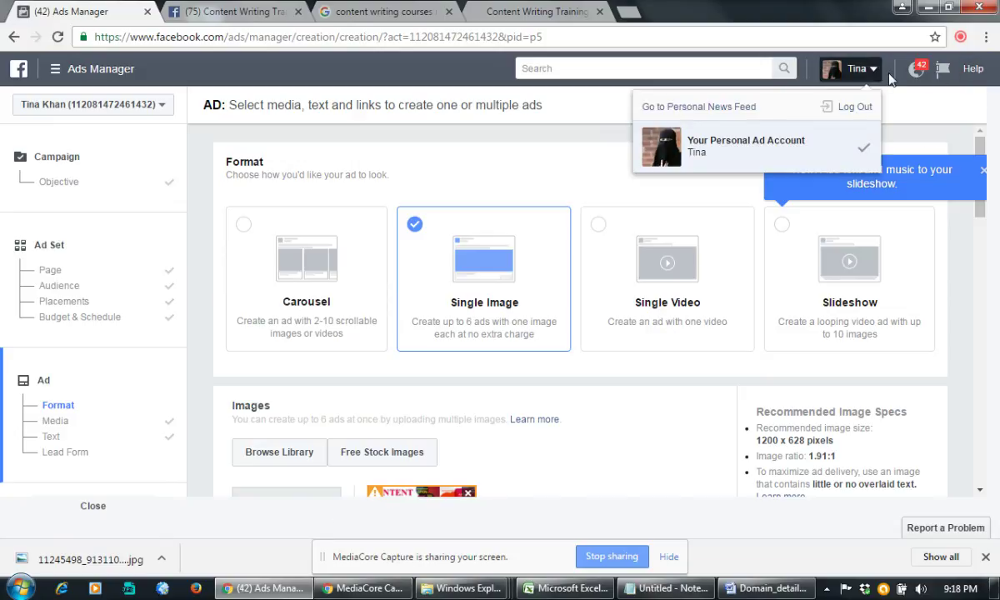
left_click(903, 100)
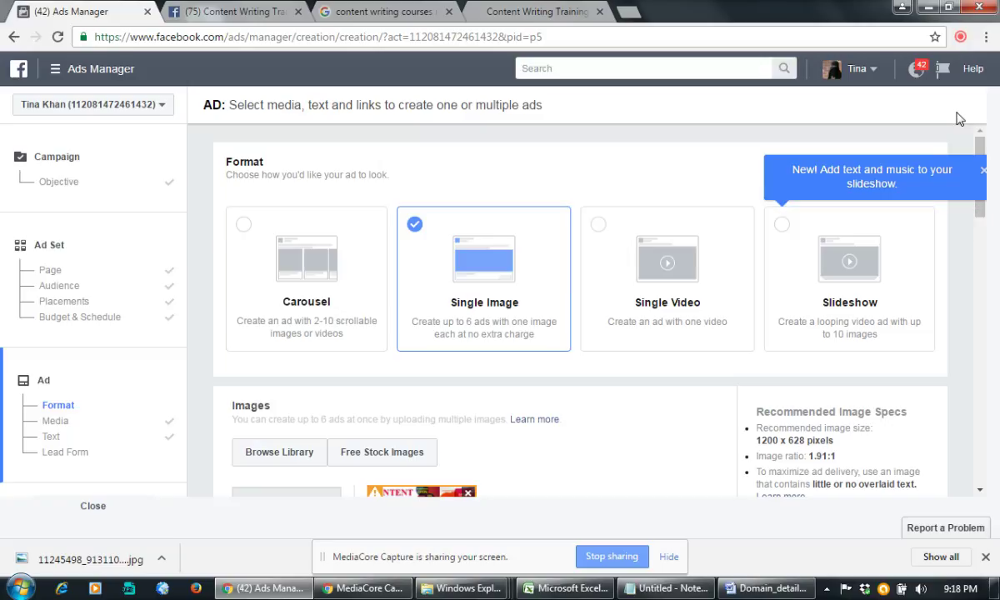
left_click(147, 12)
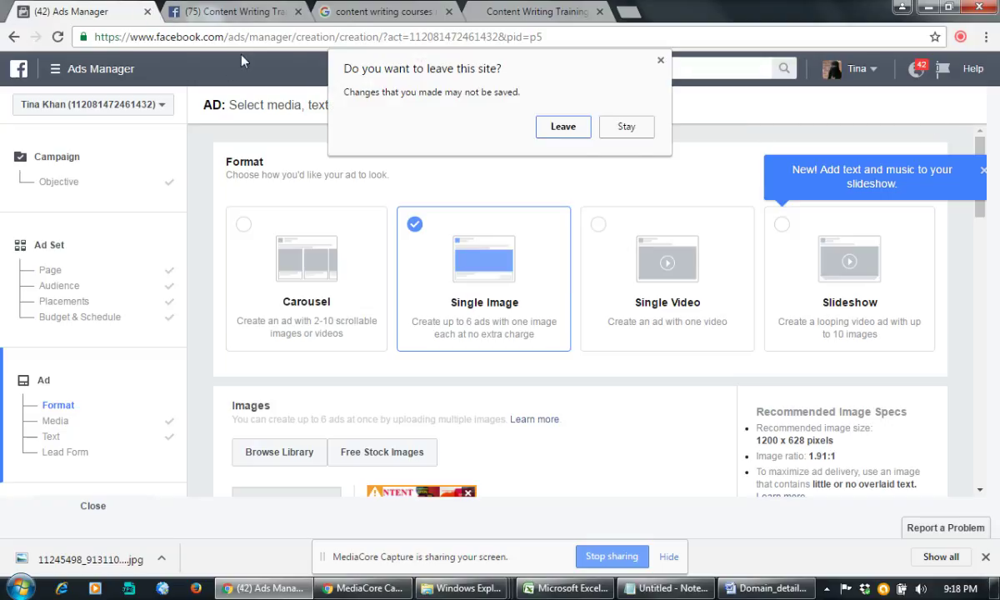
left_click(551, 127)
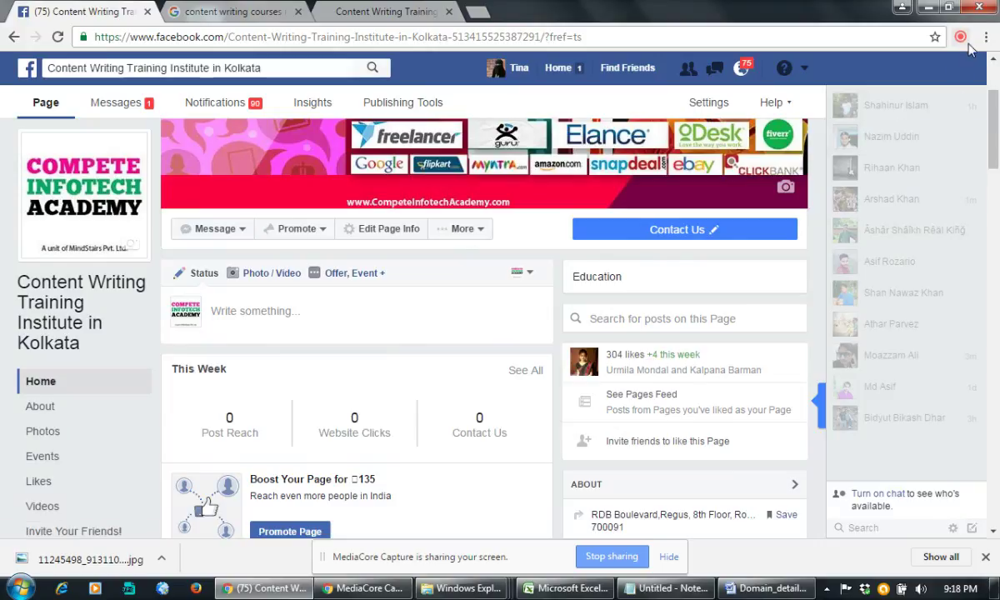
left_click(961, 37)
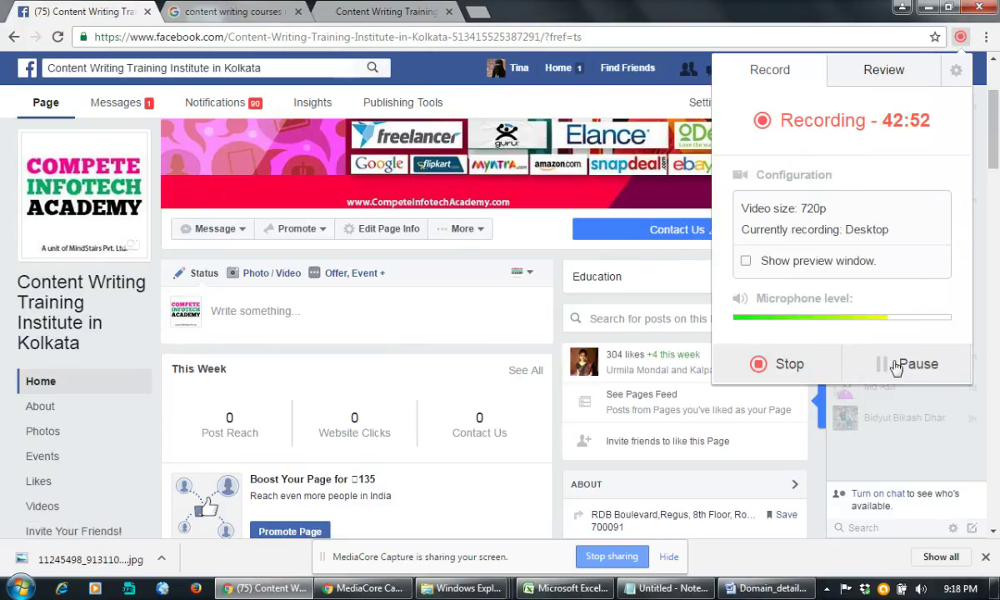